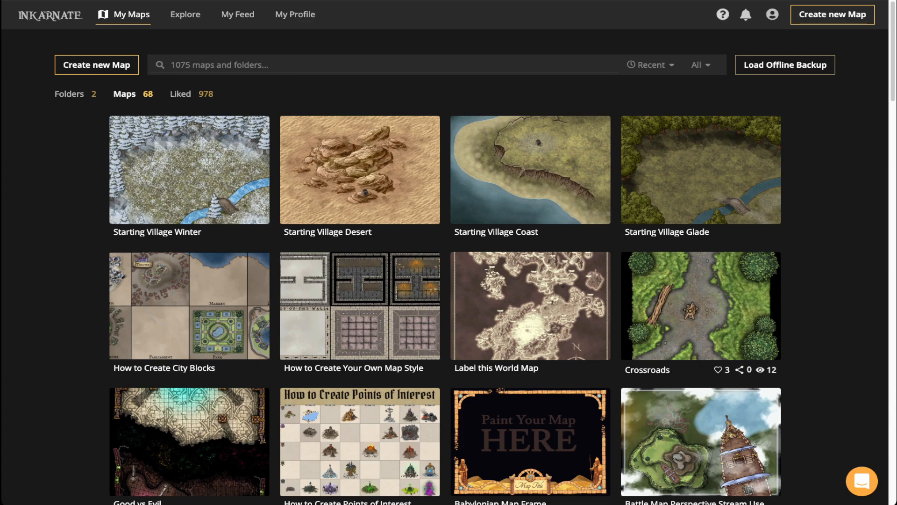
- View the Hell-Themed map contest announcement in the recent updates and close it
left_click(745, 15)
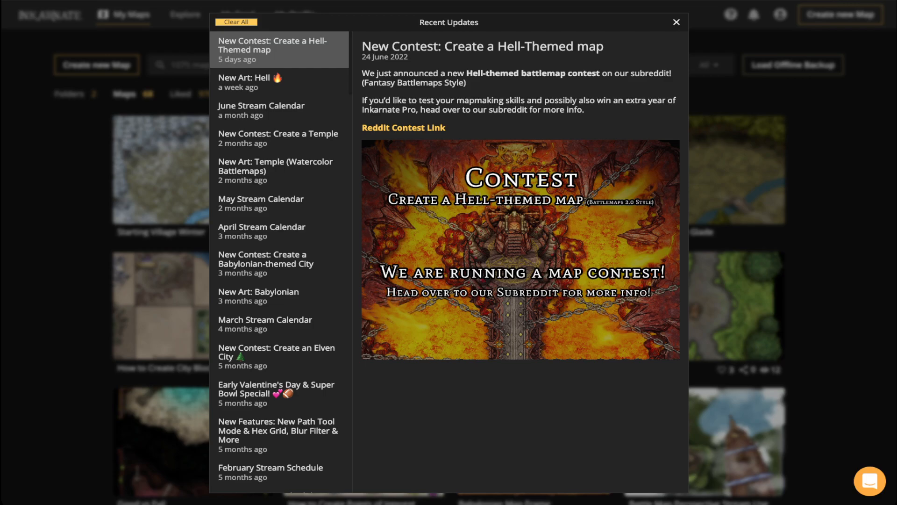
left_click(677, 22)
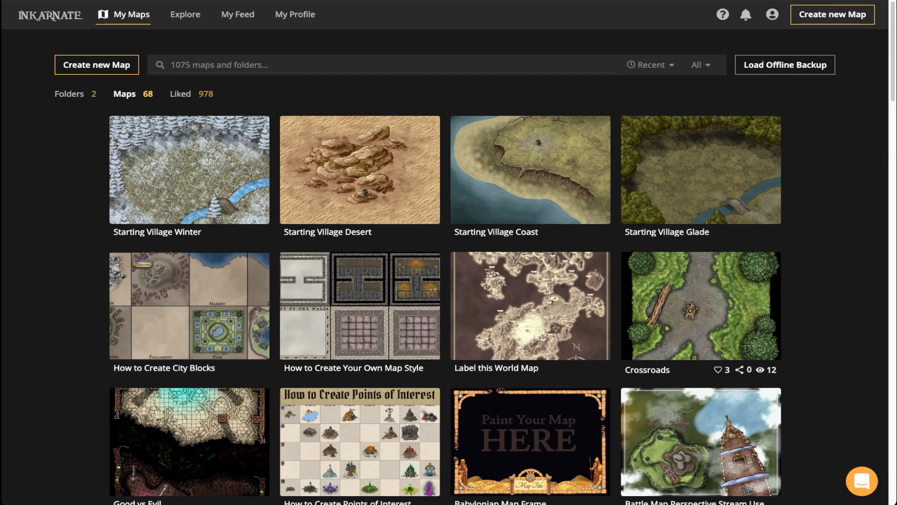
- Open the Starting Village Coast map for editing
mouse_move(531, 172)
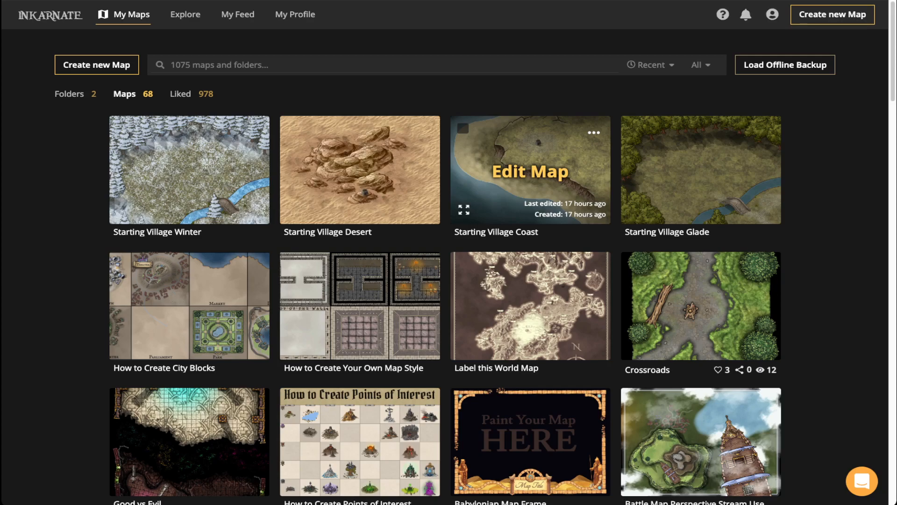
left_click(530, 172)
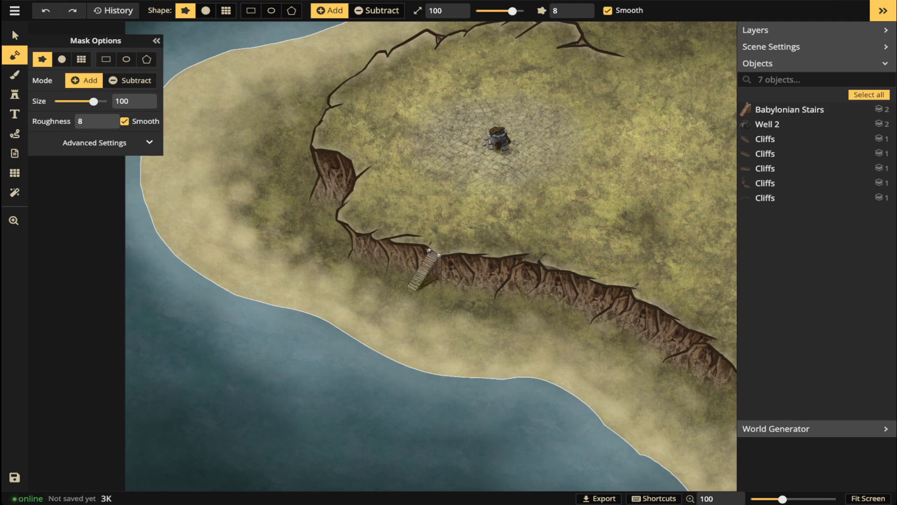
scroll(514, 149, "down", 3)
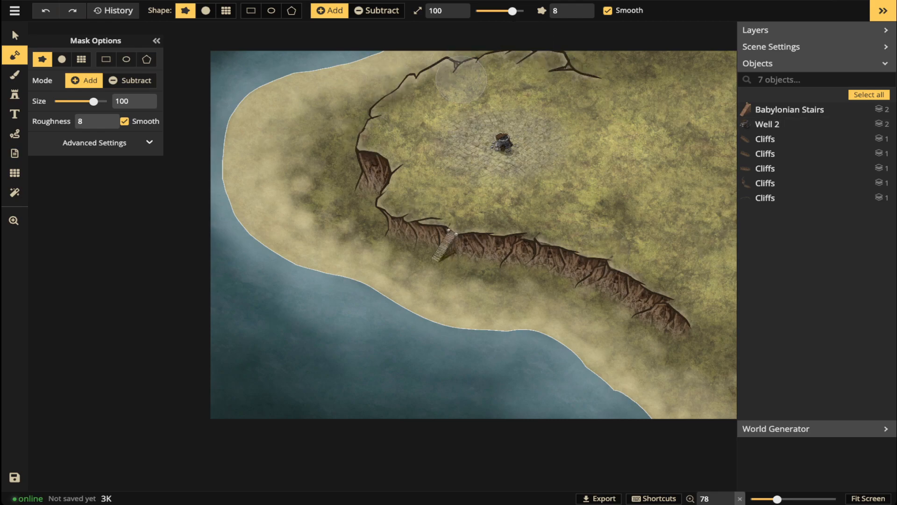
scroll(433, 196, "up", 3)
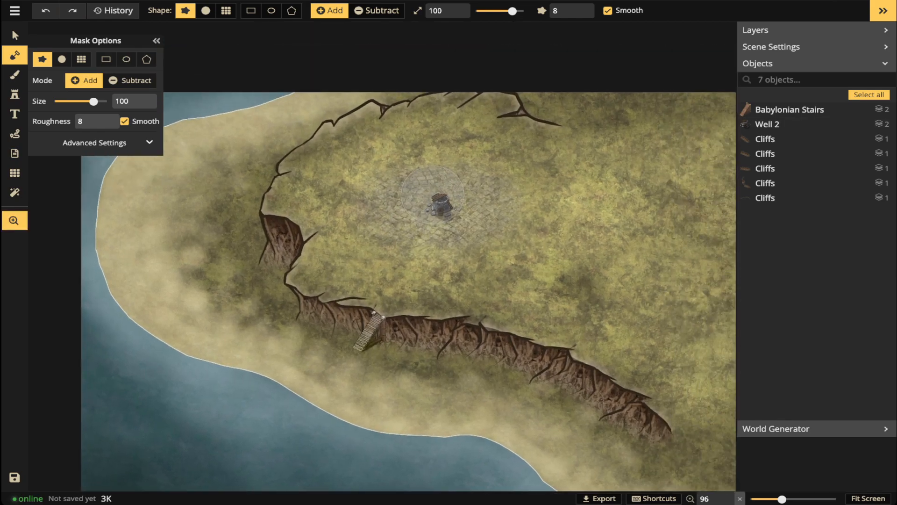
scroll(426, 196, "up", 3)
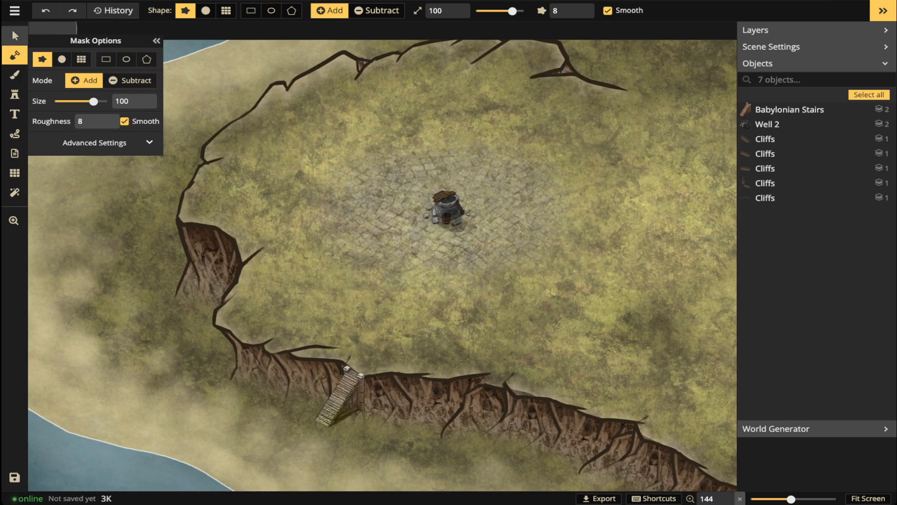
- Inspect the stamp settings of the well and of the stairs on the cliff
left_click(15, 35)
left_click(447, 210)
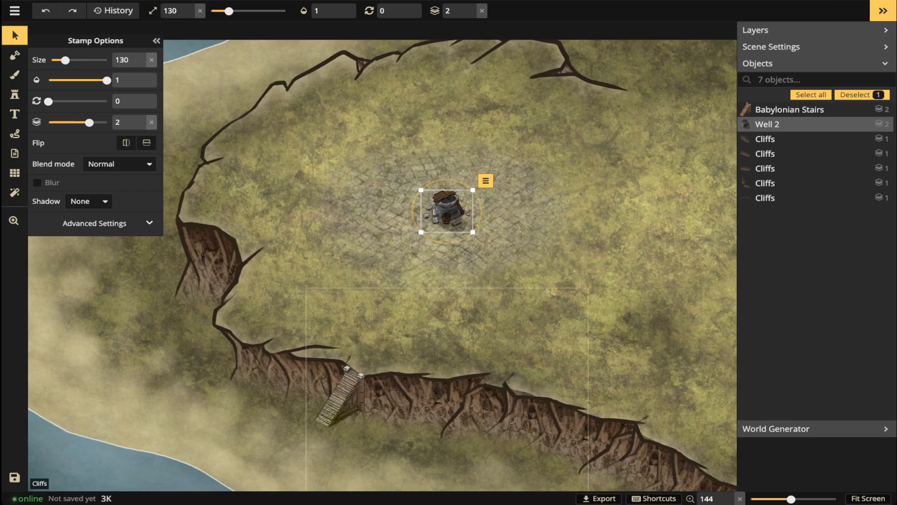
left_click(342, 397)
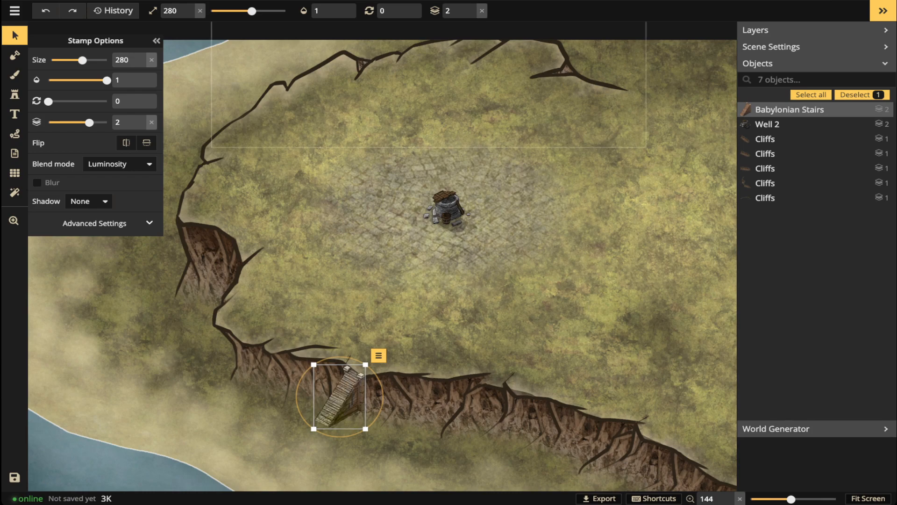
- Search the stamp catalog for "village" and choose the nine-piece Village set from Fantasy Regional HD
scroll(405, 136, "up", 2)
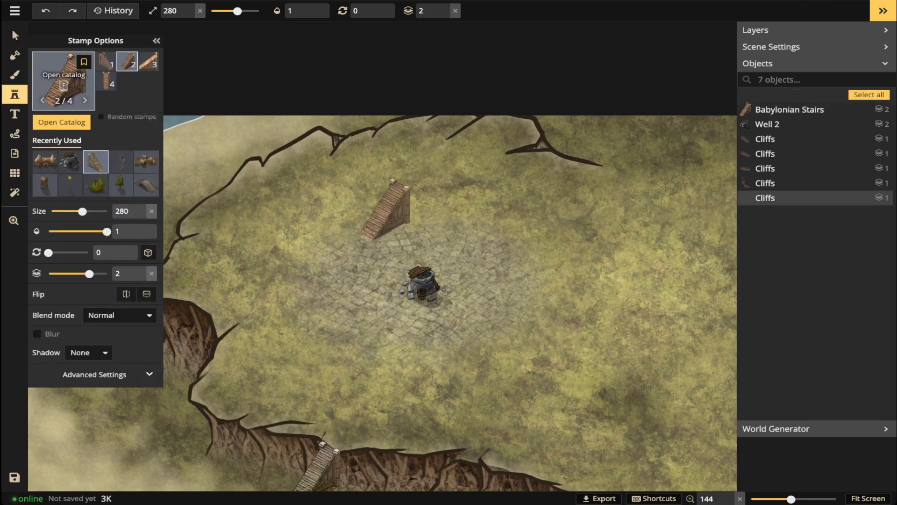
left_click(63, 80)
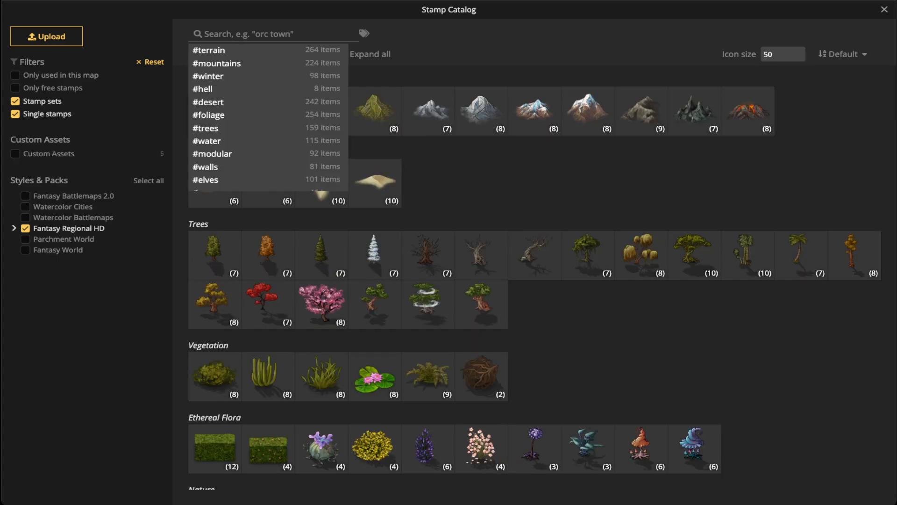
type("village")
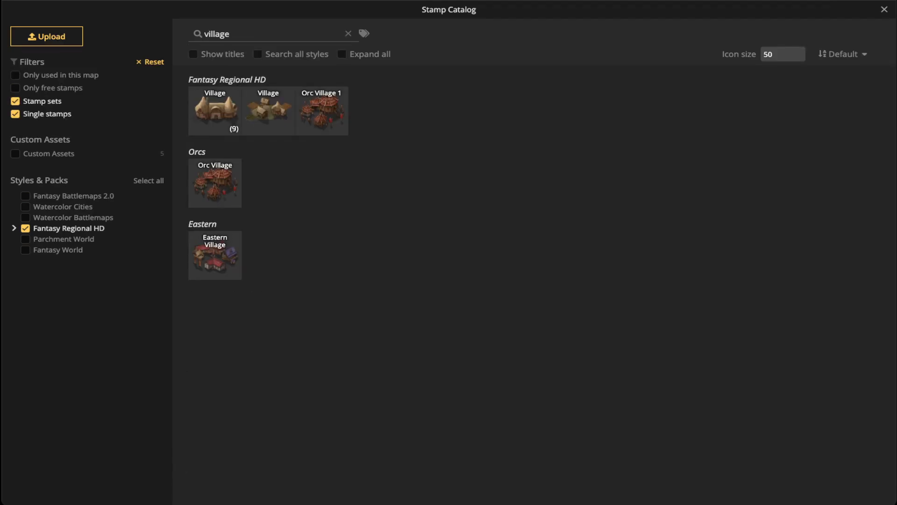
left_click(230, 128)
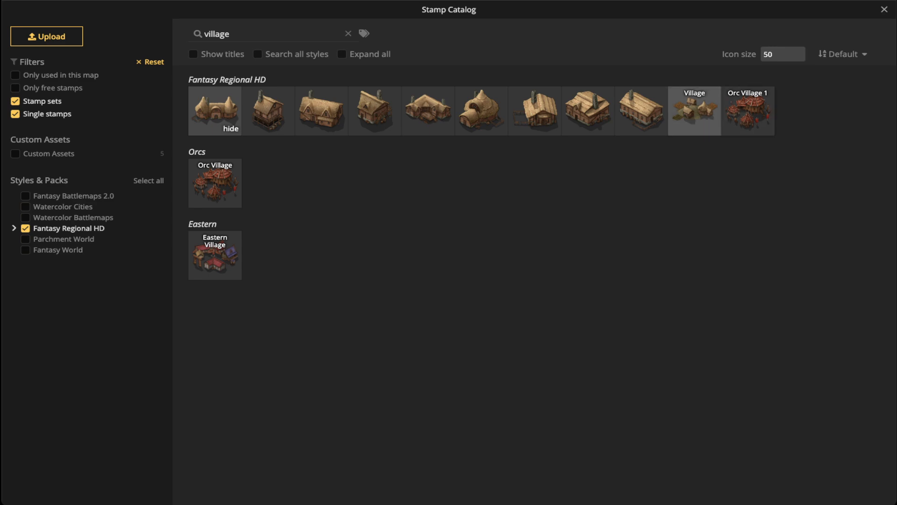
left_click(215, 110)
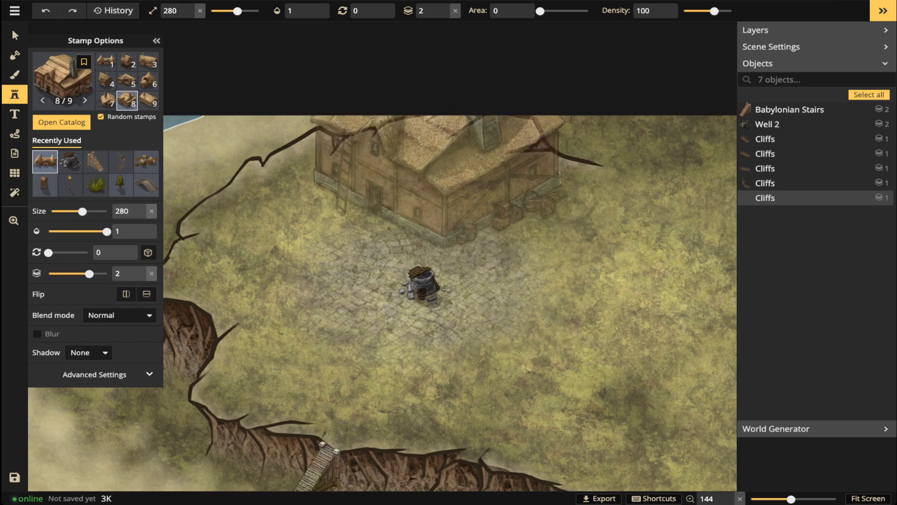
- Place the large thatched hall, stamp 1 of the Village set, at size 280 above the cliff stairs
key("2")
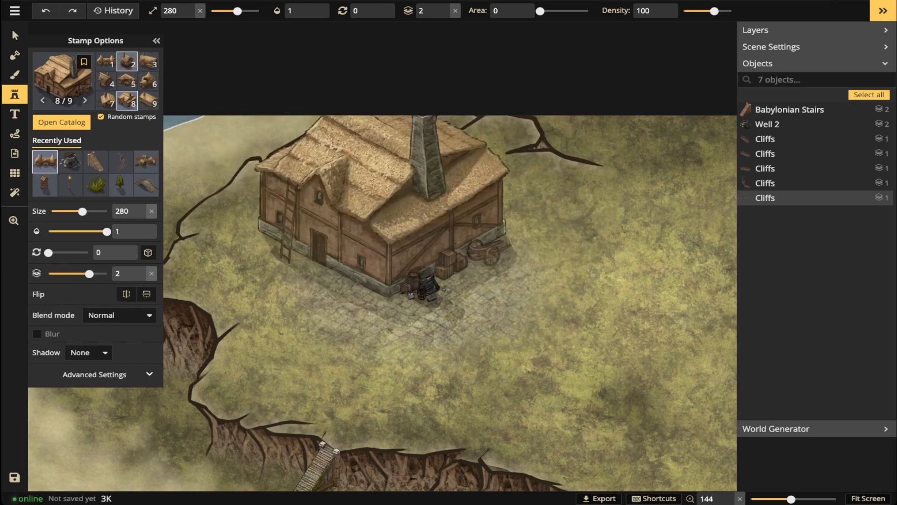
key("1")
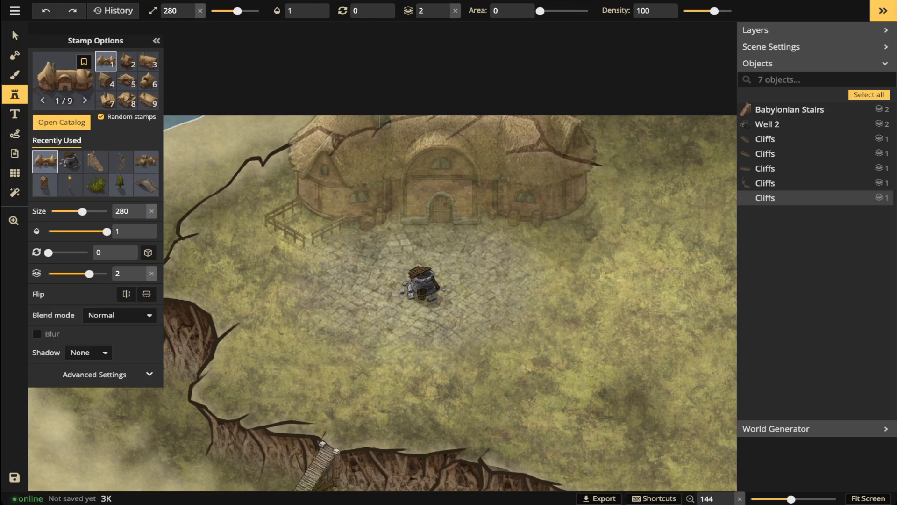
key("space")
left_click_drag(387, 260, 397, 136)
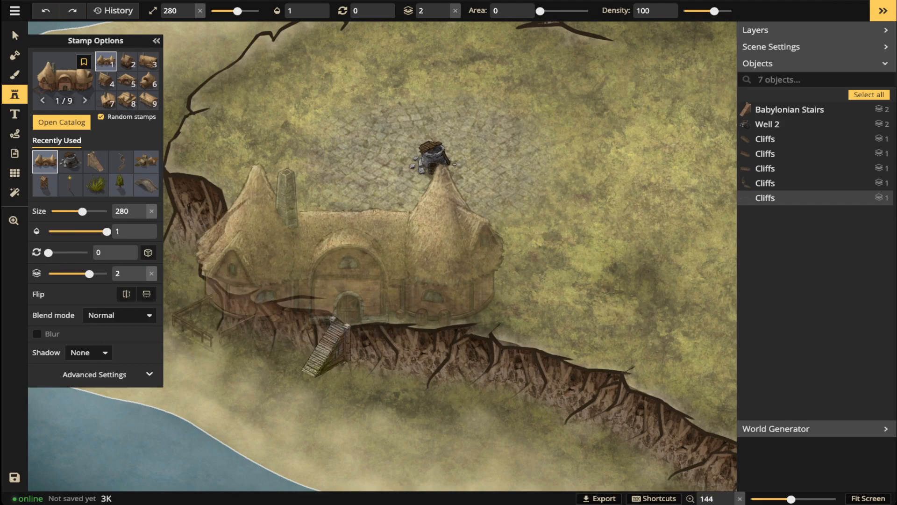
left_click(354, 253)
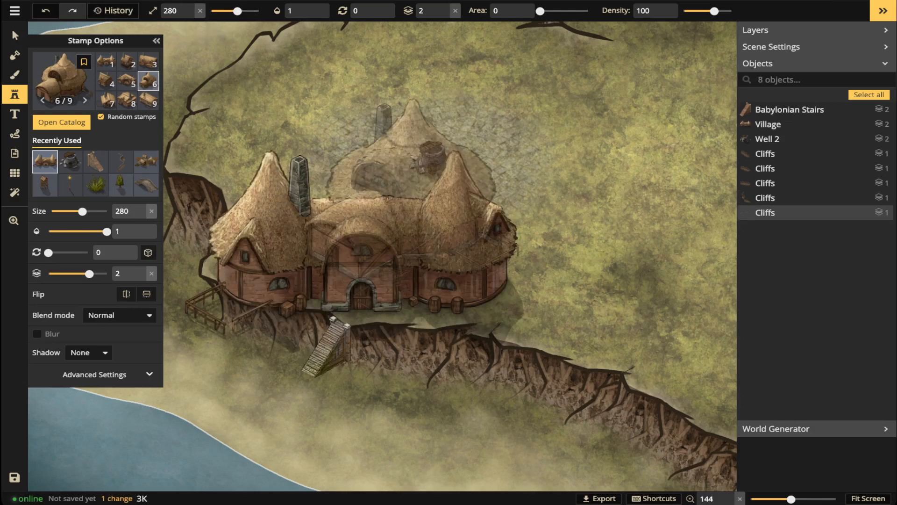
- Reduce the thatched hall to size 230 and move it to the map's upper edge behind the well
left_click(12, 29)
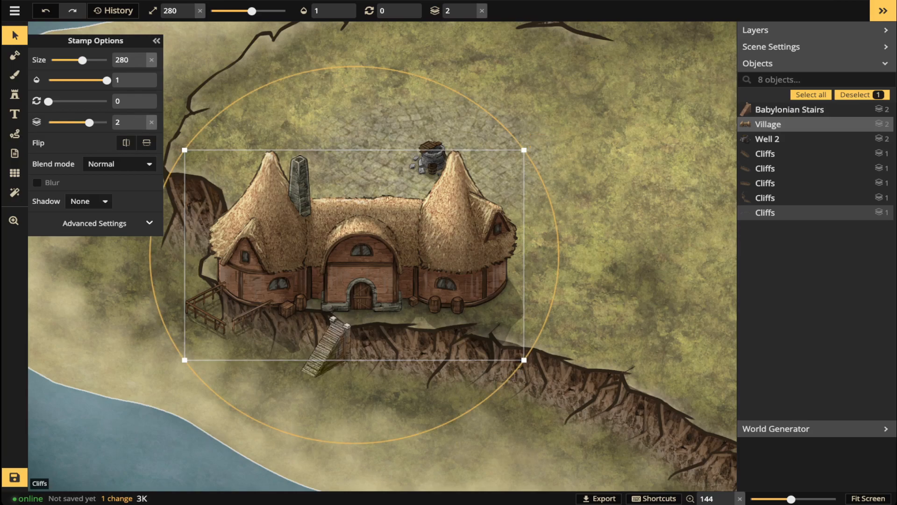
left_click_drag(523, 360, 472, 327)
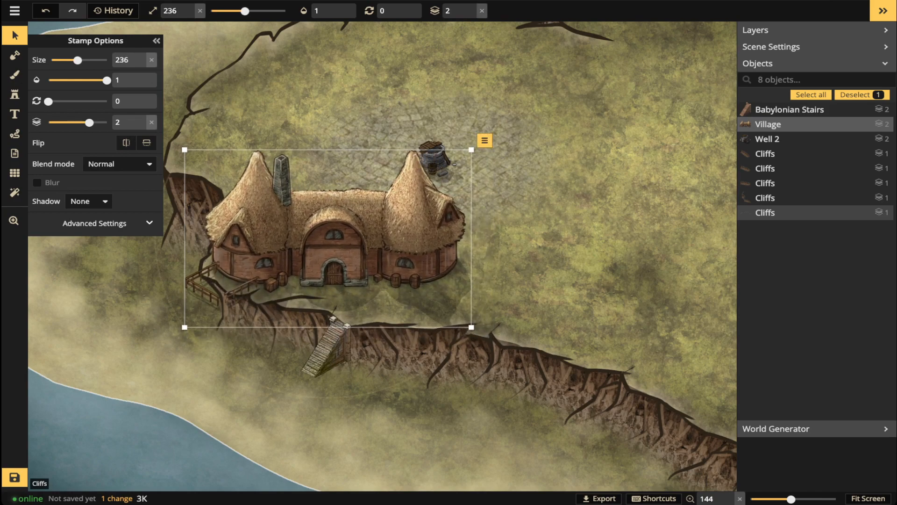
left_click(189, 15)
left_click(189, 14)
left_click(189, 15)
left_click(189, 15)
left_click(189, 14)
left_click(189, 15)
left_click(189, 14)
left_click(189, 7)
scroll(239, 130, "down", 2)
left_click_drag(239, 130, 257, 210)
left_click_drag(335, 299, 423, 123)
key("Escape")
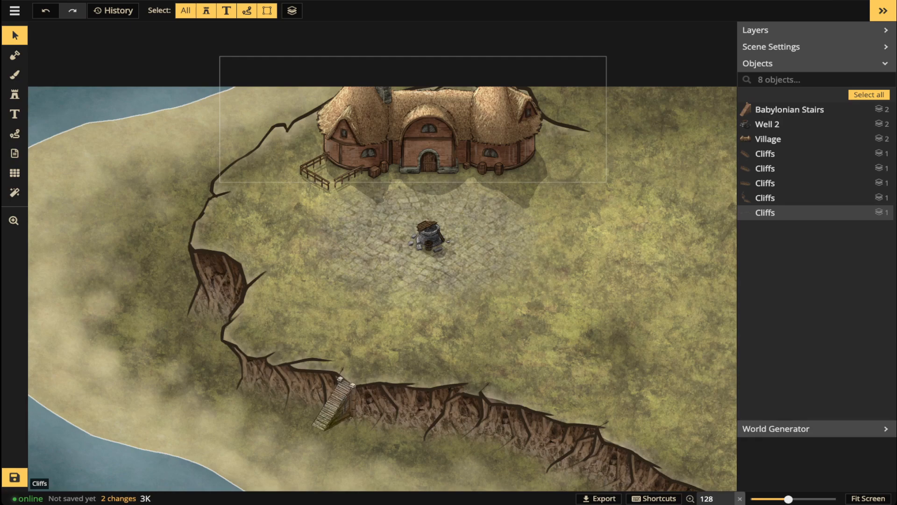
- Fine-tune the thatched hall's position so it sits centred behind the well at the edge of the paving
left_click(386, 134)
left_click(386, 130)
left_click_drag(386, 131, 384, 127)
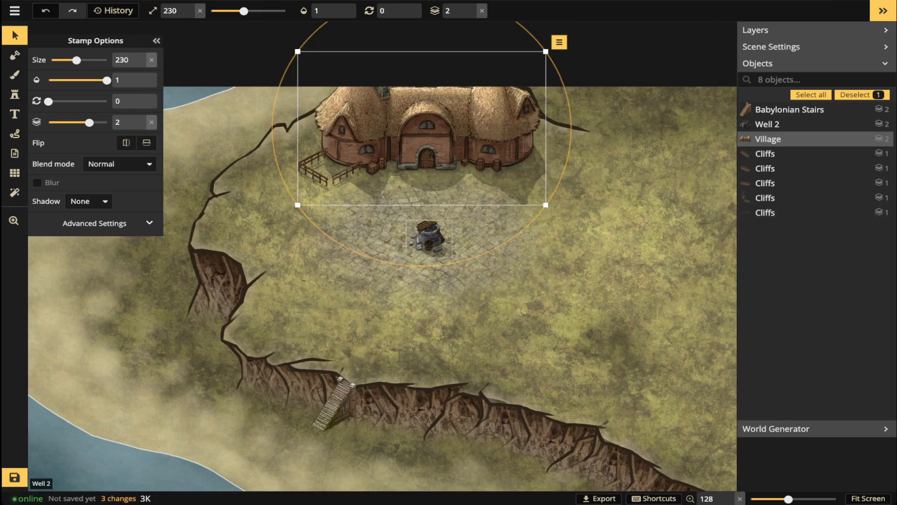
left_click(429, 238)
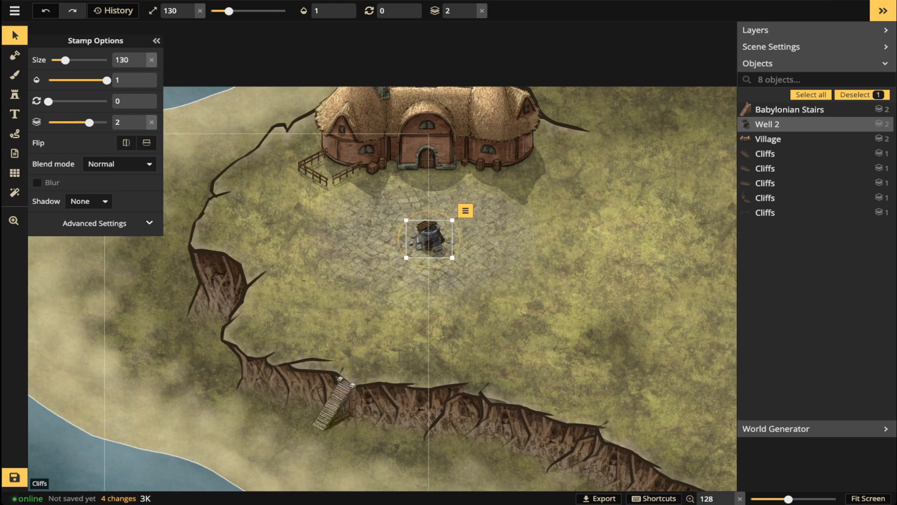
left_click(421, 149)
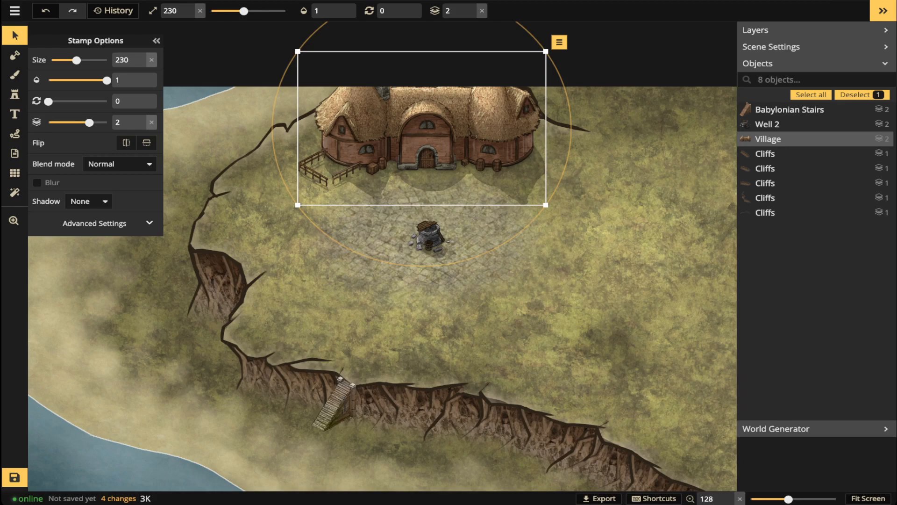
left_click_drag(421, 133, 423, 130)
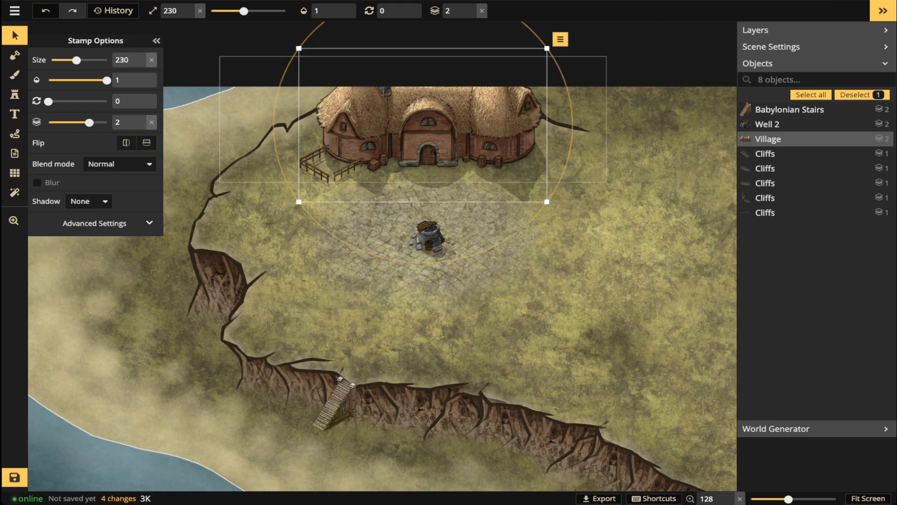
- Place the raised house, stamp 2 of the Village set, at size 230 west of the well near the cliff
left_click(15, 94)
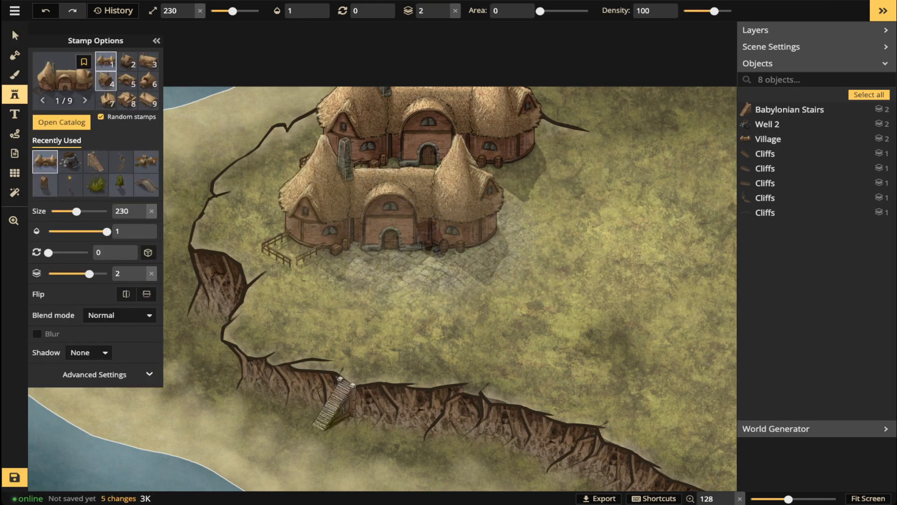
left_click(106, 82)
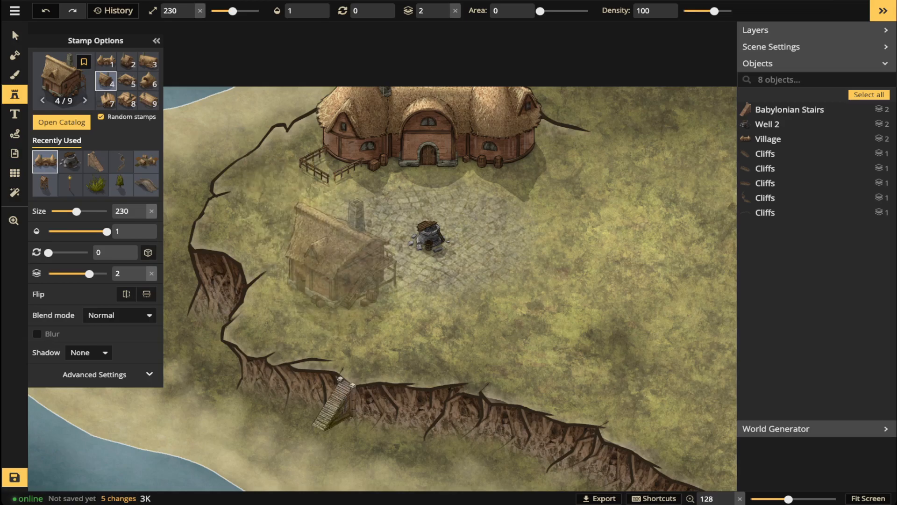
key("3")
key("2")
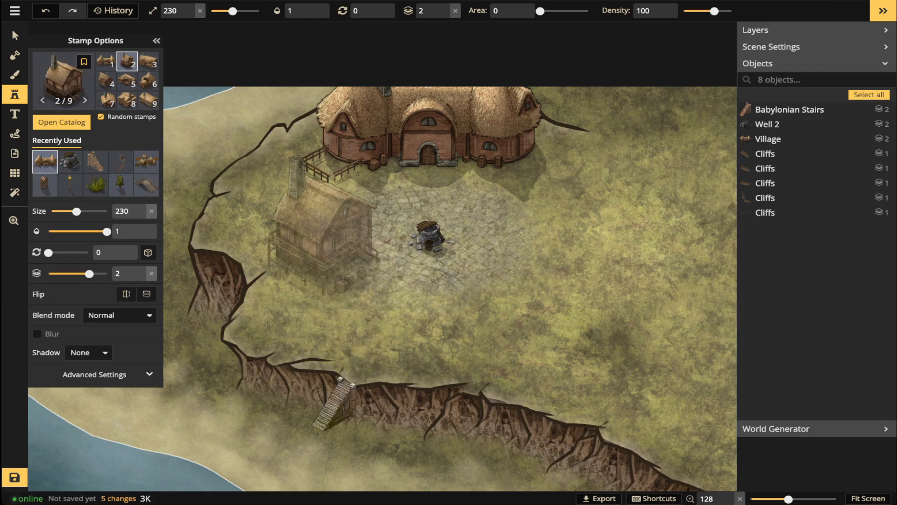
left_click(272, 197)
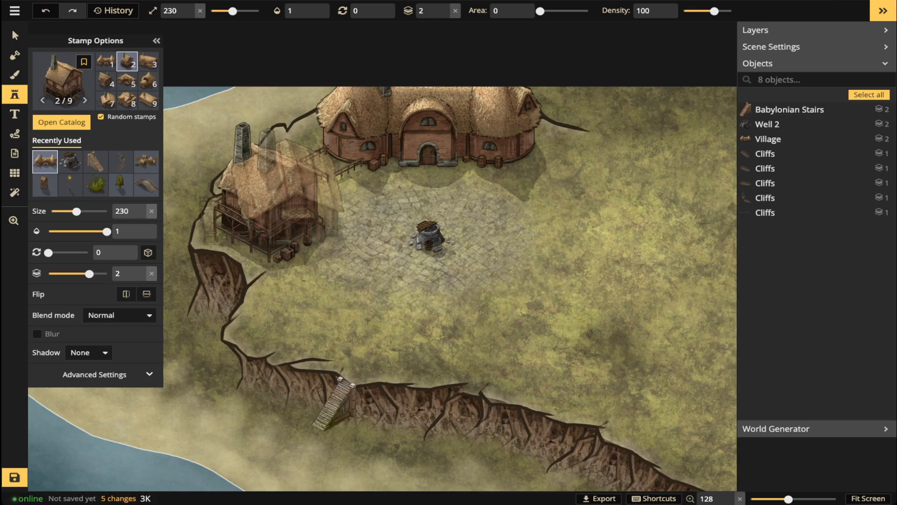
left_click(402, 204)
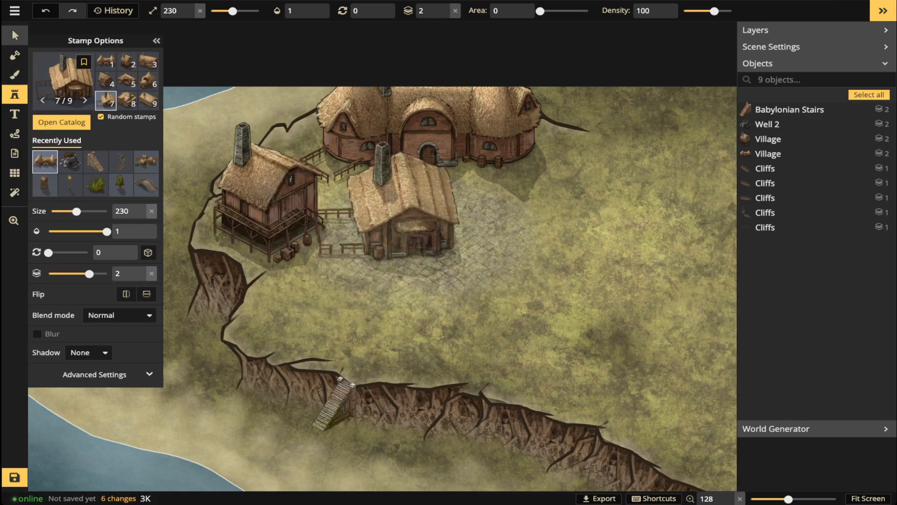
- Move the raised house slightly west, closer to the cliff edge and clear of the hall's fence
left_click(12, 29)
scroll(306, 245, "up", 7)
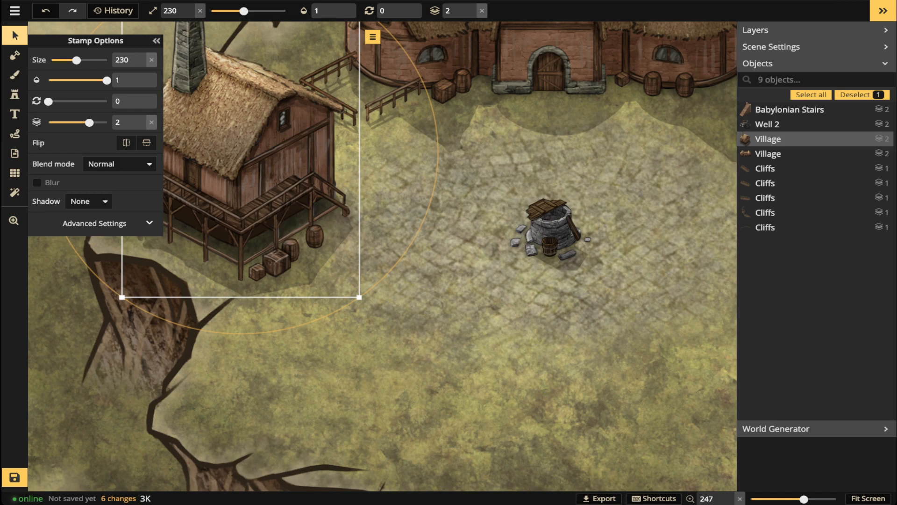
scroll(314, 206, "down", 4)
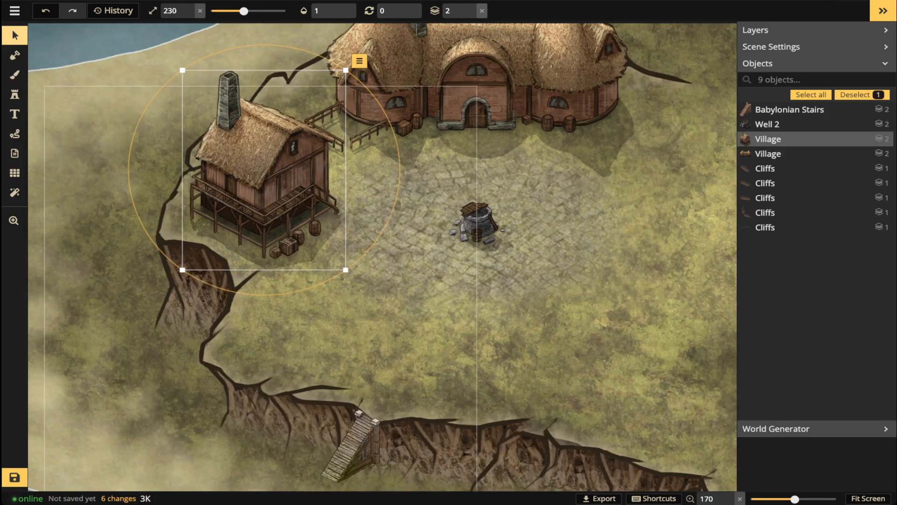
left_click_drag(262, 170, 244, 169)
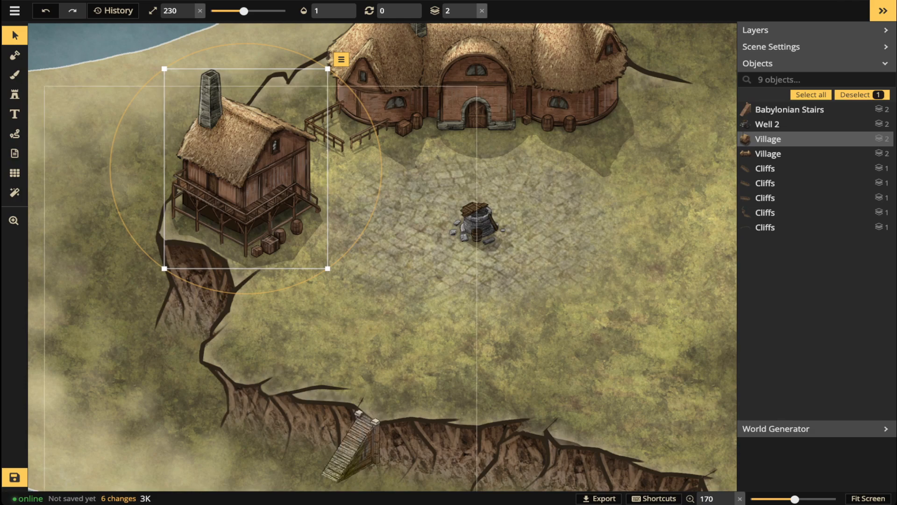
- Place the fenced cottage, stamp 7 of the Village set, at size 230 southwest of the well near the cliff
left_click(15, 94)
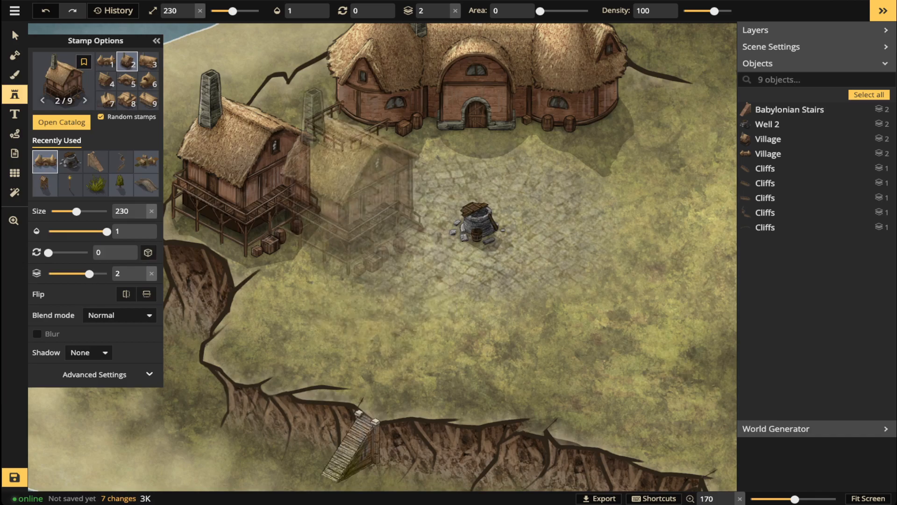
left_click(383, 206)
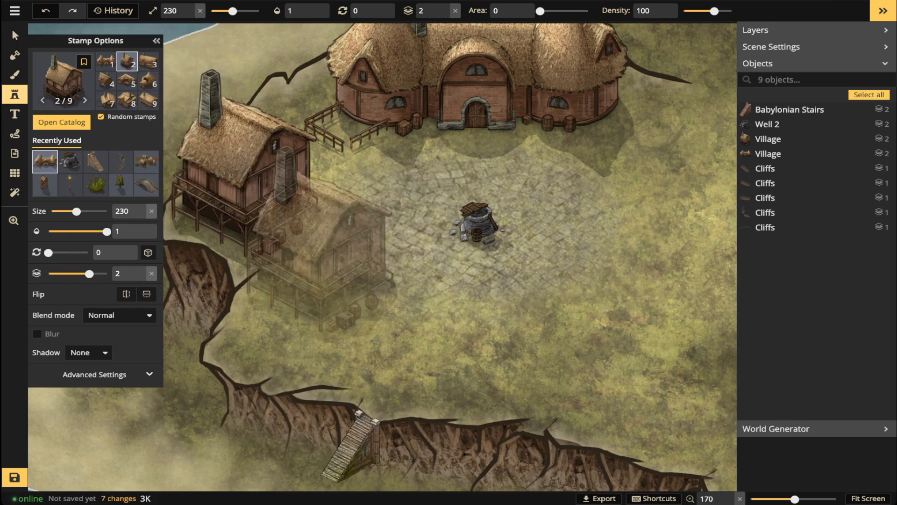
key("Left")
key("Left")
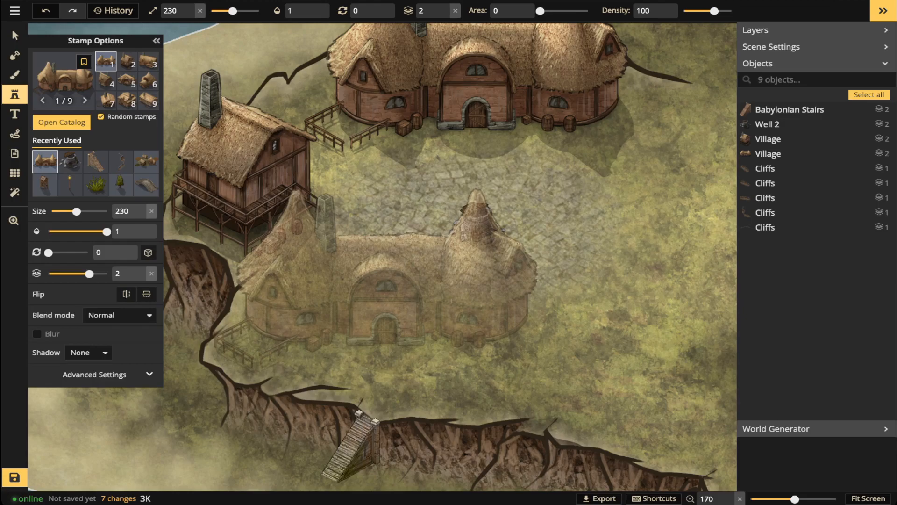
key("Left")
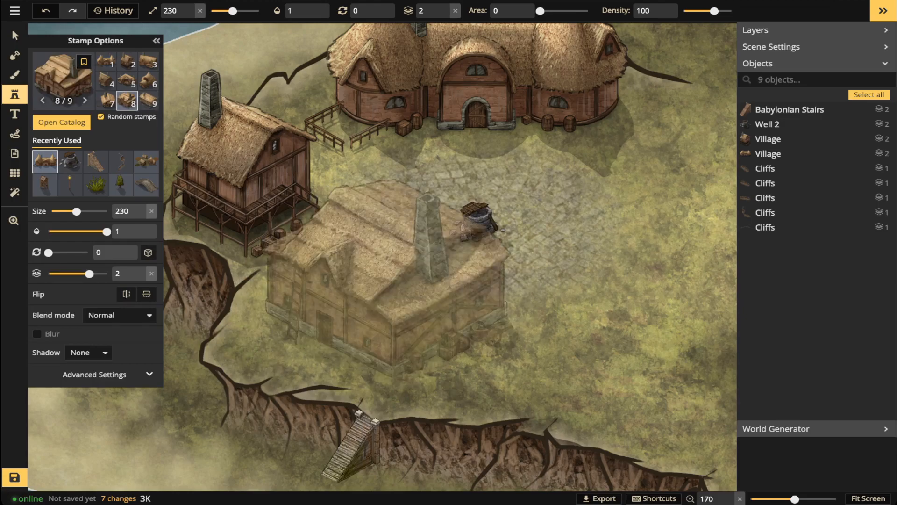
key("Left")
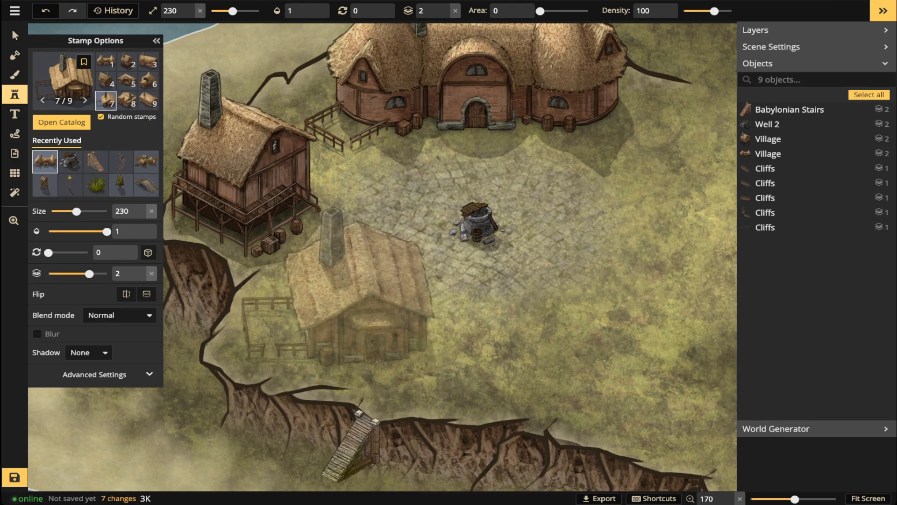
left_click(339, 292)
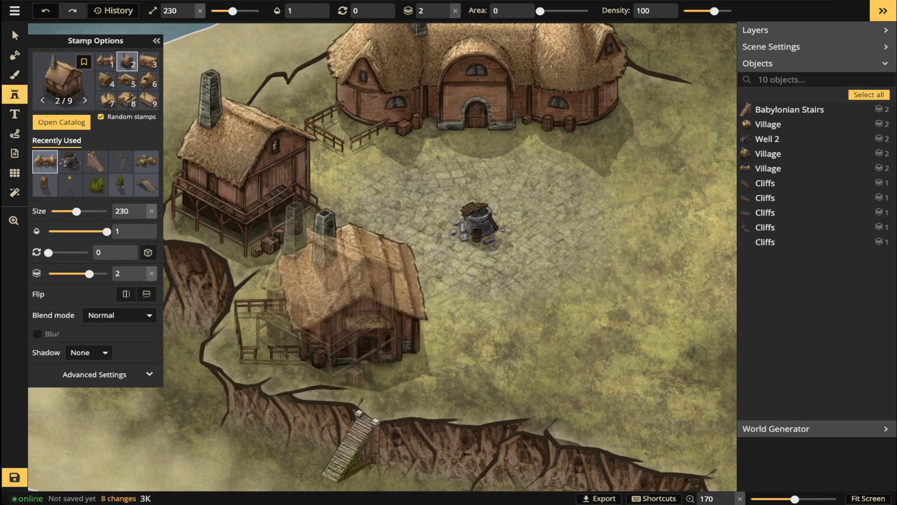
- Nudge the fenced cottage slightly south so it sits closer to the cliff edge above the stairs
left_click(15, 36)
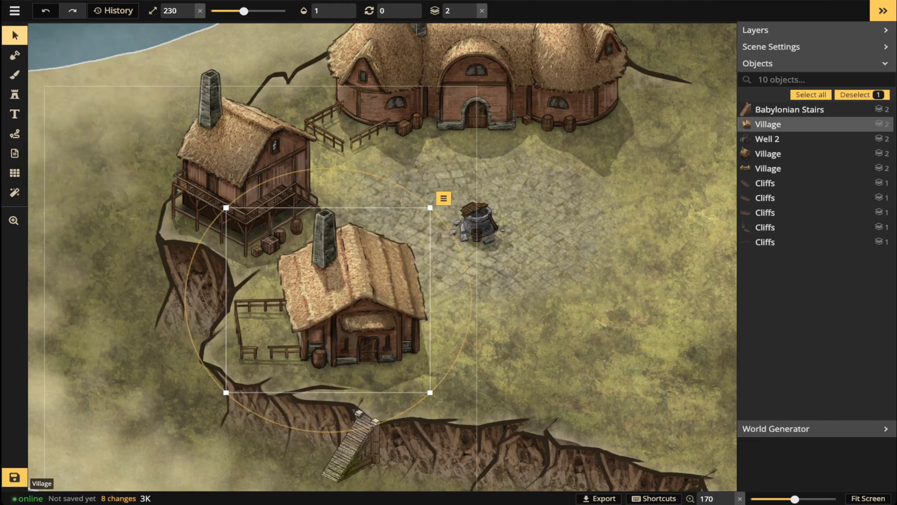
left_click(198, 280)
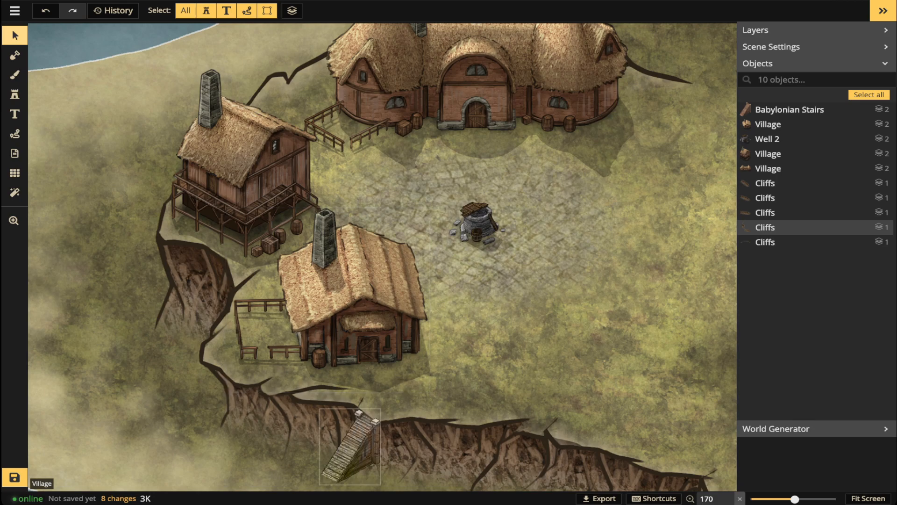
scroll(88, 294, "down", 3)
left_click_drag(280, 299, 279, 305)
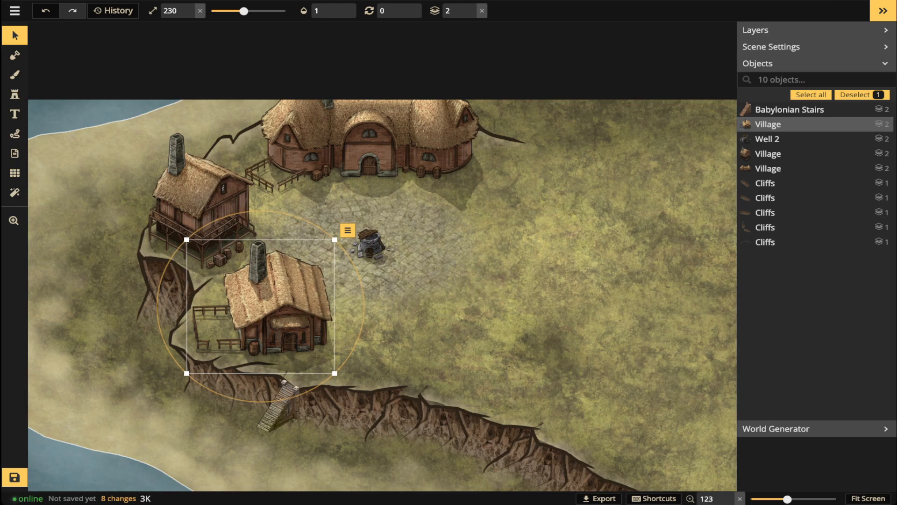
left_click(364, 140)
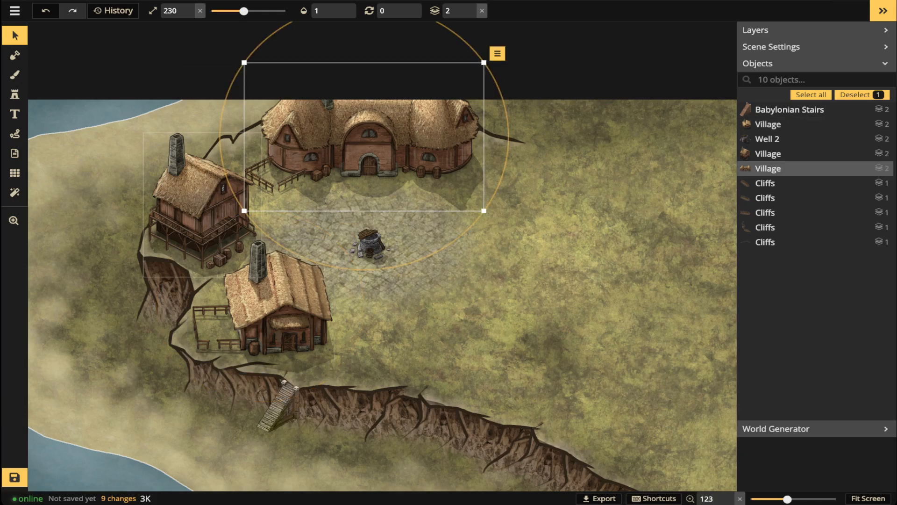
left_click(202, 201)
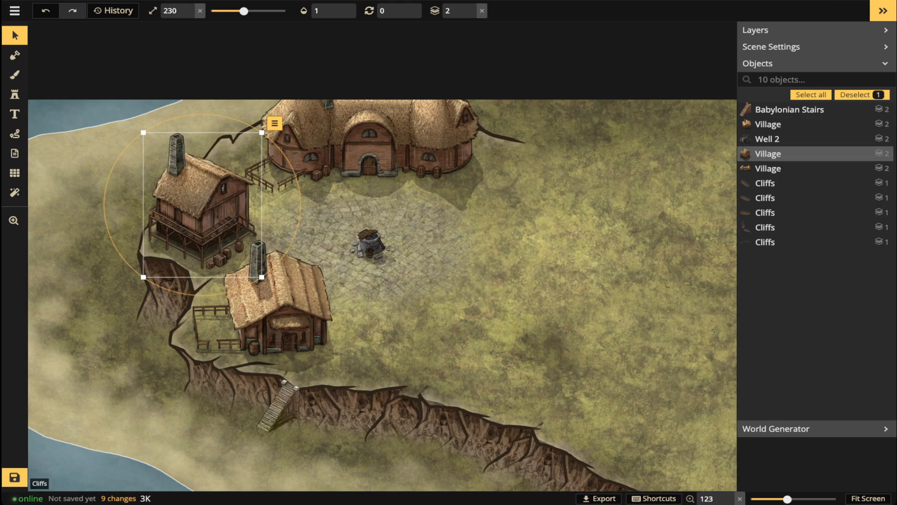
- Place the long house, stamp 9 of the Village set, at size 230 northeast of the well and nudge it slightly south
left_click(14, 94)
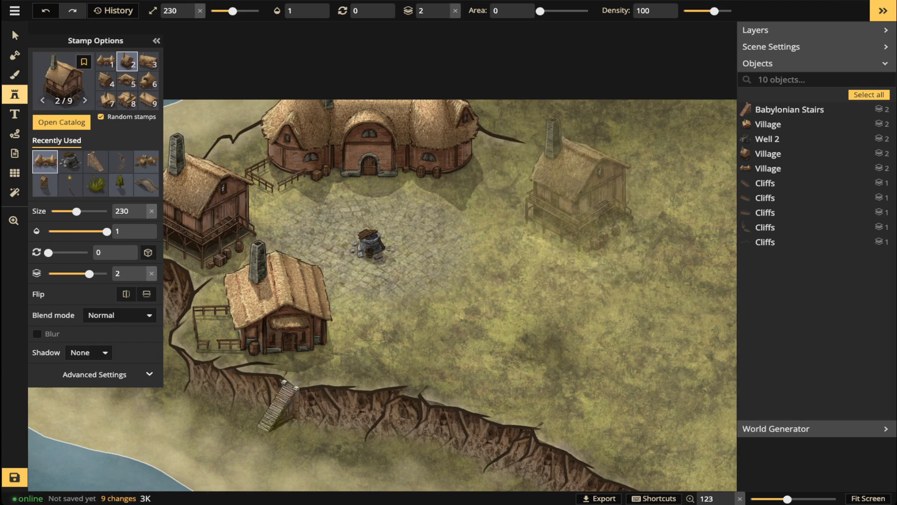
key("Left")
key("Left")
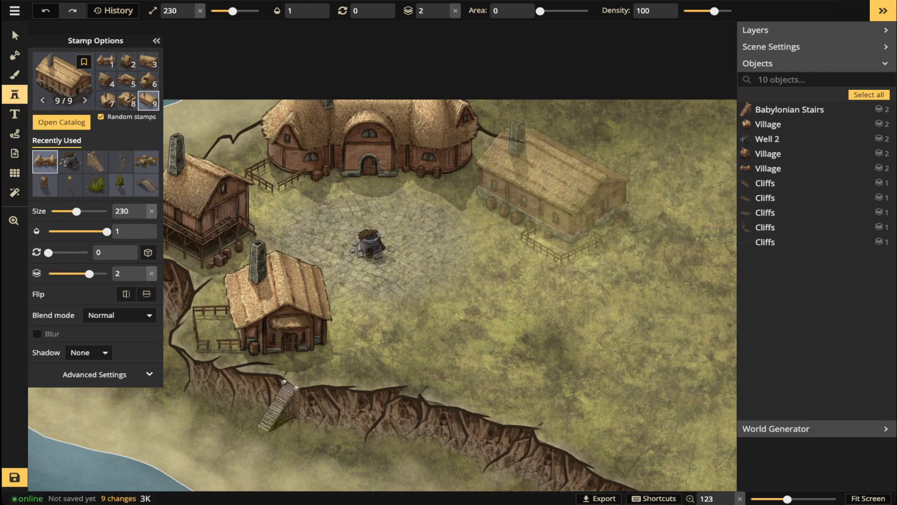
left_click(551, 191)
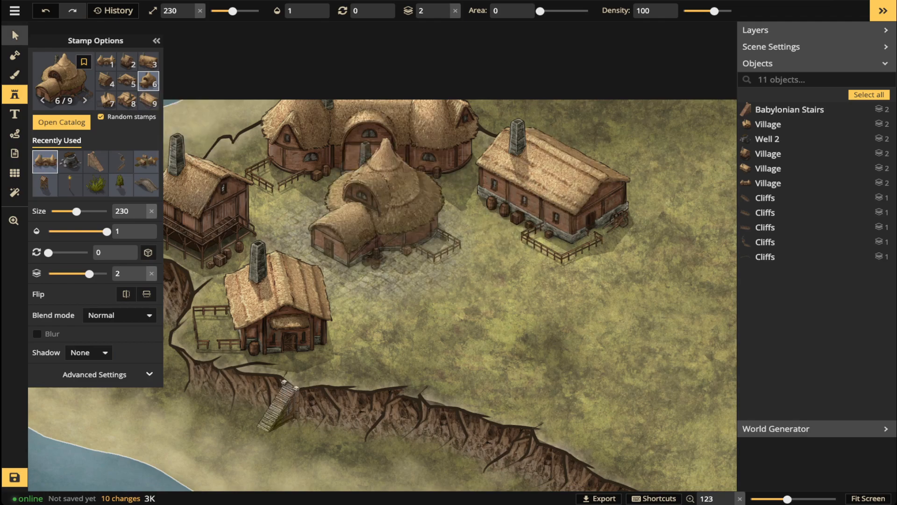
left_click(15, 35)
left_click_drag(554, 193, 552, 201)
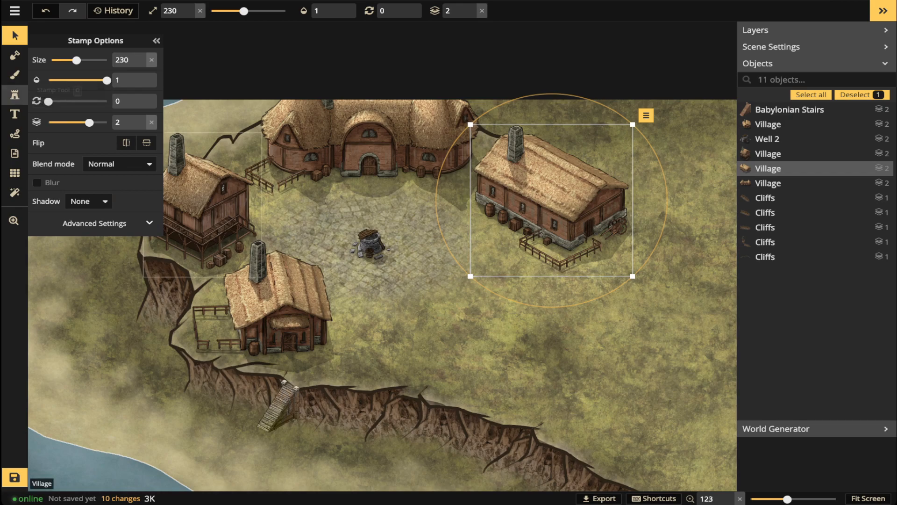
- Place the round thatched house, stamp 6 of the Village set, at size 230 southeast of the well and nudge it slightly northwest
left_click(14, 94)
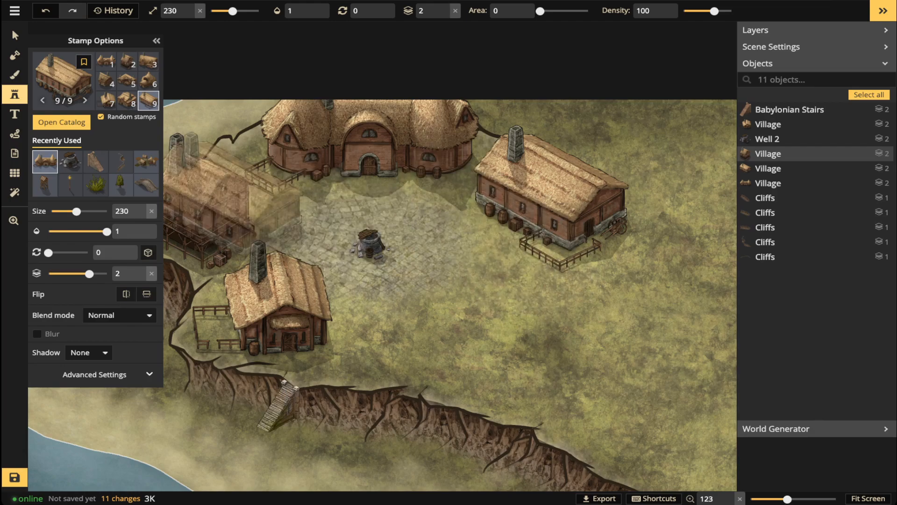
left_click(149, 82)
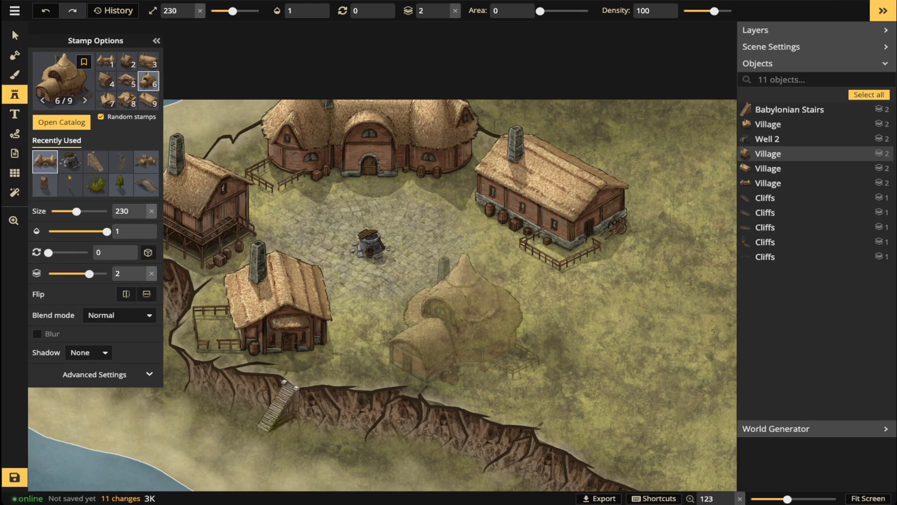
left_click(455, 318)
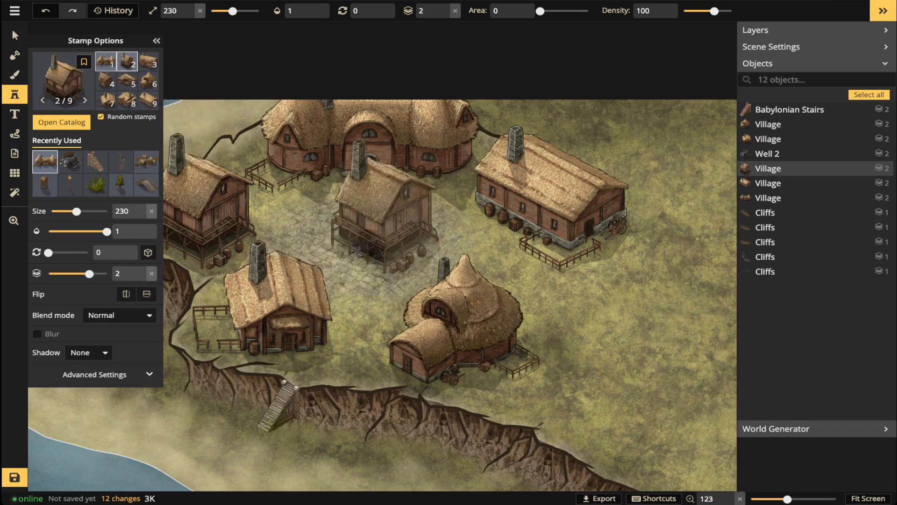
left_click(15, 36)
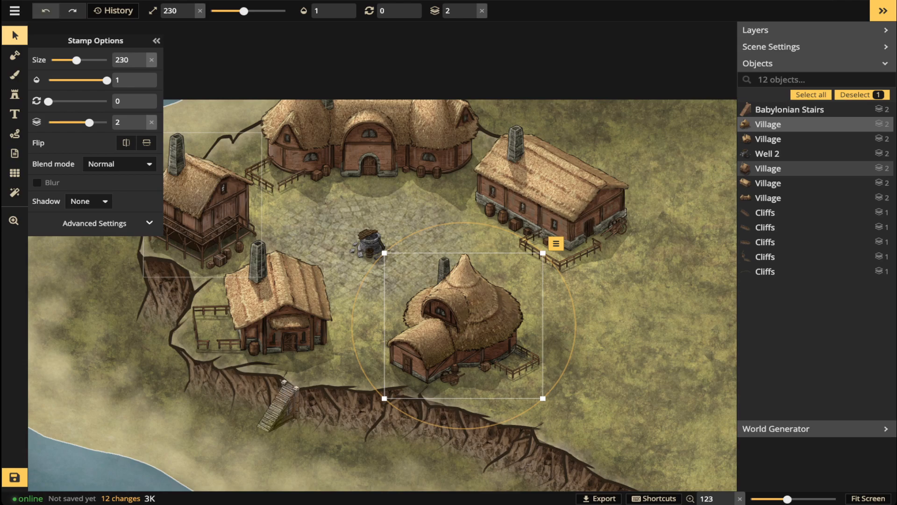
left_click_drag(464, 325, 461, 323)
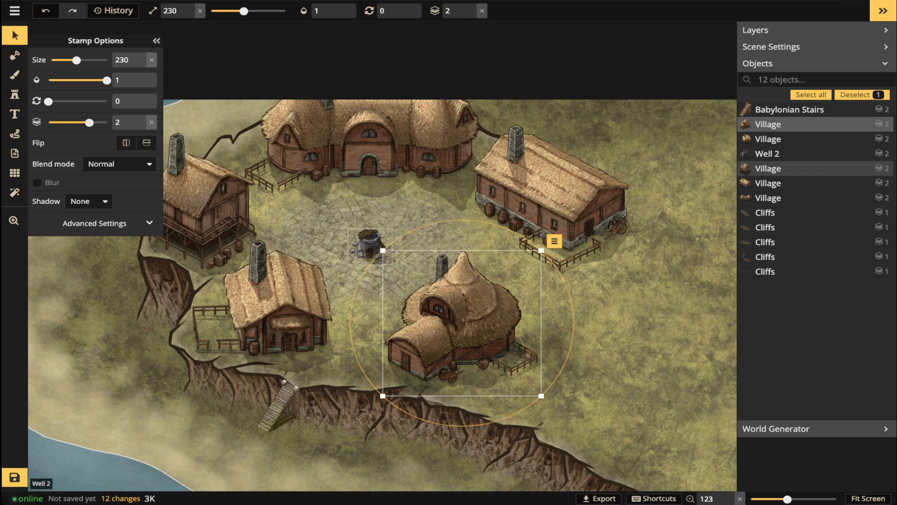
left_click_drag(462, 323, 457, 321)
left_click(345, 362)
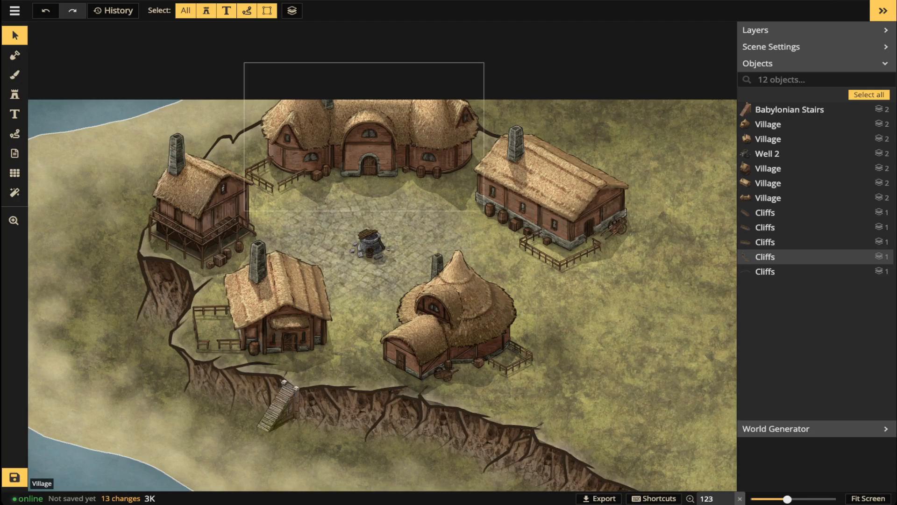
- Review the buildings around the well one by one, from the large hall to the long house
left_click(365, 137)
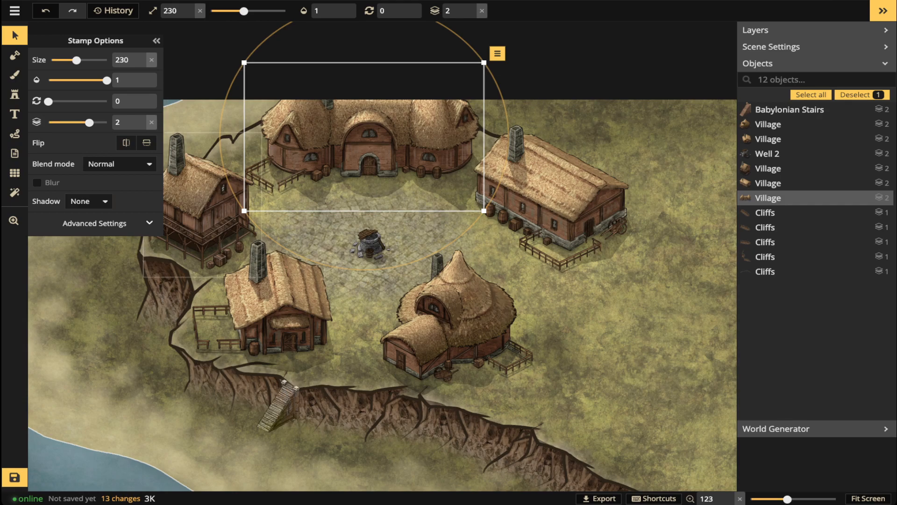
left_click(208, 196)
key("space")
left_click_drag(208, 196, 261, 198)
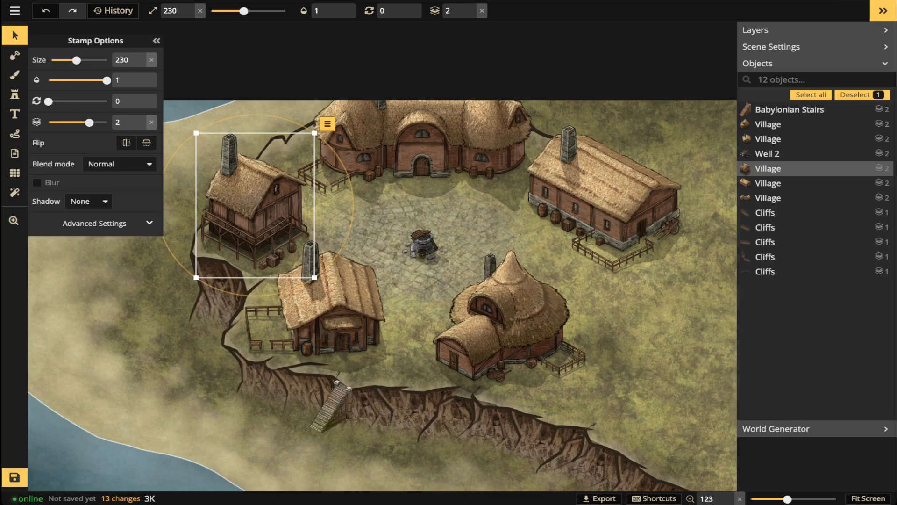
left_click(324, 299)
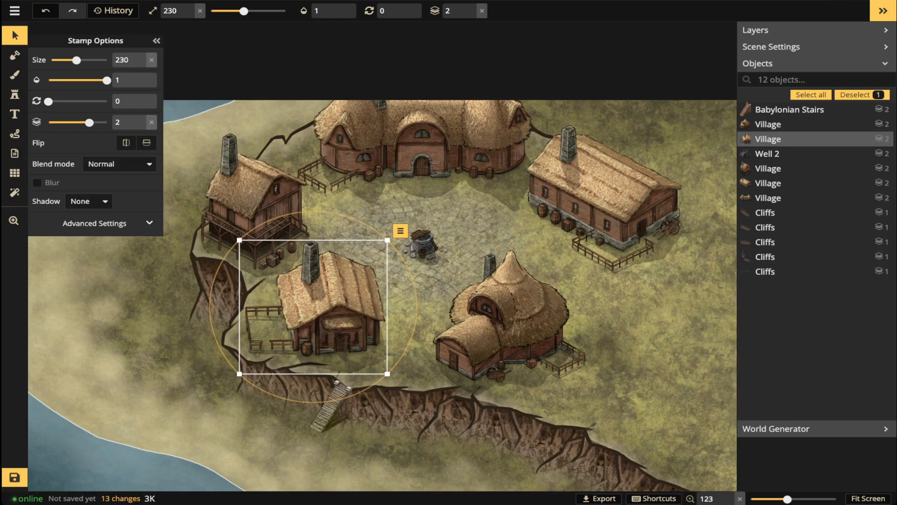
left_click(509, 323)
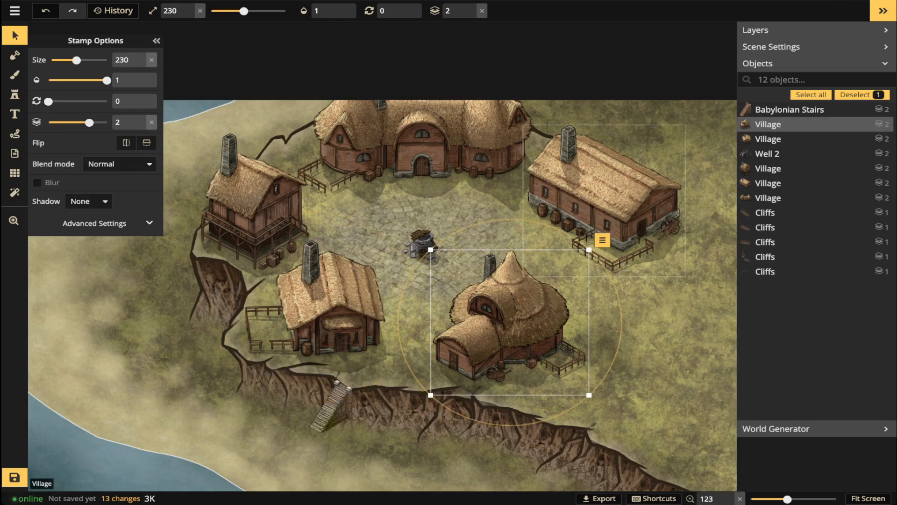
left_click(604, 196)
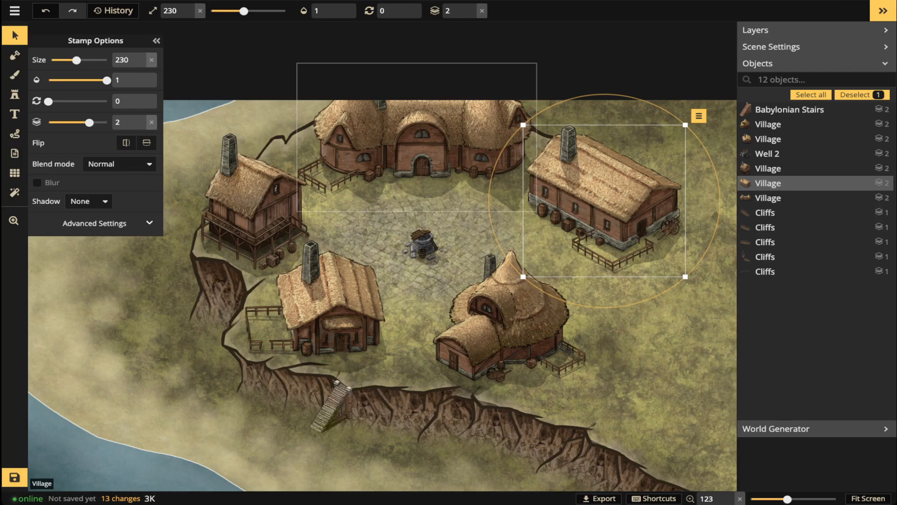
- Save the map with the five village buildings in place
scroll(452, 248, "down", 6)
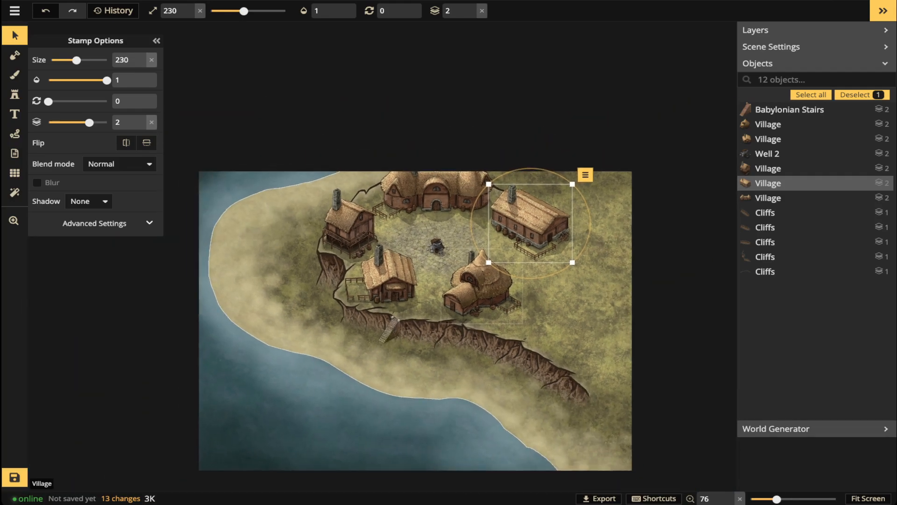
key("space")
left_click_drag(454, 262, 454, 178)
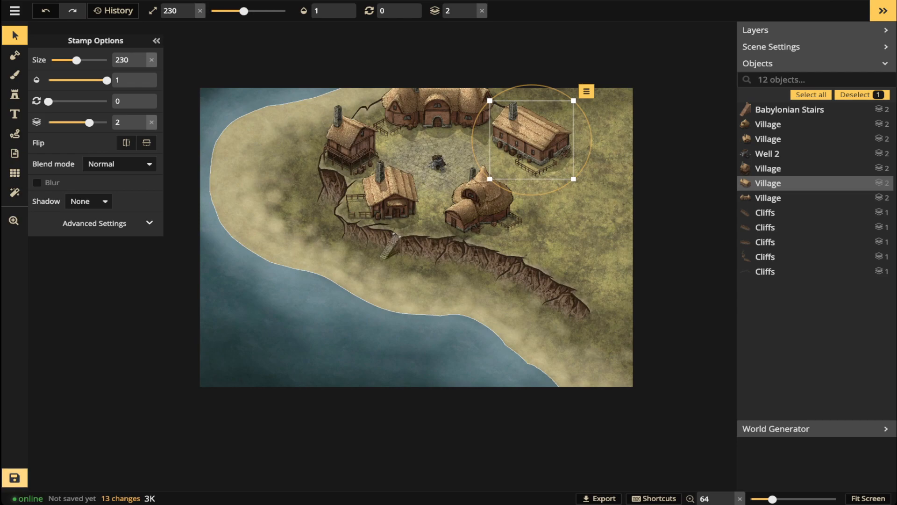
key("ctrl+s")
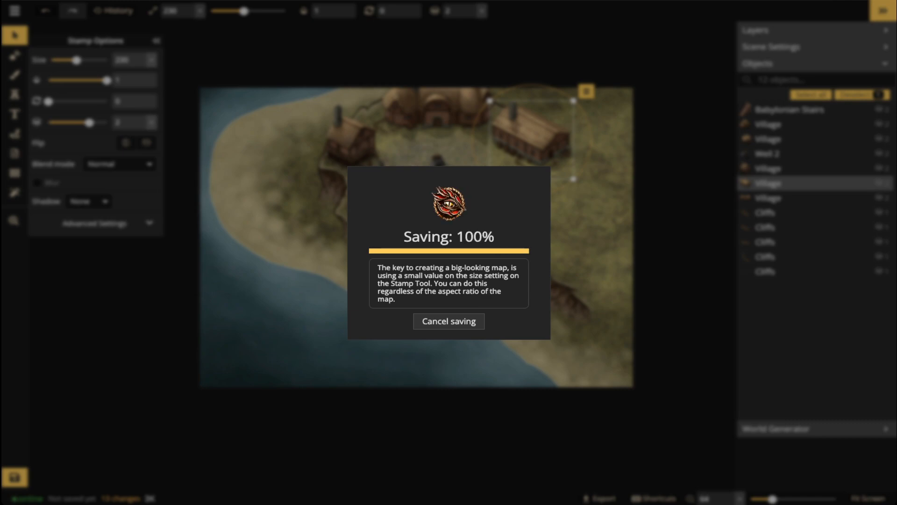
- Switch to the Brush tool with the grey stone texture on the foreground layer and show its advanced placement settings
scroll(433, 157, "up", 6)
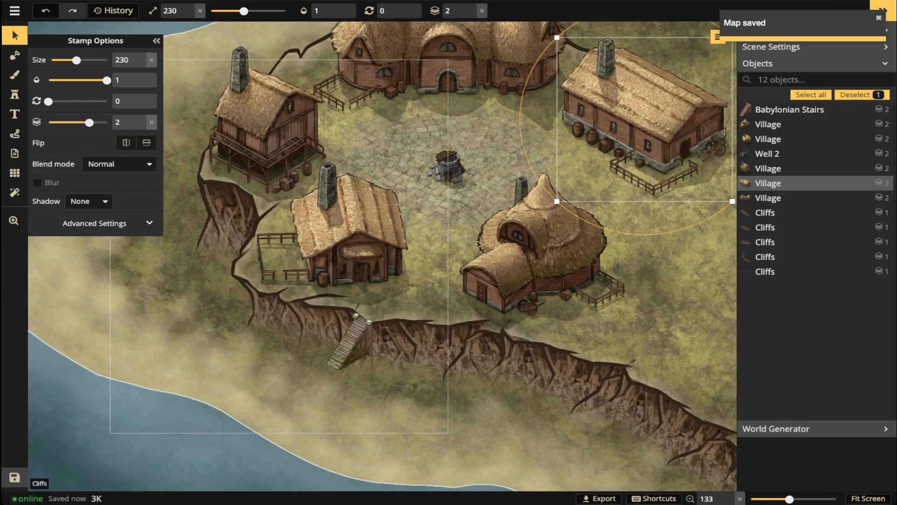
left_click(14, 75)
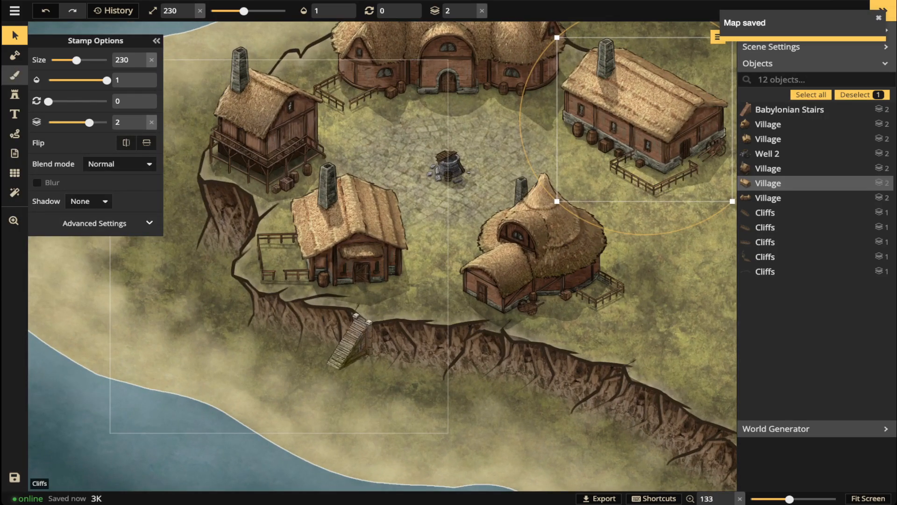
left_click(48, 166)
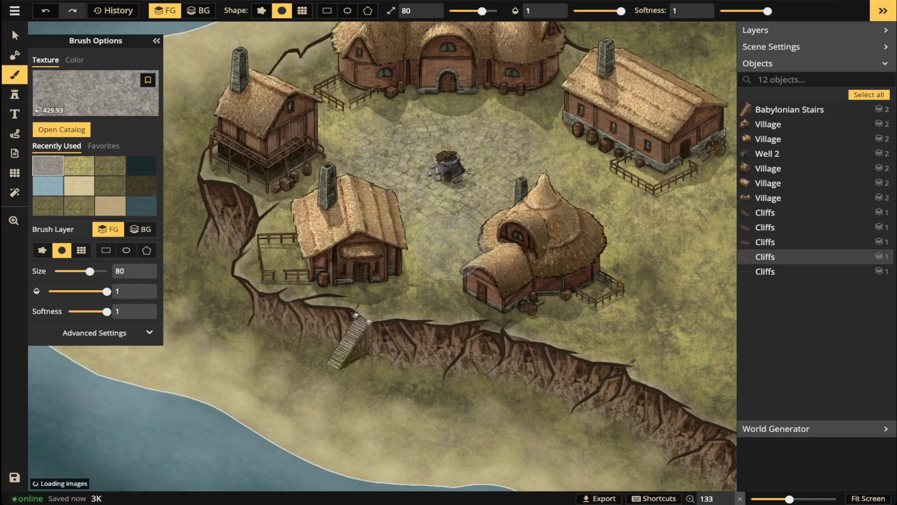
left_click(149, 332)
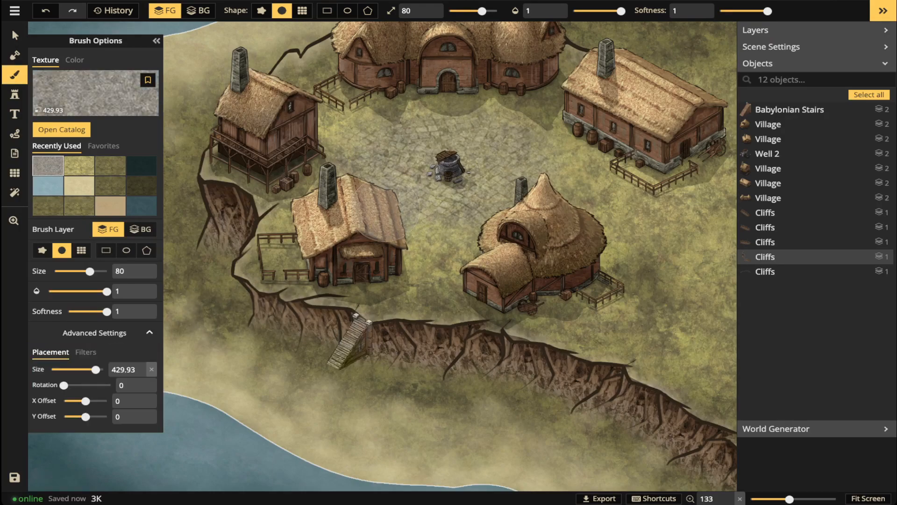
- Reduce the stone brush's size to 24
key("bracketleft")
key("bracketleft")
key("bracketleft")
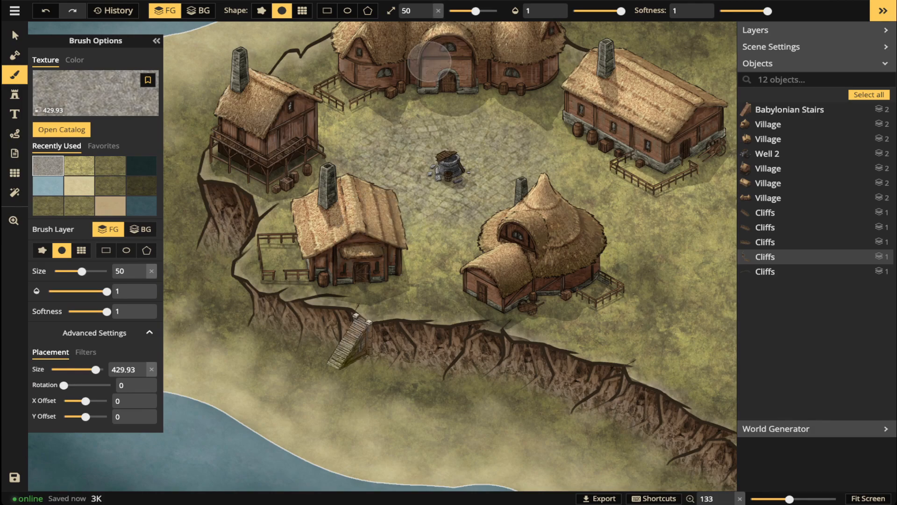
key("bracketleft")
key("bracketleft")
key("bracketleft")
key("bracketleft")
- Try a short stone stroke south of the well, undo it, and set the brush opacity to 0.52
left_click_drag(440, 224, 432, 244)
key("ctrl+z")
left_click(601, 11)
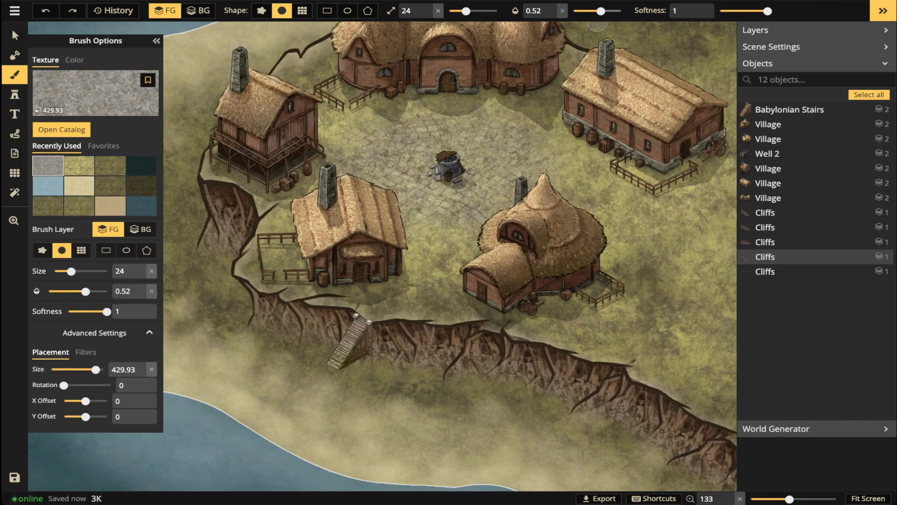
- Set the stone brush to size 66 and opacity 0.36, and paint paving from the plaza between the southern houses to the stairs
left_click_drag(466, 10, 479, 11)
left_click(591, 11)
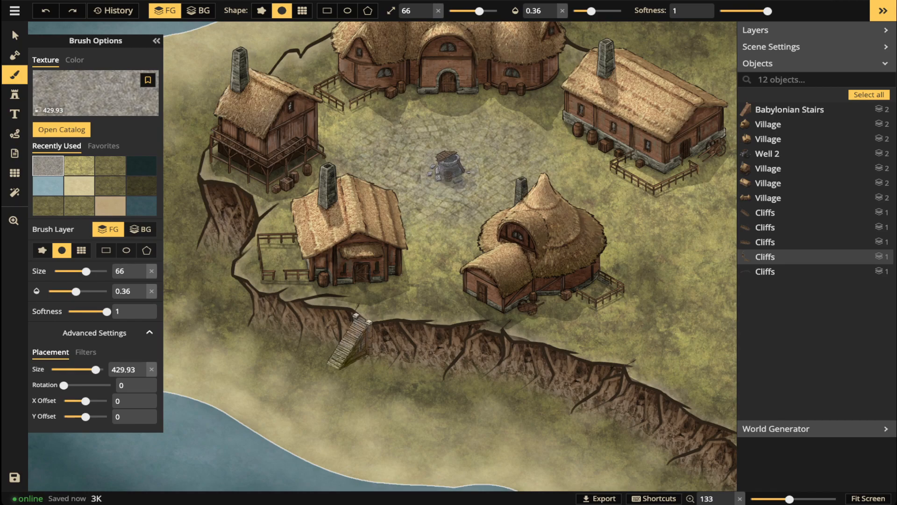
key("ctrl+z")
mouse_move(424, 254)
left_mouse_down()
mouse_move(395, 306)
mouse_move(378, 310)
mouse_move(449, 242)
left_mouse_up()
mouse_move(384, 287)
left_mouse_down()
mouse_move(369, 307)
mouse_move(402, 261)
left_mouse_up()
- Paint a stone path from the plaza, past the north side of the round house, to the map's east edge
scroll(450, 167, "down", 1)
scroll(451, 166, "down", 1)
left_click_drag(481, 192, 427, 154)
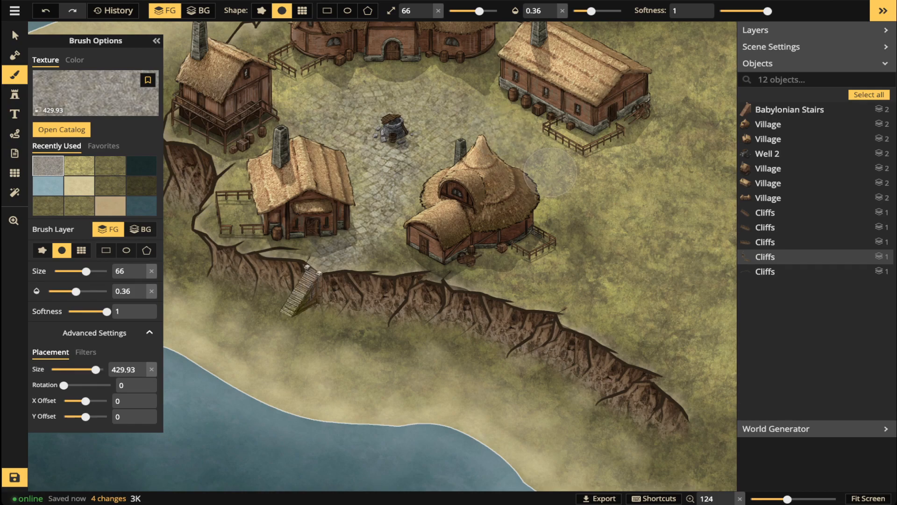
scroll(530, 177, "down", 1)
scroll(530, 178, "down", 1)
left_click_drag(529, 177, 358, 180)
left_click_drag(436, 210, 639, 225)
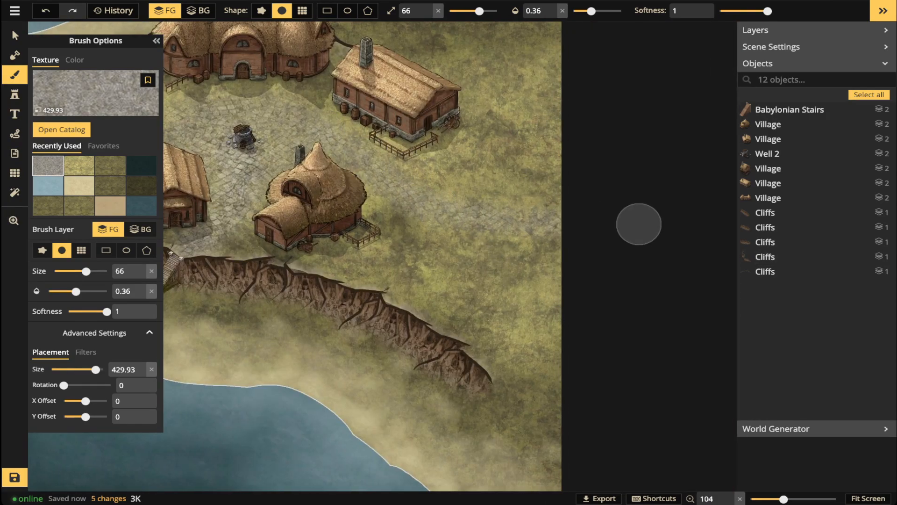
mouse_move(322, 163)
left_mouse_down()
mouse_move(516, 226)
mouse_move(600, 230)
left_mouse_up()
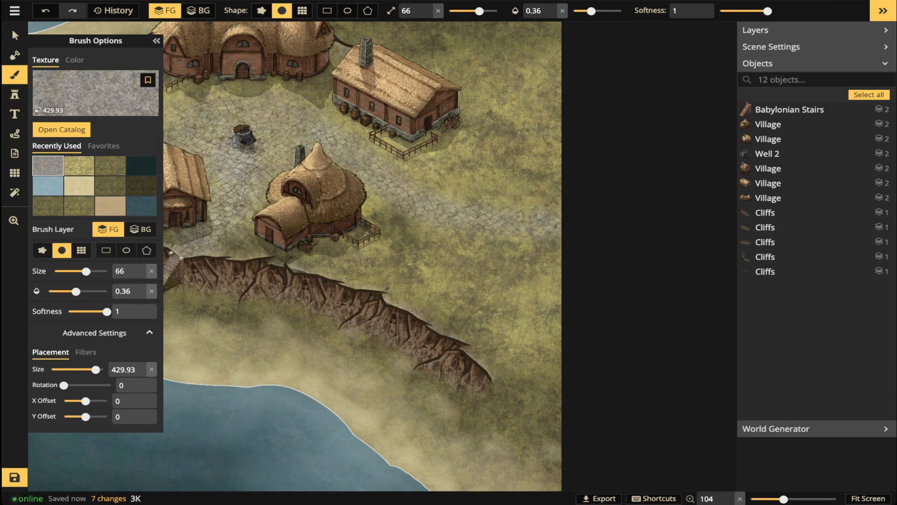
- Search the stamp catalog for "tower" and place the Watch Tower at size 230 beside the path, east of the long house
scroll(227, 139, "down", 1)
left_click_drag(226, 139, 347, 167)
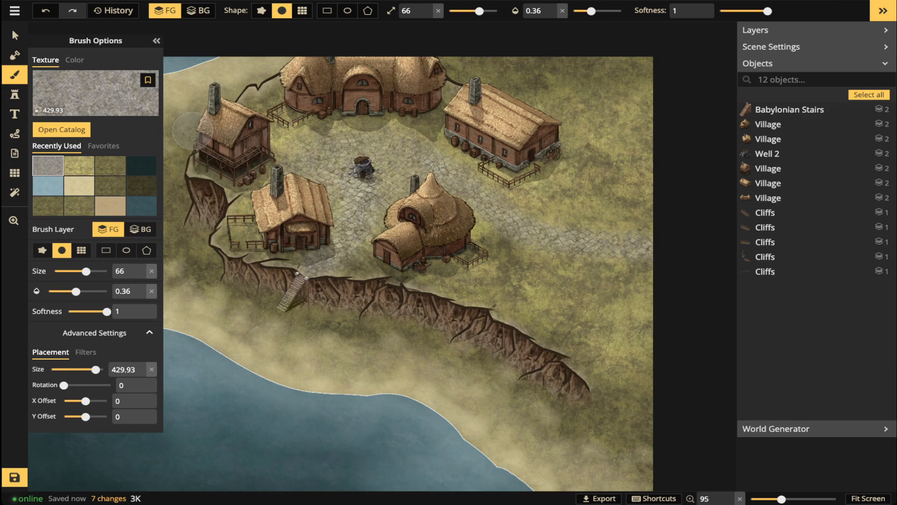
left_click(15, 94)
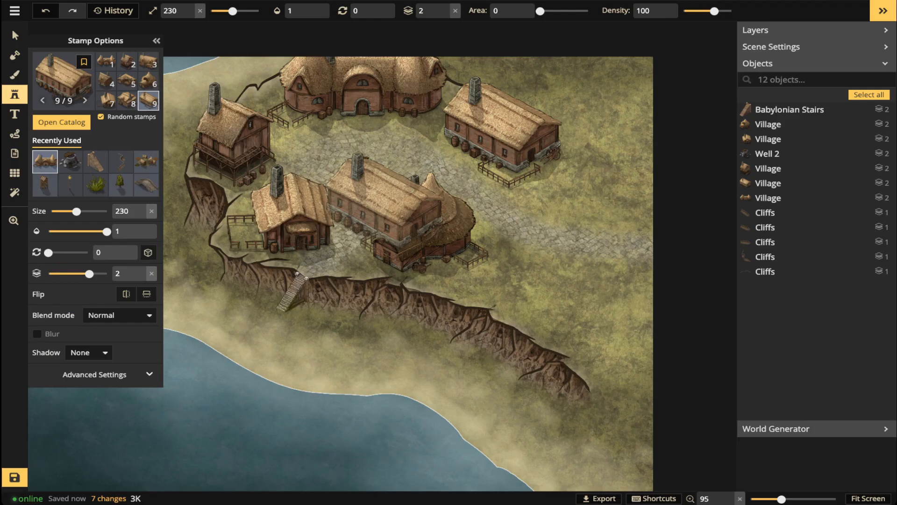
left_click(56, 124)
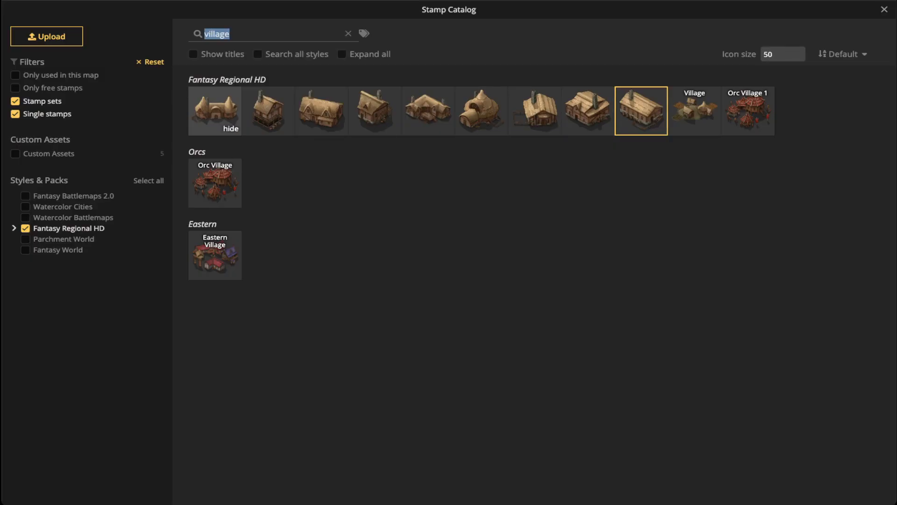
key("BackSpace")
type("tower")
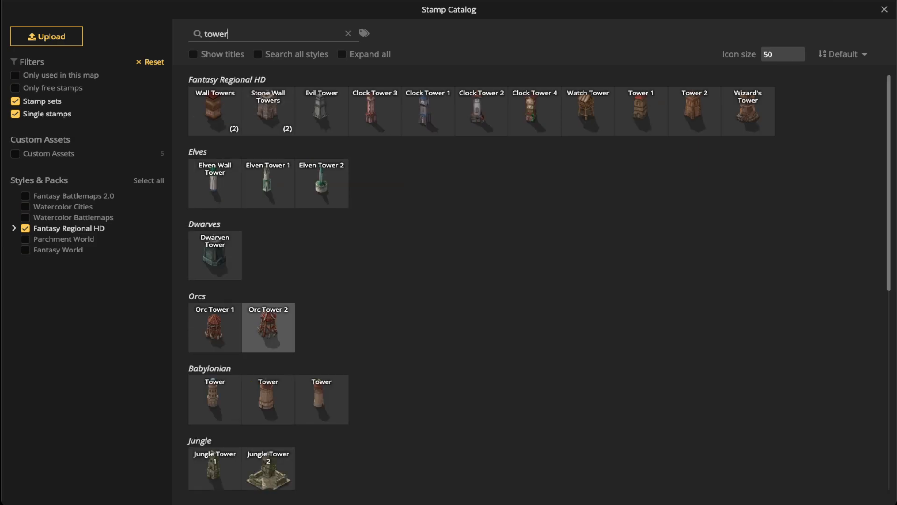
left_click(587, 111)
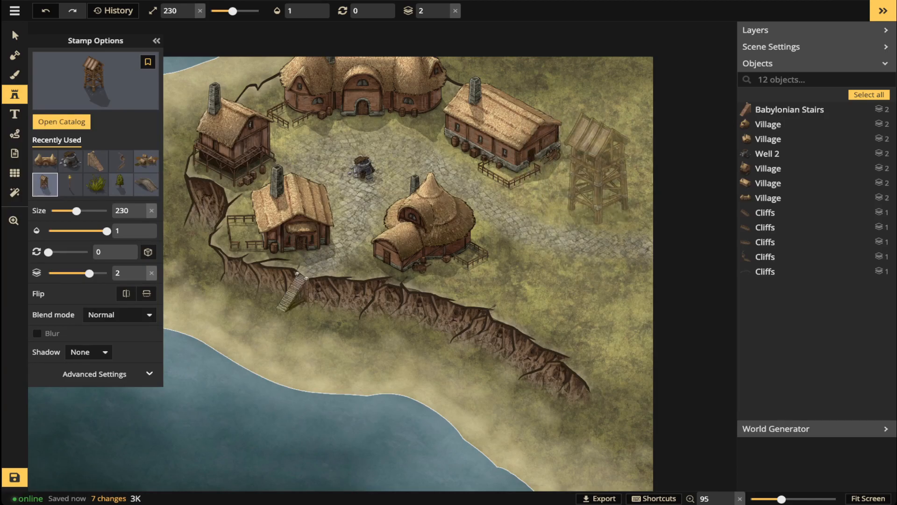
left_click(605, 189)
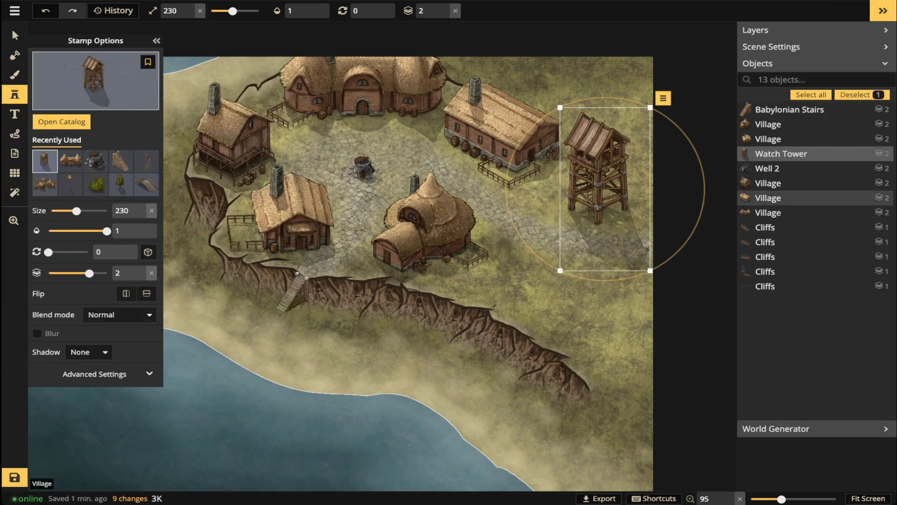
left_click(14, 33)
left_click_drag(599, 174, 597, 175)
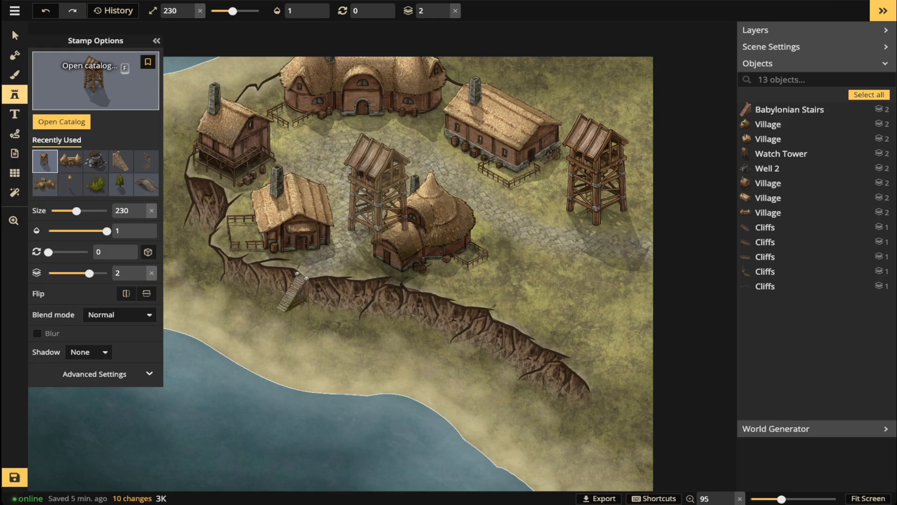
- Search the stamp catalog for "windmill" and place Windmill 3 at size 230 on the beach west of the stilted house
scroll(379, 201, "left", 5)
scroll(378, 201, "up", 2)
scroll(379, 201, "down", 1)
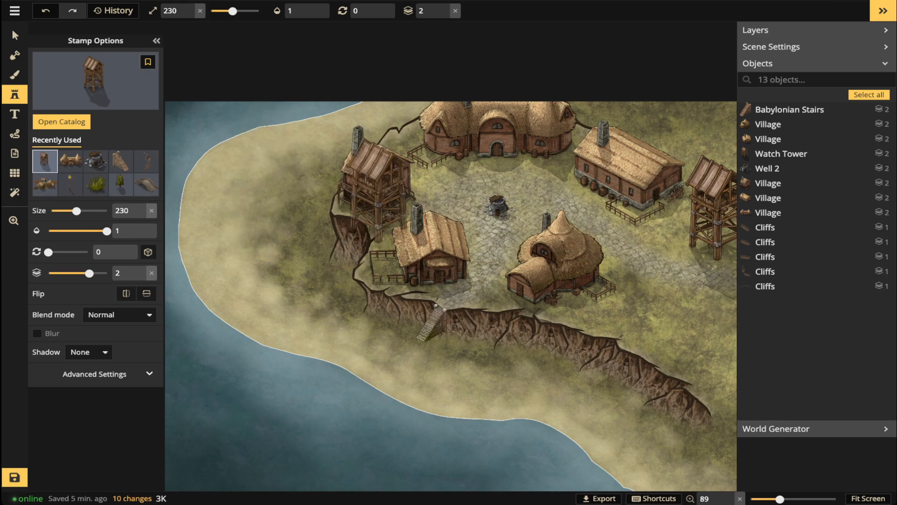
left_click(94, 80)
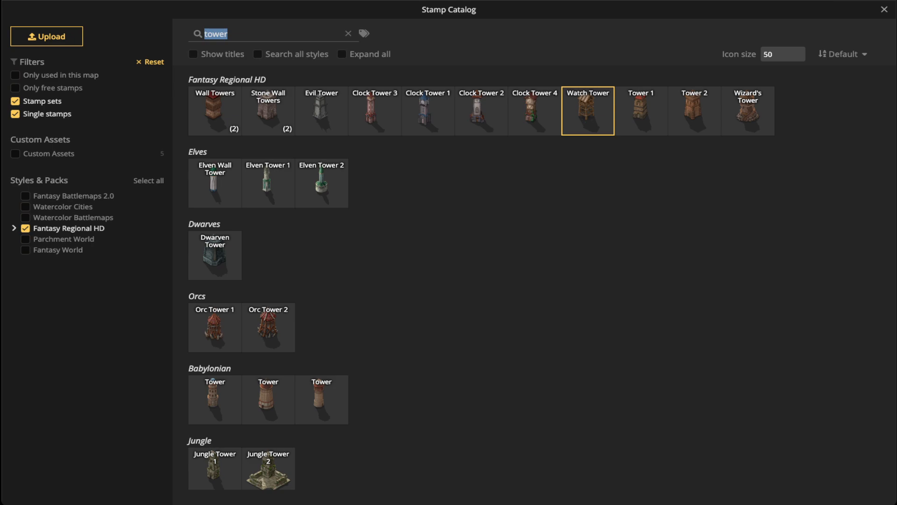
type("windmill")
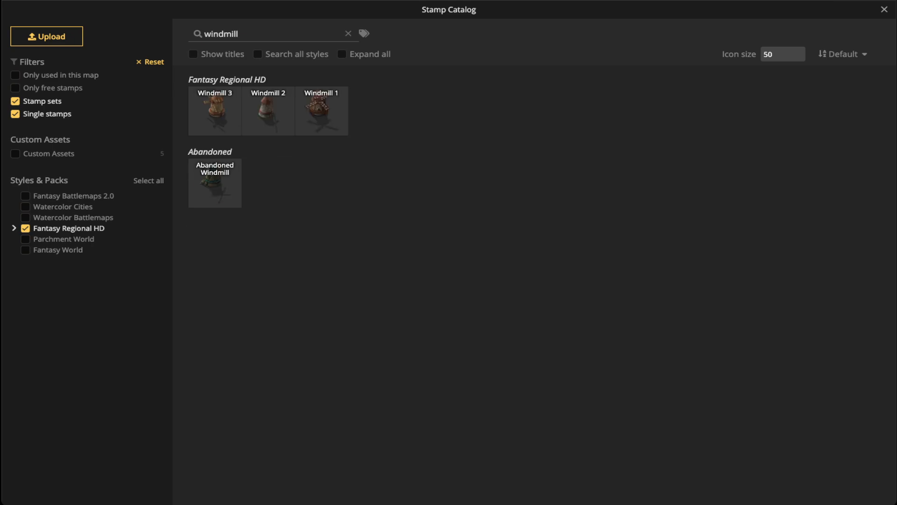
key("Return")
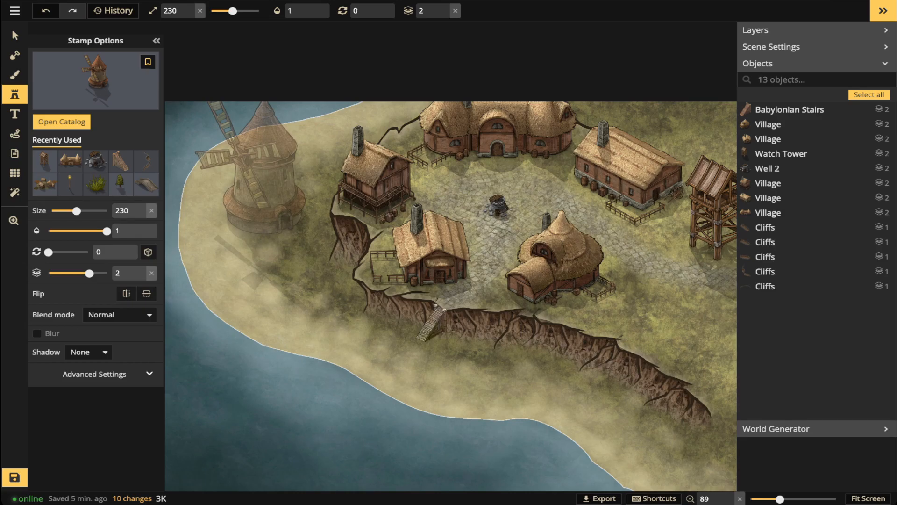
left_click(256, 202)
- Shift the stilted house slightly southeast and move the windmill north toward the map's upper edge
left_click(15, 35)
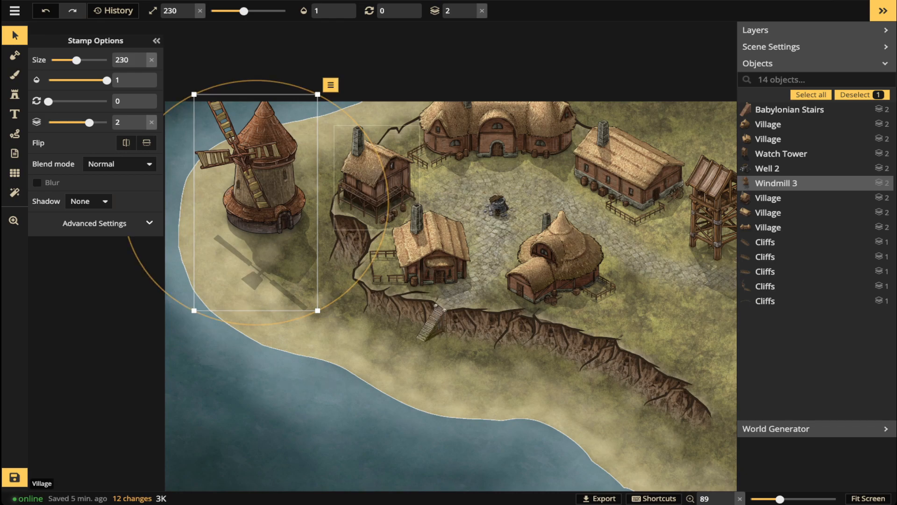
left_click(376, 178)
left_click_drag(376, 178, 386, 186)
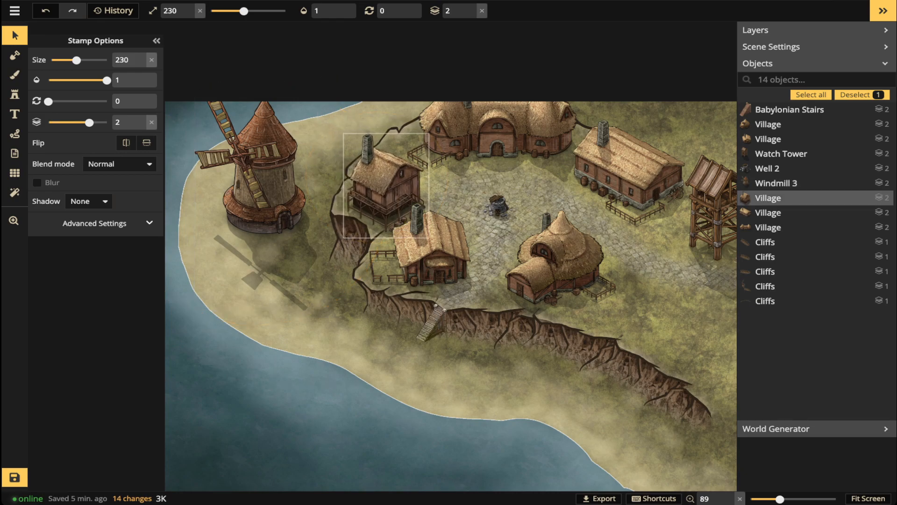
left_click_drag(262, 187, 251, 125)
- Load the Cliffs stamp set from an existing cliff and try variant 8 near the windmill
left_click(575, 340)
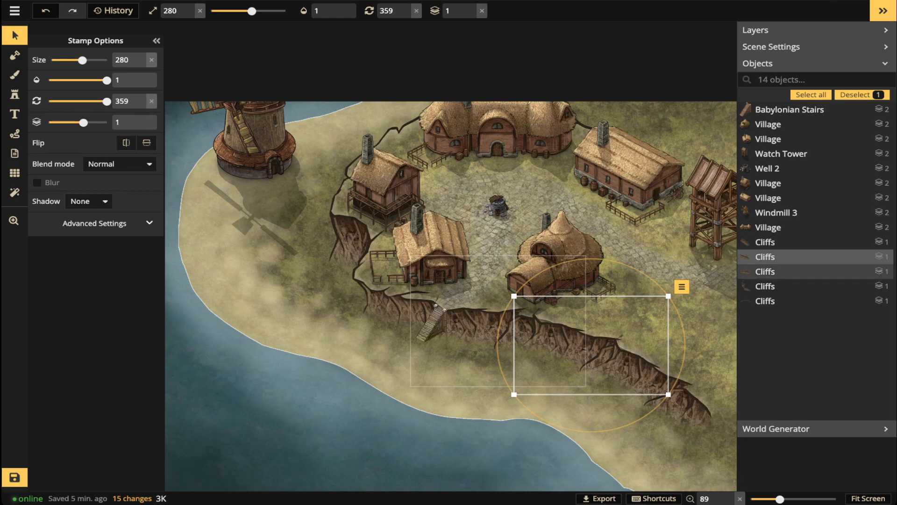
left_click(15, 94)
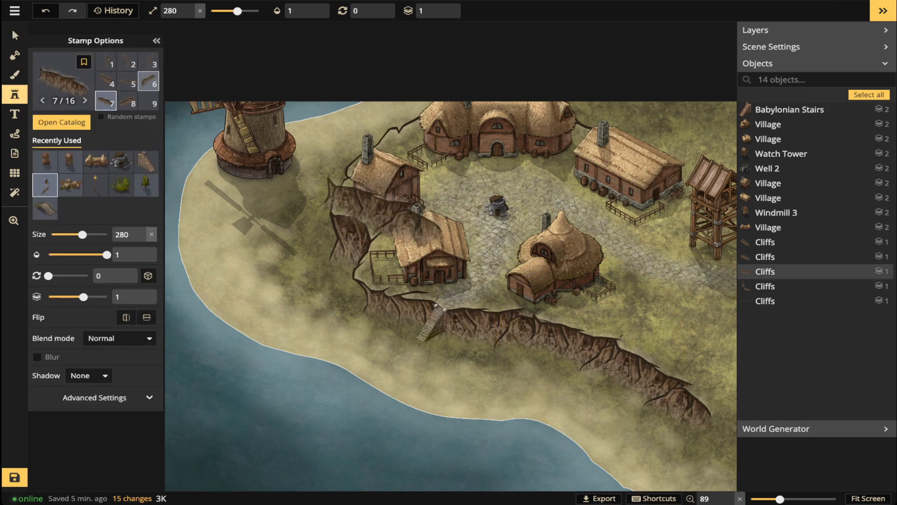
scroll(107, 81, "down", 3)
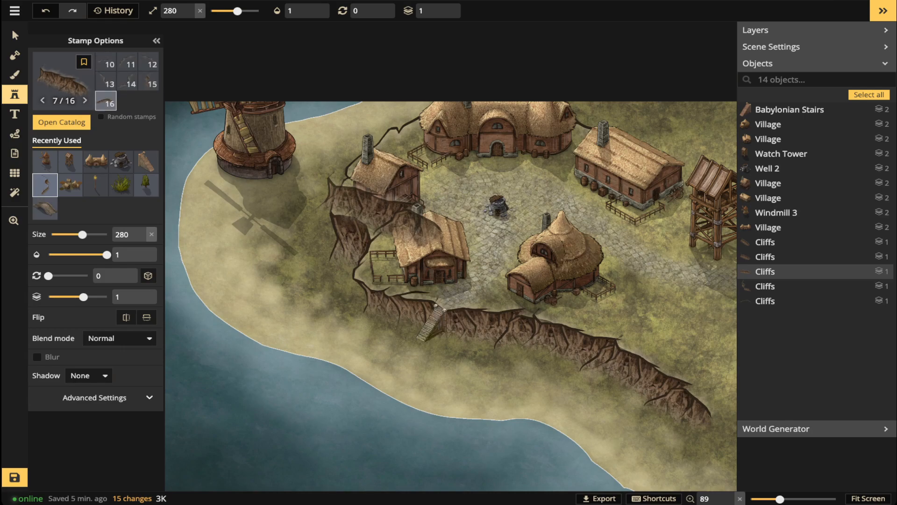
scroll(149, 83, "up", 3)
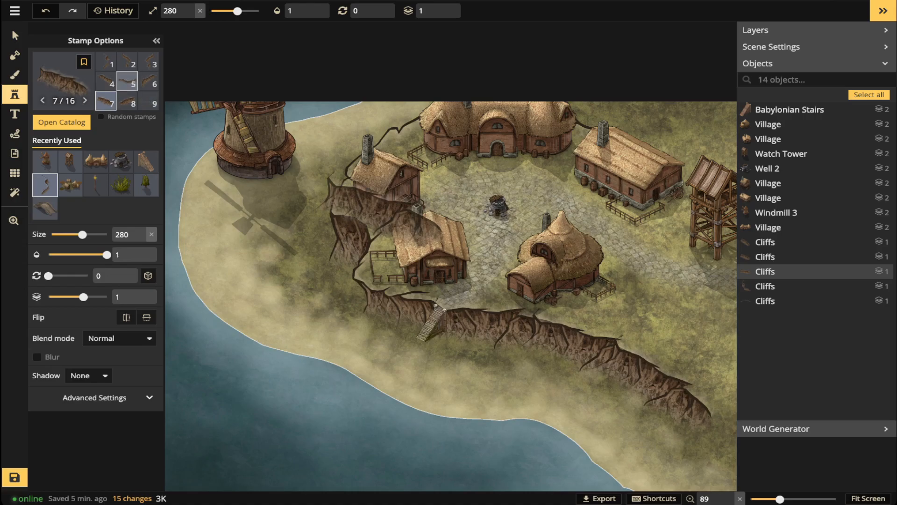
scroll(128, 81, "down", 1)
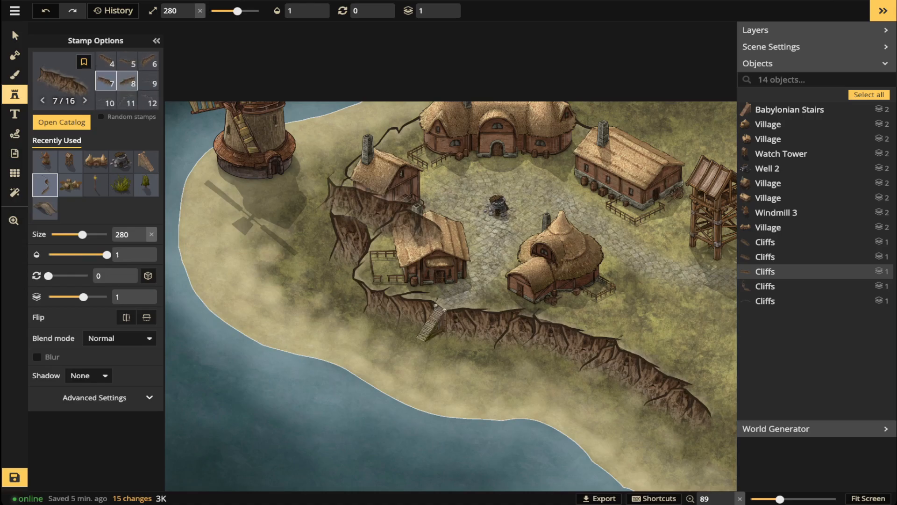
left_click(127, 81)
scroll(239, 234, "up", 2)
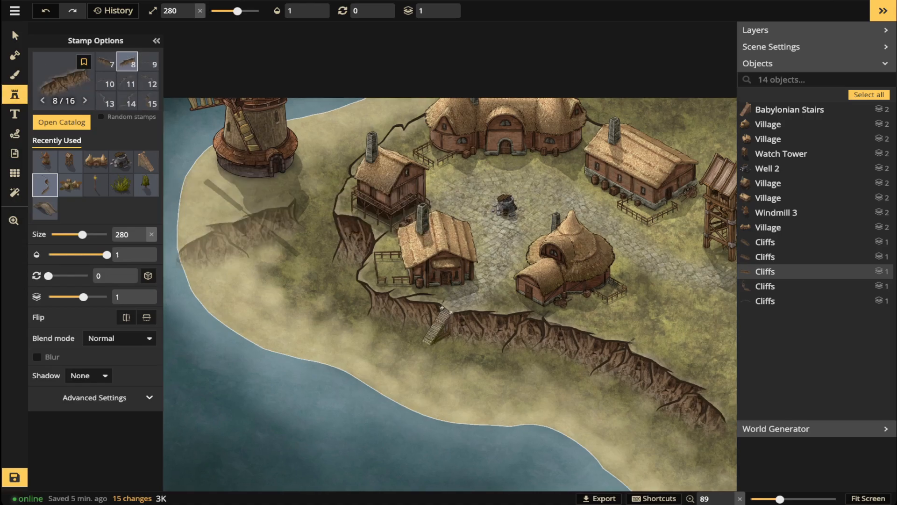
scroll(127, 82, "up", 2)
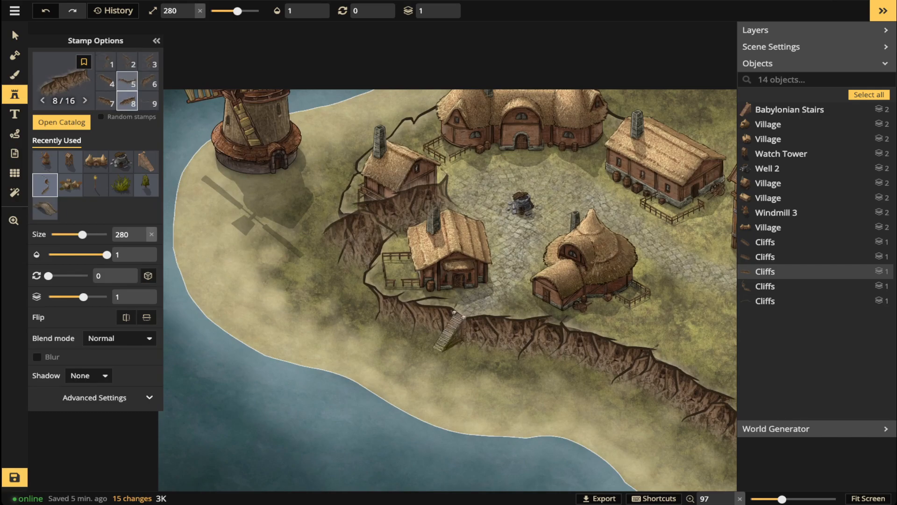
- Place Cliffs variant 5 at size 140 just south of the windmill and nudge it into position
left_click(127, 81)
scroll(259, 206, "down", 5)
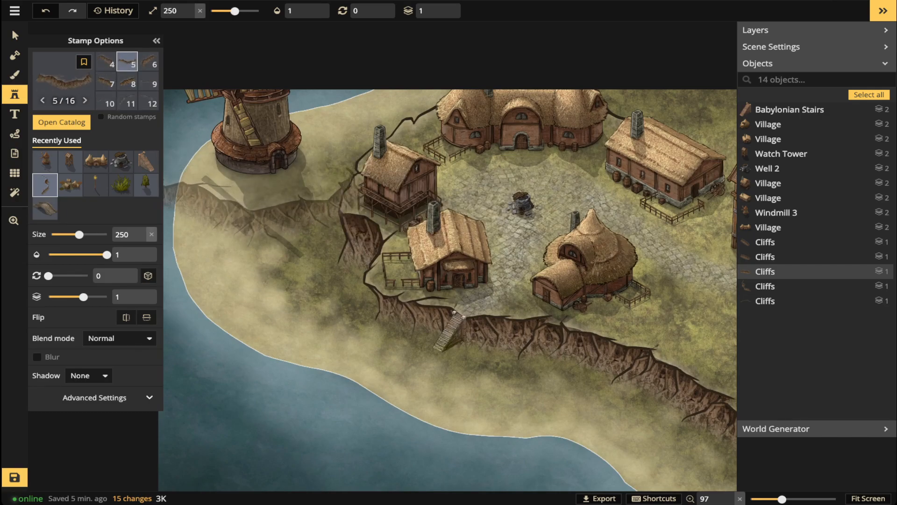
scroll(257, 205, "down", 8)
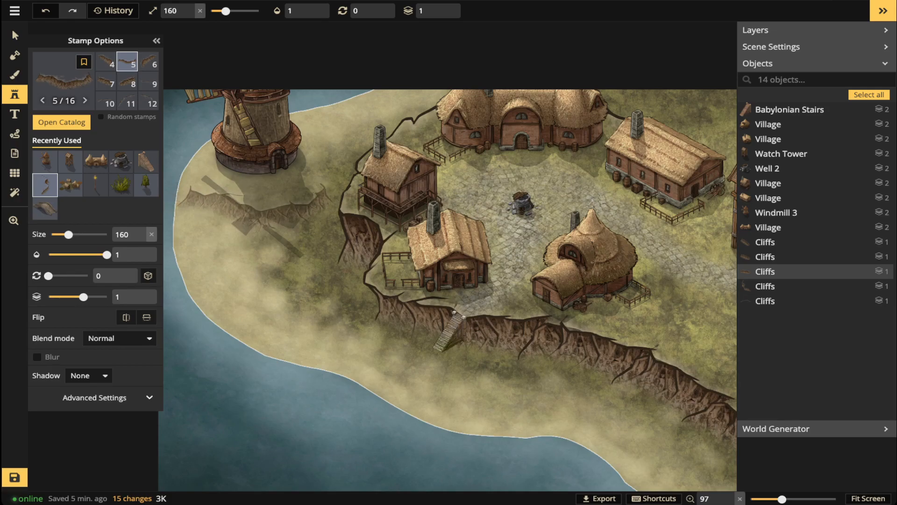
scroll(257, 206, "down", 1)
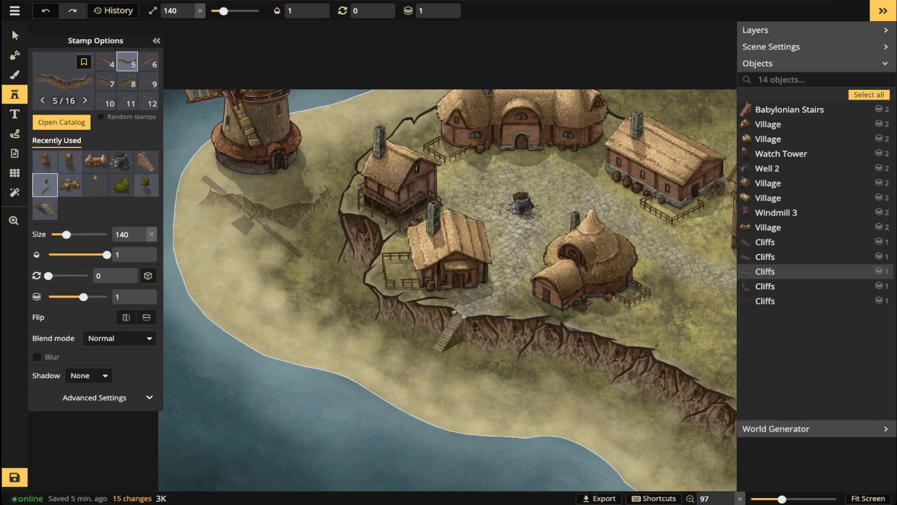
left_click(265, 205)
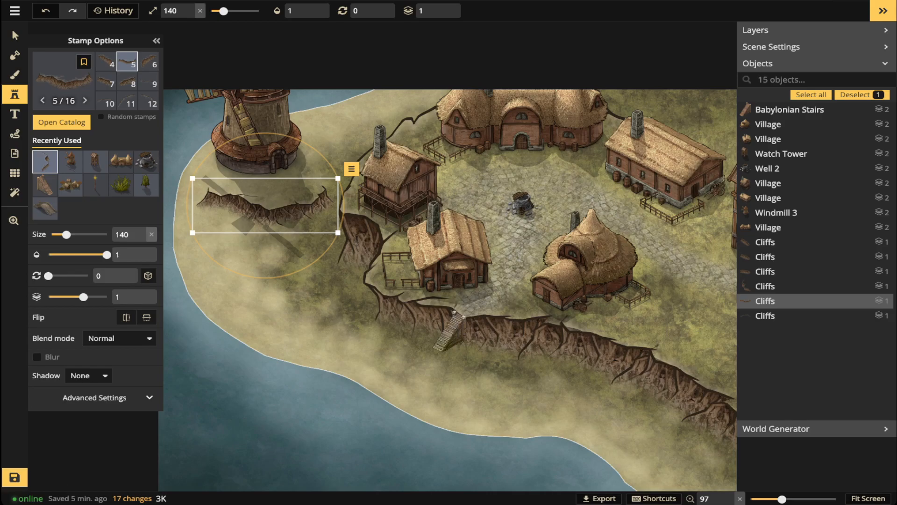
left_click(15, 35)
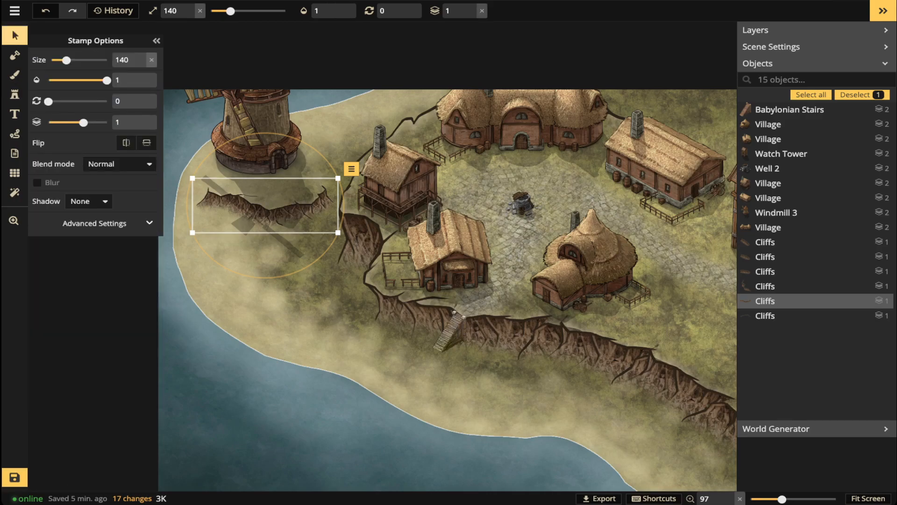
left_click_drag(266, 206, 268, 204)
- Move the windmill onto the grass southeast of the round house, above the long cliff
left_click_drag(259, 151, 721, 340)
key("space")
left_click_drag(721, 340, 520, 223)
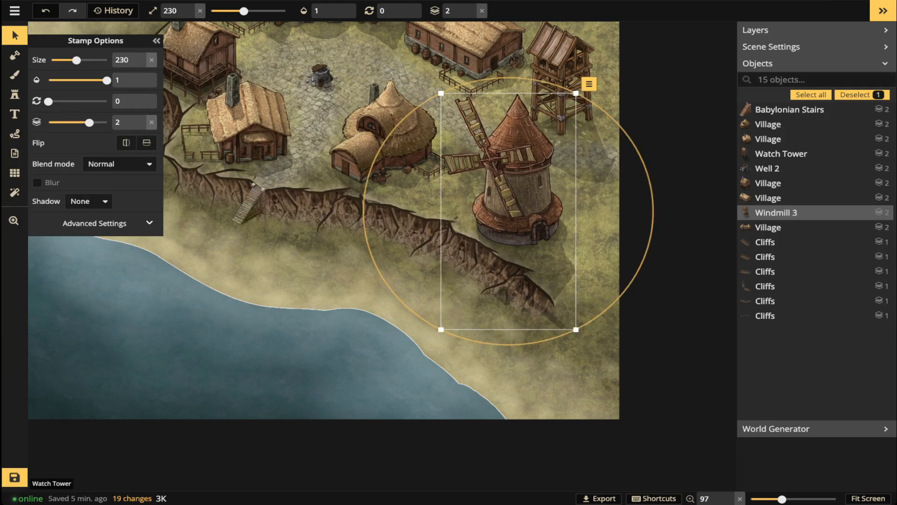
scroll(523, 87, "down", 2)
left_click_drag(360, 78, 445, 189)
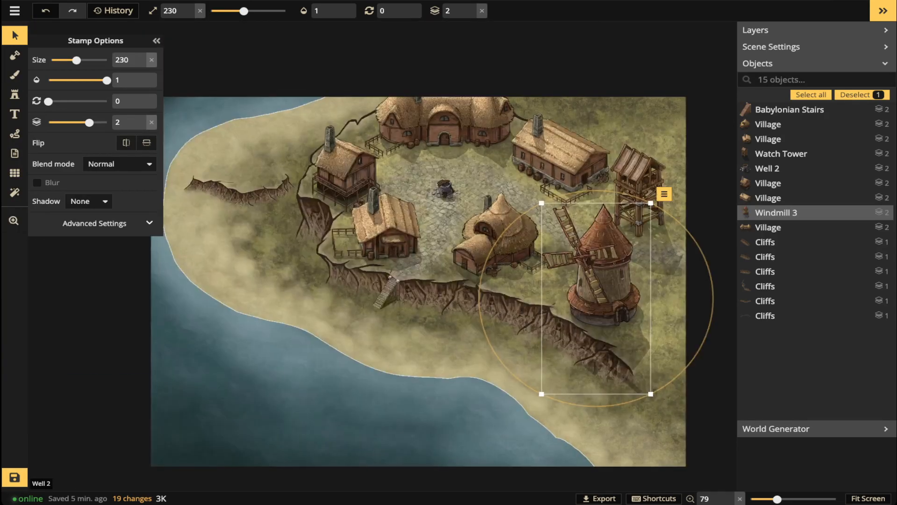
- Move the stilted house out of the way onto the southern shoreline and delete the small separate cliff on the western beach
left_click_drag(345, 173, 348, 347)
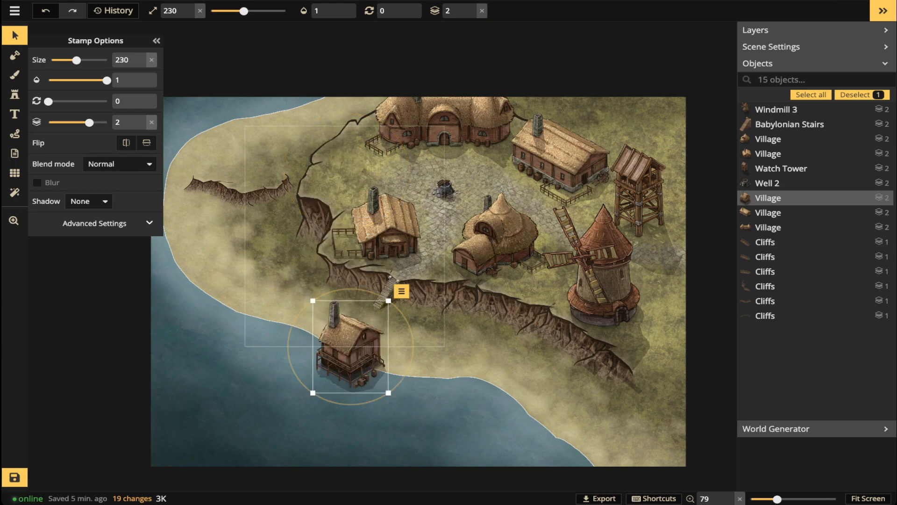
left_click(239, 191)
key("Delete")
- Move the windmill to the clifftop west of the plaza and the stilted house southeast of the round house, then clear the selection
left_click_drag(602, 276, 348, 149)
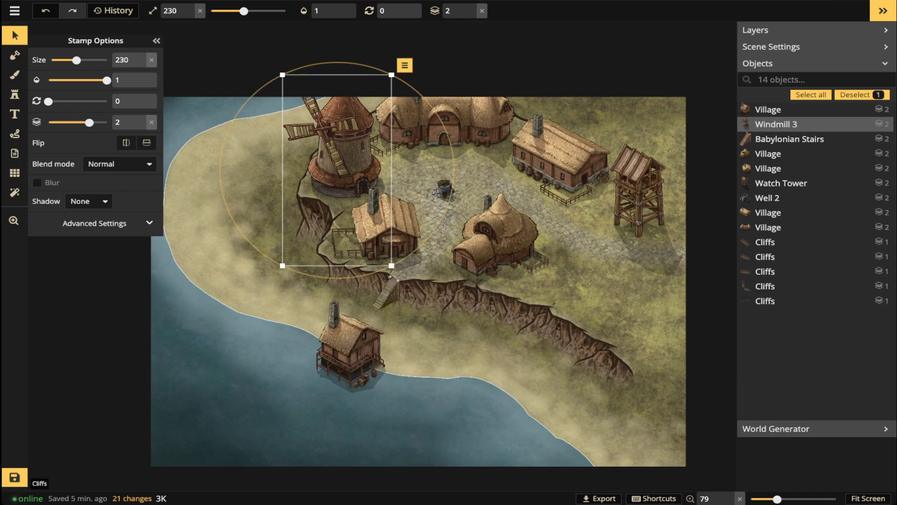
left_click_drag(351, 346, 583, 279)
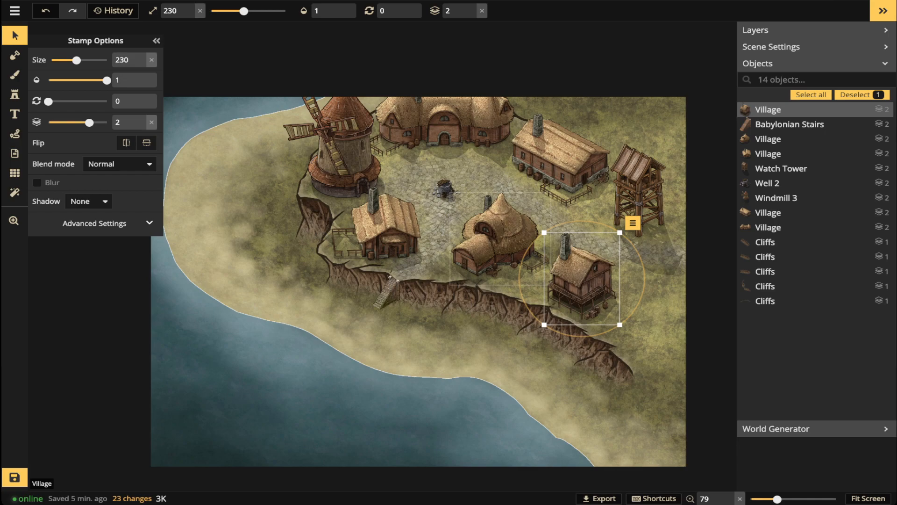
scroll(537, 206, "up", 2)
key("Escape")
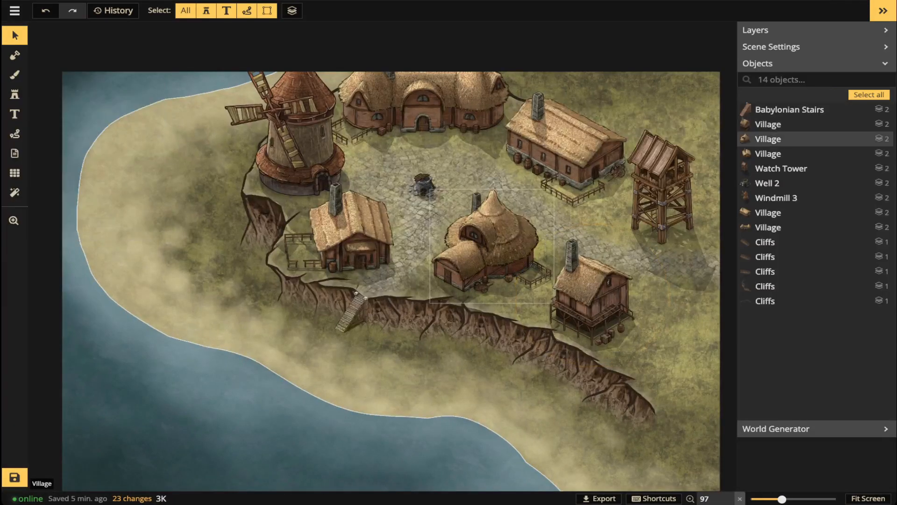
- Search the stamp catalog for crop and place one Crop 1 stamp on the map's northern edge behind the long house
scroll(509, 207, "down", 1)
key("space")
left_click_drag(510, 207, 530, 243)
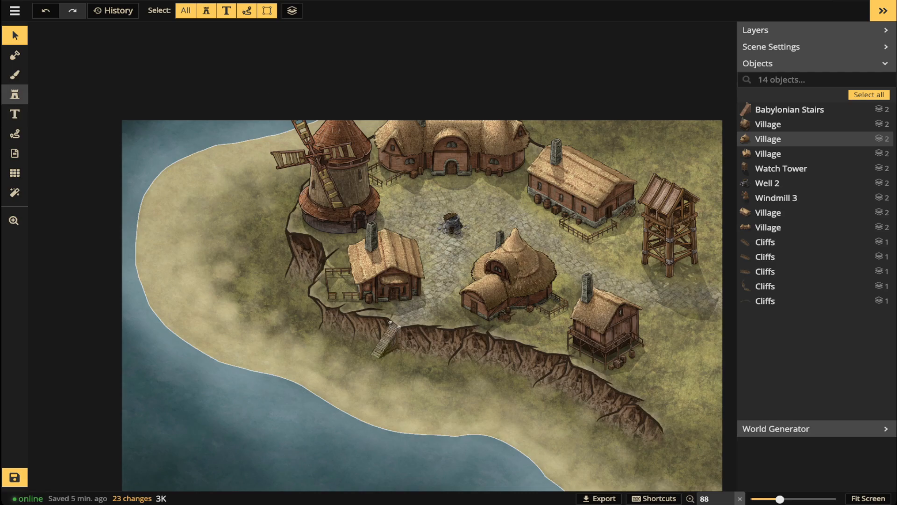
left_click(15, 94)
left_click(64, 80)
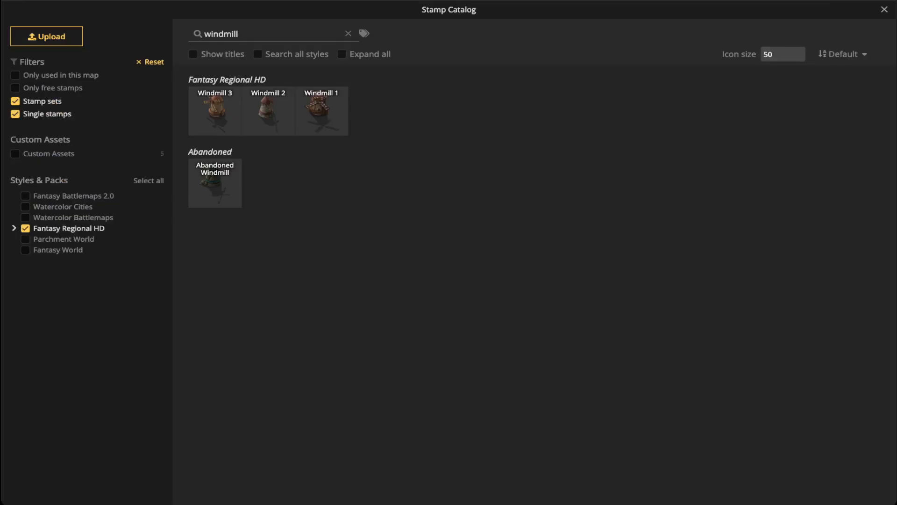
type("cropd")
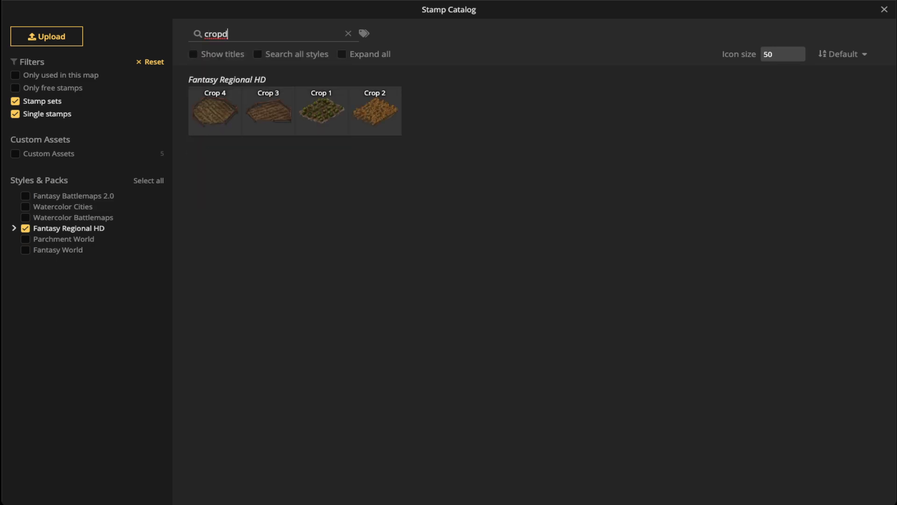
key("BackSpace")
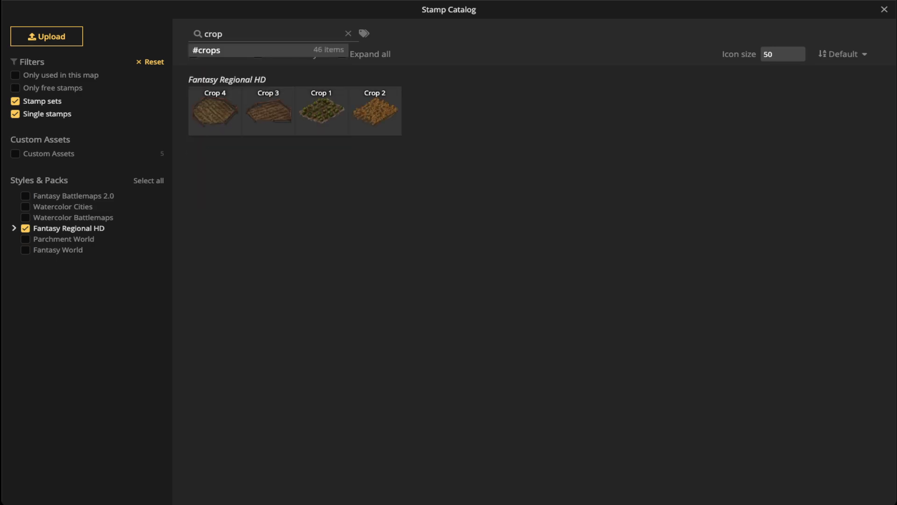
left_click(321, 112)
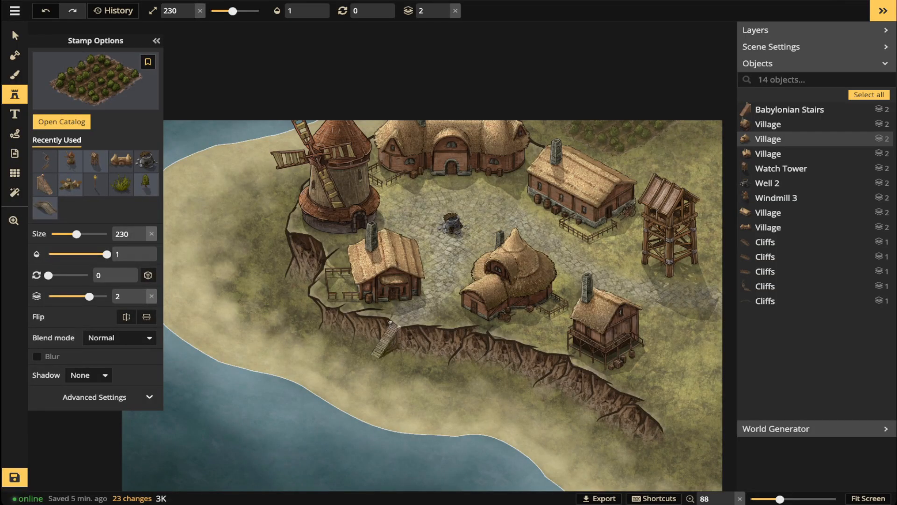
left_click(621, 125)
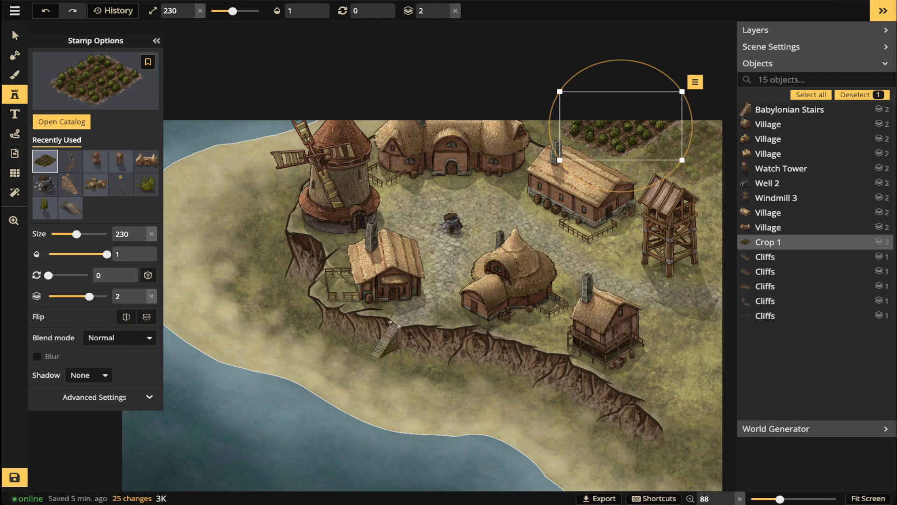
key("Escape")
- Place a Crop 2 stamp on the map's eastern edge, just north of the watch tower
left_click_drag(638, 144, 499, 139)
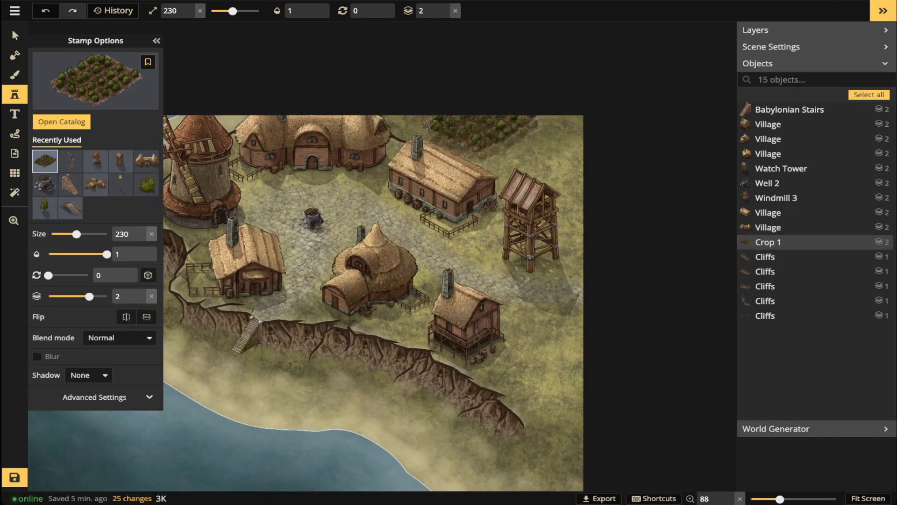
left_click(100, 84)
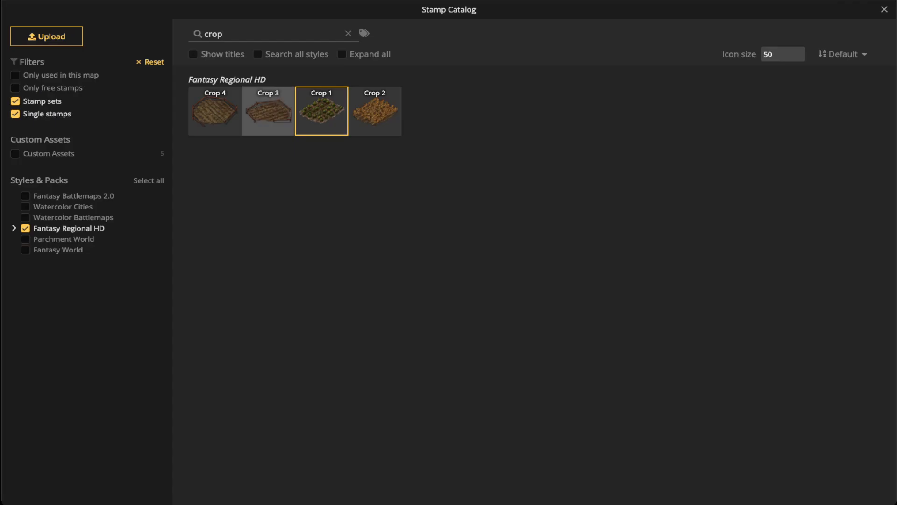
left_click(375, 111)
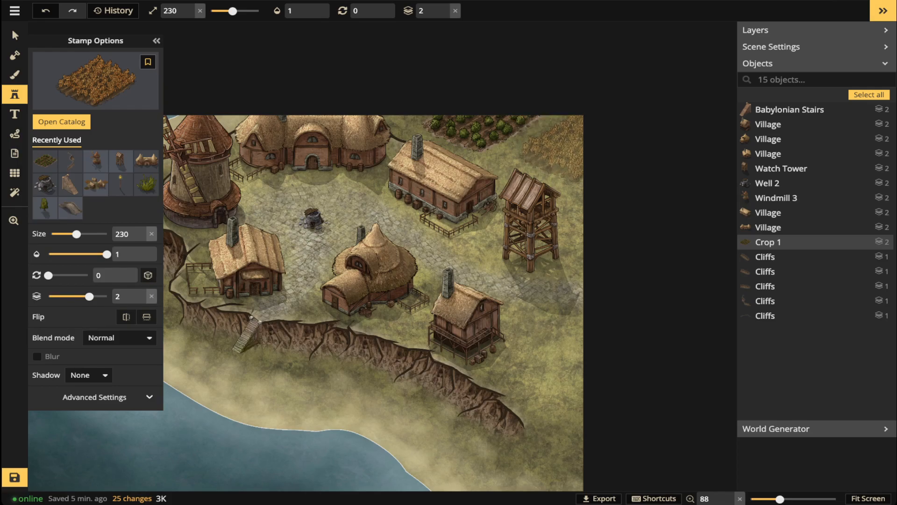
left_click(578, 144)
left_click_drag(577, 145, 574, 141)
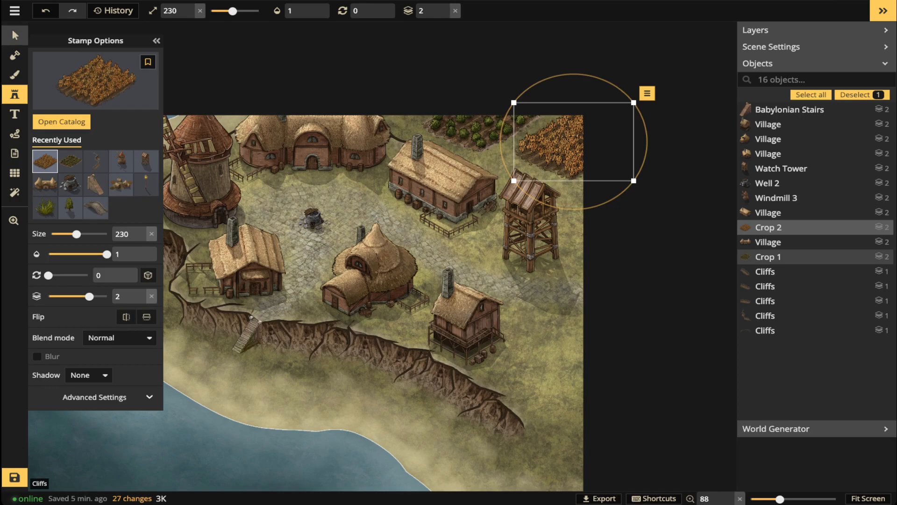
- Move the Crop 2 field south behind the watch tower and the Crop 1 field south behind the long house
left_click(14, 36)
scroll(516, 164, "down", 3)
left_click_drag(516, 182, 578, 181)
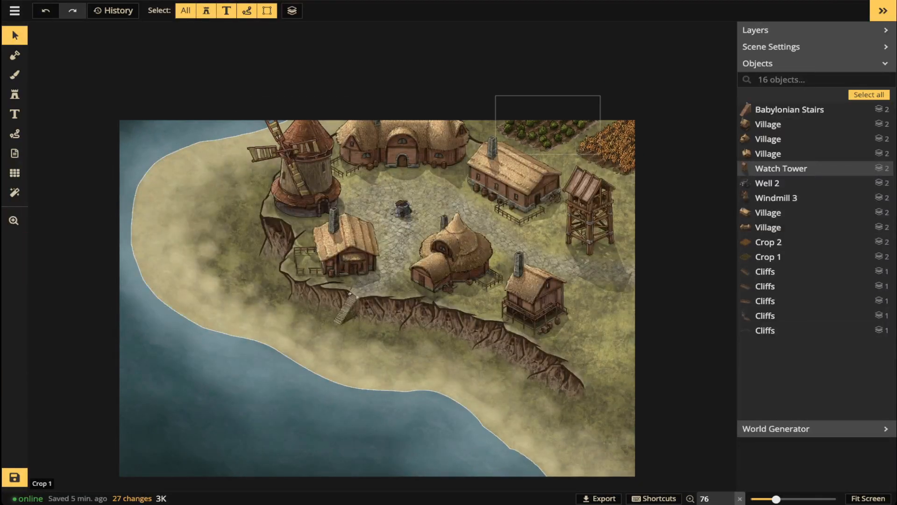
left_click_drag(554, 133, 560, 134)
left_click_drag(613, 144, 611, 196)
left_click(564, 136)
left_click_drag(564, 136, 561, 167)
- Duplicate the Crop 1 field twice, arrange the copies along the northern edge, and nudge the Crop 2 field before clearing the selection
key("ctrl+c")
key("ctrl+v")
left_click_drag(605, 121, 613, 118)
key("ctrl+v")
left_click_drag(519, 91, 510, 112)
left_click_drag(624, 194, 620, 194)
key("Escape")
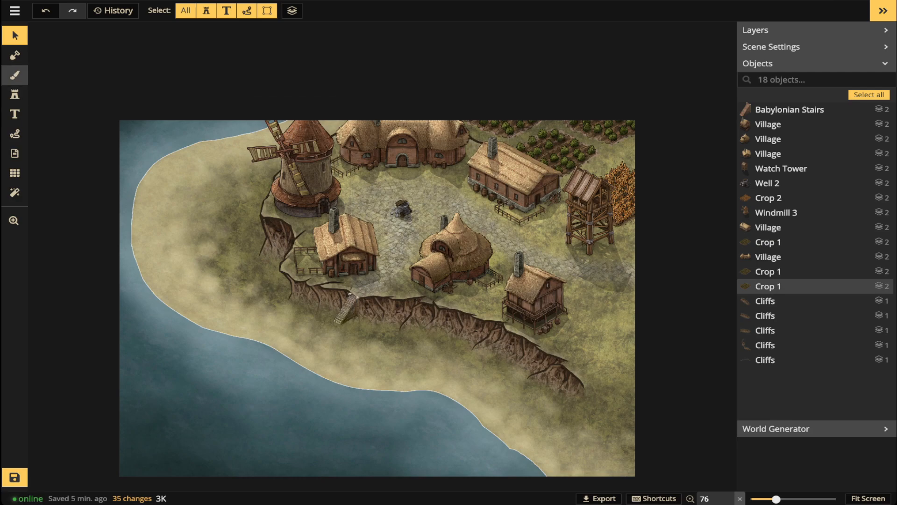
- Choose the reddish-brown parchment texture for the brush and paint soil beneath and between the crop fields
left_click(14, 75)
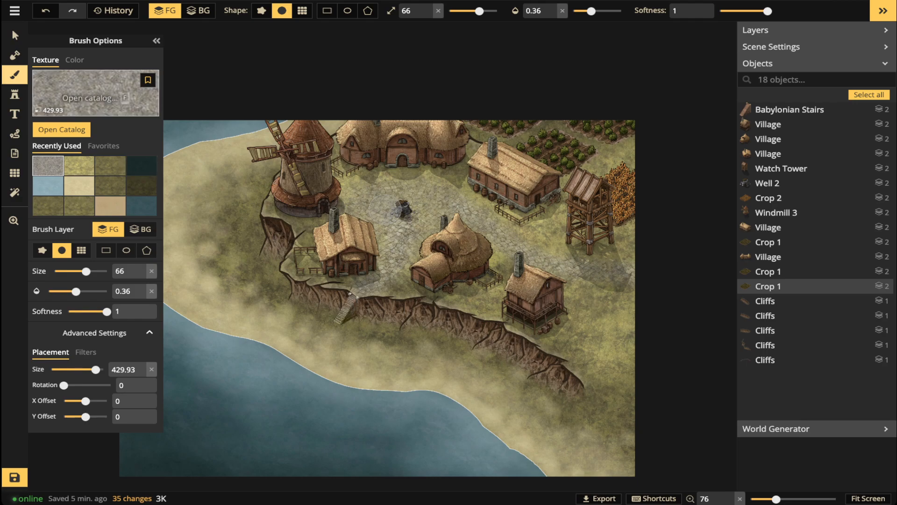
left_click(96, 94)
scroll(449, 327, "down", 8)
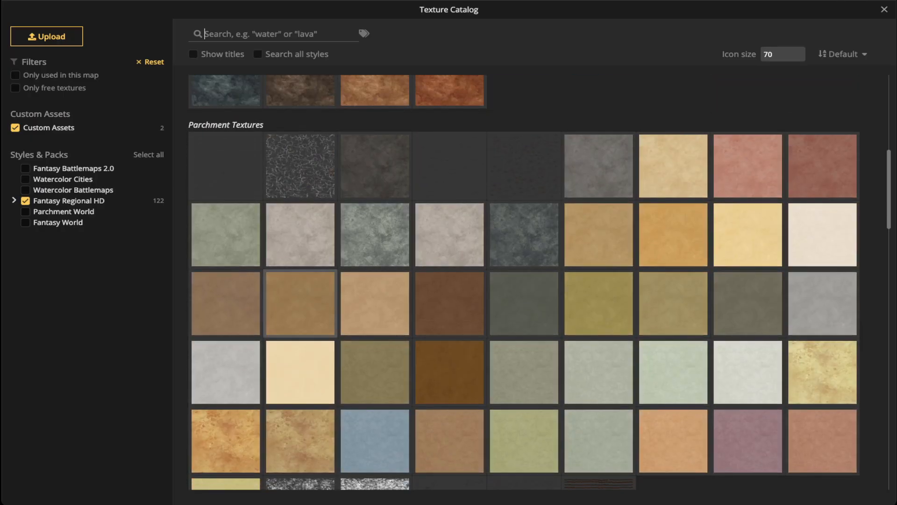
left_click(442, 299)
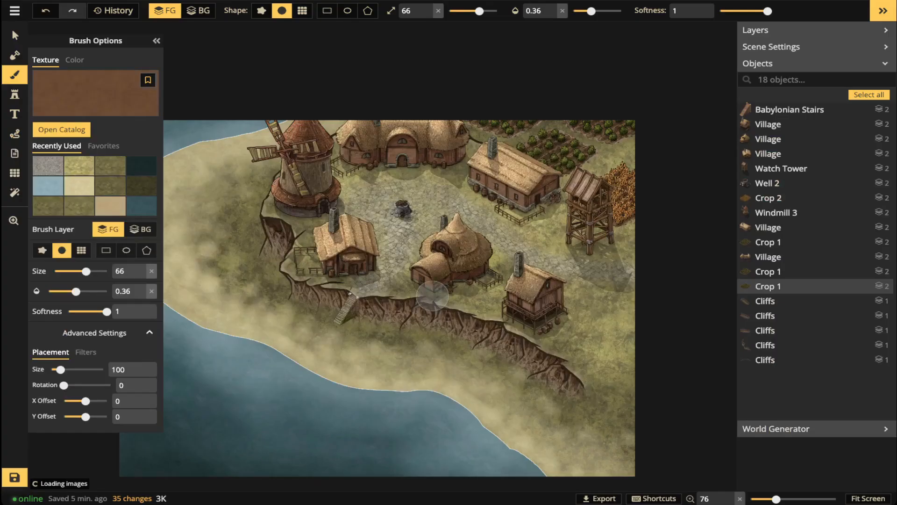
mouse_move(633, 155)
left_mouse_down()
mouse_move(620, 173)
mouse_move(643, 154)
left_mouse_up()
mouse_move(510, 142)
left_mouse_down()
mouse_move(550, 149)
mouse_move(505, 127)
mouse_move(534, 130)
left_mouse_up()
mouse_move(586, 163)
left_mouse_down()
mouse_move(611, 186)
mouse_move(668, 137)
mouse_move(598, 182)
mouse_move(605, 159)
mouse_move(633, 147)
mouse_move(600, 166)
mouse_move(521, 121)
mouse_move(520, 137)
mouse_move(567, 126)
mouse_move(500, 133)
mouse_move(459, 122)
left_mouse_up()
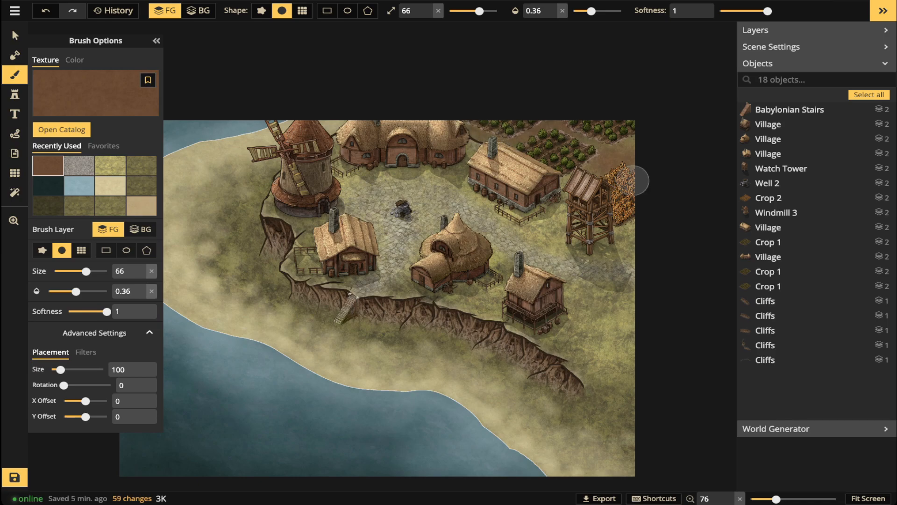
- Paint brown soil along the southern edge of the Crop 2 field and around the base of the watch tower
left_click_drag(620, 217, 630, 228)
left_click(636, 233)
left_click(628, 227)
left_click(628, 228)
left_click(615, 187)
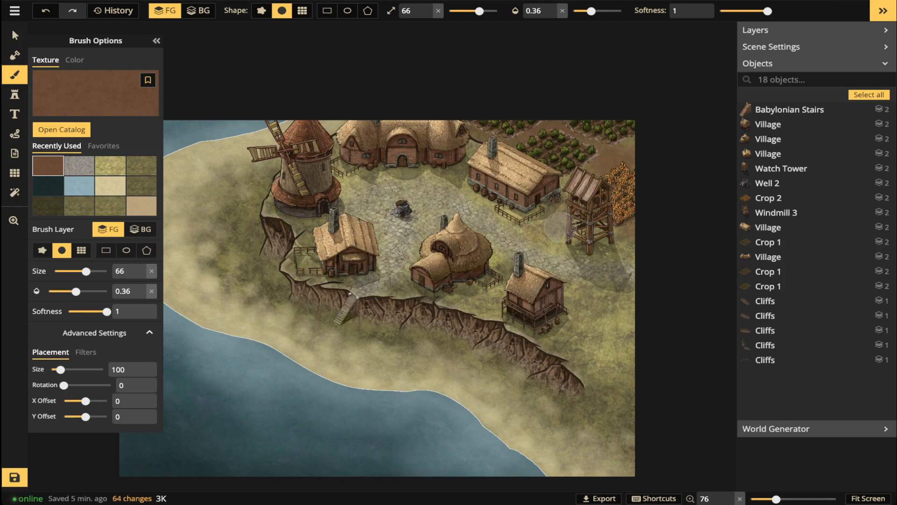
left_click(587, 240)
left_click(588, 239)
left_click_drag(610, 245, 609, 237)
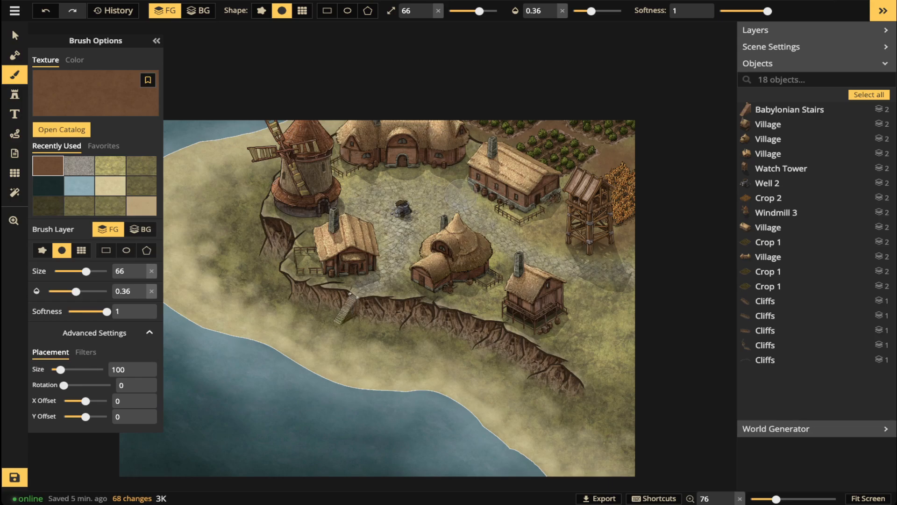
- Reduce the brush size to 36 and paint brown soil along the base of the large thatched building north of the well
left_click(471, 11)
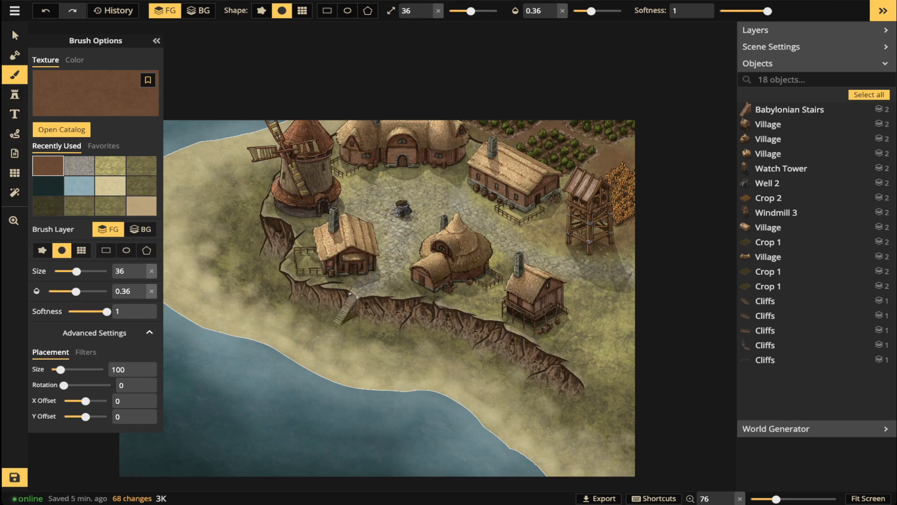
mouse_move(452, 159)
left_mouse_down()
mouse_move(476, 148)
mouse_move(461, 155)
left_mouse_up()
left_click_drag(382, 170, 354, 172)
mouse_move(376, 165)
left_mouse_down()
mouse_move(355, 171)
mouse_move(357, 158)
left_mouse_up()
left_click(357, 156)
left_click(365, 134)
- Paint brown soil around the windmill's base and inside the fenced yard of the cottage south of it
mouse_move(276, 201)
left_mouse_down()
mouse_move(268, 212)
mouse_move(306, 221)
mouse_move(341, 197)
mouse_move(341, 181)
left_mouse_up()
left_click_drag(329, 219, 334, 193)
mouse_move(311, 264)
left_mouse_down()
mouse_move(299, 266)
mouse_move(319, 253)
mouse_move(303, 242)
left_mouse_up()
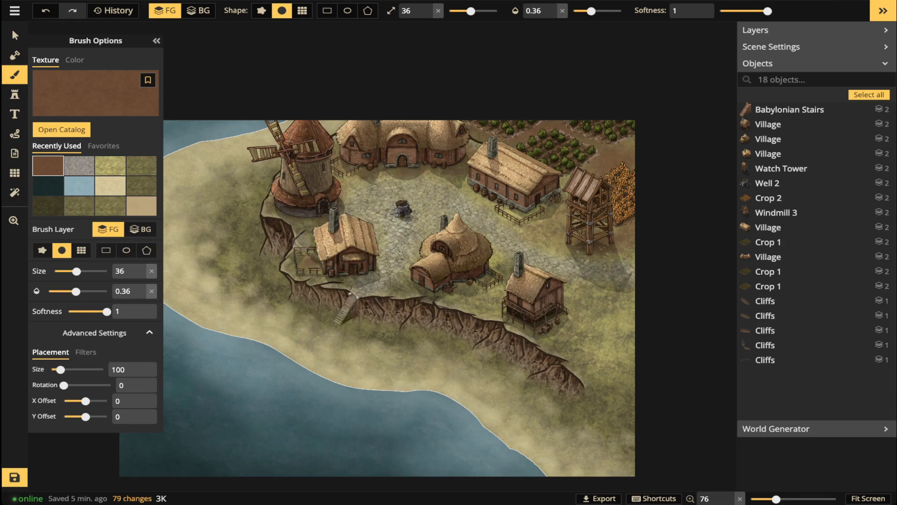
- Paint brown soil in front of the cottage near the stairs and around the base of the stilted house
left_click_drag(355, 273, 376, 274)
left_click_drag(376, 274, 340, 279)
left_click_drag(340, 279, 350, 276)
left_click(350, 276)
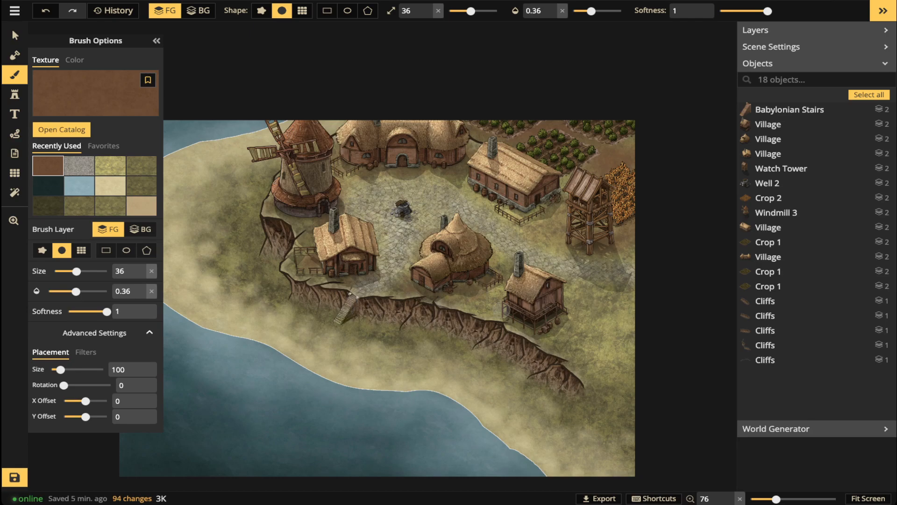
mouse_move(503, 310)
left_mouse_down()
mouse_move(573, 319)
mouse_move(564, 304)
mouse_move(585, 315)
left_mouse_up()
mouse_move(493, 309)
left_mouse_down()
mouse_move(500, 286)
mouse_move(559, 302)
mouse_move(553, 351)
left_mouse_up()
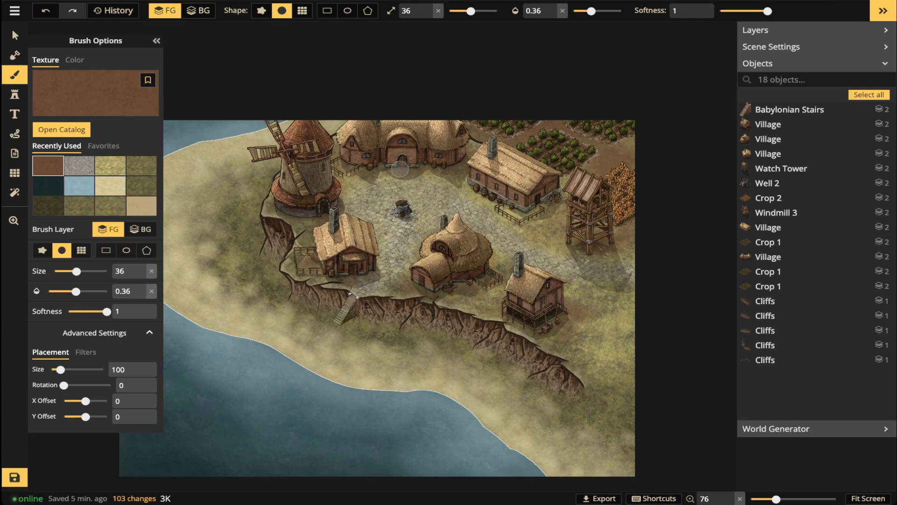
- Search the stamp catalog for tree, choose Deciduous Trees, and place one in front of the northern thatched building
scroll(429, 184, "up", 3)
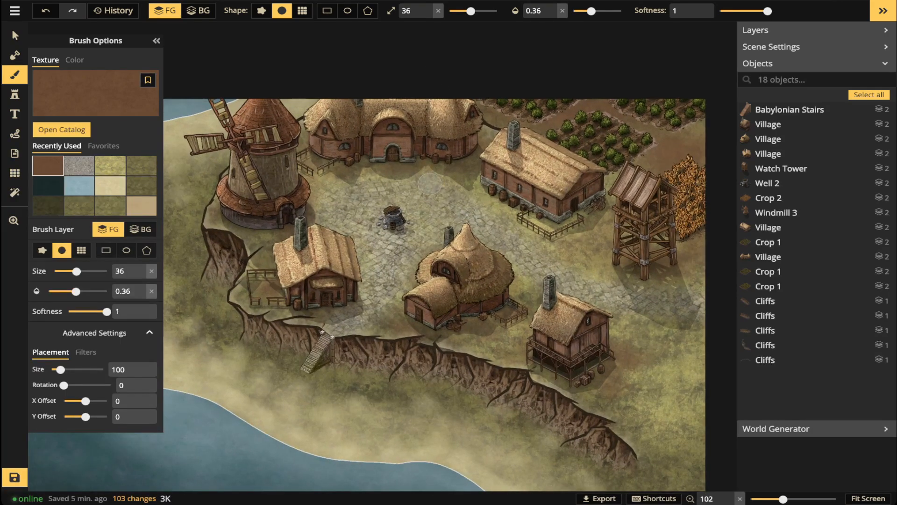
scroll(429, 179, "up", 2)
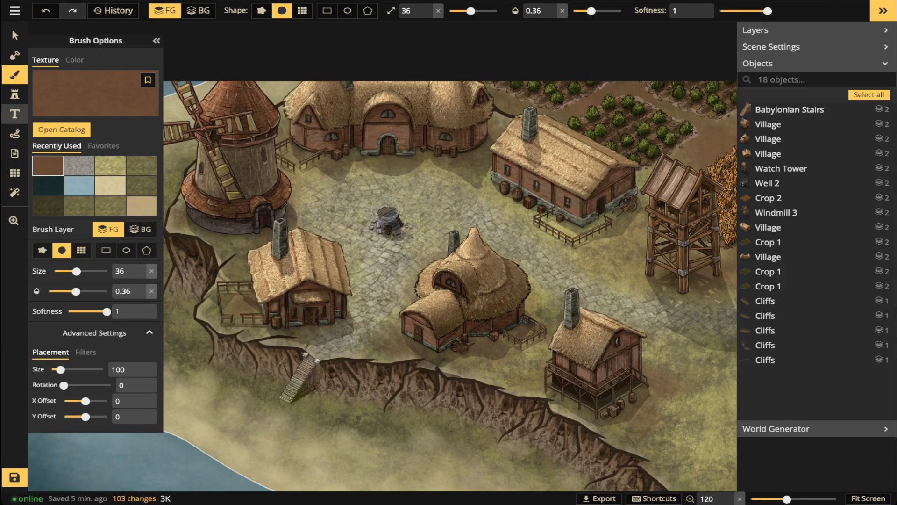
left_click(15, 94)
left_click(95, 80)
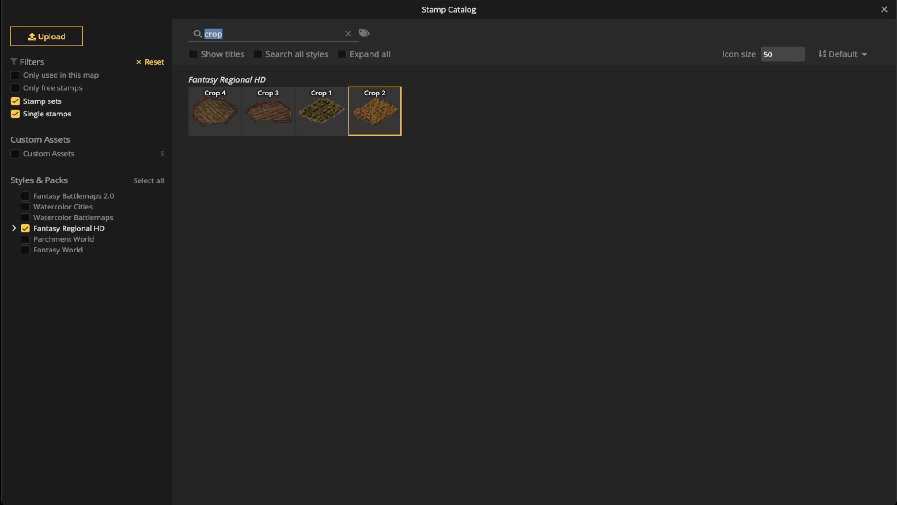
type("tree")
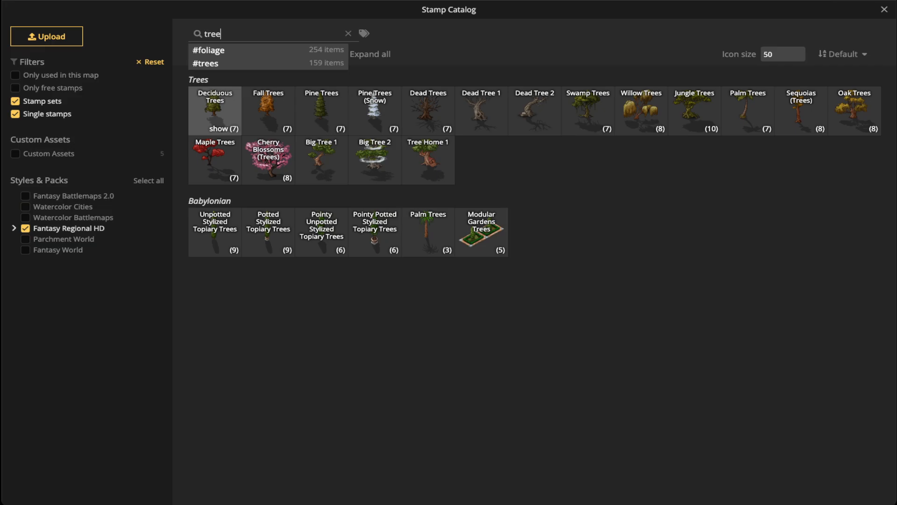
left_click(214, 109)
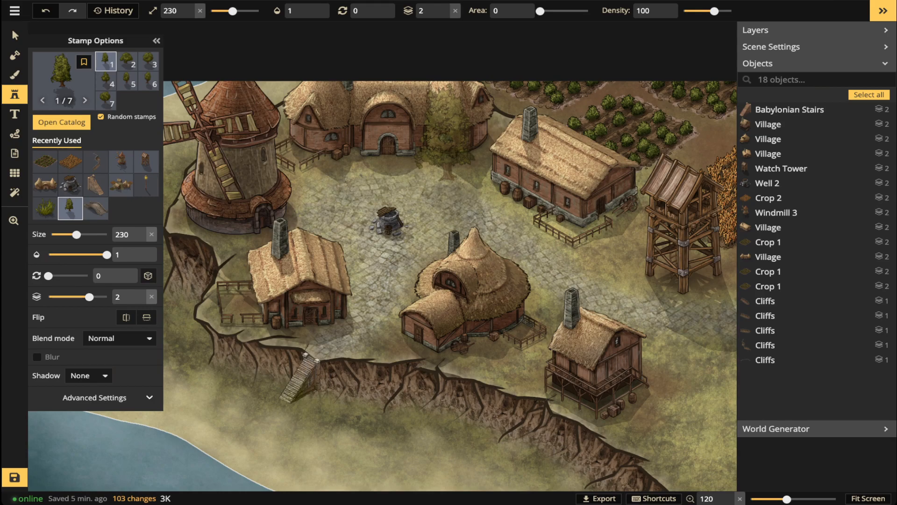
left_click(444, 140)
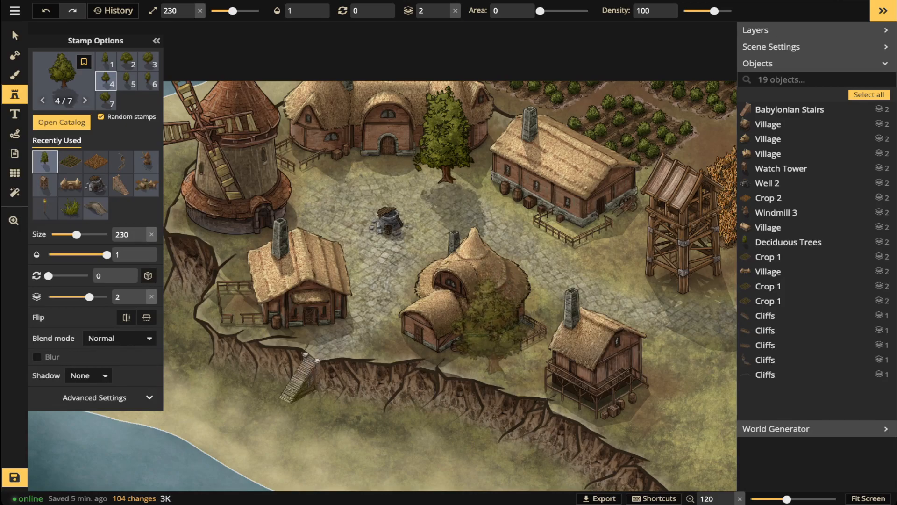
- Place one deciduous tree in front of the round house and two more southeast of the stilted house
left_click(490, 327)
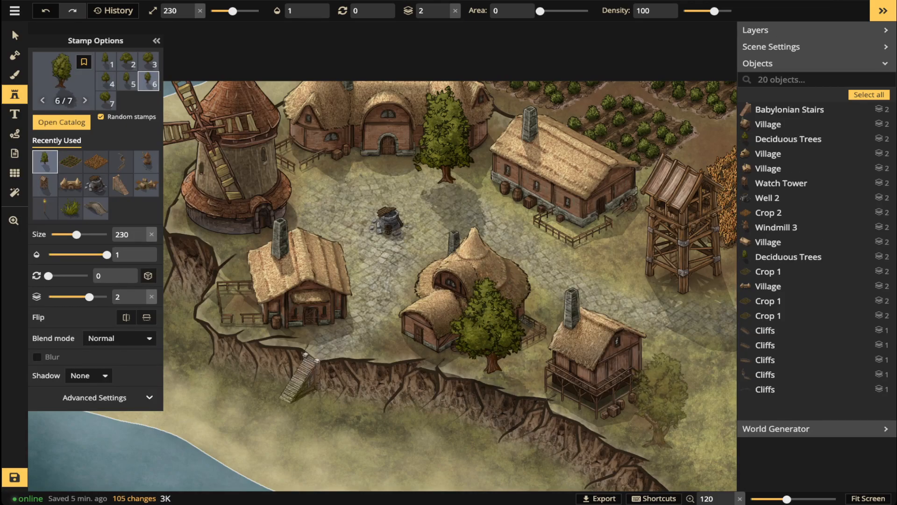
left_click(661, 398)
left_click(703, 436)
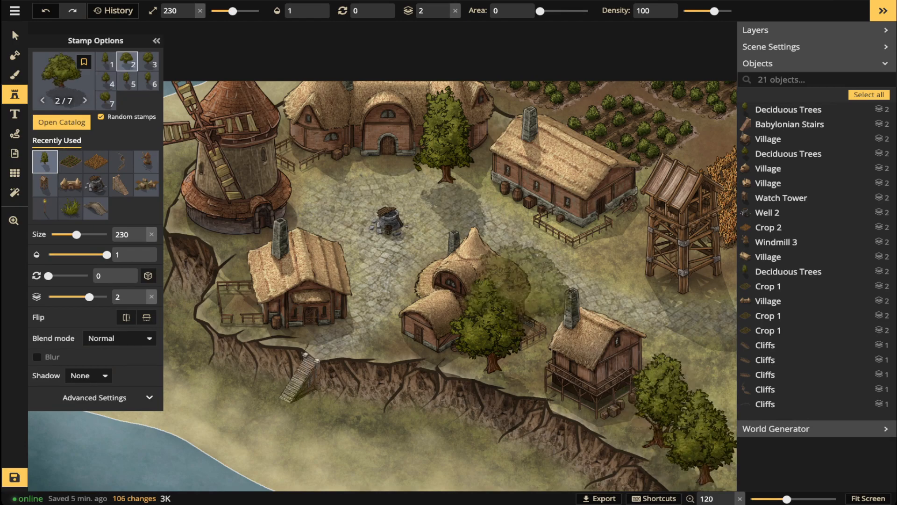
scroll(242, 227, "down", 2)
scroll(242, 224, "down", 2)
left_click_drag(243, 227, 408, 247)
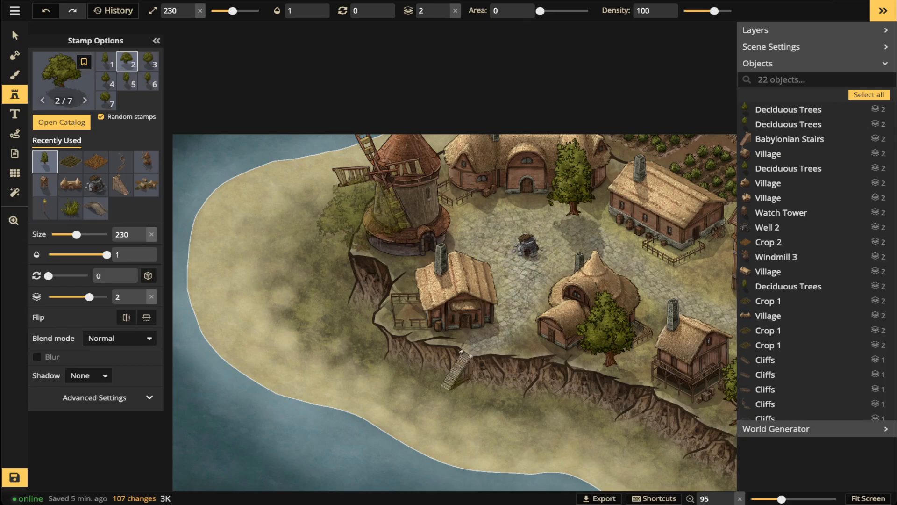
scroll(428, 268, "down", 1)
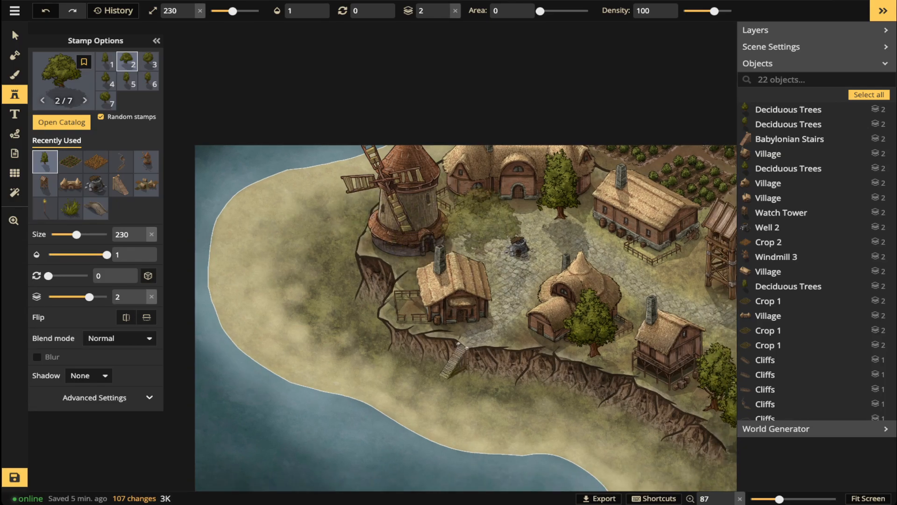
left_click_drag(469, 236, 277, 267)
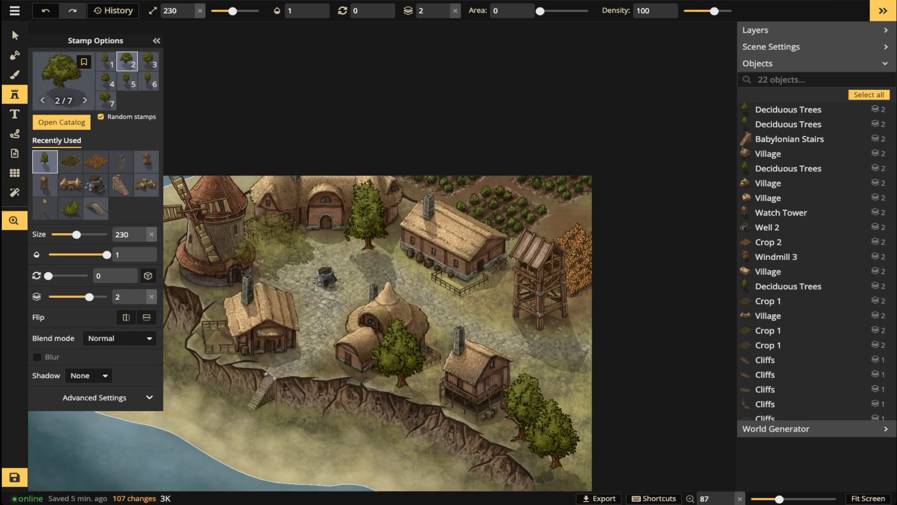
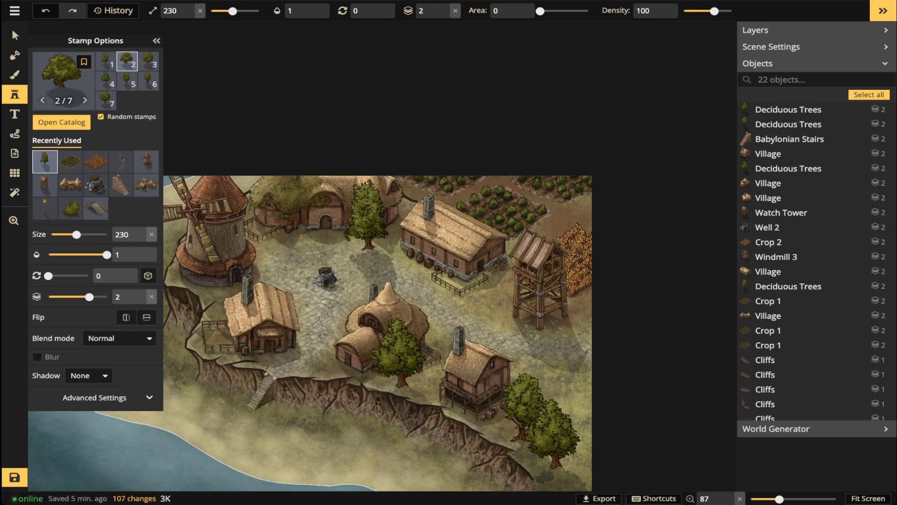
left_click_drag(347, 398, 491, 397)
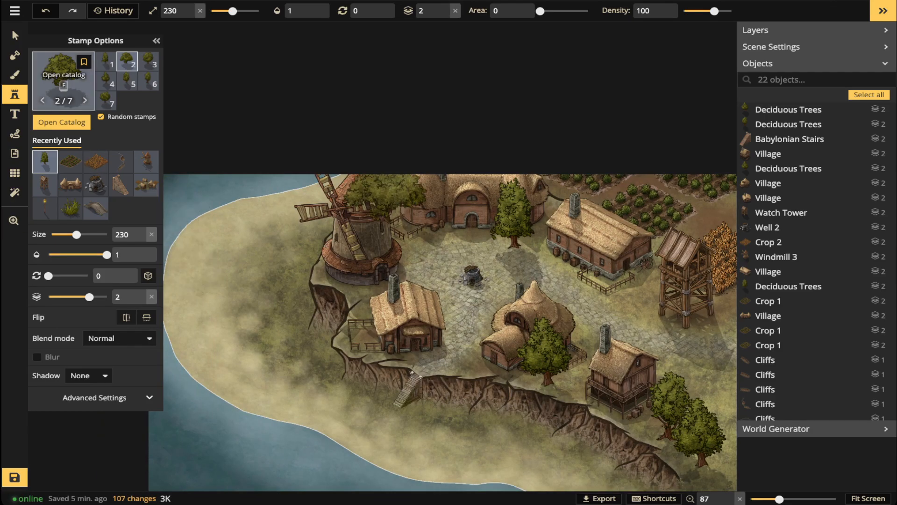
- Choose the Pine Trees stamp and place three pines along the cliff east of the stairs and one west of them
left_click(63, 80)
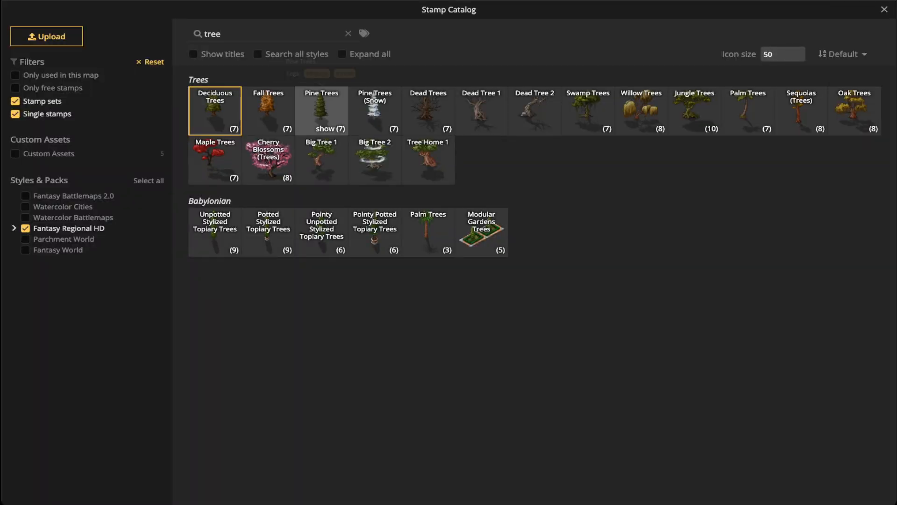
left_click(322, 111)
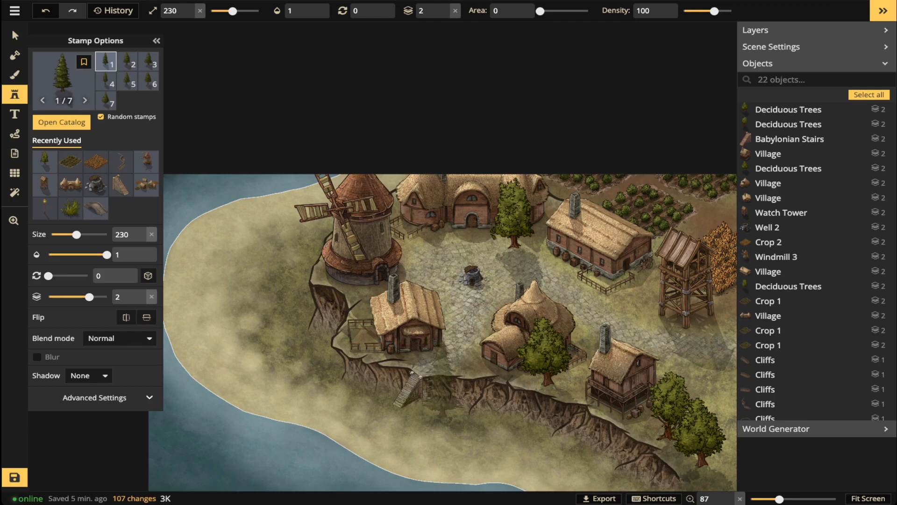
left_click(449, 384)
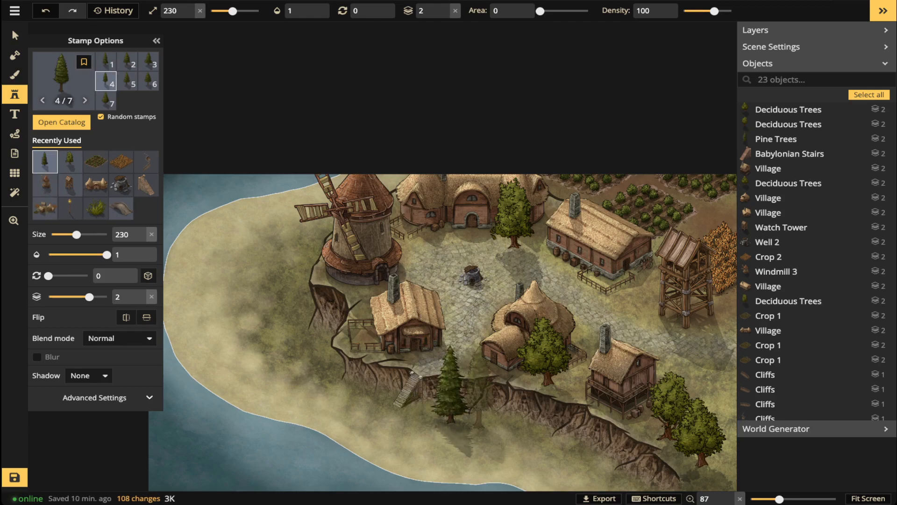
left_click(479, 388)
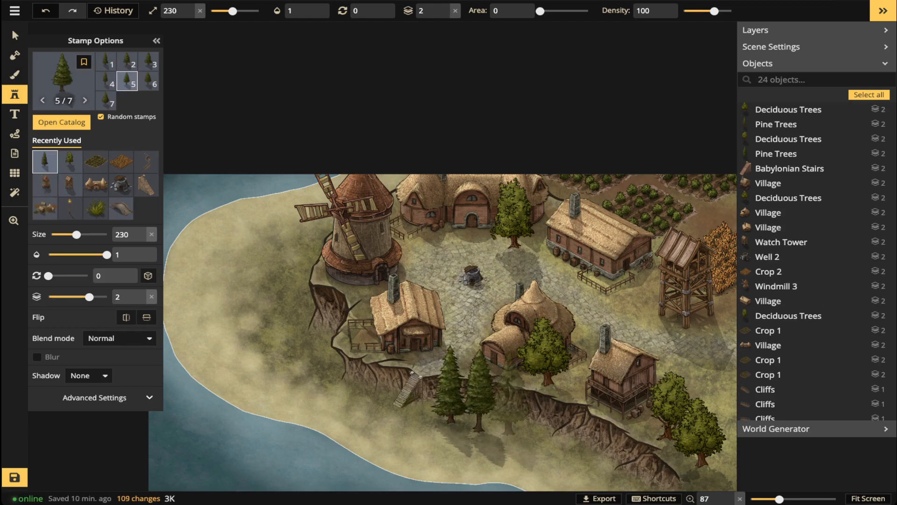
left_click(513, 404)
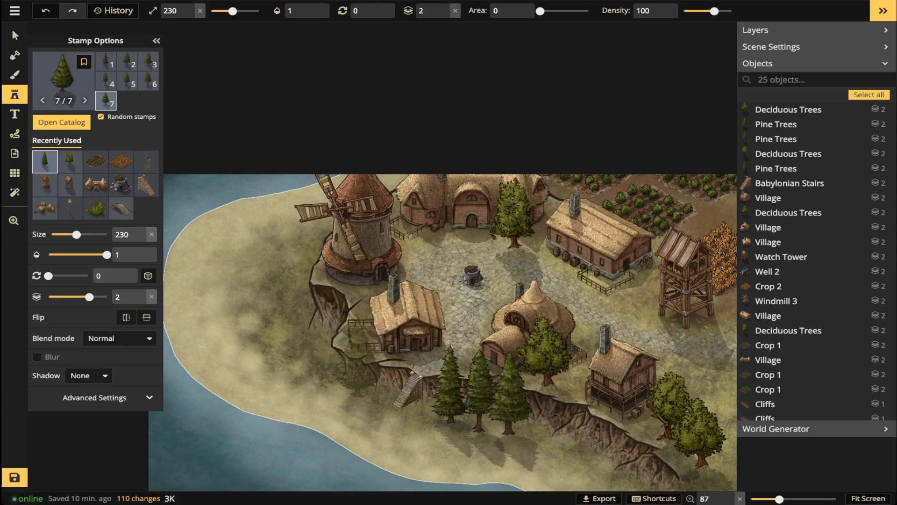
left_click(374, 375)
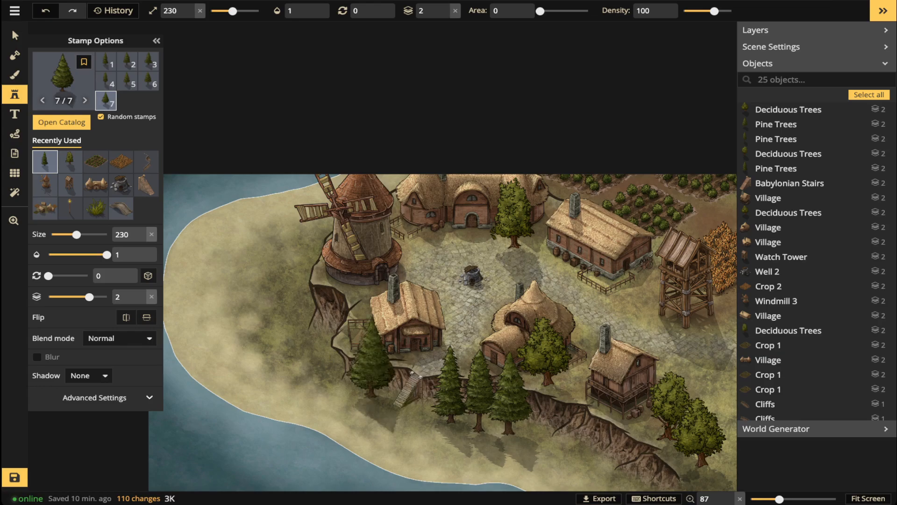
- Place two pine trees below the cliff south of the stilted house and one at the map's eastern edge
key("space")
left_click_drag(497, 347, 351, 241)
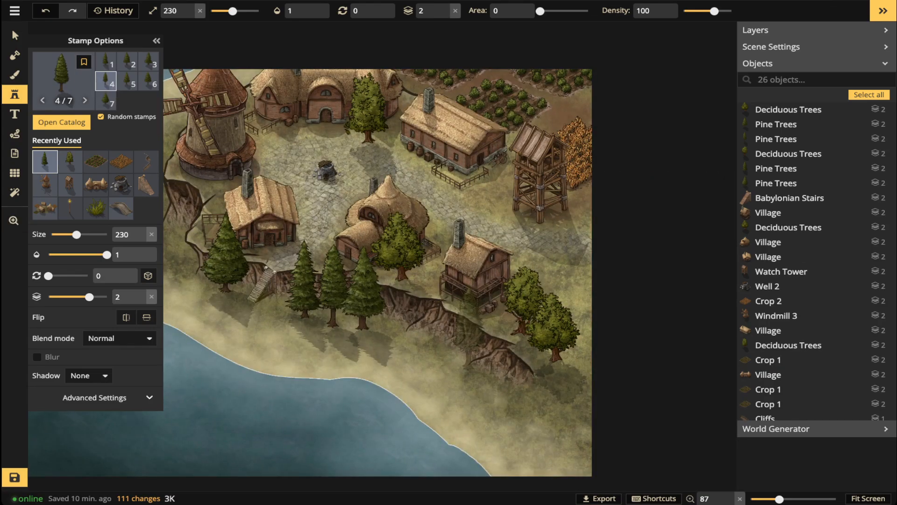
left_click(469, 330)
left_click(506, 358)
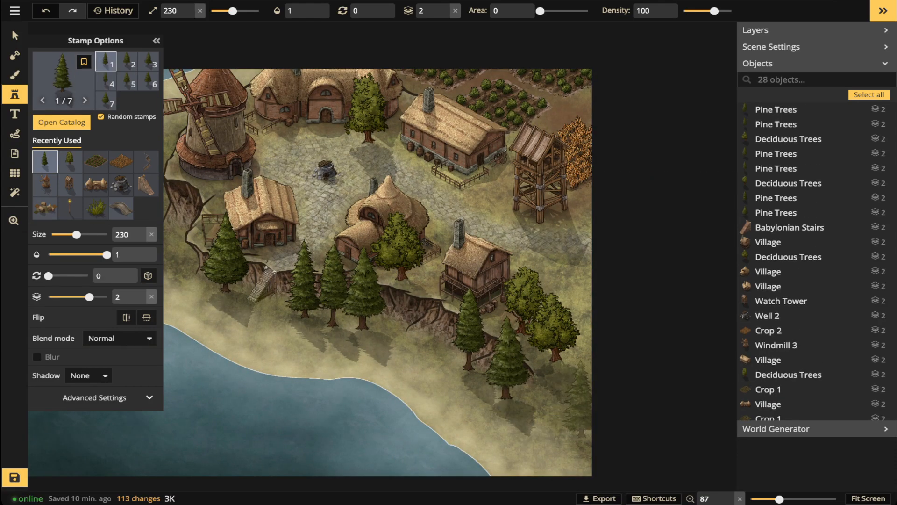
left_click(591, 394)
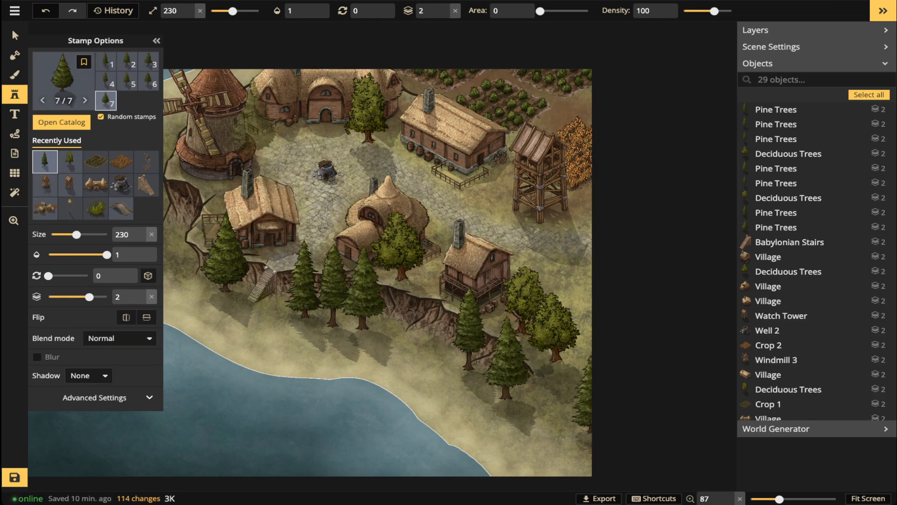
- Search the stamp catalog for grass and choose the Grass stamp set
scroll(312, 146, "down", 3)
key("space")
left_click_drag(284, 114, 353, 175)
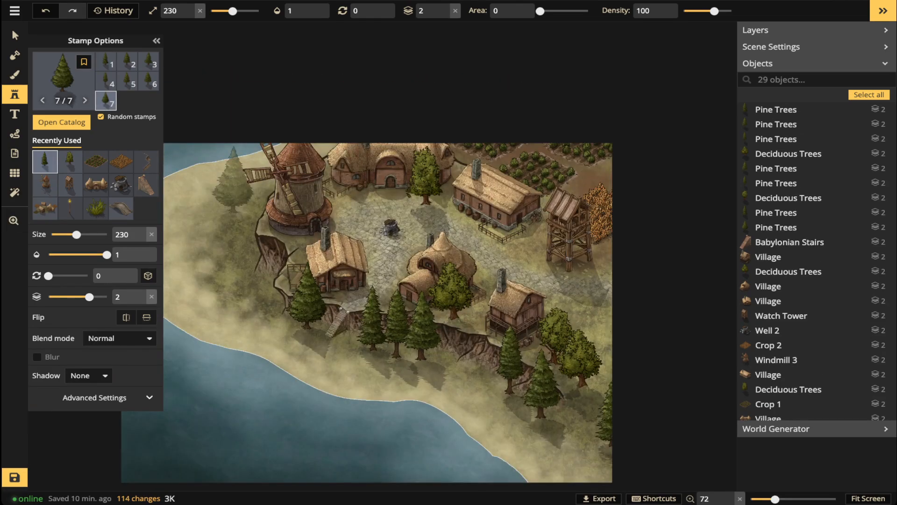
key("space")
left_click_drag(234, 256, 278, 253)
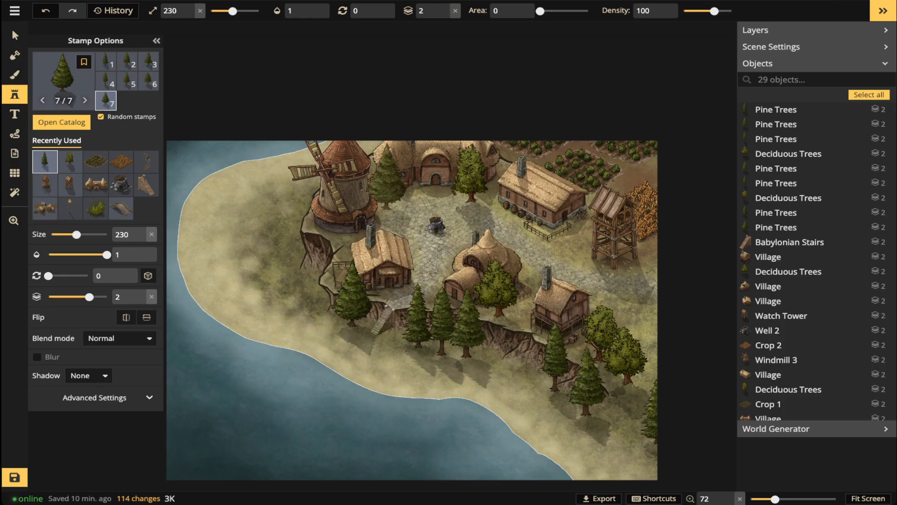
left_click(62, 83)
key("ctrl+a")
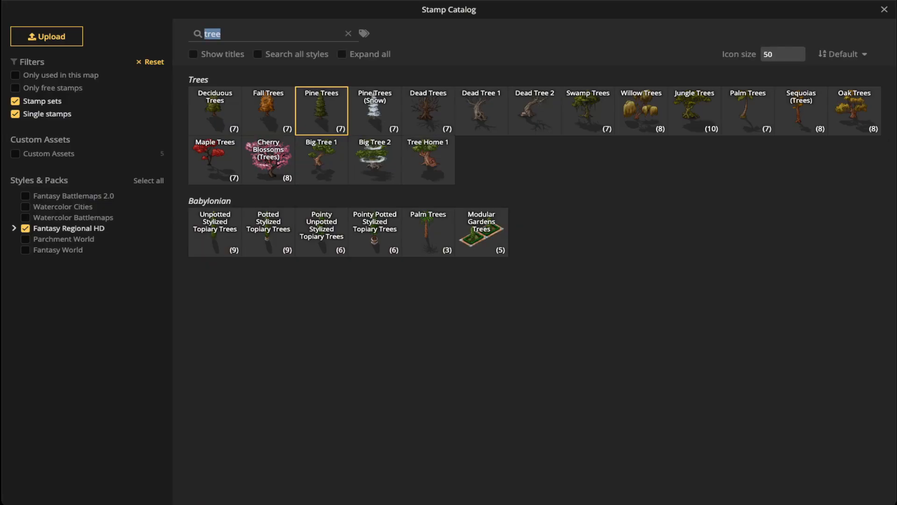
type("grass")
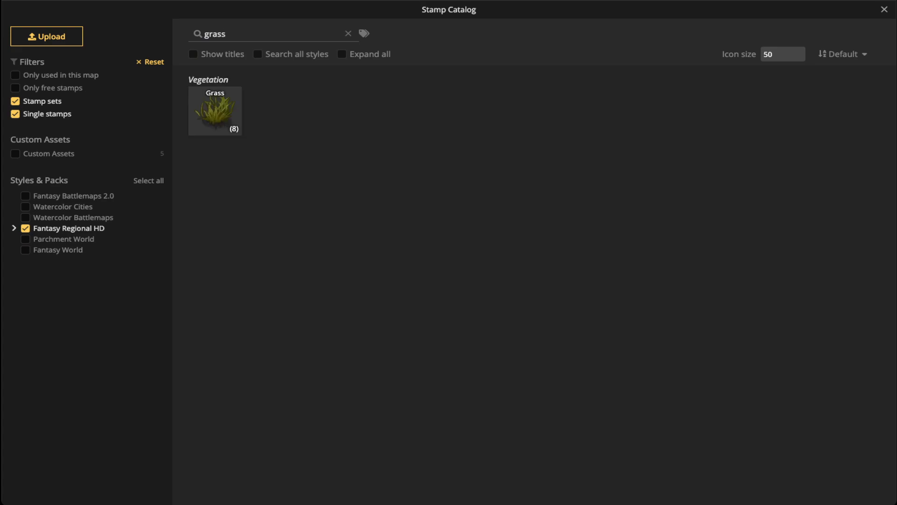
left_click(215, 111)
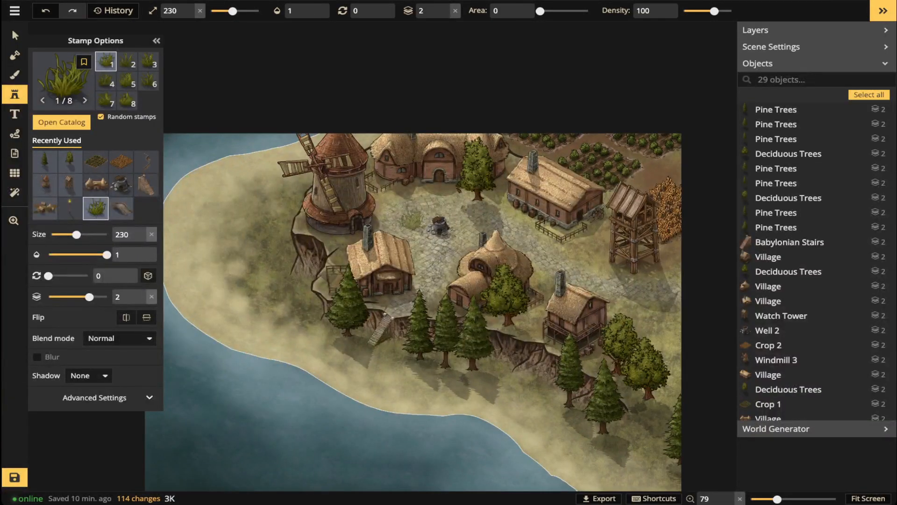
- Set the grass stamp size to 80 and place tufts along the front of the northern thatched building, including beside its fence
scroll(412, 213, "up", 6)
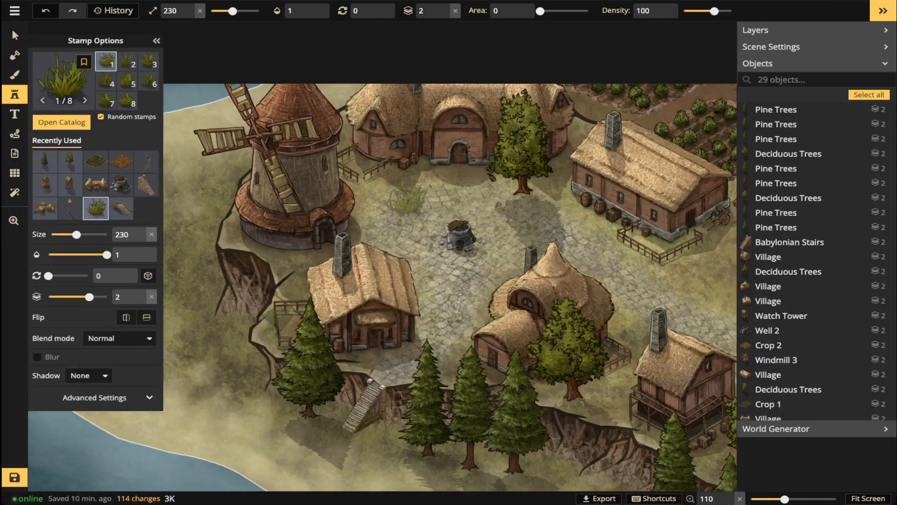
scroll(411, 192, "up", 4)
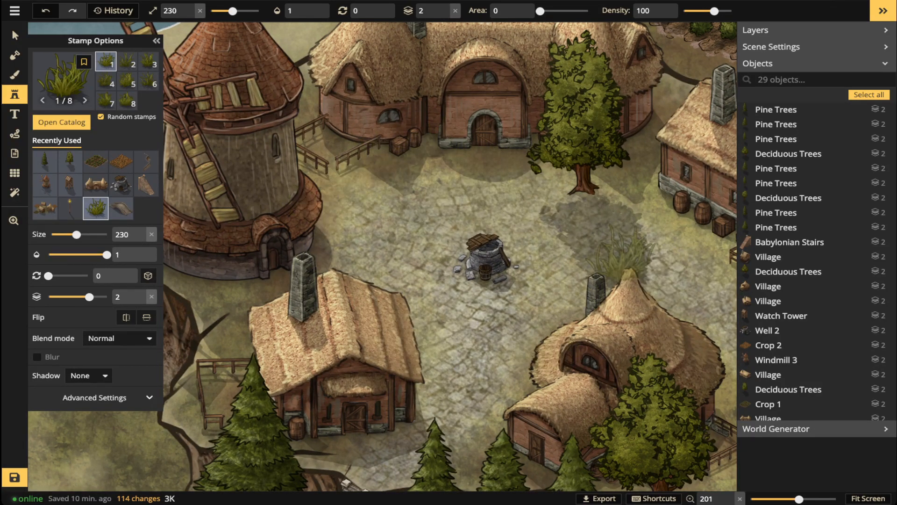
key("[")
key("[")
key("[")
key("[")
key("[")
key("[")
key("[")
key("[")
key("[")
key("[")
key("[")
key("[")
key("[")
key("[")
key("[")
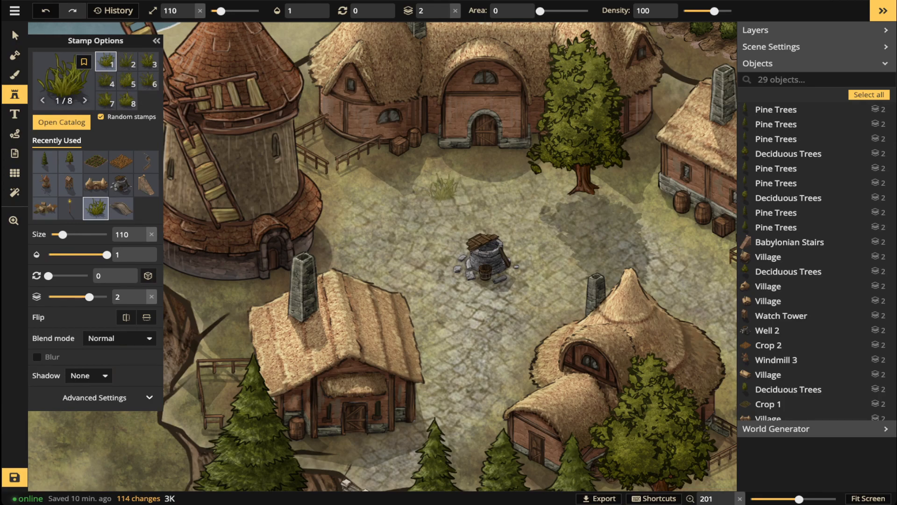
key("bracketleft")
key("bracketright")
left_click(440, 151)
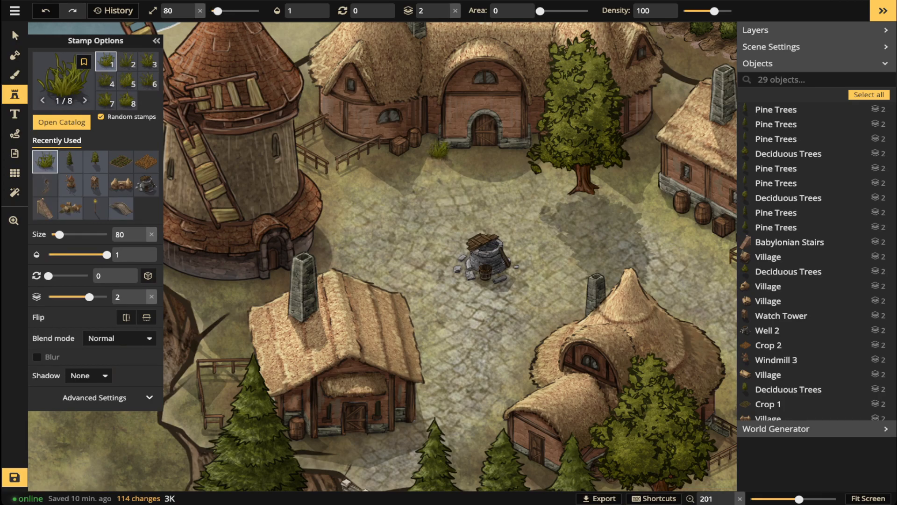
left_click(449, 154)
left_click(361, 158)
- Place grass tufts along the southern and western base of the windmill
left_click(197, 277)
left_click(208, 287)
left_click(244, 281)
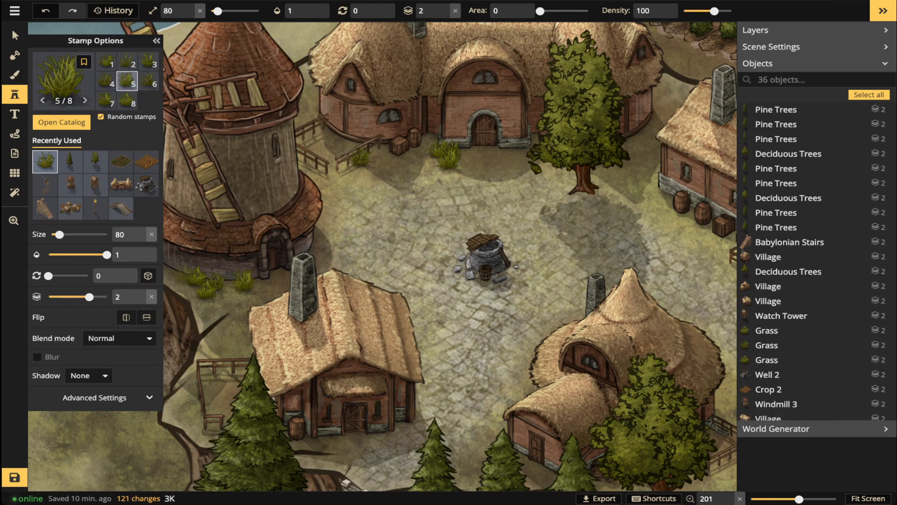
left_click(199, 278)
scroll(280, 271, "left", 3)
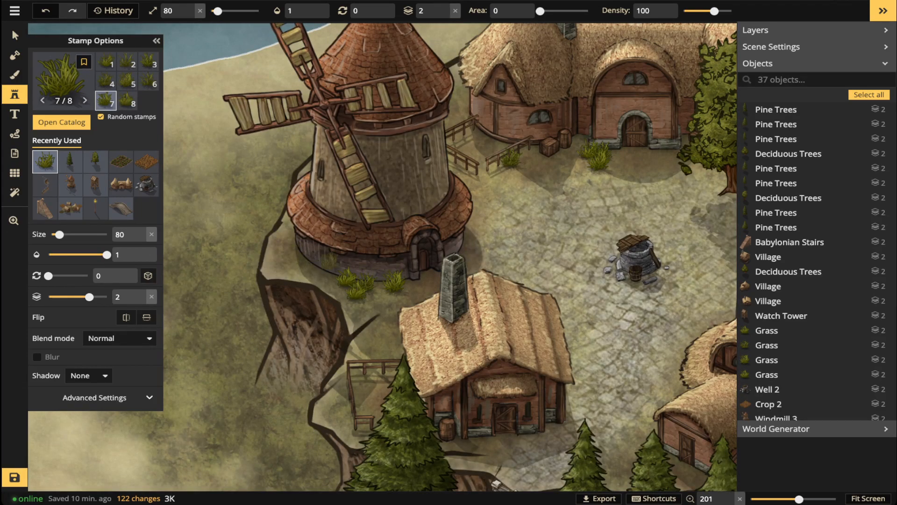
left_click(305, 262)
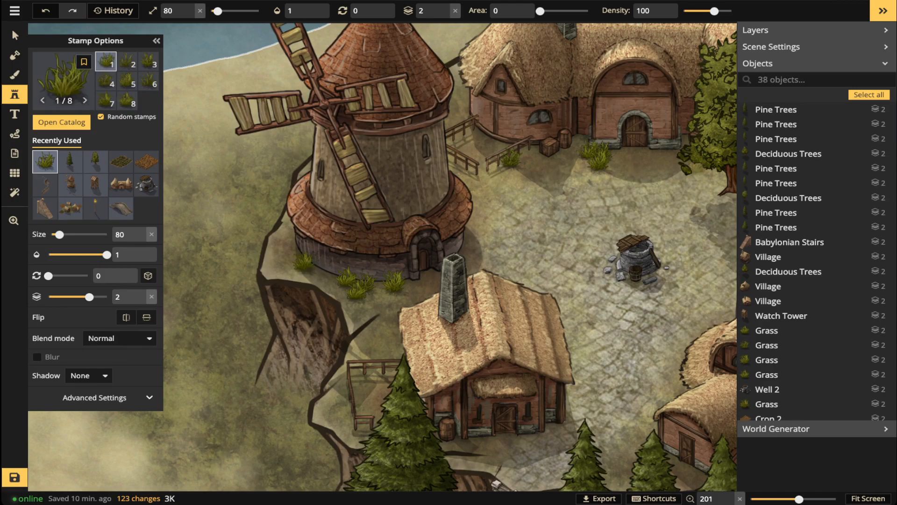
- Place a grass tuft beside the northern building's deciduous tree and more at the long house's western corner by the barrels
left_click(663, 154)
scroll(664, 154, "right", 5)
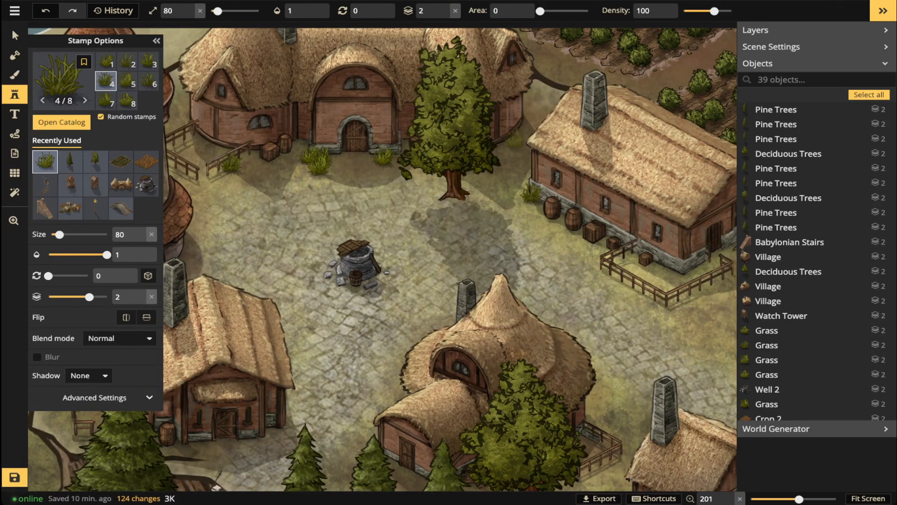
left_click(532, 192)
left_click(532, 191)
- Place grass tufts around the cottage above the cliff stairs and near the neighbouring pines
scroll(532, 191, "down", 5)
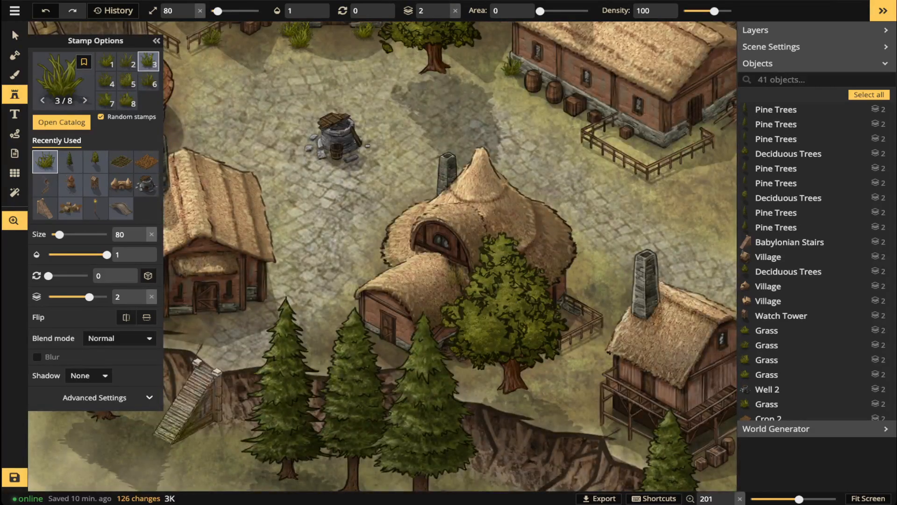
scroll(532, 192, "left", 5)
left_click(313, 297)
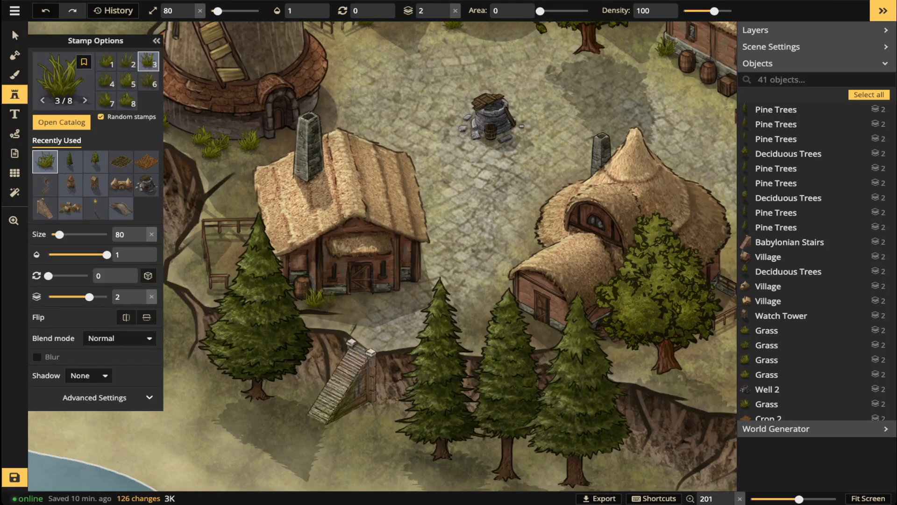
left_click(331, 311)
left_click(178, 265)
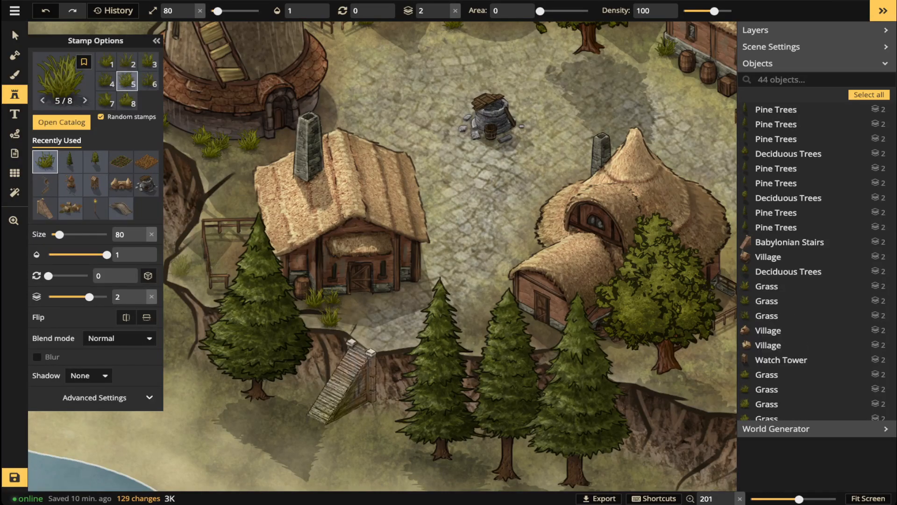
left_click(223, 191)
left_click(475, 349)
- Place one grass tuft beside the round house's fence and three at the foot of the watchtower's western leg
scroll(474, 349, "right", 5)
scroll(474, 349, "down", 1)
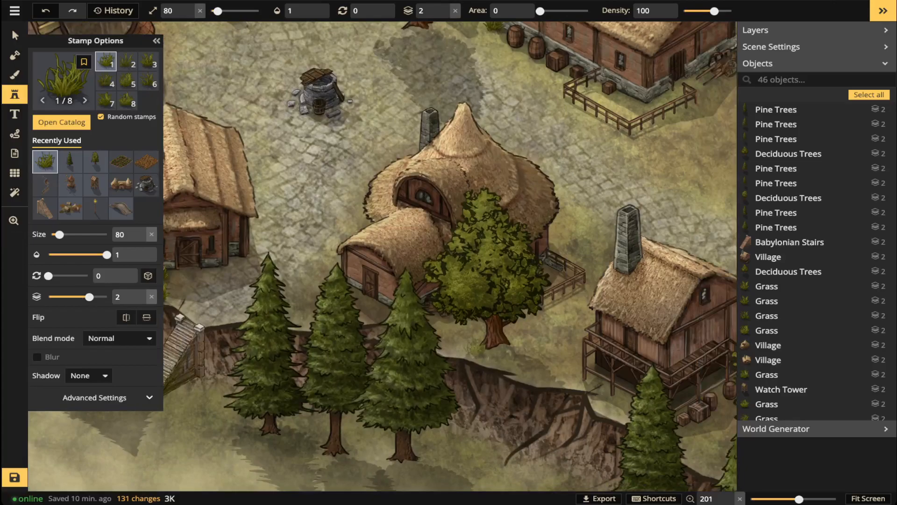
left_click(565, 297)
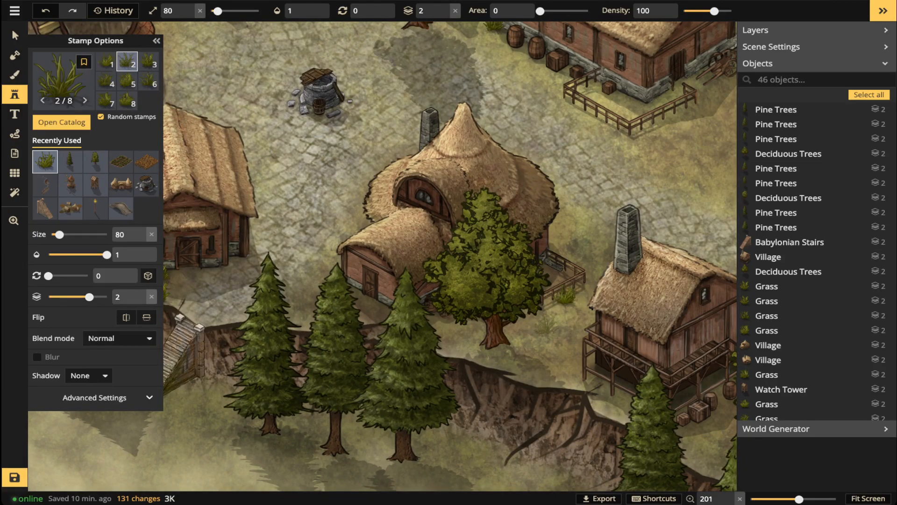
scroll(565, 298, "right", 5)
scroll(565, 298, "up", 2)
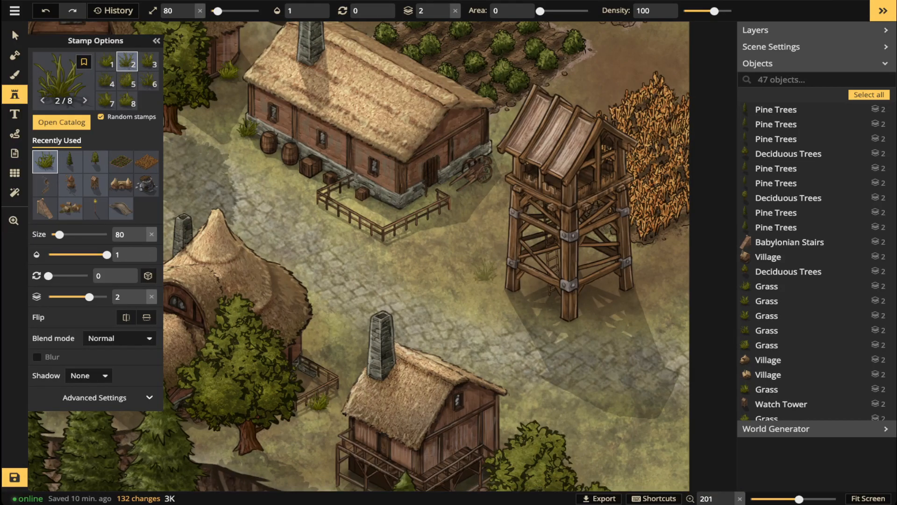
left_click(496, 285)
left_click(514, 290)
left_click(514, 300)
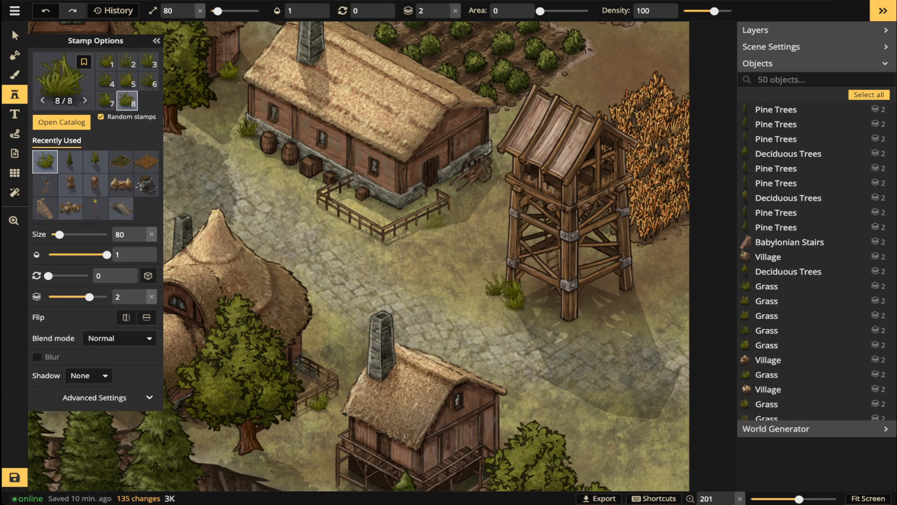
- Place grass tufts by the long house's fenced yard and crates, and near the crop field behind the watchtower
left_click(435, 224)
left_click(298, 179)
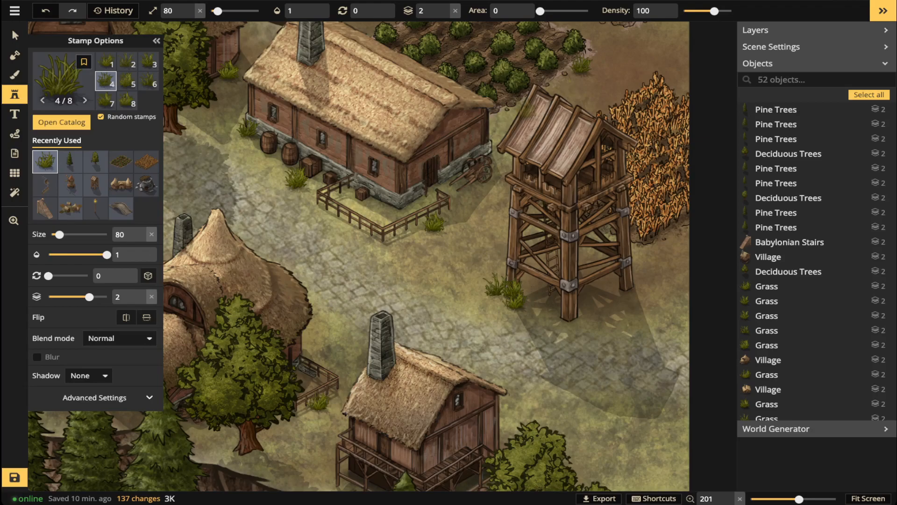
left_click(530, 113)
left_click(506, 112)
- Place grass tufts between the crop fields and in the gap between the northern building and the long house
scroll(507, 112, "up", 3)
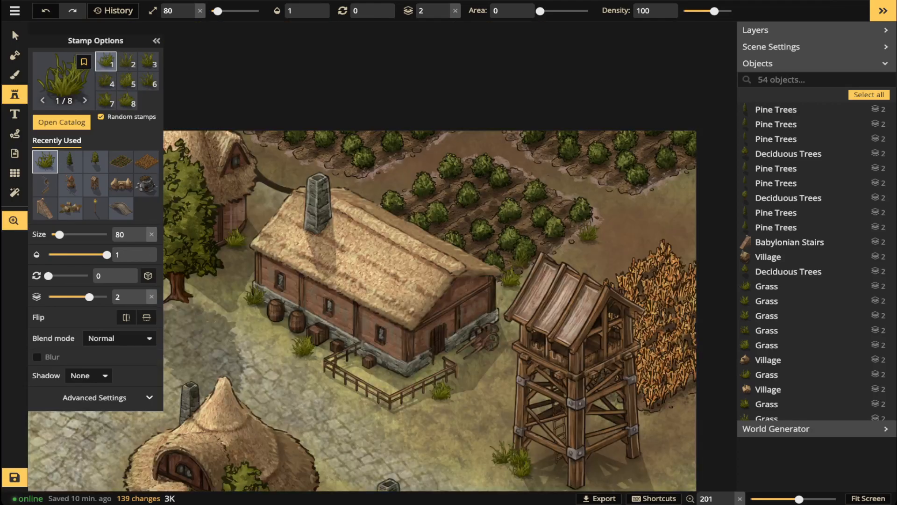
left_click(545, 164)
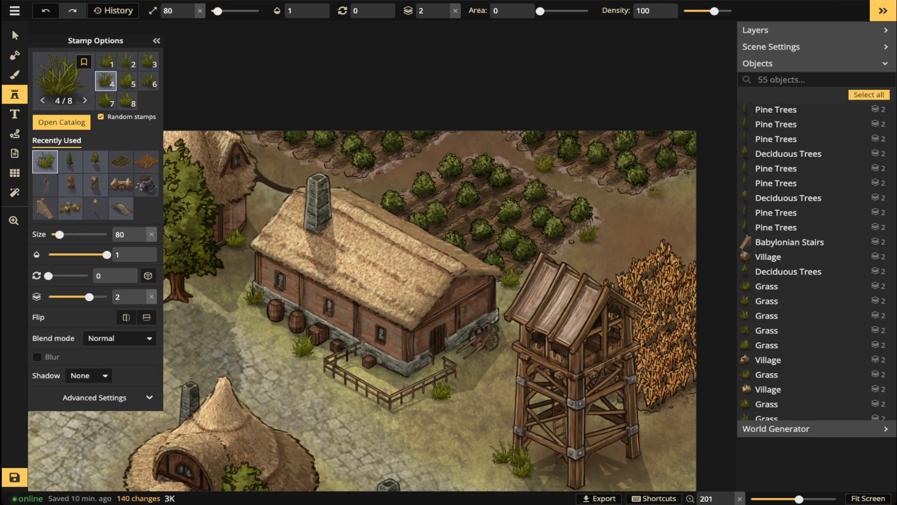
left_click(665, 183)
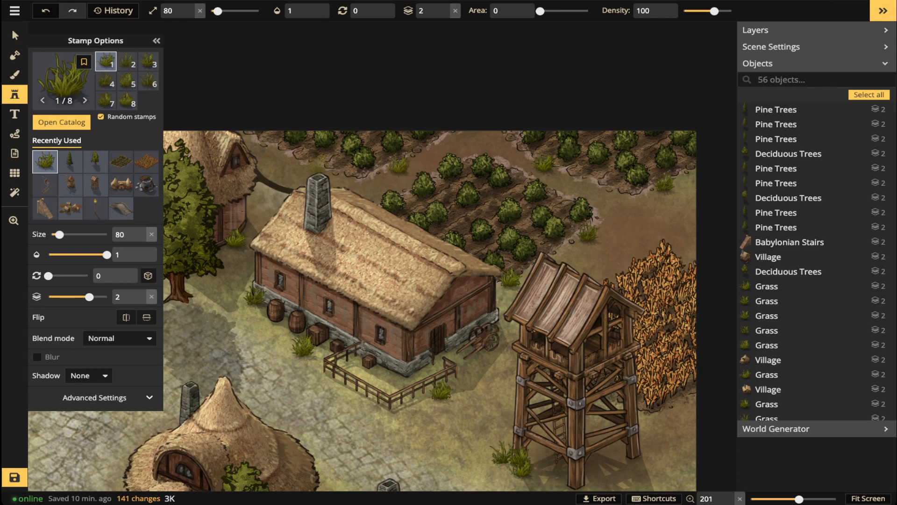
left_click(277, 150)
left_click(278, 175)
left_click(272, 188)
- Place a grass tuft at the watchtower's eastern leg and another near the cliff edge west of the stilted house
key("space")
left_click_drag(523, 334, 455, 220)
left_click(571, 348)
key("space")
left_click_drag(556, 403, 555, 247)
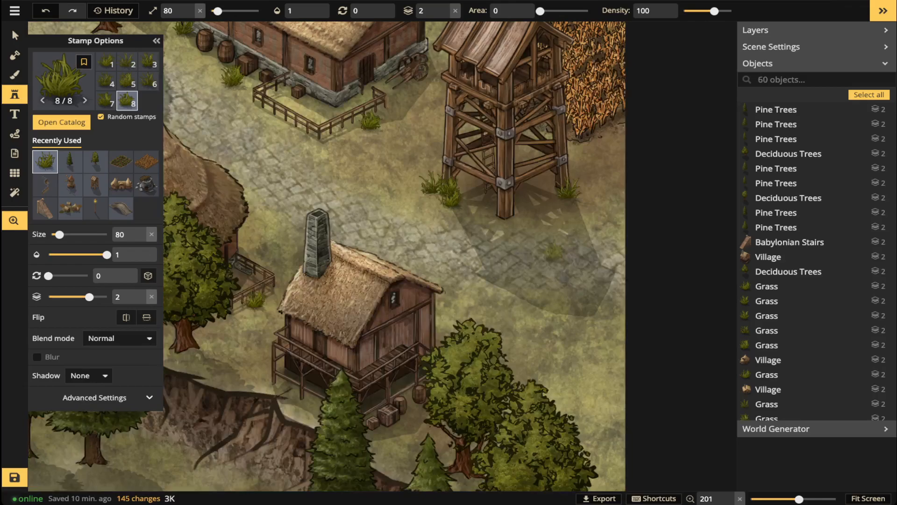
left_click(228, 362)
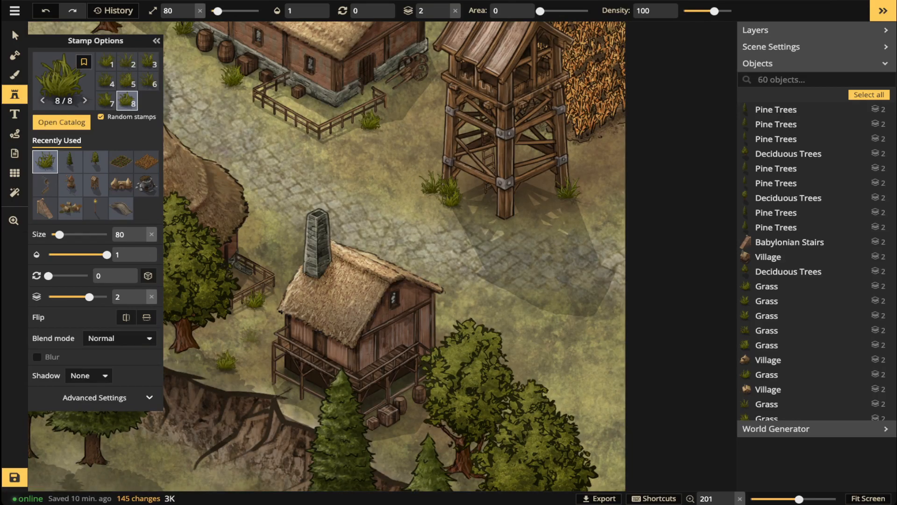
- Set the grass stamp size to 40 and place small tufts around the larger clumps by the northern building's arched door
key("space")
left_click_drag(284, 137, 639, 423)
scroll(343, 304, "up", 5)
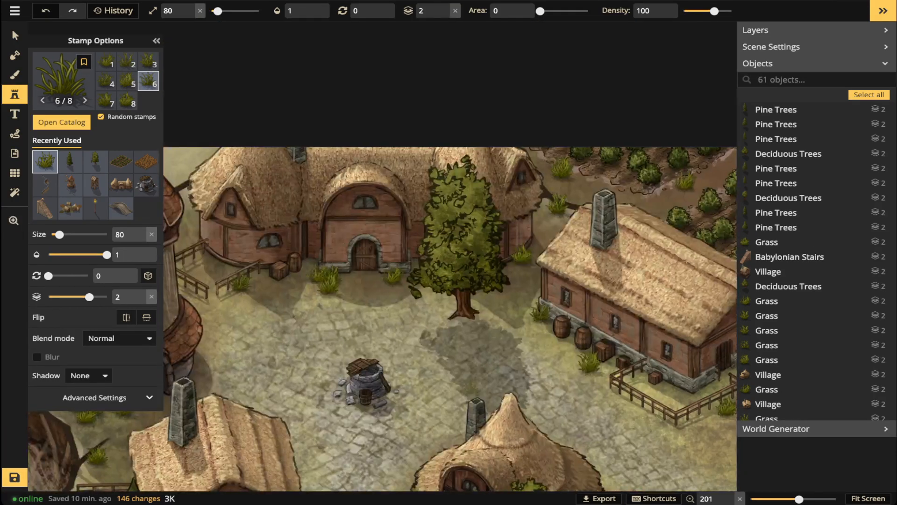
scroll(344, 275, "up", 8)
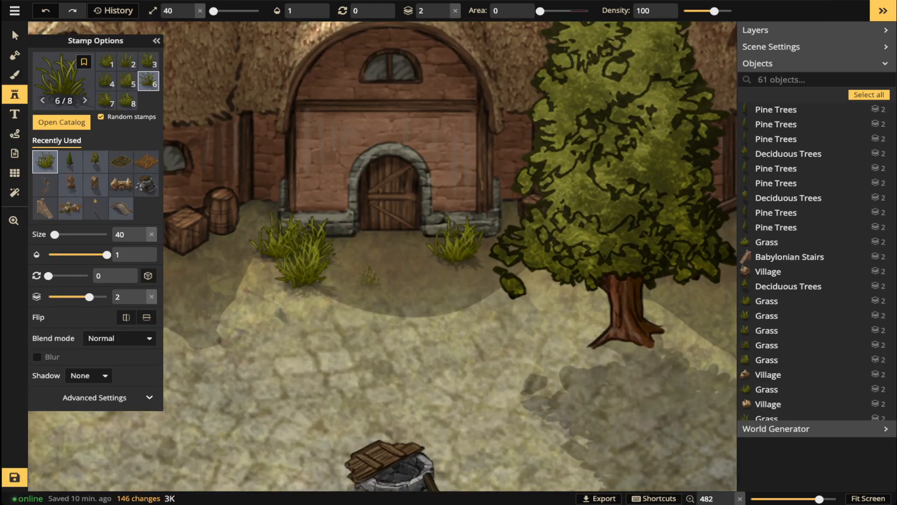
left_click(262, 270)
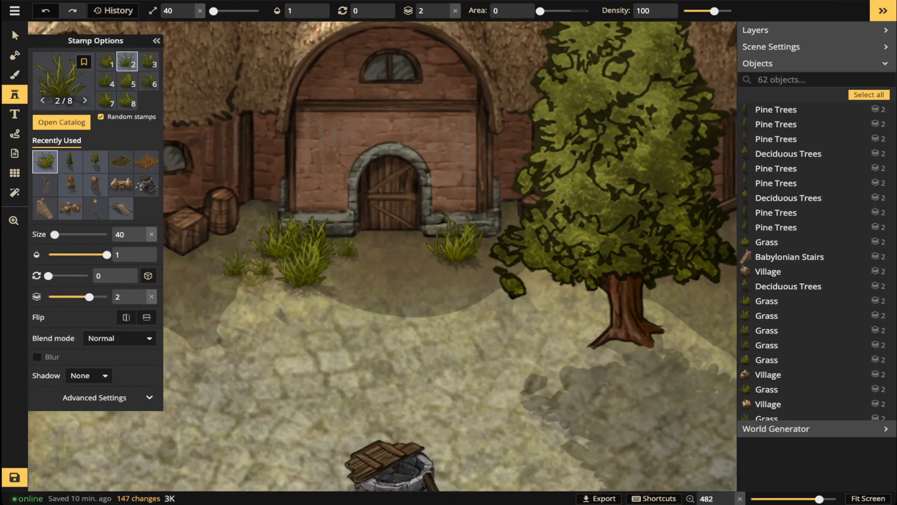
left_click(251, 280)
left_click(170, 283)
left_click(471, 277)
- Place size-40 grass tufts by the fence and crates at the northern building's western end
left_click_drag(338, 281, 547, 237)
left_click(264, 248)
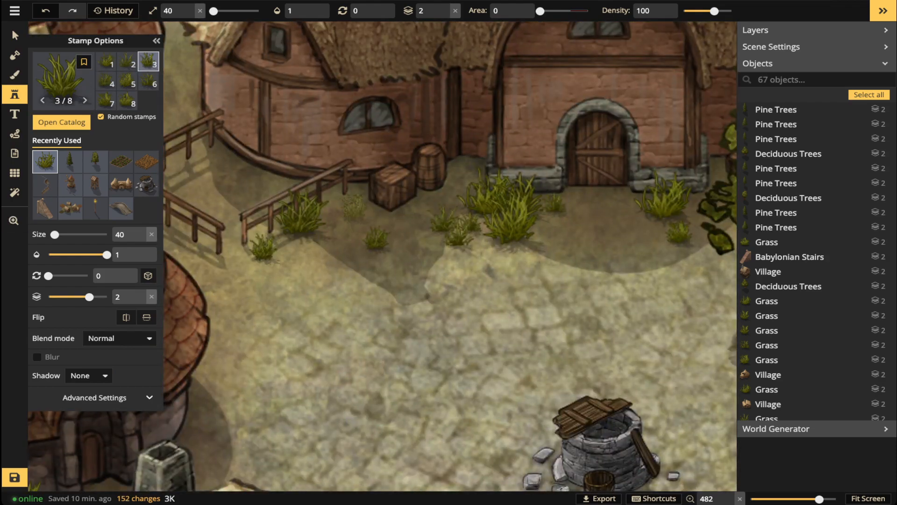
left_click(350, 223)
left_click(315, 282)
- Place size-40 grass tufts around the larger clumps along the windmill's base
left_click_drag(274, 352, 399, 214)
left_click_drag(362, 292, 558, 167)
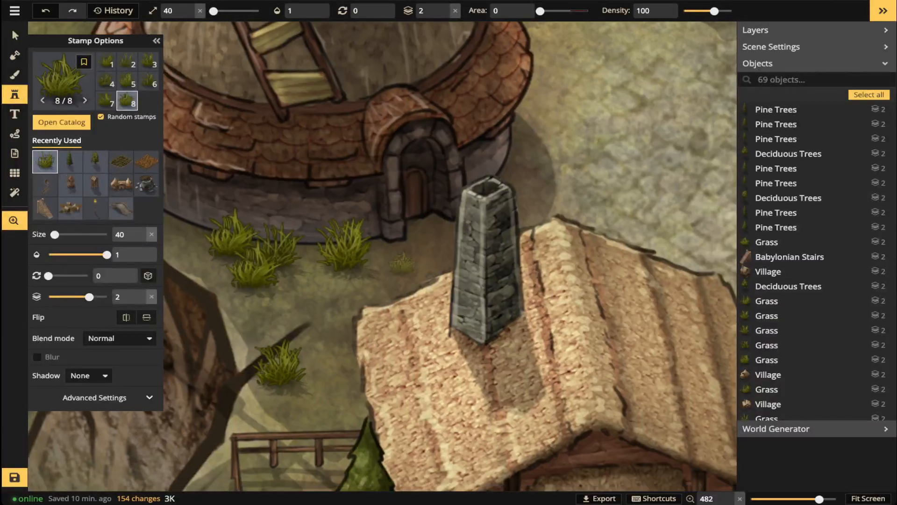
left_click(316, 280)
left_click(183, 229)
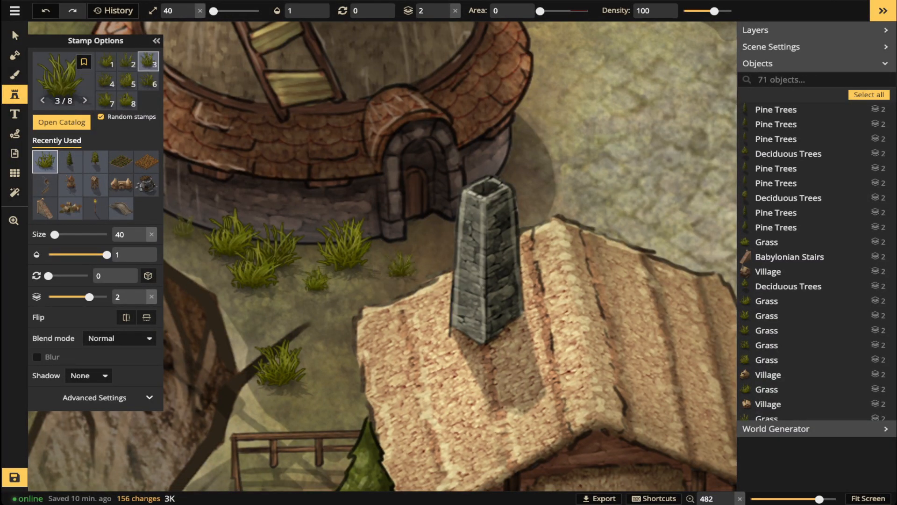
left_click(402, 266)
- Place size-40 grass tufts on the cliff edge beside the fenced yard and along the front of the house above the stairs
scroll(314, 350, "down", 3)
left_click_drag(307, 472, 344, 277)
left_click(270, 324)
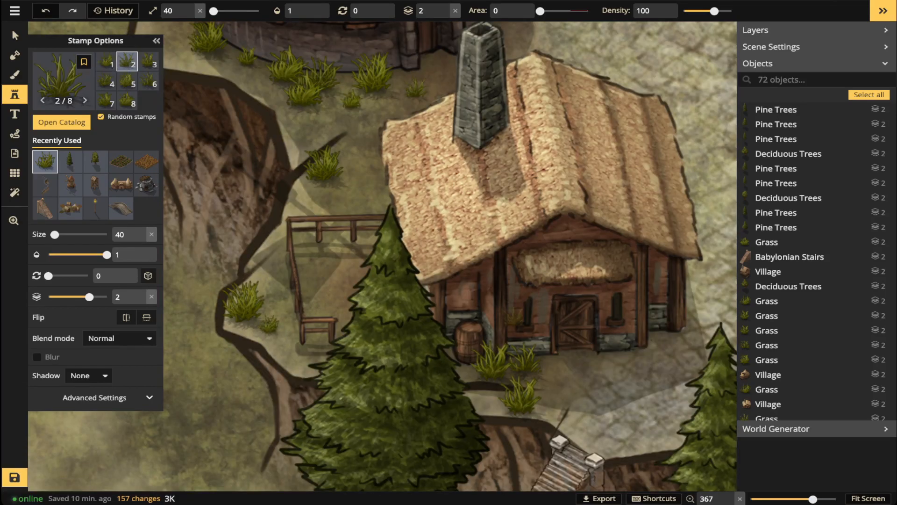
left_click_drag(654, 368, 440, 261)
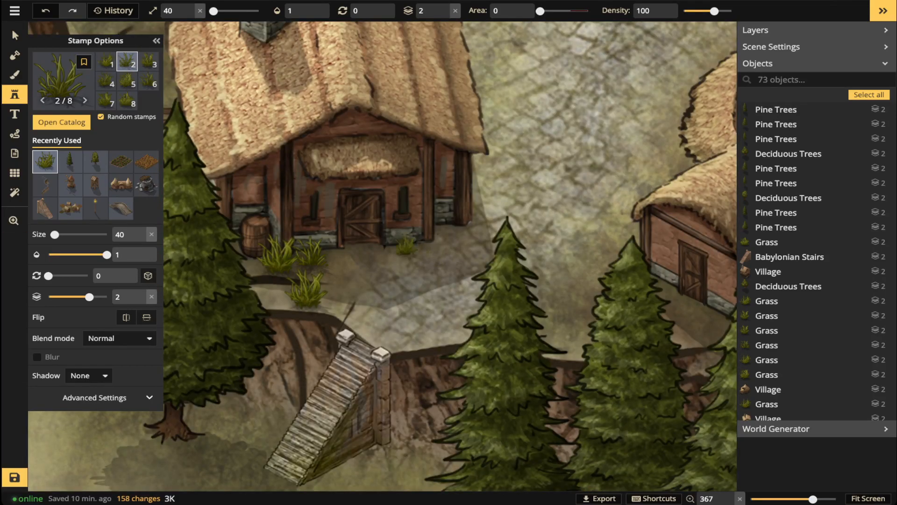
left_click(448, 227)
- Place size-40 grass tufts by the round house's side door and fence, and around the nearby deciduous tree and cliff-edge clump
left_click_drag(698, 312, 447, 284)
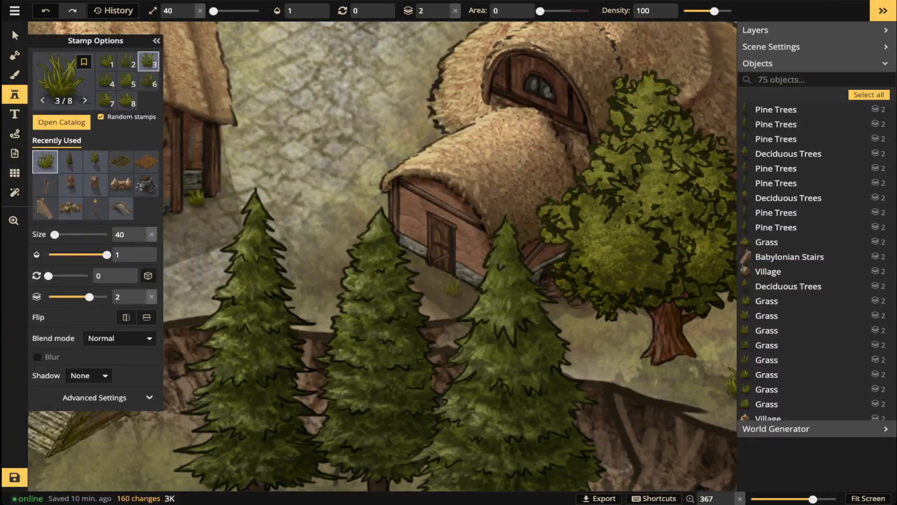
left_click(463, 284)
left_click_drag(699, 340, 452, 323)
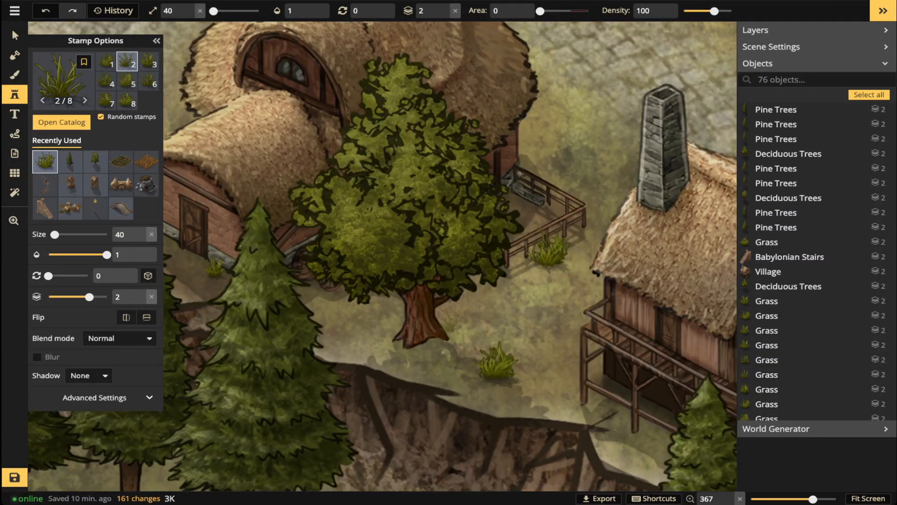
left_click(391, 341)
left_click(411, 359)
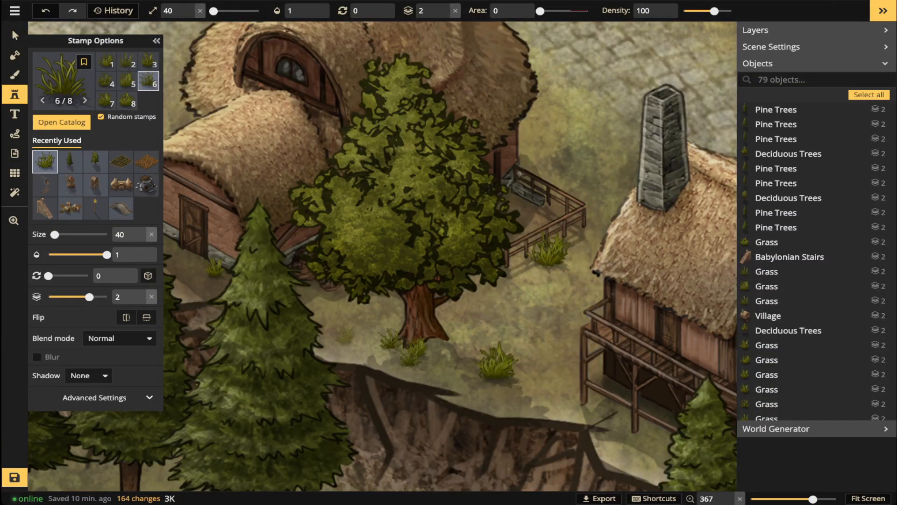
left_click(343, 335)
left_click(522, 269)
left_click(526, 364)
left_click(551, 389)
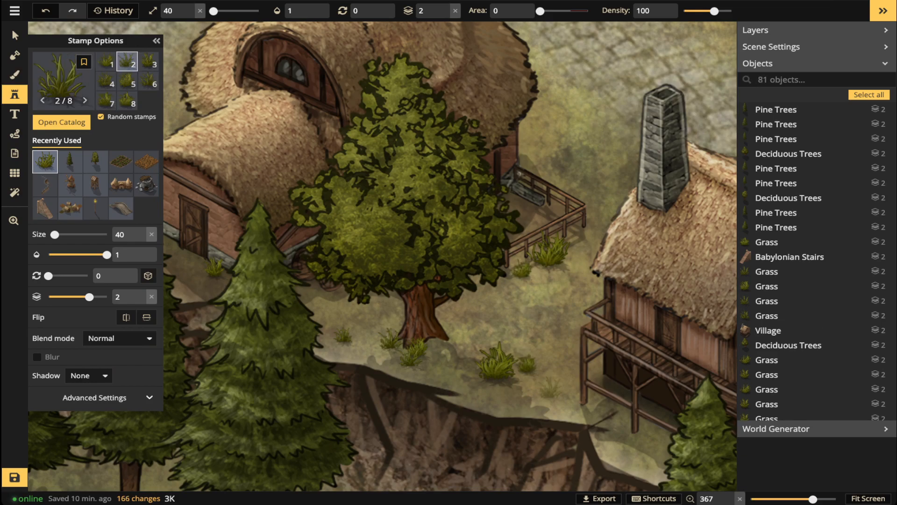
- Place size-40 grass tufts west of the watchtower and around the long house's fenced yard
left_click_drag(663, 327, 461, 348)
left_click_drag(590, 179, 415, 368)
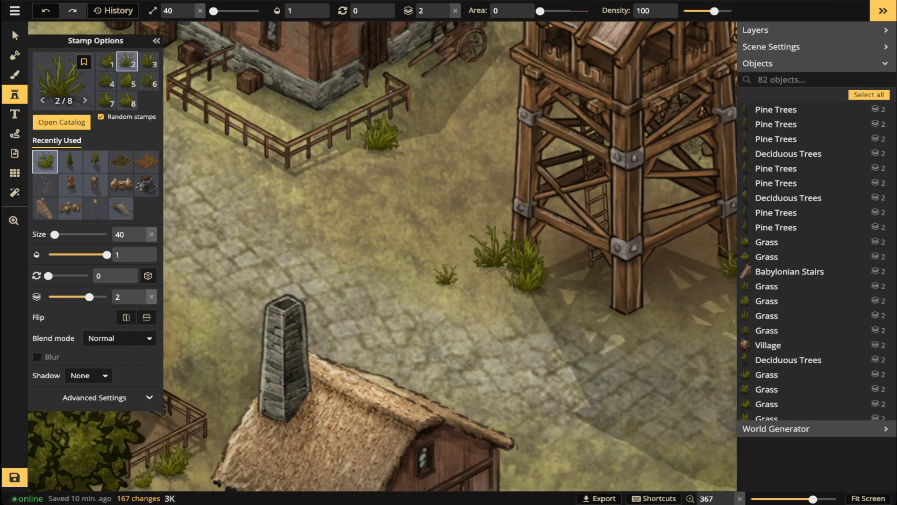
left_click(446, 278)
left_click(410, 125)
left_click(424, 127)
left_click(340, 162)
- Place size-40 grass tufts between the long house and watchtower and beside the clumps at the crop field edges
left_click_drag(498, 148, 471, 334)
left_click(465, 143)
left_click_drag(466, 143, 334, 319)
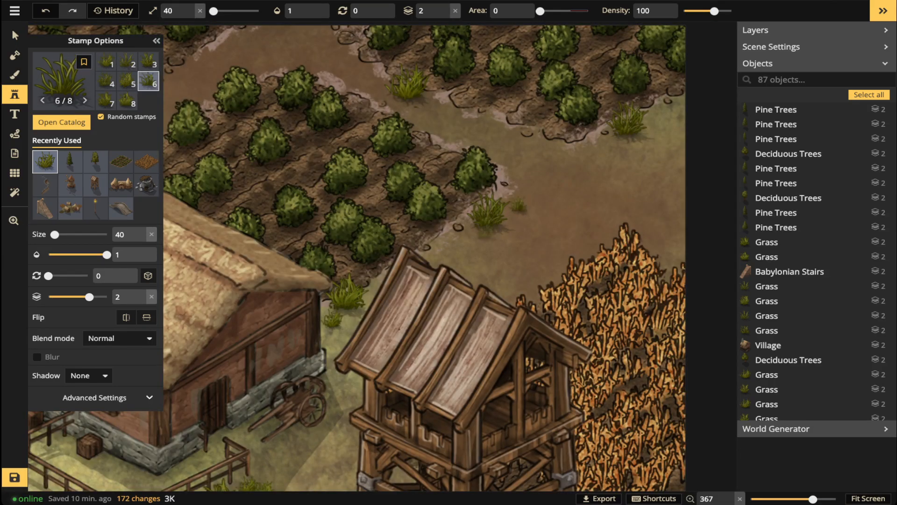
left_click(484, 236)
left_click(631, 144)
left_click(663, 111)
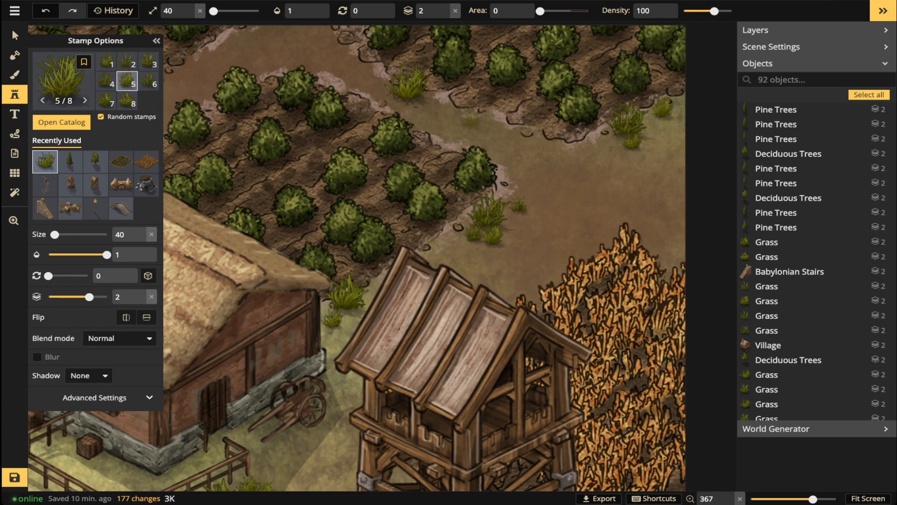
- Place size-40 grass tufts beside the clumps on the path between the northern building and the crop fields
key("space")
left_click_drag(471, 120, 668, 285)
left_click_drag(317, 256, 474, 258)
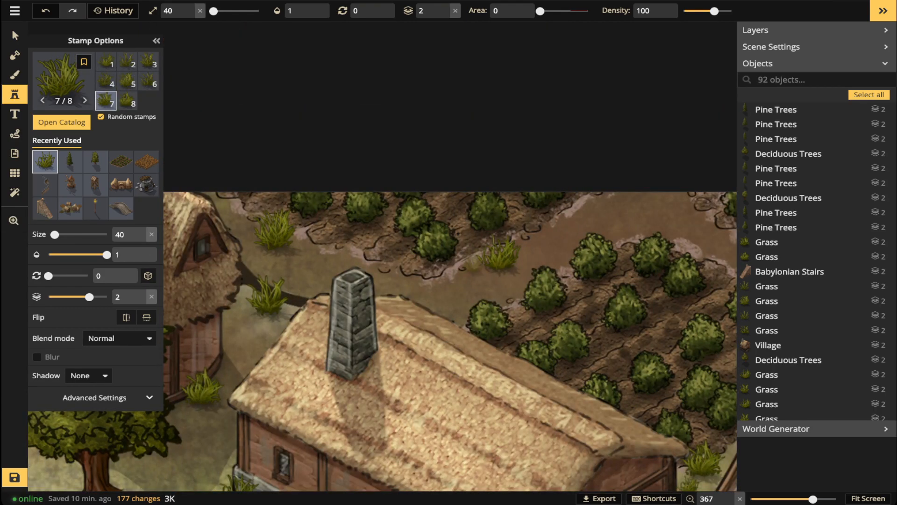
left_click(473, 270)
left_click(296, 250)
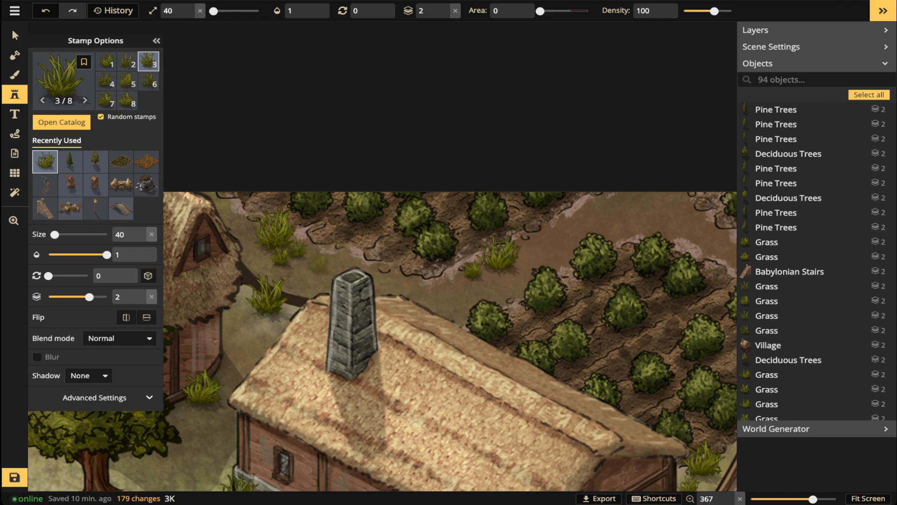
left_click(318, 263)
left_click(280, 257)
- Place size-40 grass tufts at the northern building's eastern corner and around the trunk of the tree in front of it
key("space")
left_click_drag(280, 260, 452, 152)
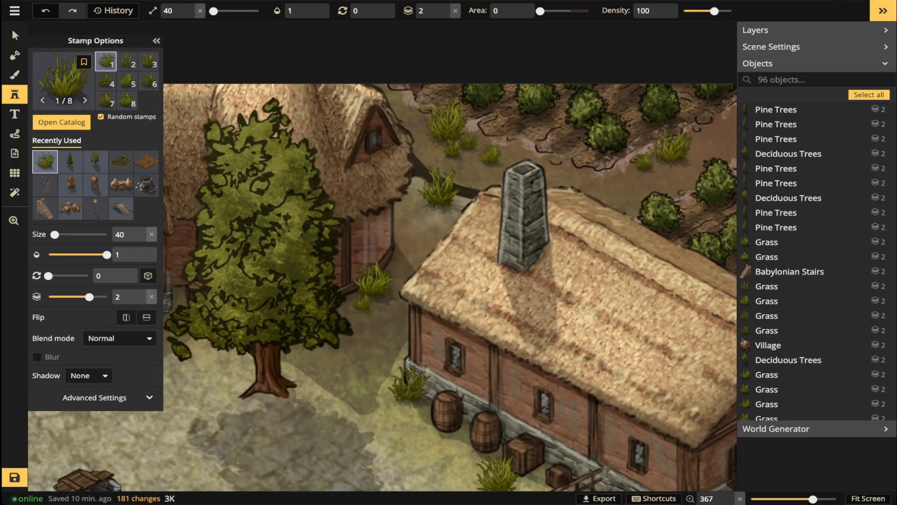
left_click(383, 309)
left_click(311, 361)
key("space")
left_click_drag(311, 361, 389, 258)
left_click(311, 292)
left_click(340, 294)
left_click(403, 292)
key("space")
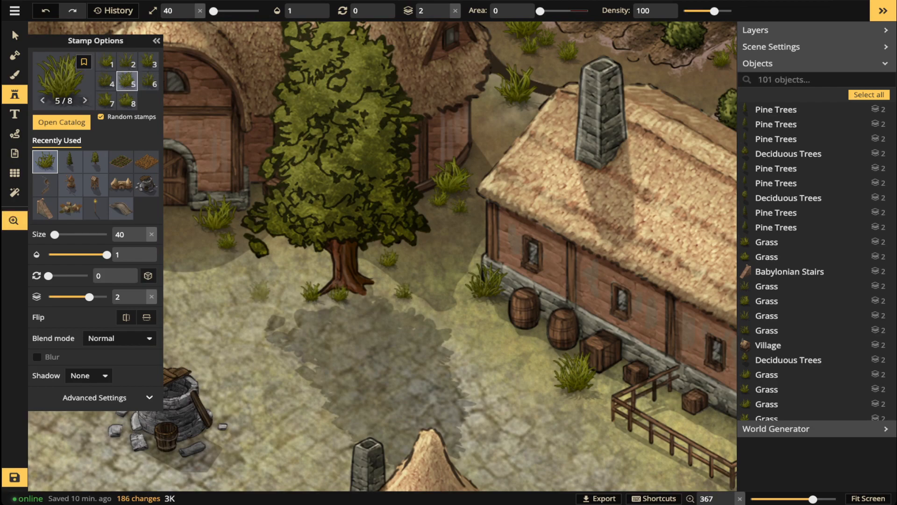
- Set the grass stamp size to 20 and scatter tiny tufts by the crates and clumps outside the northern building's arched door
left_click_drag(406, 260, 610, 260)
left_click(318, 274)
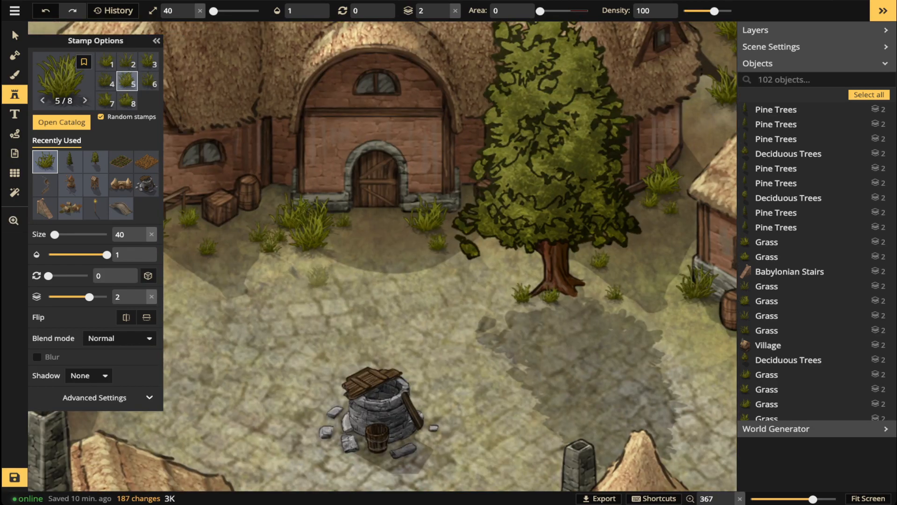
scroll(318, 278, "down", 1)
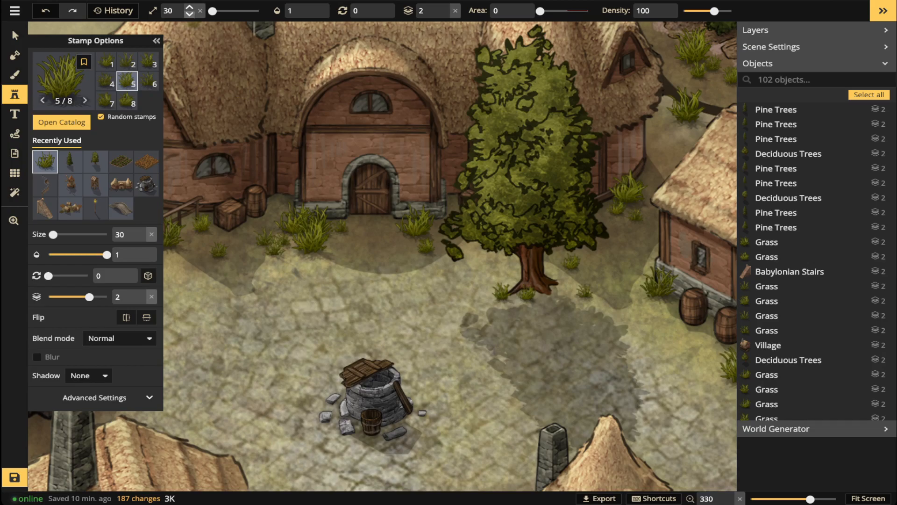
scroll(210, 285, "up", 5)
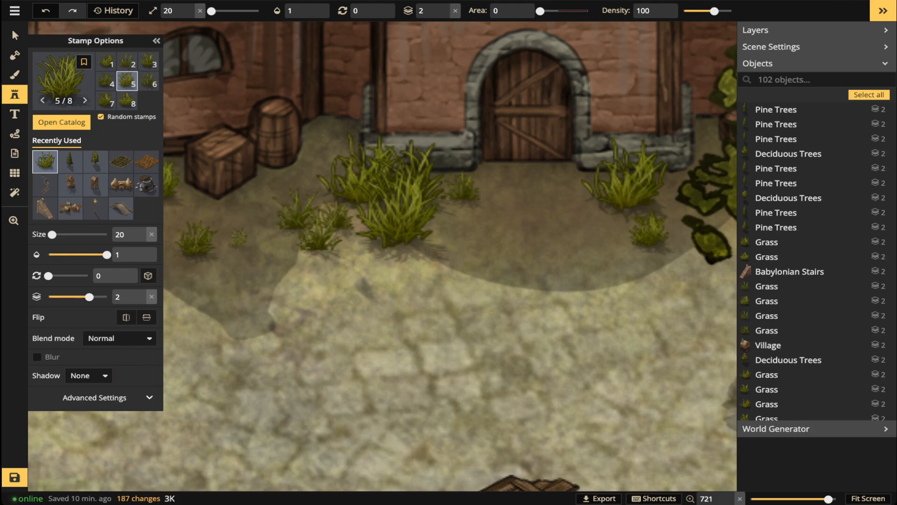
left_click(241, 186)
left_click(243, 253)
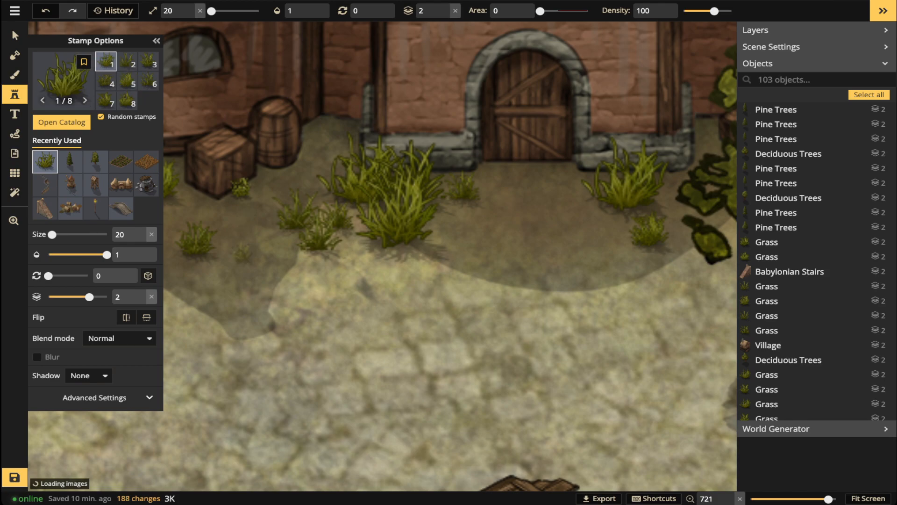
left_click(467, 229)
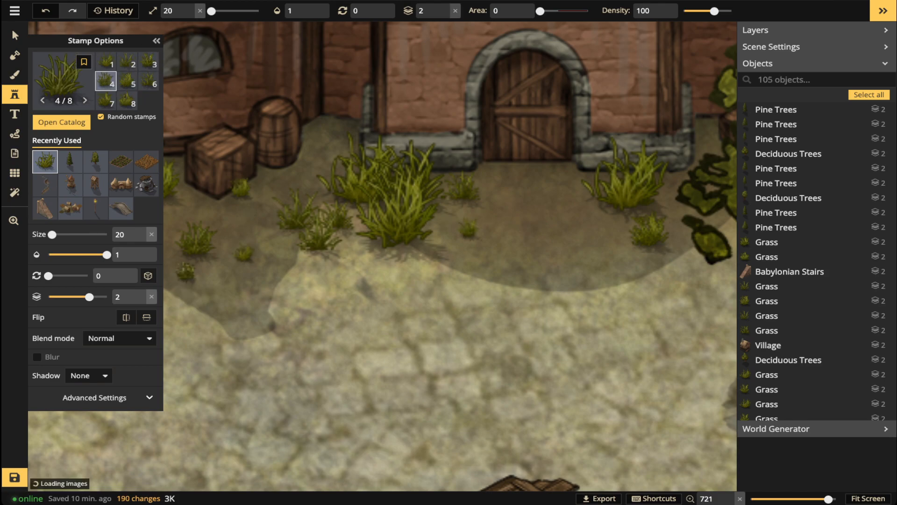
left_click(187, 273)
- Place size-20 grass tufts beside the fences between the northern building and the windmill
key("space")
left_click_drag(186, 273, 538, 255)
left_click(297, 276)
left_click(285, 254)
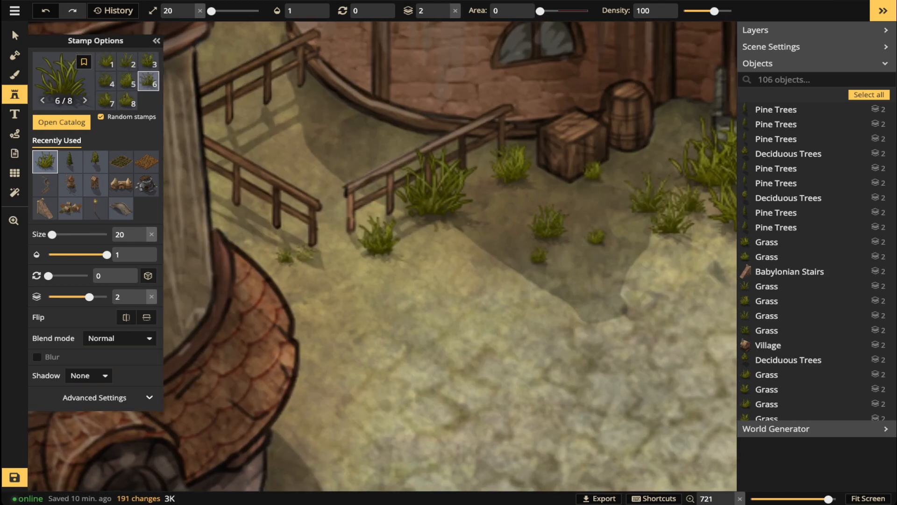
left_click(309, 253)
left_click(411, 254)
- Place size-20 grass tufts at the windmill's base and around the clump at the cliff edge south of it
key("space")
left_click_drag(382, 416, 390, 95)
left_click_drag(280, 318, 573, 170)
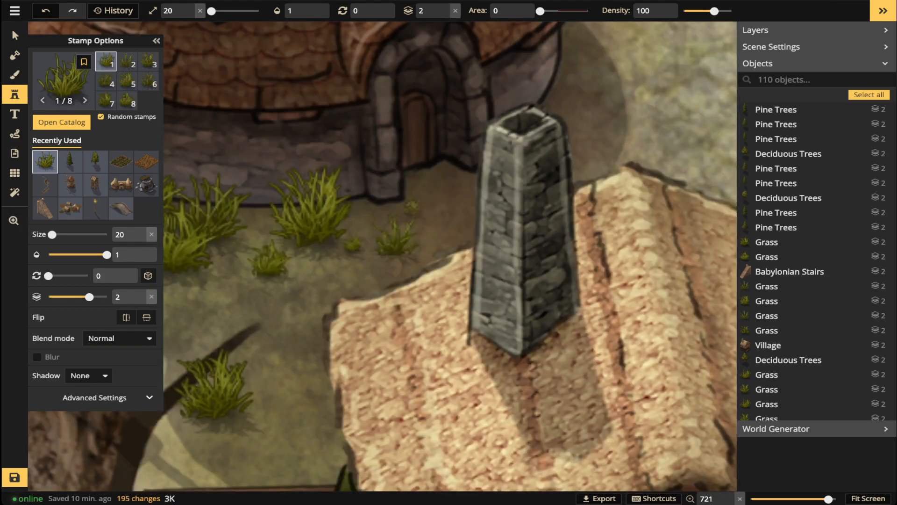
left_click(317, 291)
key("space")
left_click_drag(288, 319, 343, 204)
left_click(248, 321)
left_click(270, 319)
left_click(318, 357)
- Place size-20 grass tufts around the clump on the cliff edge west of the fenced yard
key("space")
left_click_drag(397, 324, 357, 28)
left_click_drag(168, 334, 445, 226)
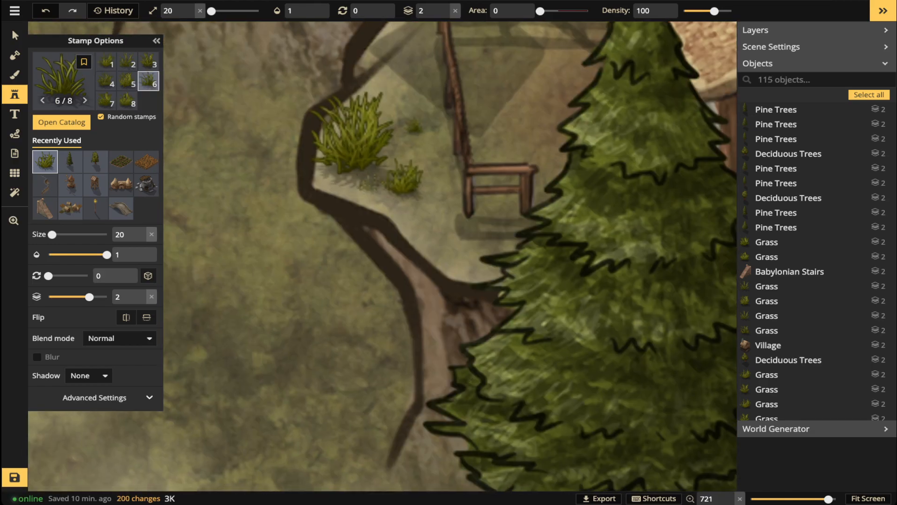
left_click(370, 182)
left_click(436, 134)
- Place size-20 grass tufts around the clump beside the top of the cliff stairs
key("space")
left_click_drag(691, 337, 345, 231)
left_click(601, 281)
key("space")
mouse_move(601, 280)
left_mouse_down()
mouse_move(433, 201)
mouse_move(349, 203)
left_mouse_up()
left_click(376, 129)
left_click(376, 164)
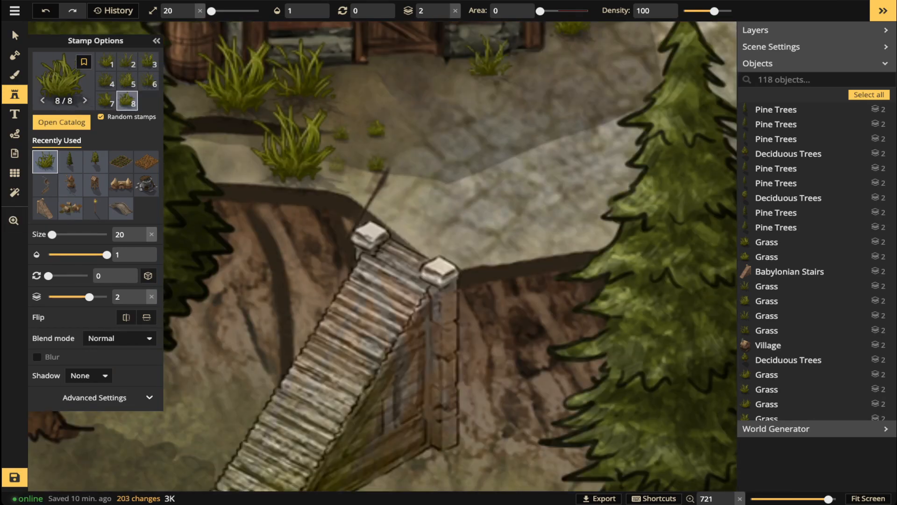
left_click(246, 160)
- Place size-20 grass tufts by the door and eastern corner of the house above the cliff stairs
left_click(452, 75)
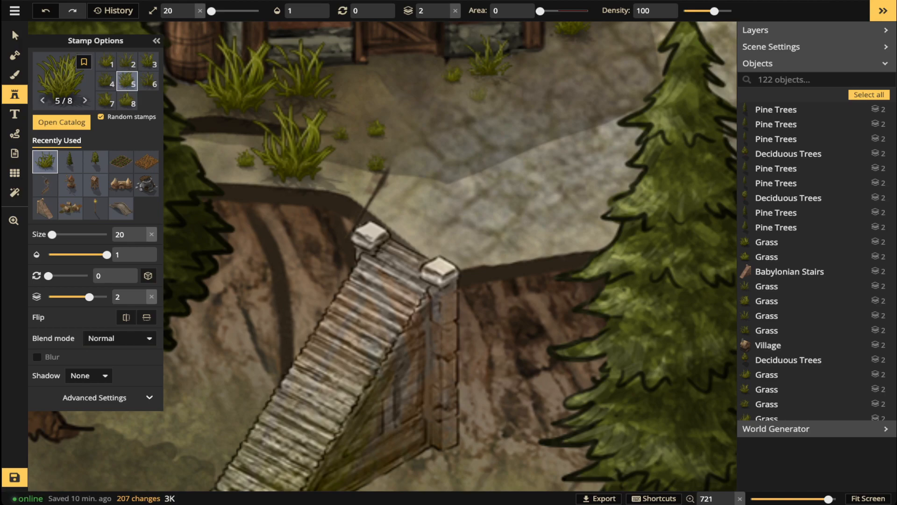
left_click(476, 94)
key("space")
left_click_drag(630, 70, 467, 248)
left_click(406, 236)
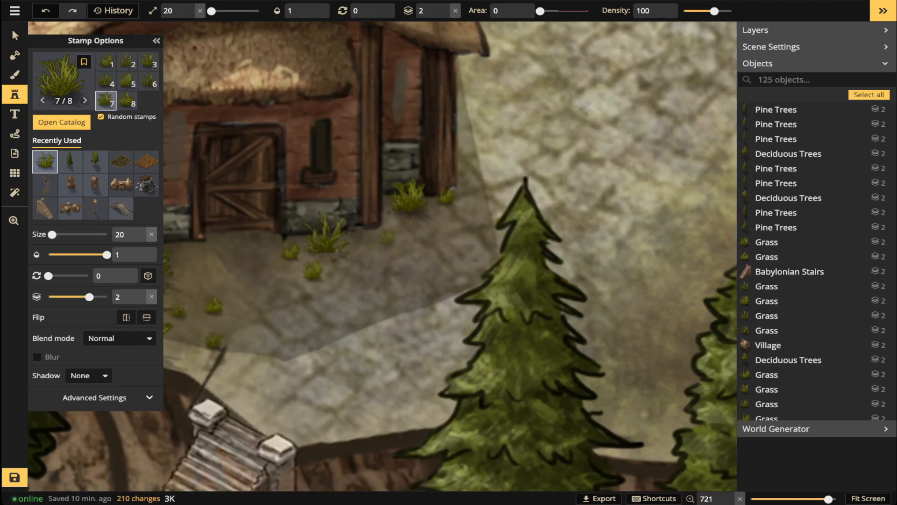
left_click(579, 240)
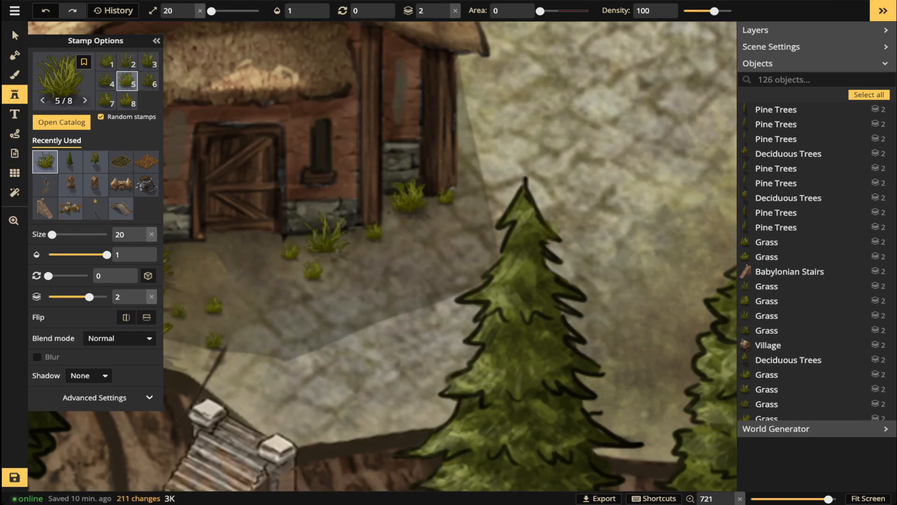
- Place size-20 grass tufts on the ground in front of the round house's side door
scroll(551, 225, "down", 3)
scroll(551, 224, "down", 4)
key("space")
left_click_drag(552, 225, 412, 286)
left_click_drag(578, 258, 420, 255)
left_click_drag(543, 275, 496, 186)
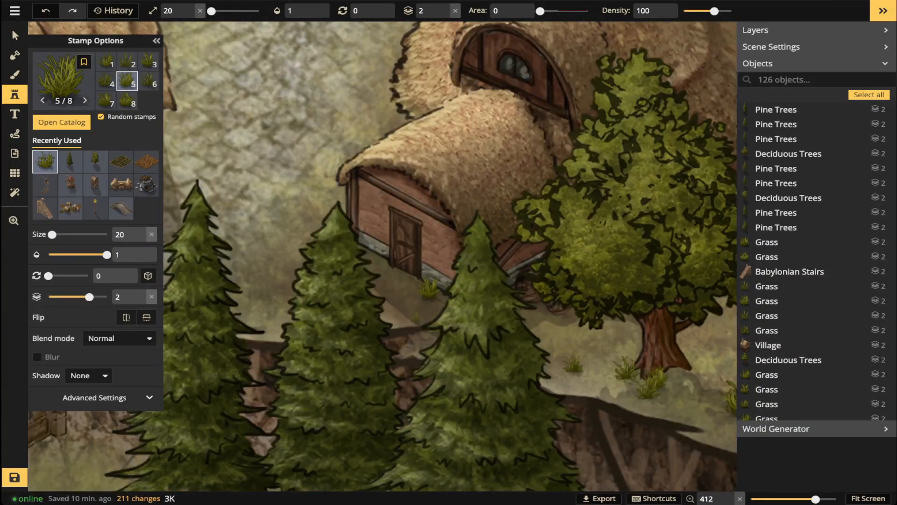
left_click(406, 309)
left_click(420, 305)
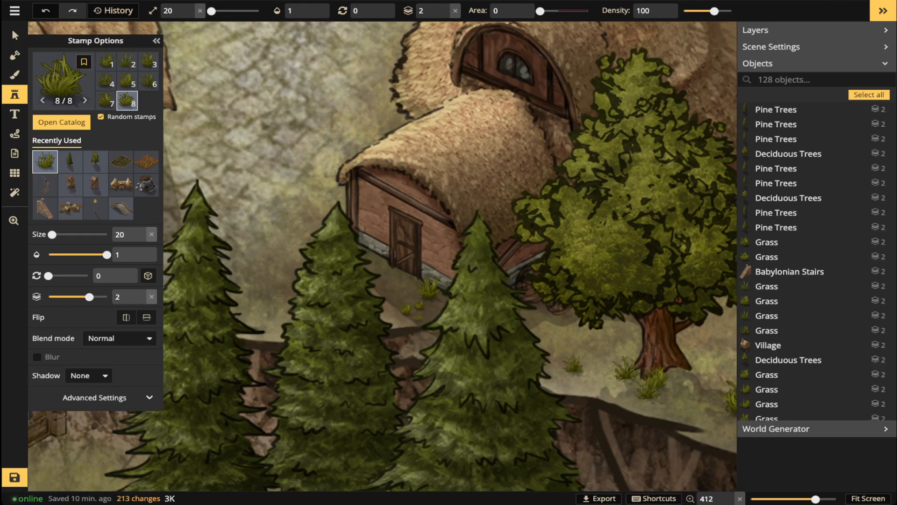
left_click(419, 317)
- Place size-20 grass tufts around the deciduous tree at the cliff edge beside the round house
left_click(571, 382)
left_click(547, 323)
key("space")
left_click_drag(546, 322, 368, 326)
left_click(508, 374)
- Place size-20 grass tufts along the cobbled road's edge in front of the longhouse's fenced yard
key("space")
left_click_drag(507, 373, 371, 456)
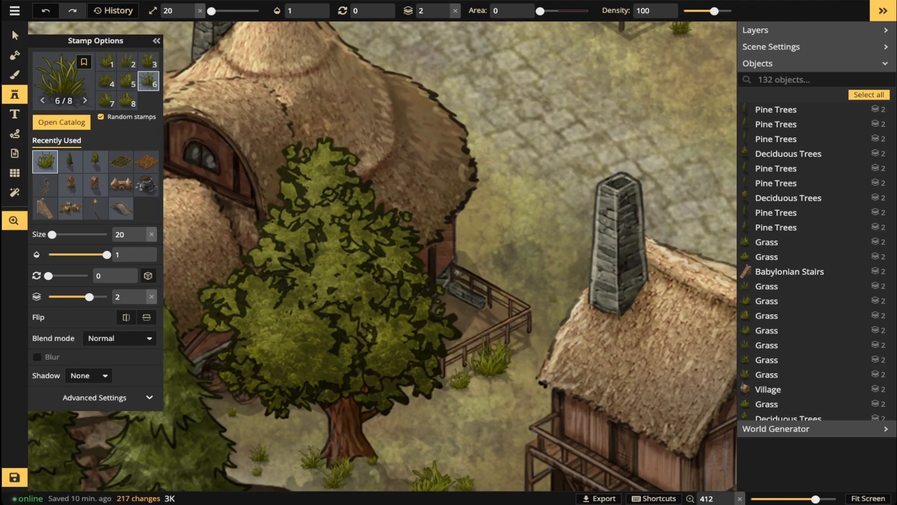
left_click_drag(564, 284, 468, 376)
left_click_drag(635, 170, 588, 254)
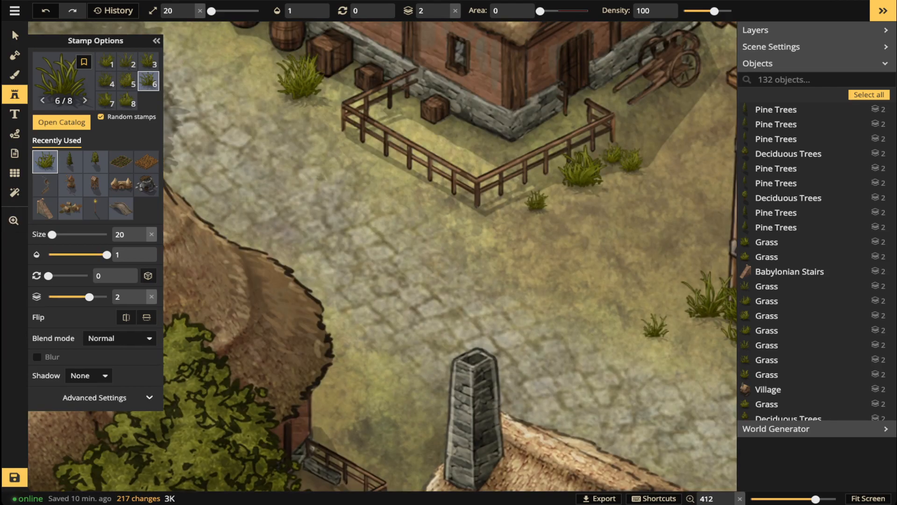
left_click_drag(370, 188, 406, 220)
mouse_move(451, 246)
left_mouse_down()
mouse_move(528, 311)
mouse_move(610, 349)
mouse_move(690, 370)
left_mouse_up()
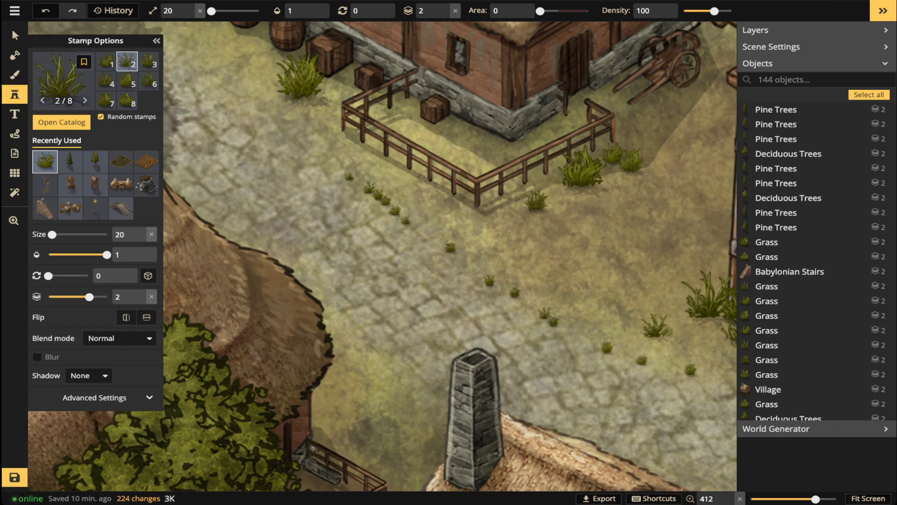
- Scatter size-20 grass tufts along both edges of the cobbled road below the watchtower, undoing the dense row on its southern edge
scroll(600, 248, "down", 6)
key("space")
left_click_drag(601, 248, 434, 174)
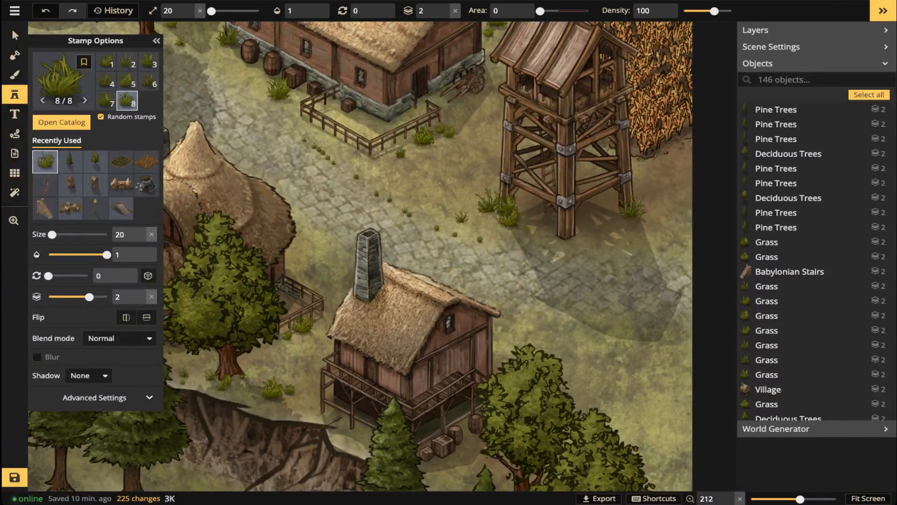
left_click_drag(566, 249, 591, 249)
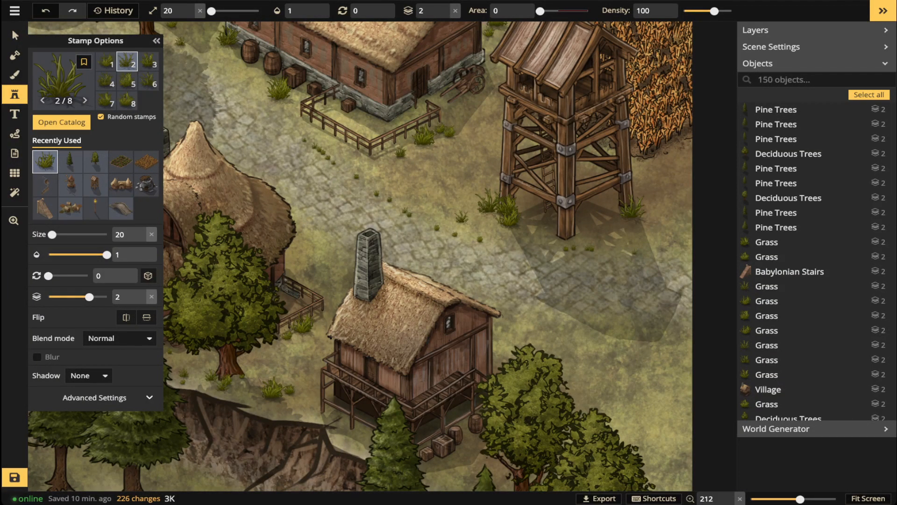
left_click(683, 272)
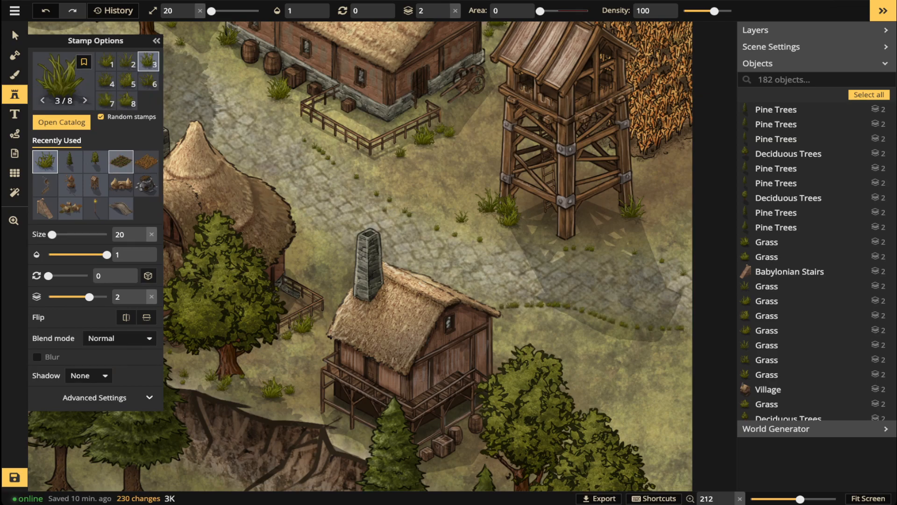
key("ctrl+z")
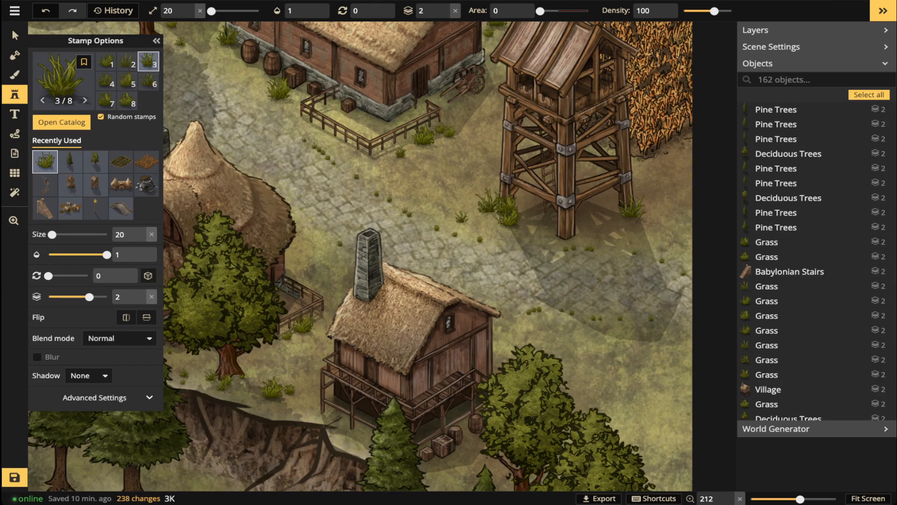
- Place size-20 grass tufts along the cobbled road between the round house and the longhouse
left_click(317, 235)
left_click(307, 230)
left_click(304, 140)
key("space")
left_click_drag(304, 143, 454, 252)
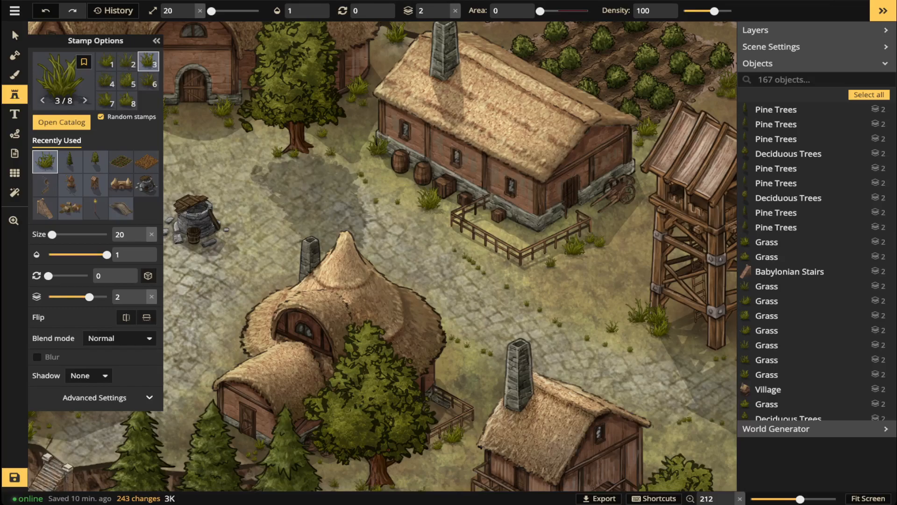
left_click(507, 286)
- Place size-20 grass tufts along the western edge of the well plaza, beside the windmill and the cottage
key("space")
left_click_drag(356, 252, 633, 261)
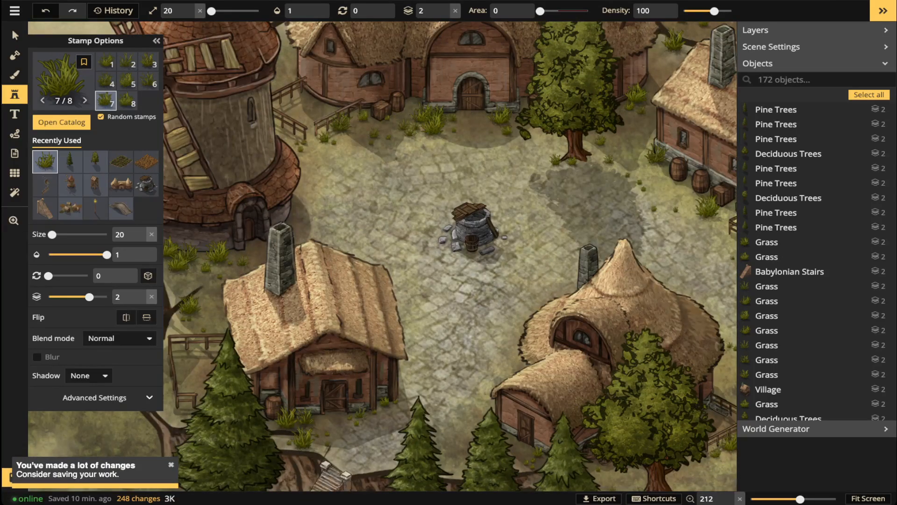
left_click(338, 160)
left_click(348, 157)
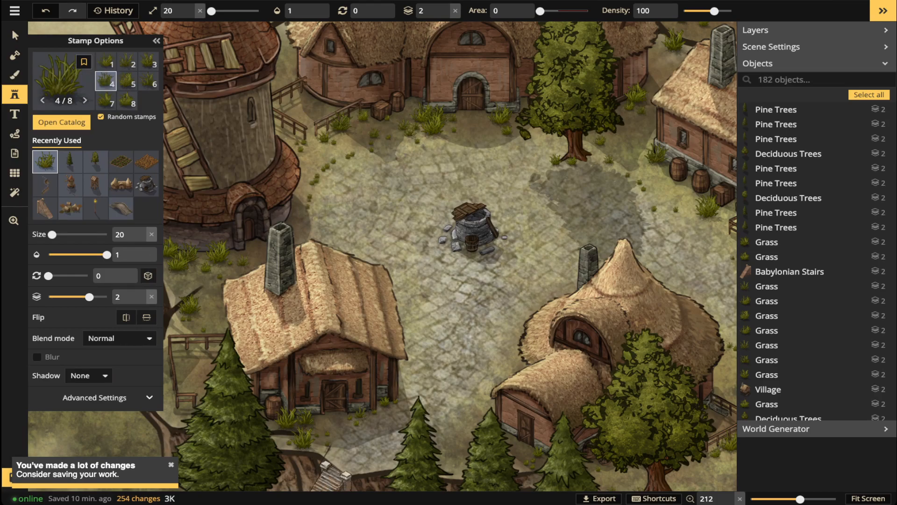
left_click_drag(308, 207, 306, 217)
left_click(383, 178)
left_click(383, 179)
- Place size-20 grass tufts at the plaza edge beside the round house and by the road at the eastern map edge
left_click_drag(382, 179, 378, 65)
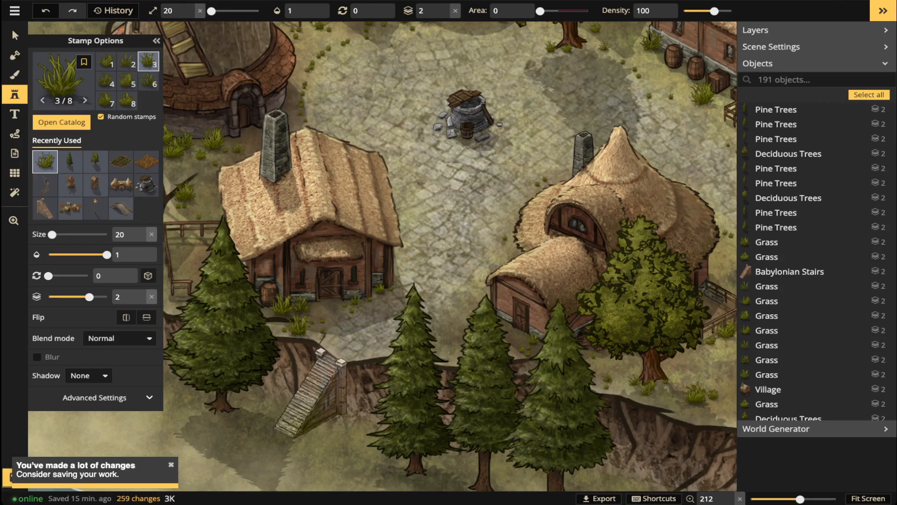
left_click(498, 252)
left_click(494, 264)
left_click_drag(450, 322, 263, 315)
scroll(383, 256, "down", 1)
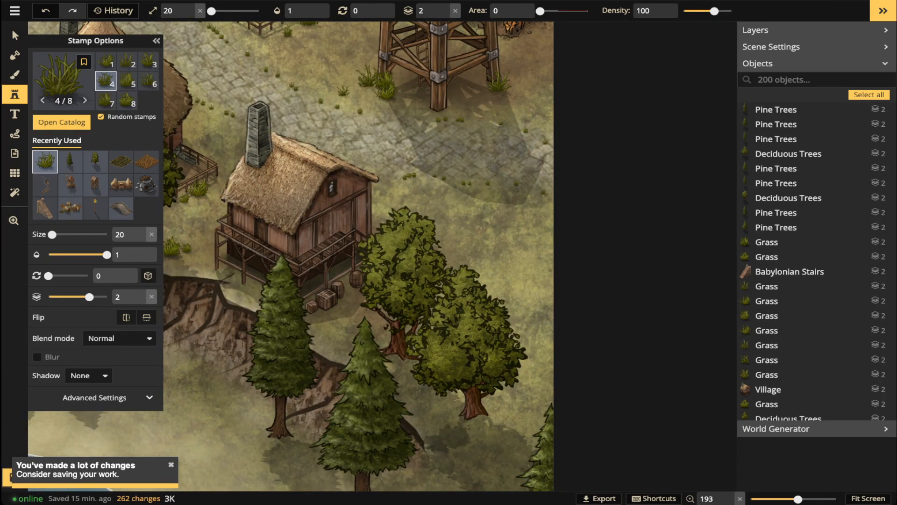
left_click(550, 198)
- Brush the grey stone texture at size 36 and opacity 0.36 onto the ground near the stilted house and the road below the longhouse
scroll(550, 198, "down", 2)
key("b")
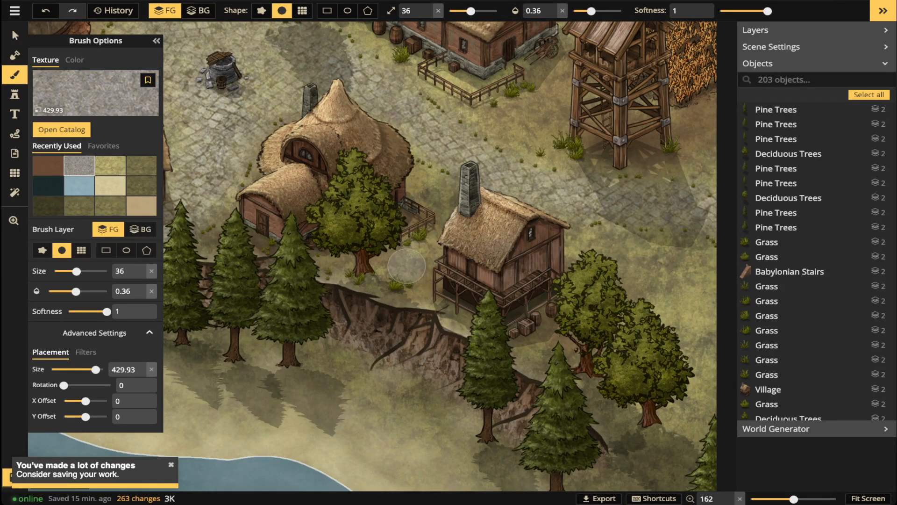
mouse_move(406, 266)
left_mouse_down()
mouse_move(426, 257)
mouse_move(468, 187)
mouse_move(472, 250)
mouse_move(518, 408)
left_mouse_up()
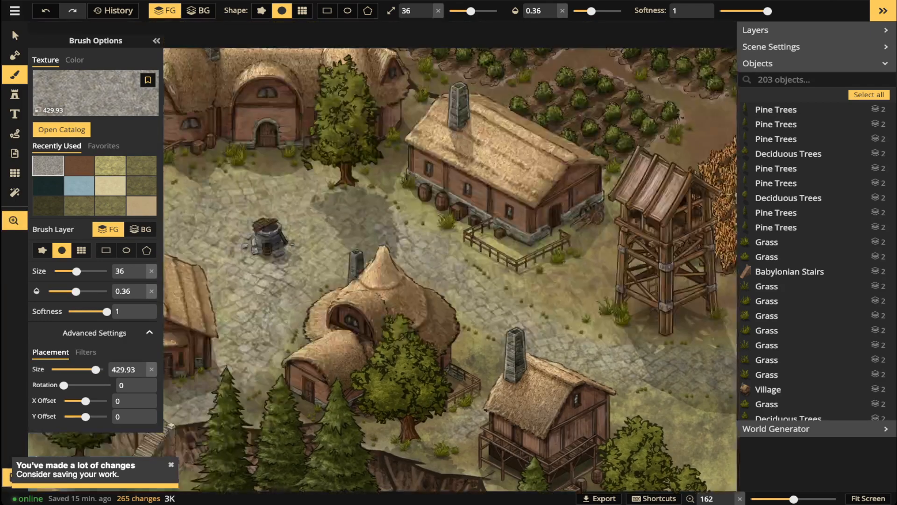
left_click(556, 292)
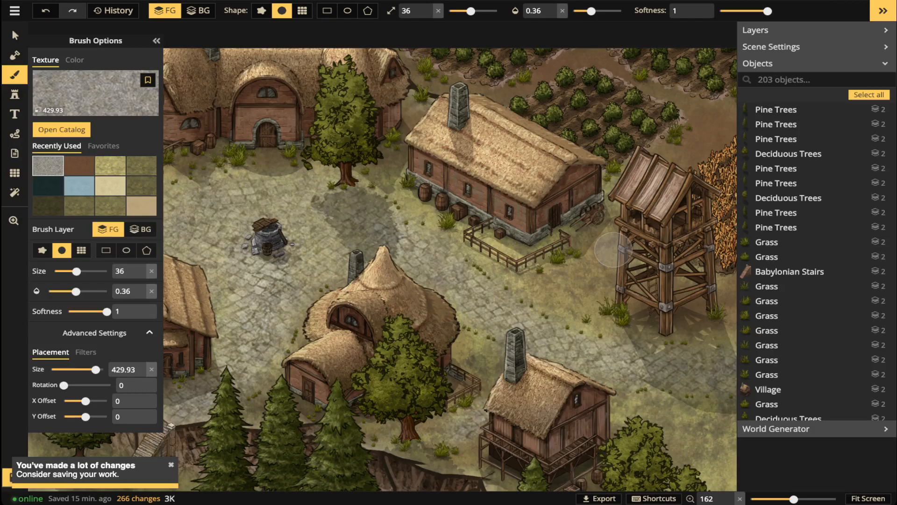
- Brush the grey stone texture onto the ground at the large hall's entrance, above the cliff stairs and by the longhouse door
left_click_drag(348, 175, 515, 190)
left_click(434, 180)
left_click(437, 173)
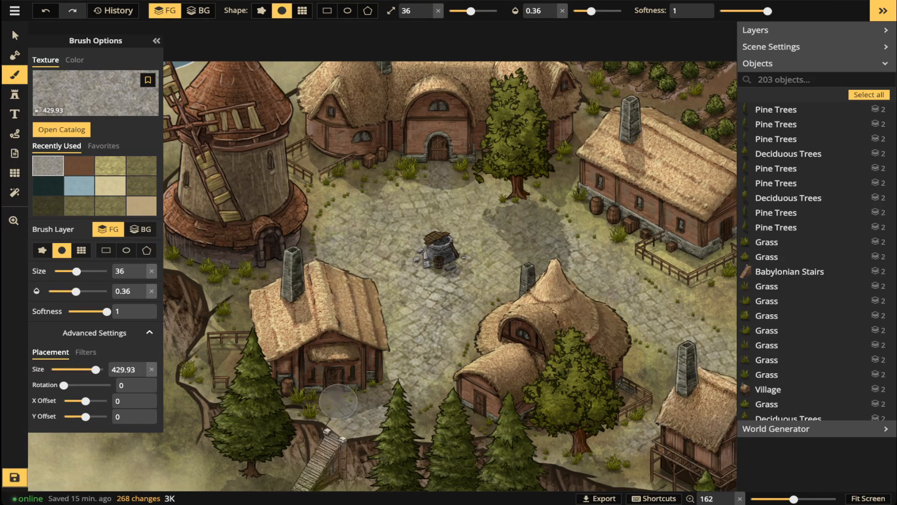
left_click(427, 420)
left_click(487, 418)
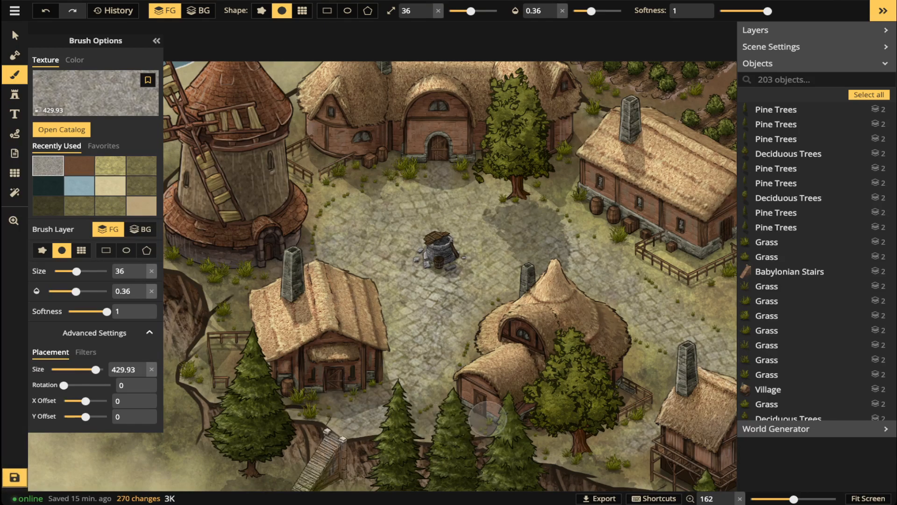
left_click_drag(567, 241, 388, 238)
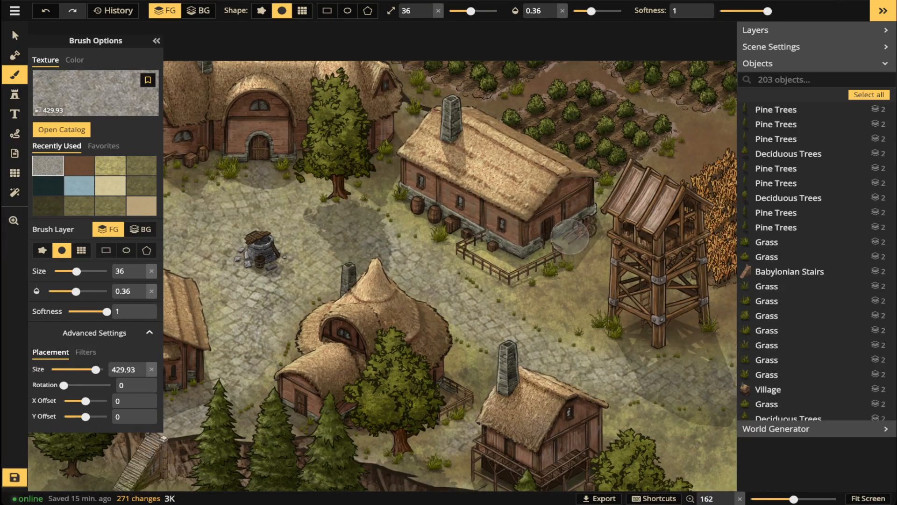
- Switch to the Select tool, save the map and review the whole village scene
scroll(388, 285, "down", 2)
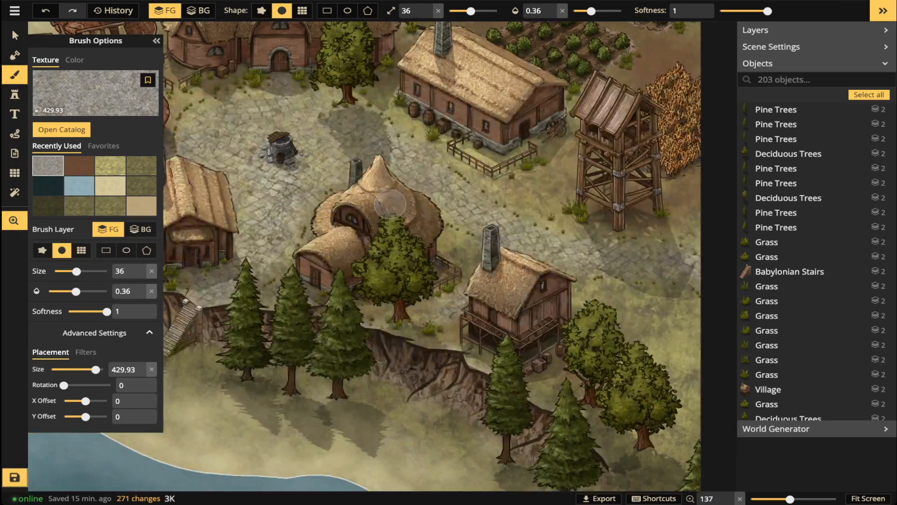
mouse_move(78, 18)
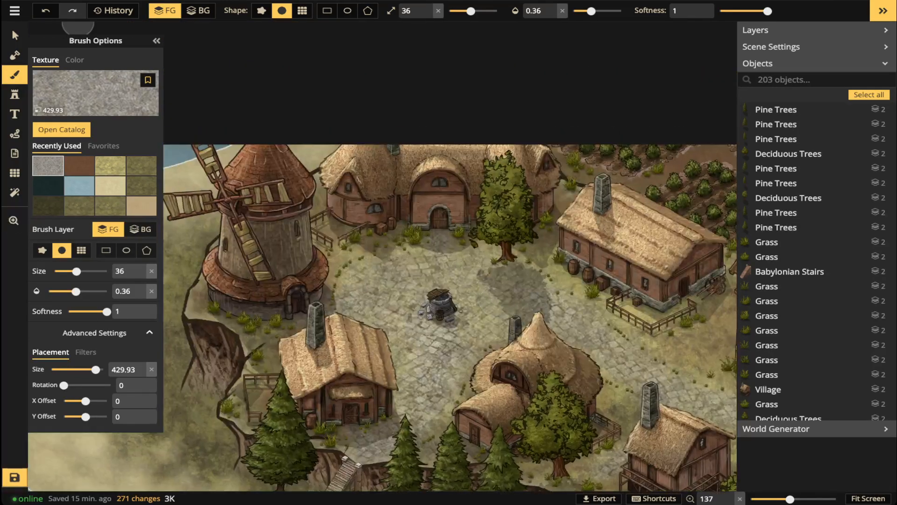
left_click(14, 35)
scroll(367, 275, "down", 5)
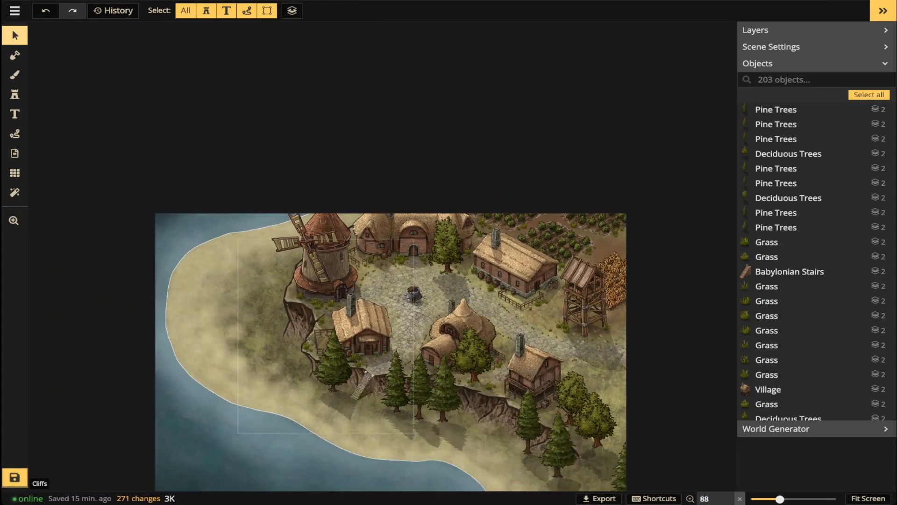
scroll(367, 287, "down", 3)
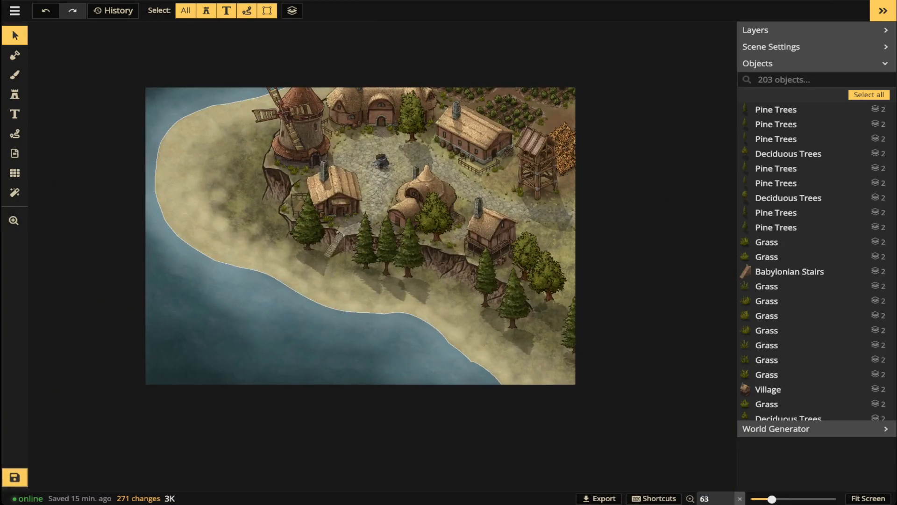
key("ctrl+s")
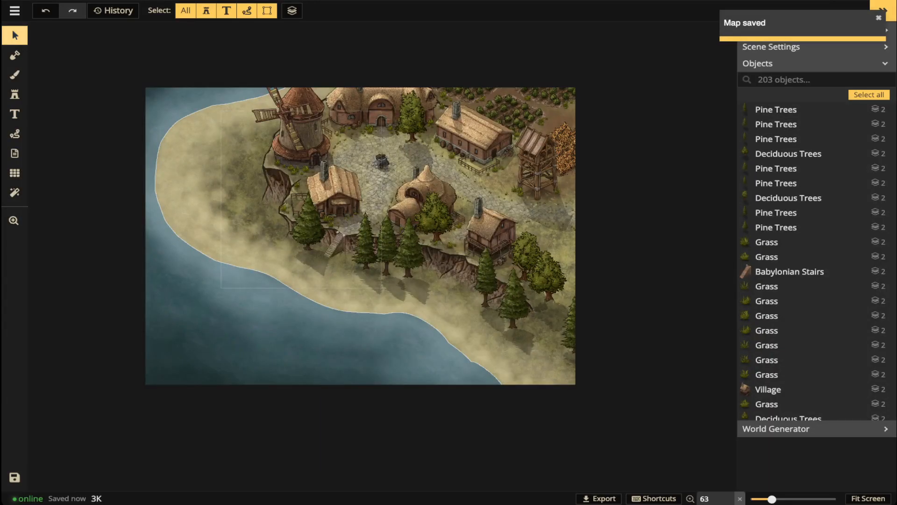
scroll(346, 215, "down", 2)
scroll(346, 215, "up", 5)
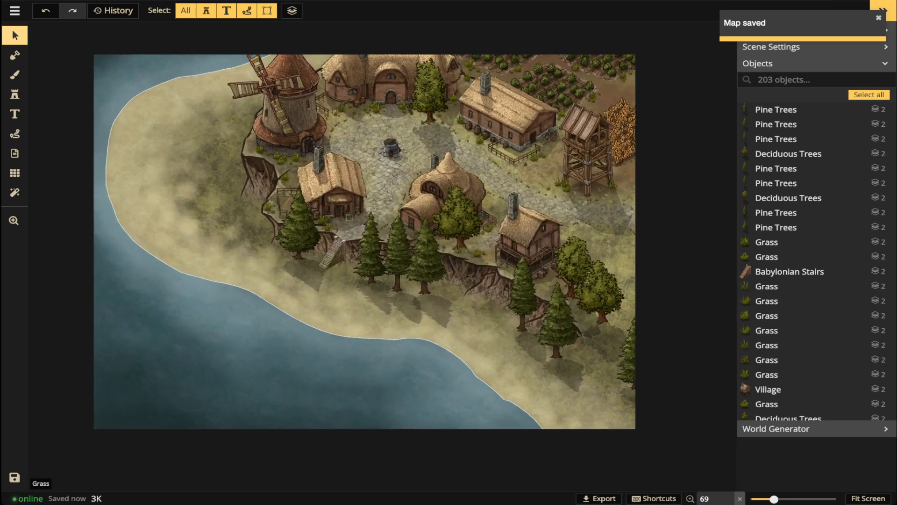
- Search the stamp catalog for CLOUDS and choose the Nature cloud set for stamping
scroll(410, 105, "up", 3)
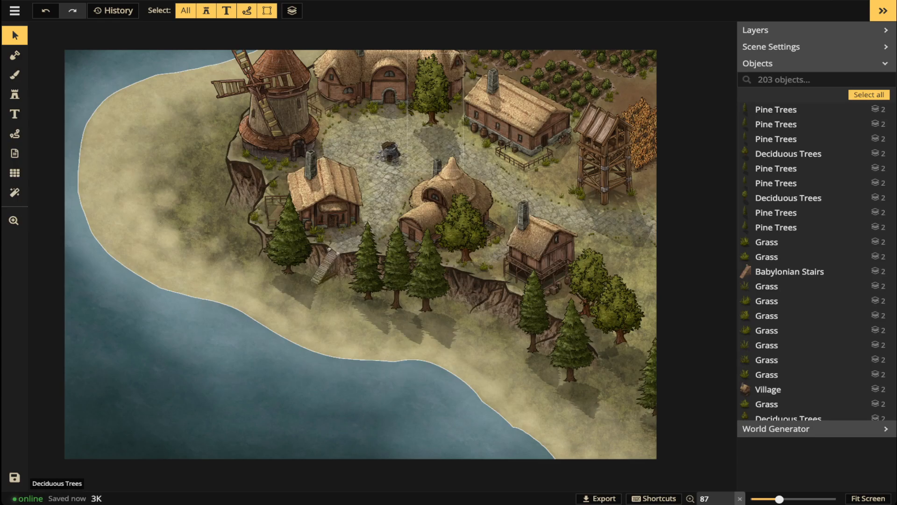
scroll(386, 191, "down", 2)
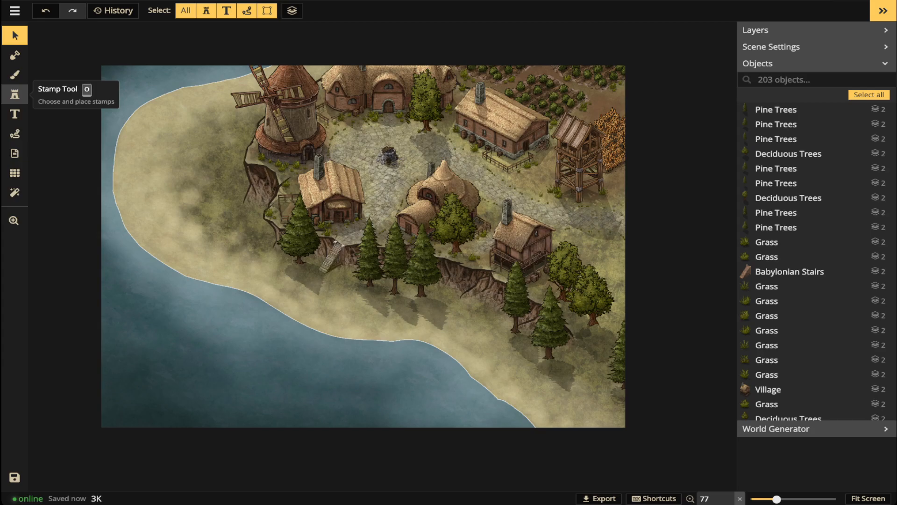
left_click(14, 93)
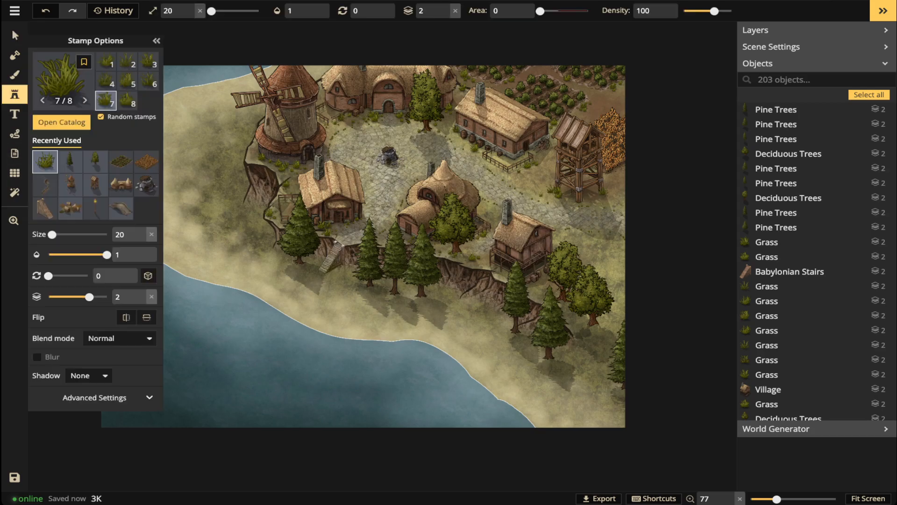
key("f")
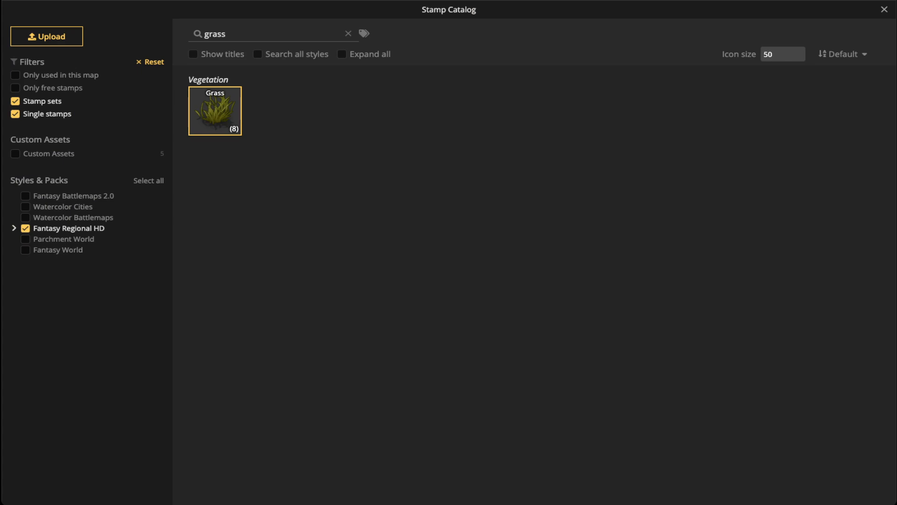
type("CLOUDS")
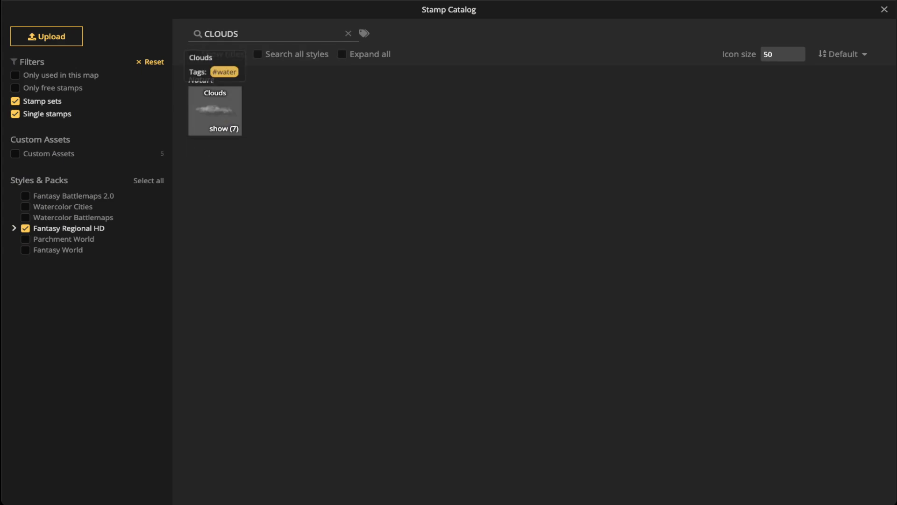
left_click(223, 128)
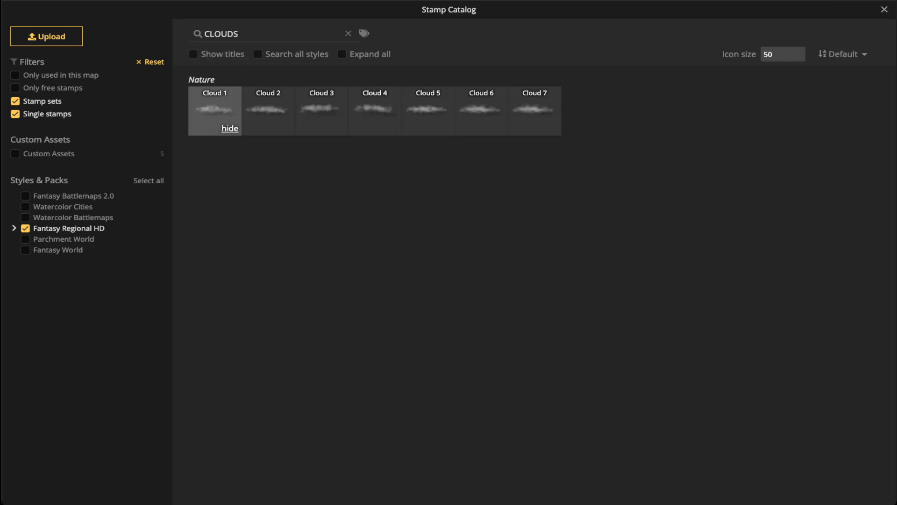
left_click(215, 110)
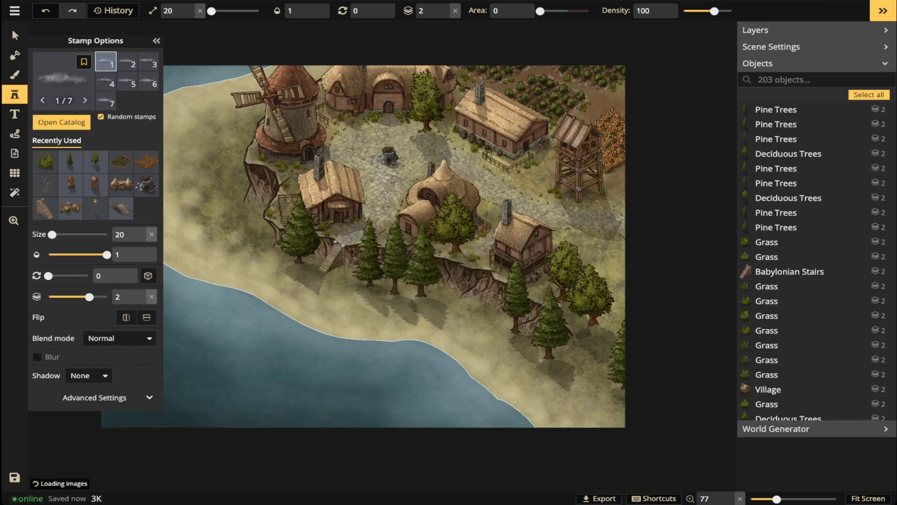
- Enlarge the cloud stamp to size 300
key("]")
key("]")
key("]")
left_click_drag(251, 324, 323, 322)
key("]")
key("]")
key("]")
key("]")
key("]")
key("]")
key("]")
key("]")
key("]")
key("]")
key("]")
key("]")
key("]")
key("]")
key("]")
key("]")
key("]")
key("]")
key("]")
key("]")
key("]")
key("]")
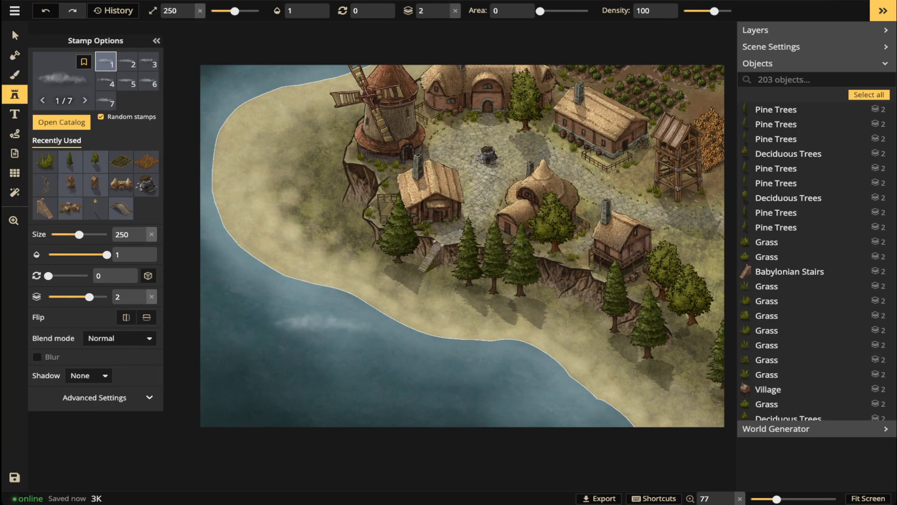
- Try a single Nature cloud stamp over the water below the shoreline and delete it
left_click(318, 324)
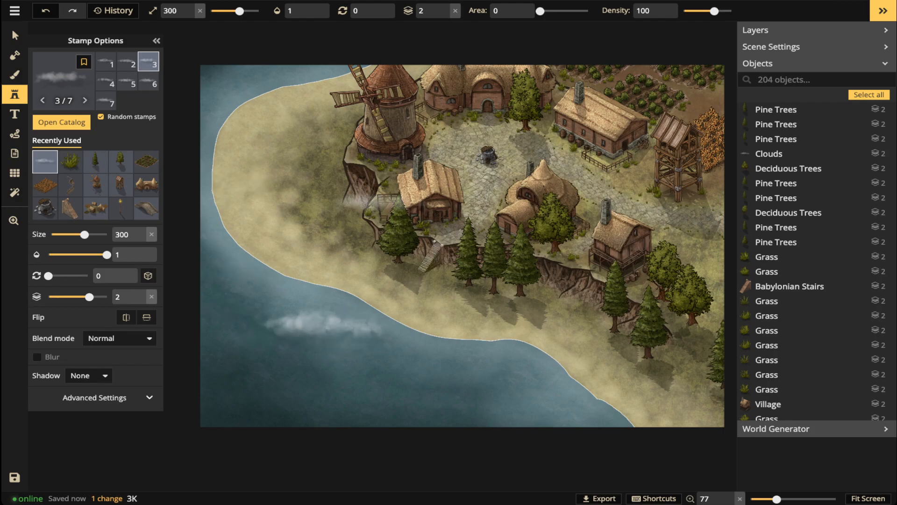
left_click(15, 36)
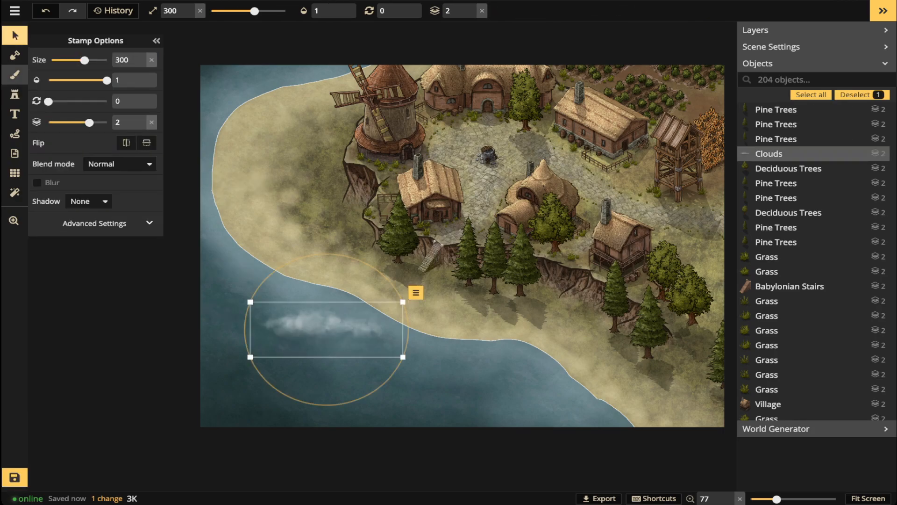
key("Delete")
- Extend the stamp catalog's cloud search to all styles and choose the Tavern Clouds set
left_click(15, 95)
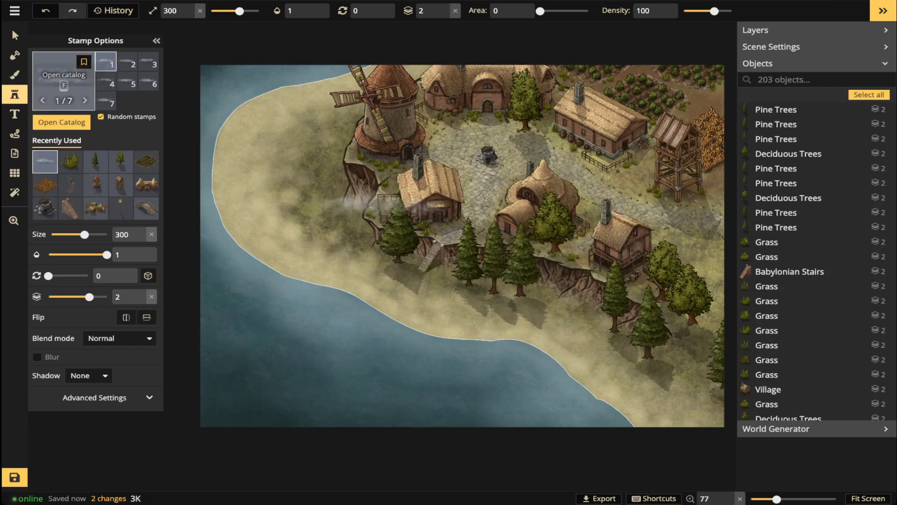
left_click(64, 77)
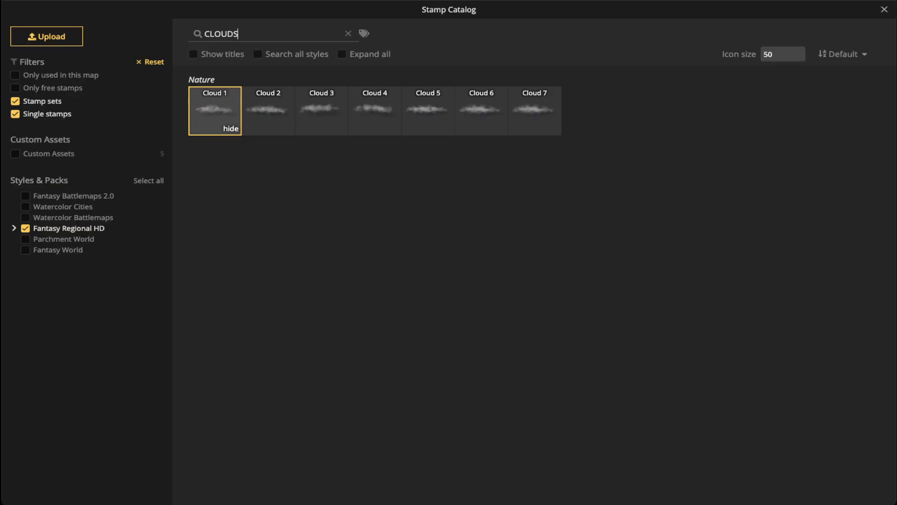
left_click(258, 54)
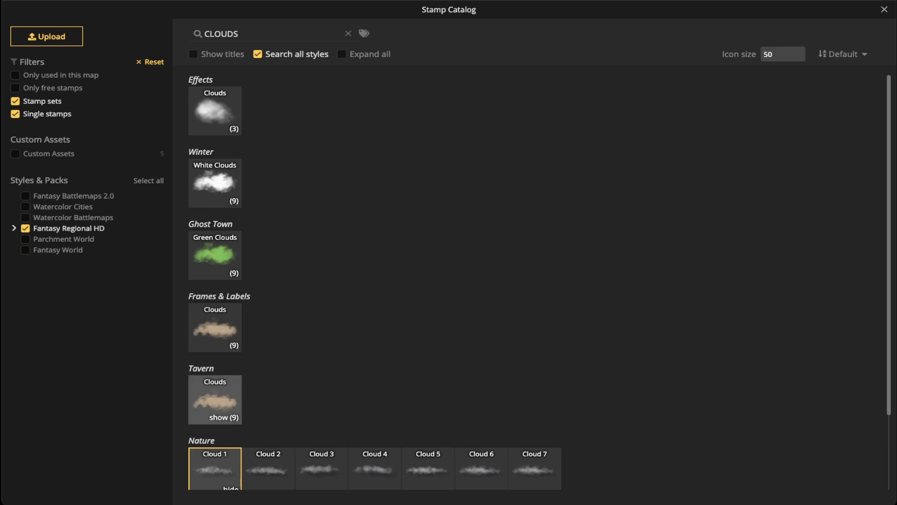
left_click(215, 397)
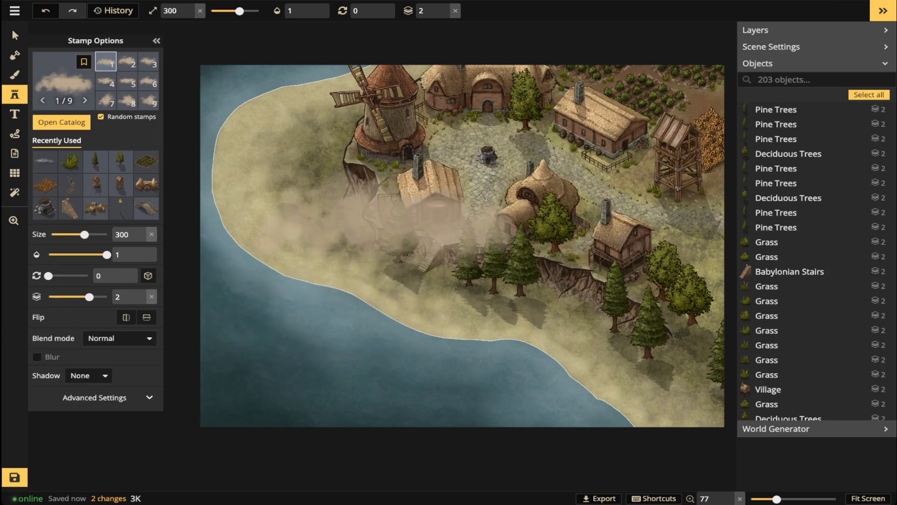
- Turn the cloud stamp white in its advanced filters with saturation 0 and brightness 132
left_click(95, 398)
scroll(95, 393, "down", 2)
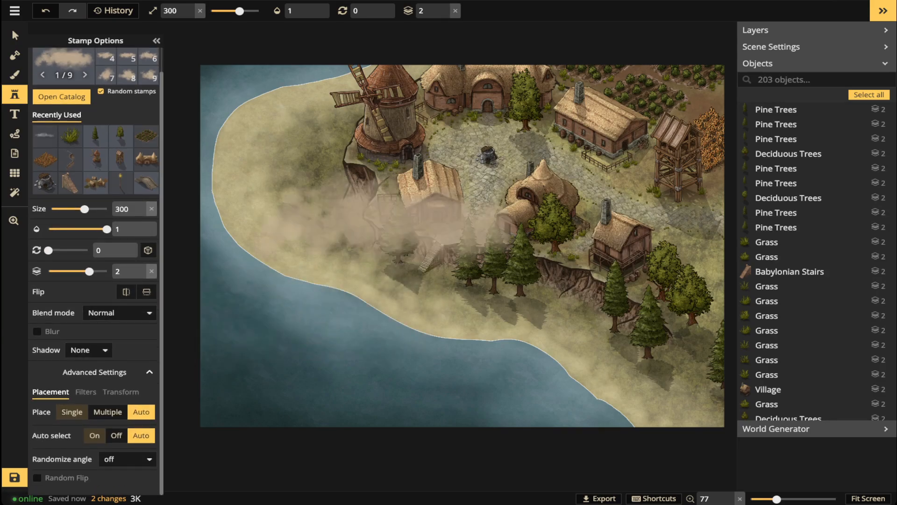
left_click(86, 392)
left_click_drag(87, 448, 67, 447)
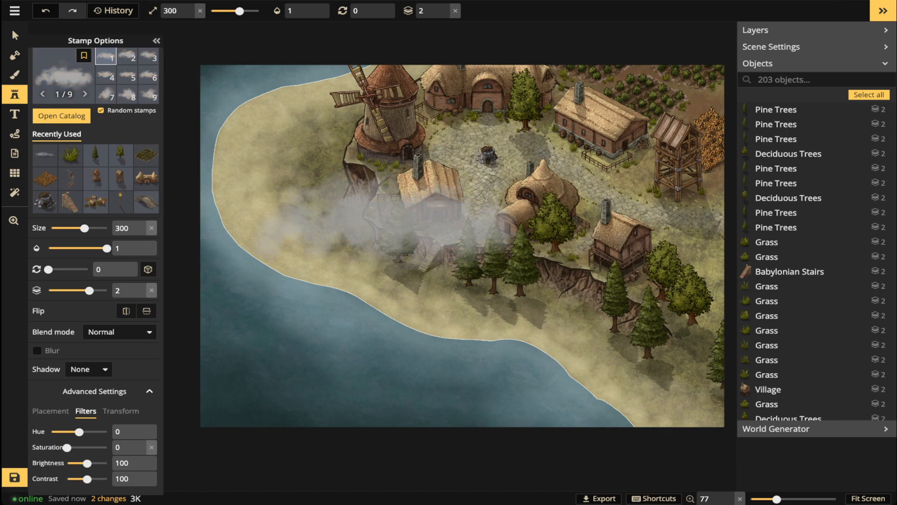
left_click(402, 222)
left_click_drag(87, 463, 94, 463)
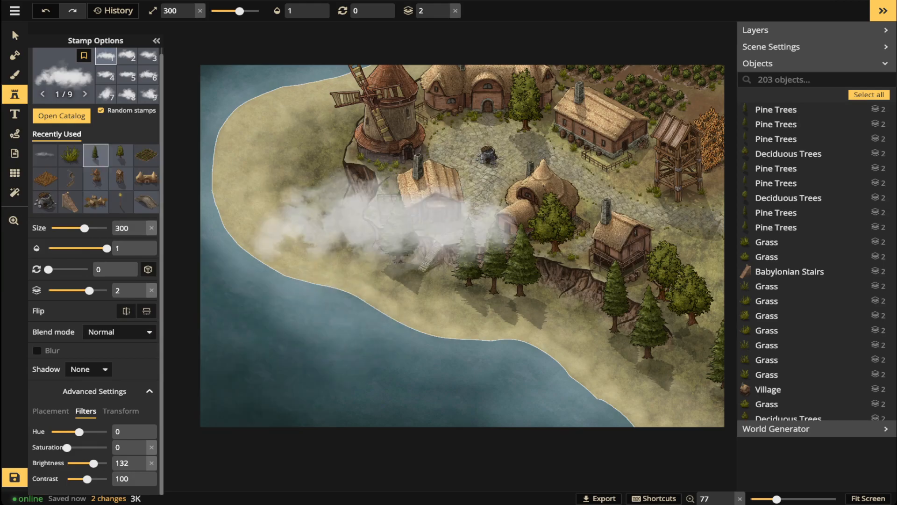
- Set the cloud stamp's opacity to 0.31 and scatter translucent clouds over the sea along the map's southern and western edges
left_click_drag(106, 248, 73, 248)
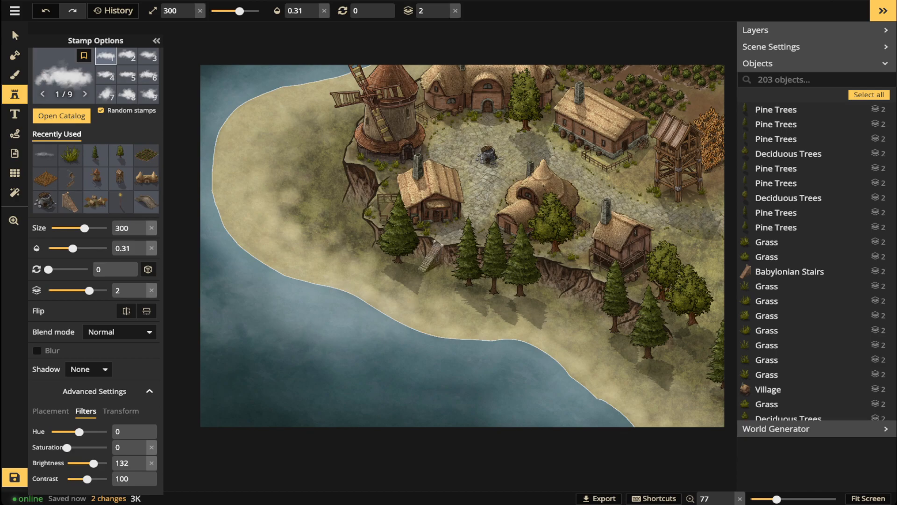
left_click(239, 395)
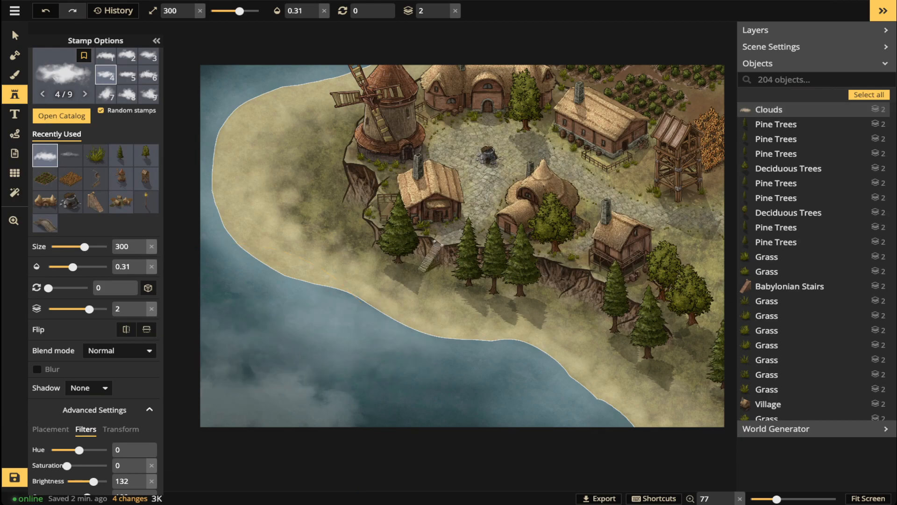
left_click(219, 372)
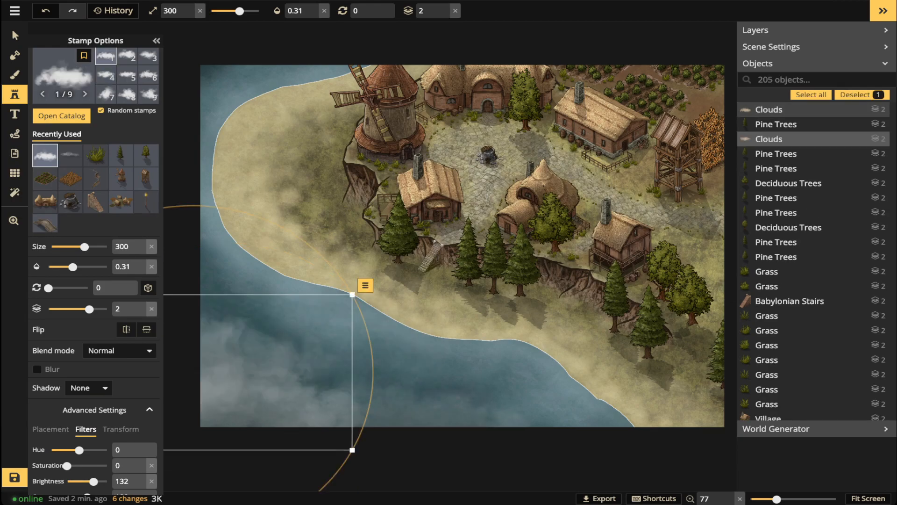
left_click(415, 418)
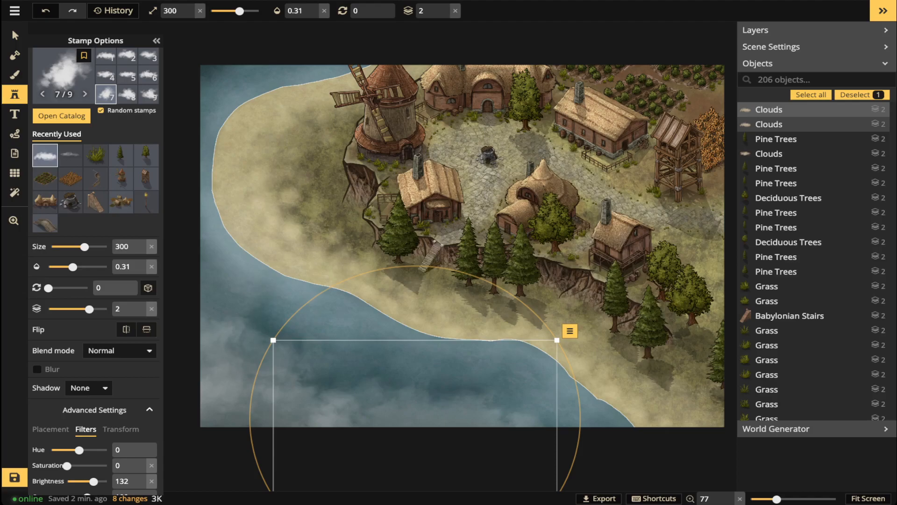
left_click(217, 286)
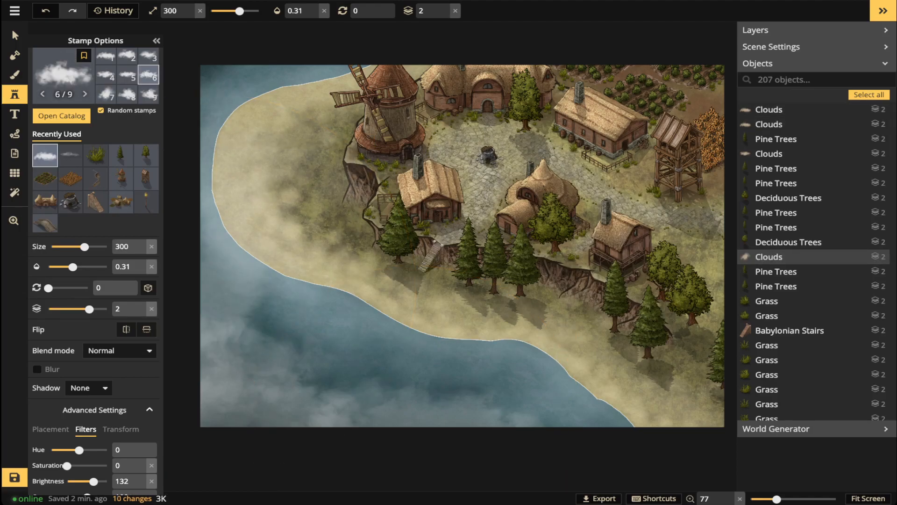
left_click(262, 162)
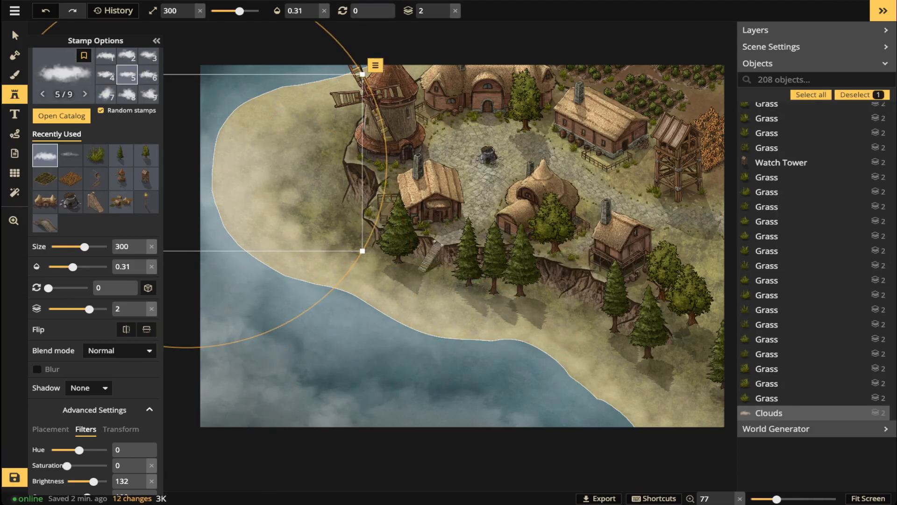
left_click(457, 331)
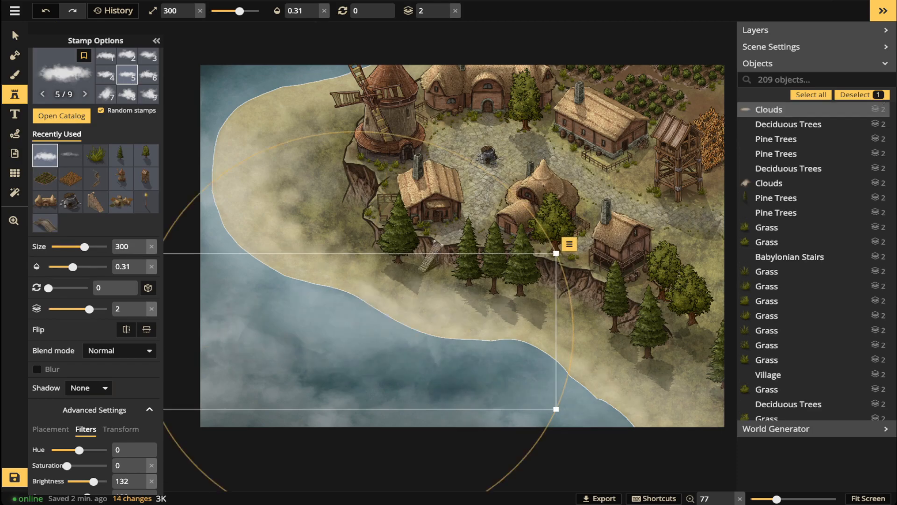
left_click(443, 326)
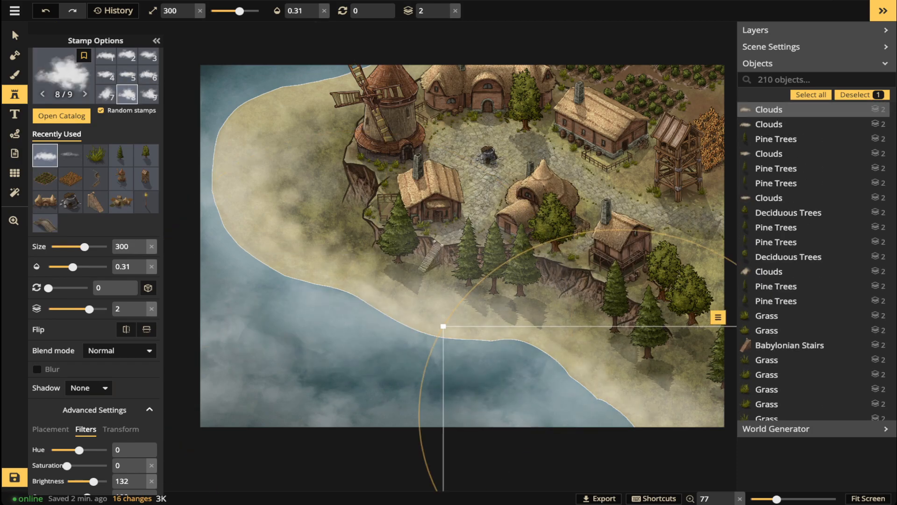
left_click(276, 411)
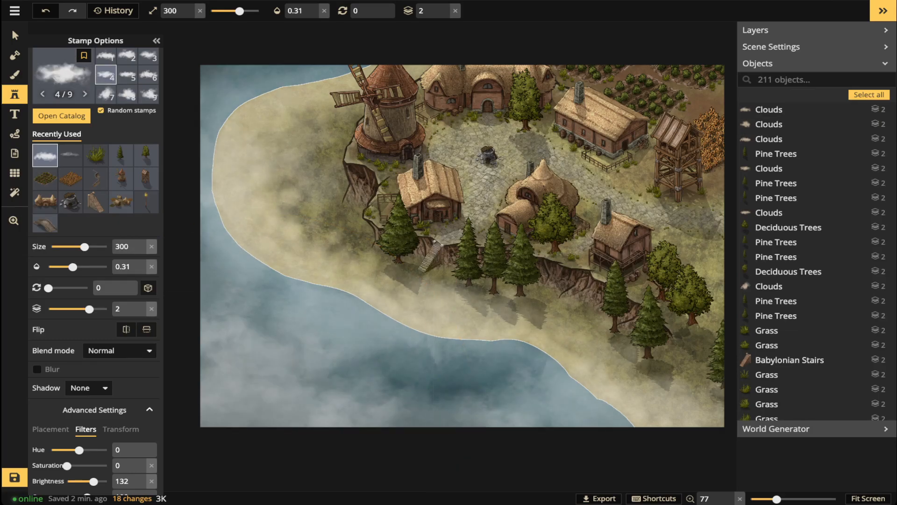
left_click(204, 100)
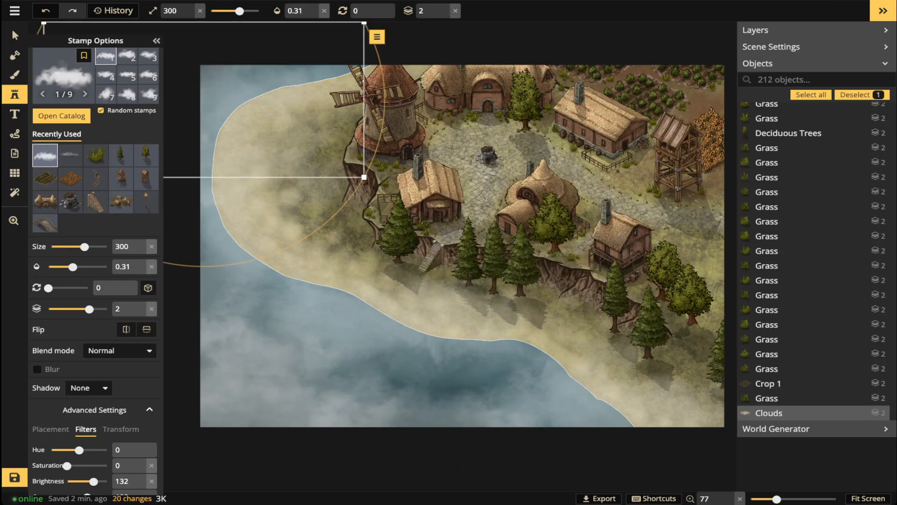
left_click(249, 323)
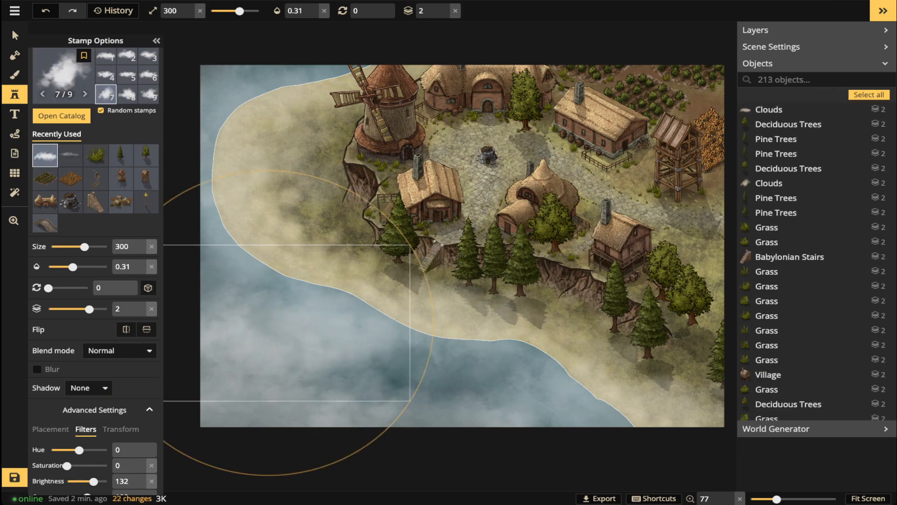
left_click(469, 369)
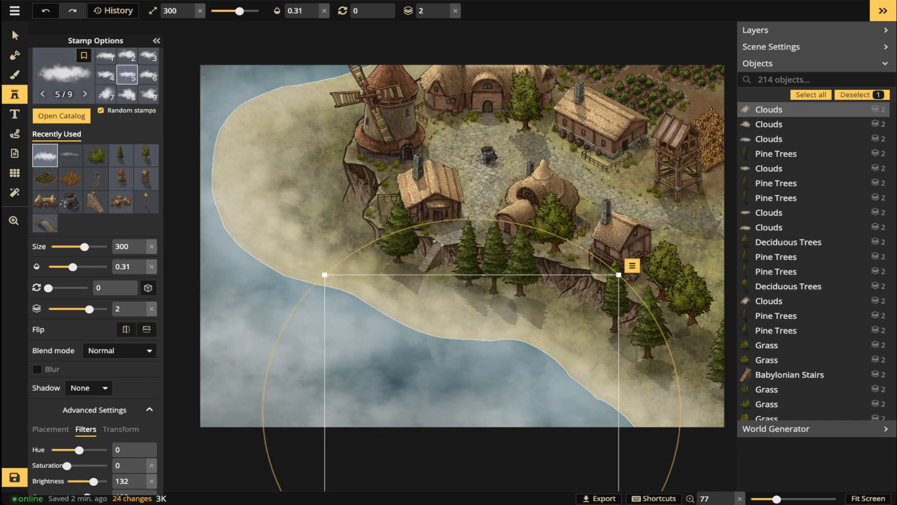
- Set the last placed cloud's opacity to 1, move it to the map's southwest corner and rotate it to 75 degrees
left_click(151, 266)
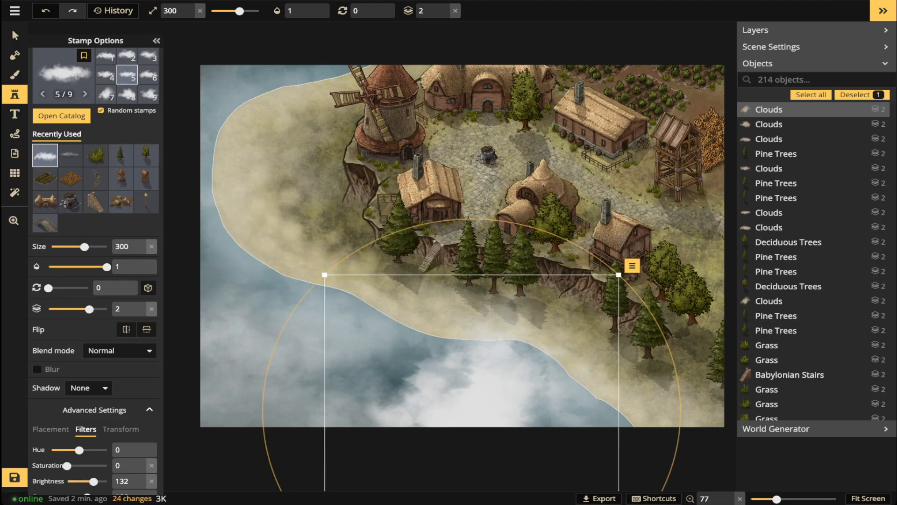
left_click(14, 35)
scroll(460, 423, "down", 2)
left_click_drag(460, 423, 235, 426)
scroll(240, 408, "up", 5)
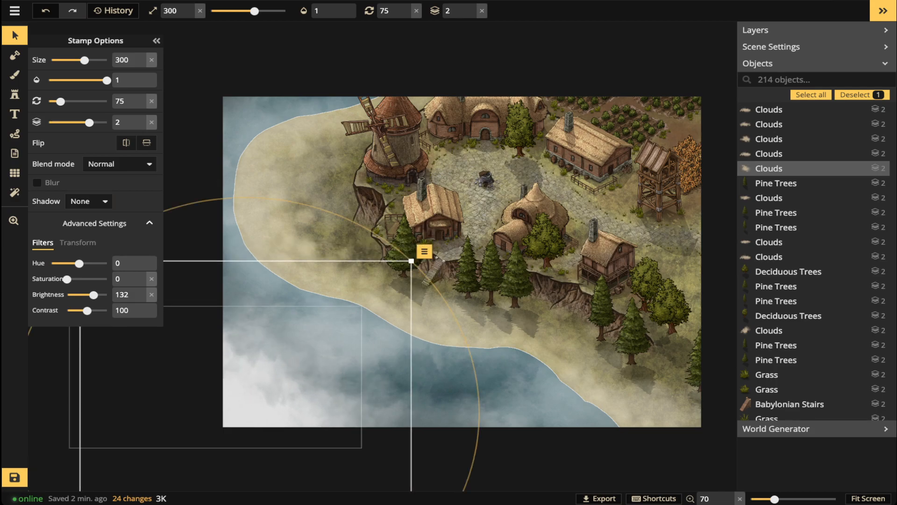
- Stamp fully opaque clouds with rotation 0 at the middle of the southern edge and at the western edge of the map
left_click(15, 94)
scroll(435, 456, "down", 5)
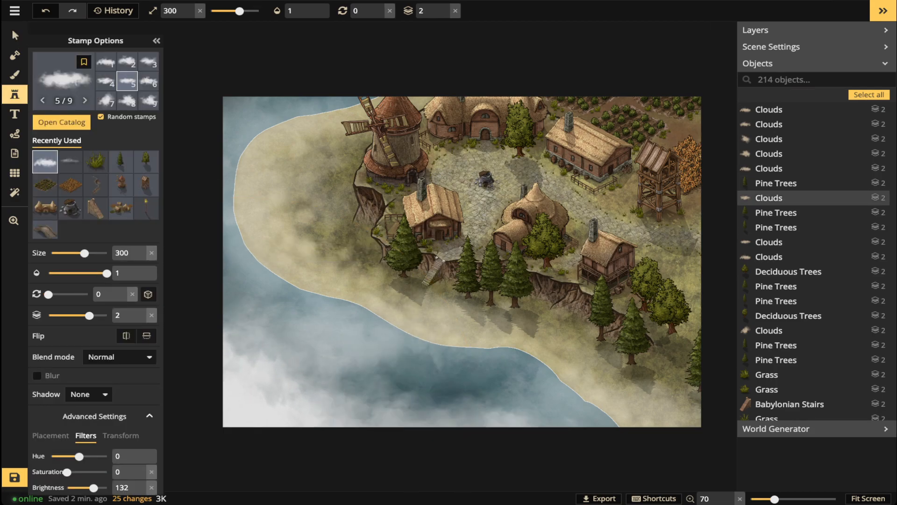
left_click(455, 457)
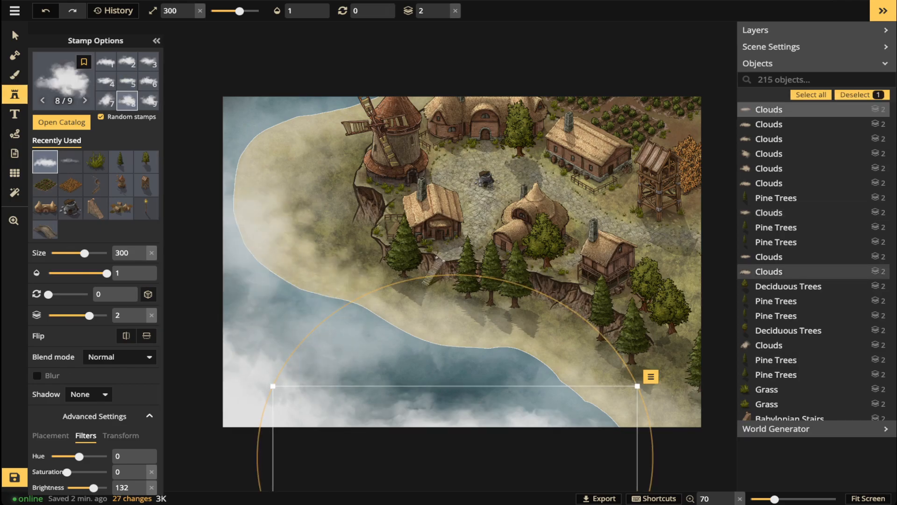
key("space")
left_click_drag(435, 280, 519, 285)
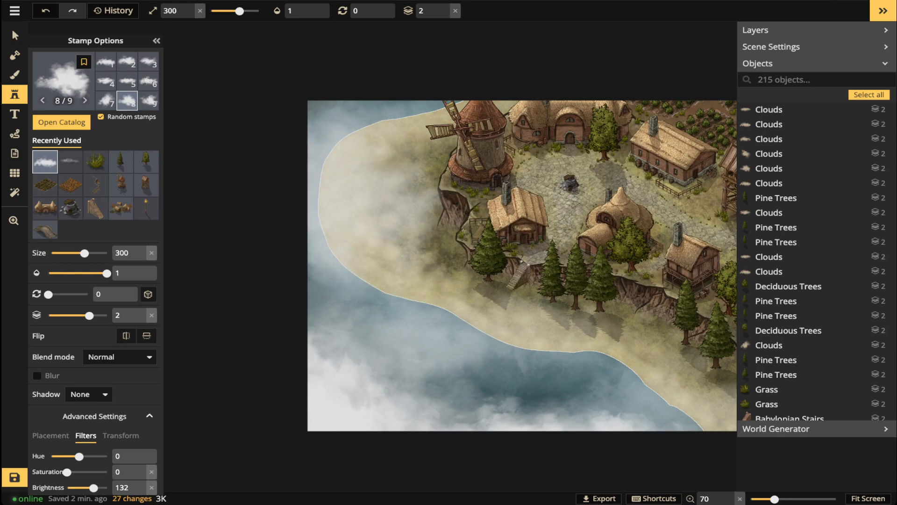
left_click(257, 215)
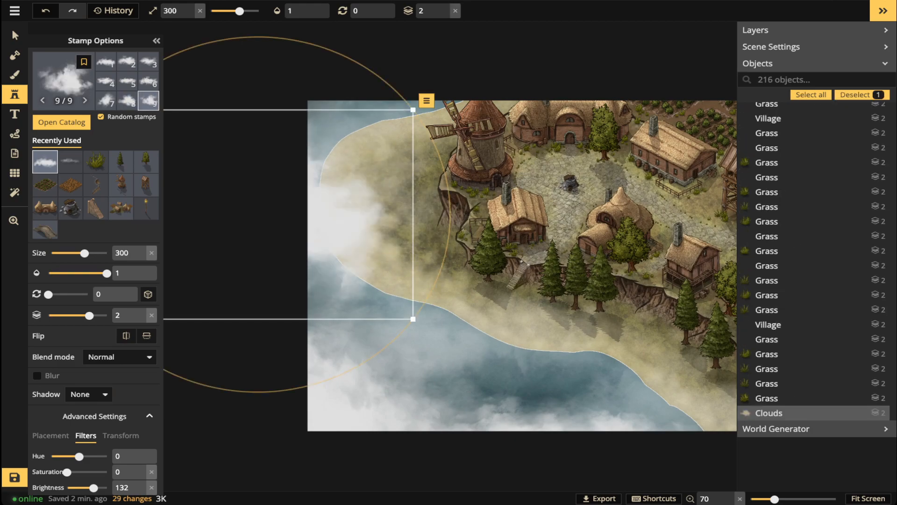
- Move the opaque cloud at the map's western edge outward, clearing the land along the shore
left_click(15, 35)
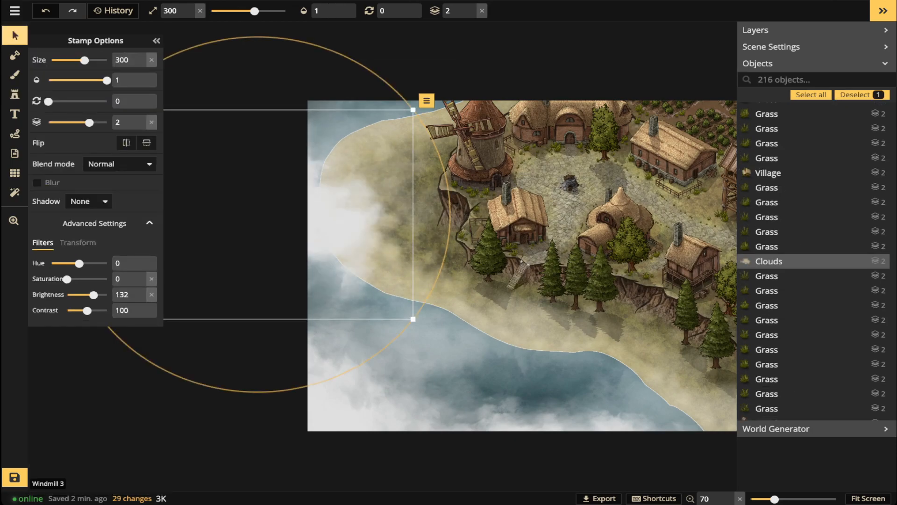
left_click(416, 203)
scroll(416, 203, "down", 1)
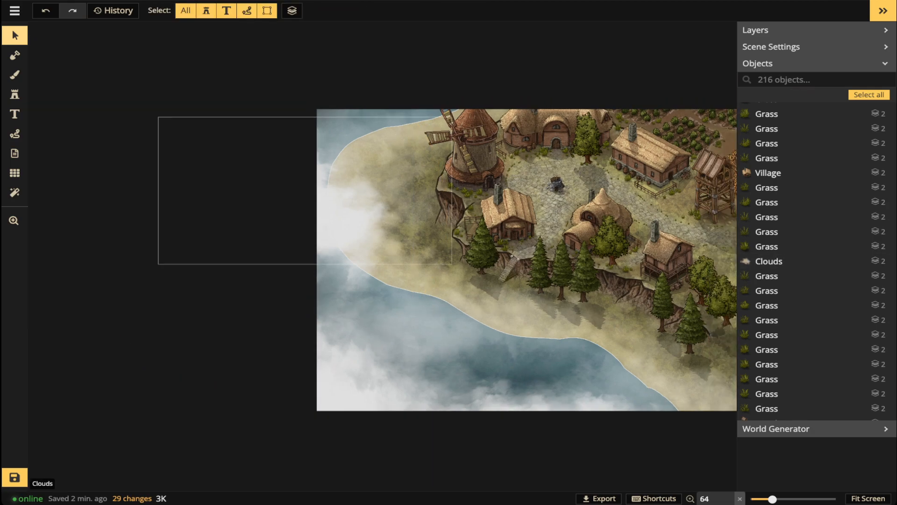
left_click(374, 208)
left_click_drag(434, 196, 433, 239)
scroll(374, 208, "up", 1)
left_click_drag(374, 208, 353, 213)
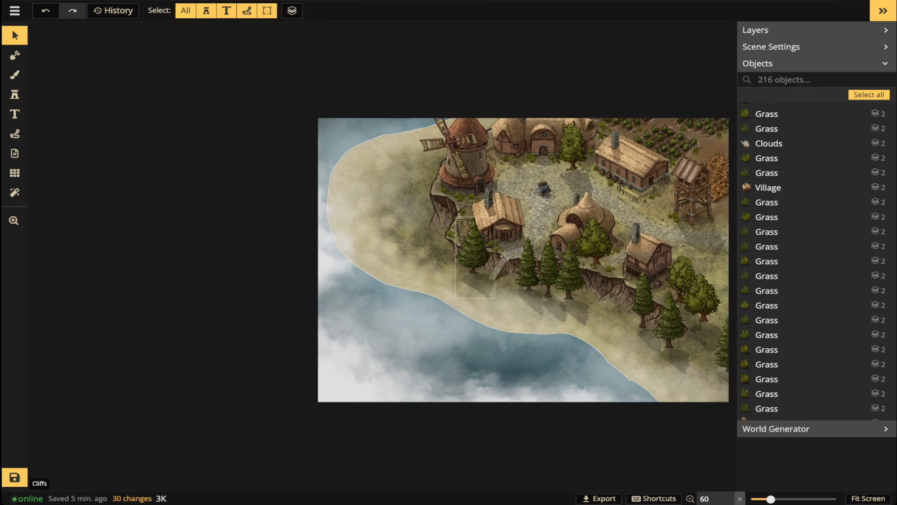
scroll(466, 308, "down", 1)
left_click_drag(465, 309, 423, 304)
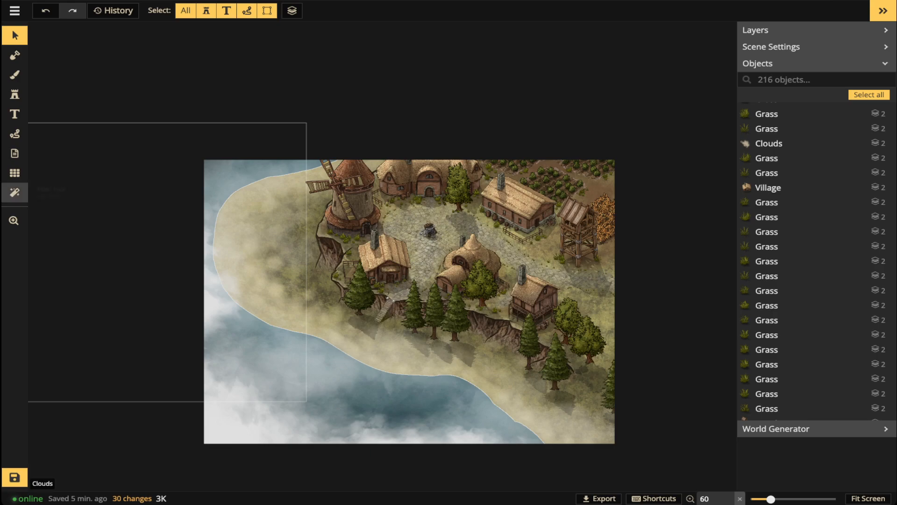
- Add the Night Filter texture filter to the whole map
left_click(14, 192)
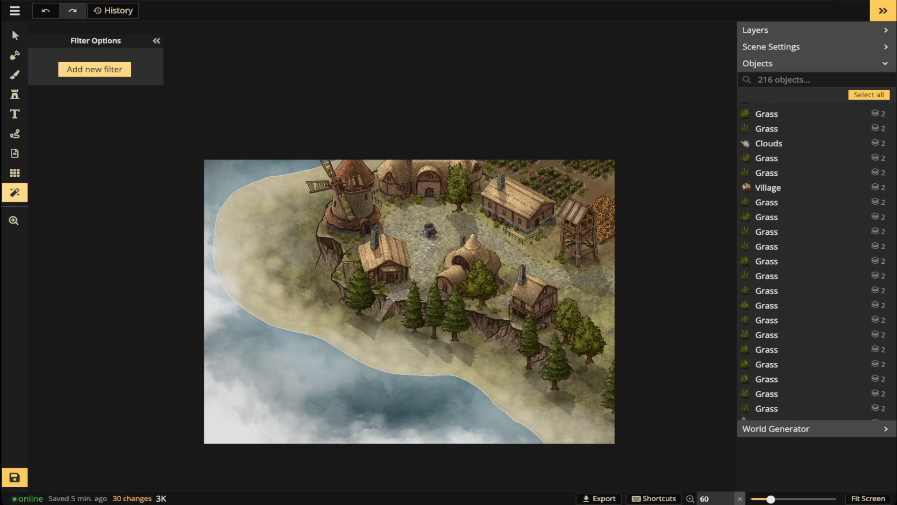
left_click(94, 69)
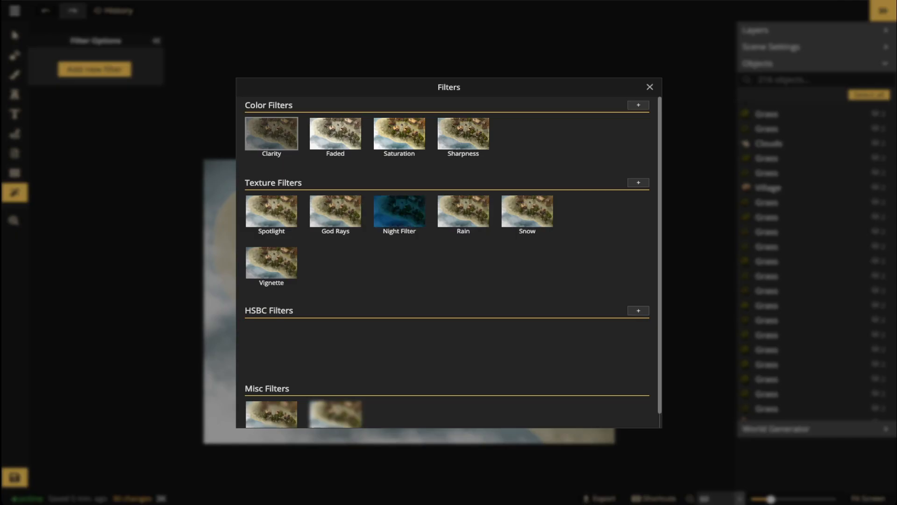
left_click(399, 210)
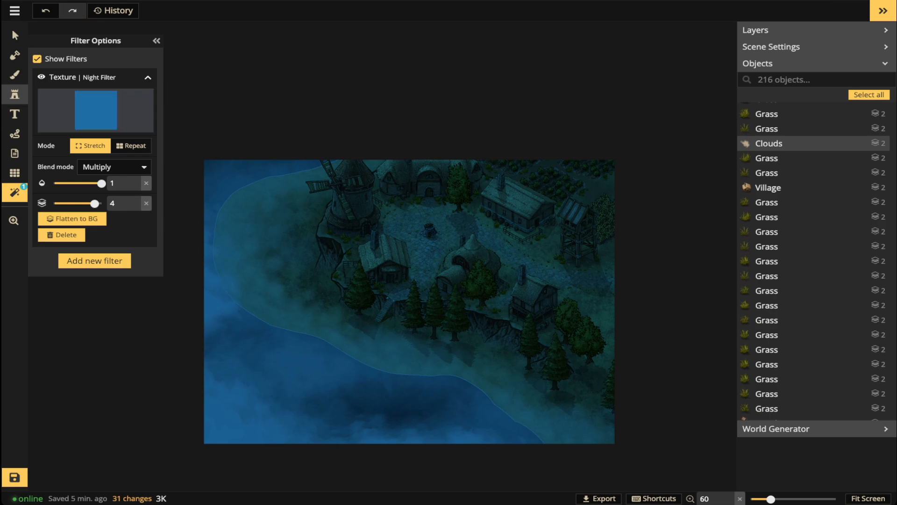
left_click(14, 35)
scroll(427, 249, "up", 4)
left_click_drag(426, 249, 352, 132)
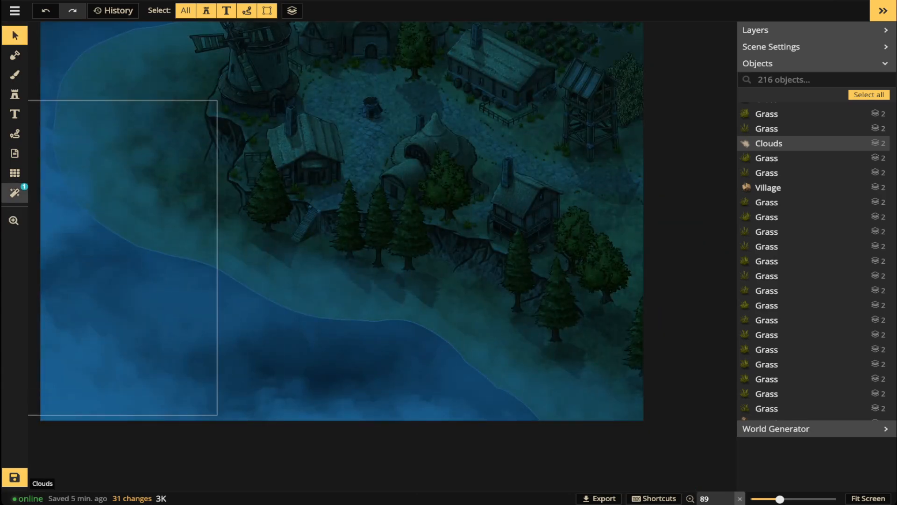
- Add a custom texture filter using the landscape frame texture with blue corners from Fantasy Battlemaps 2.0
left_click(15, 192)
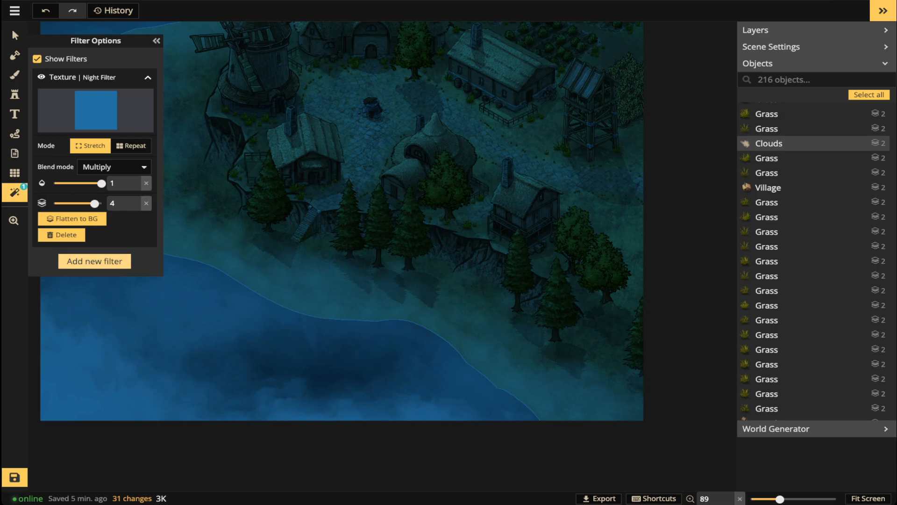
left_click(94, 261)
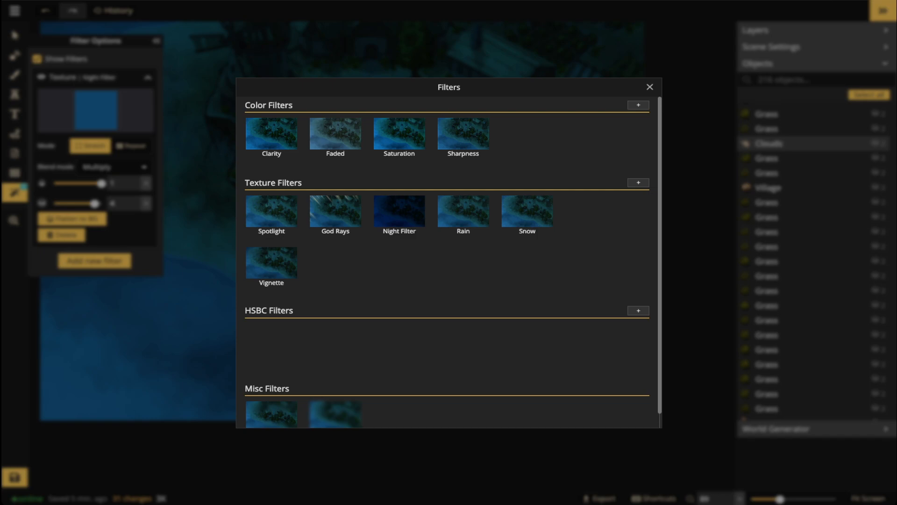
left_click(639, 182)
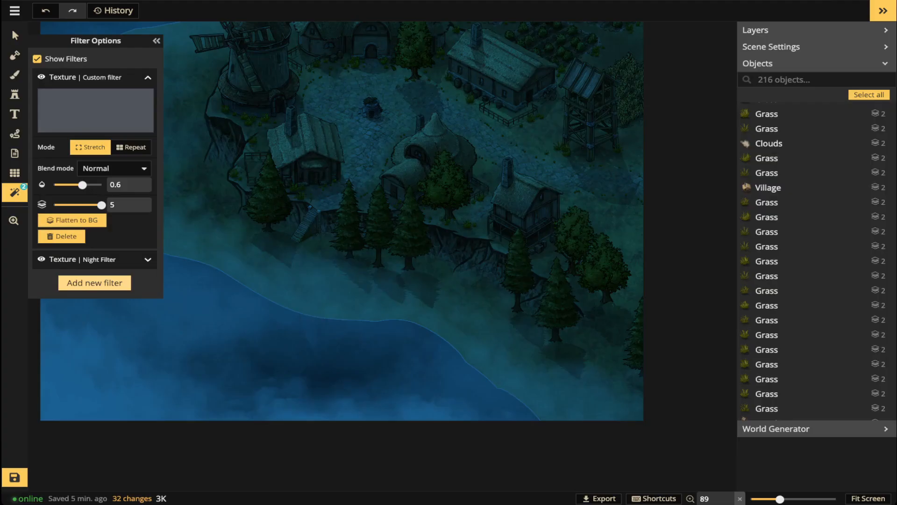
left_click(96, 110)
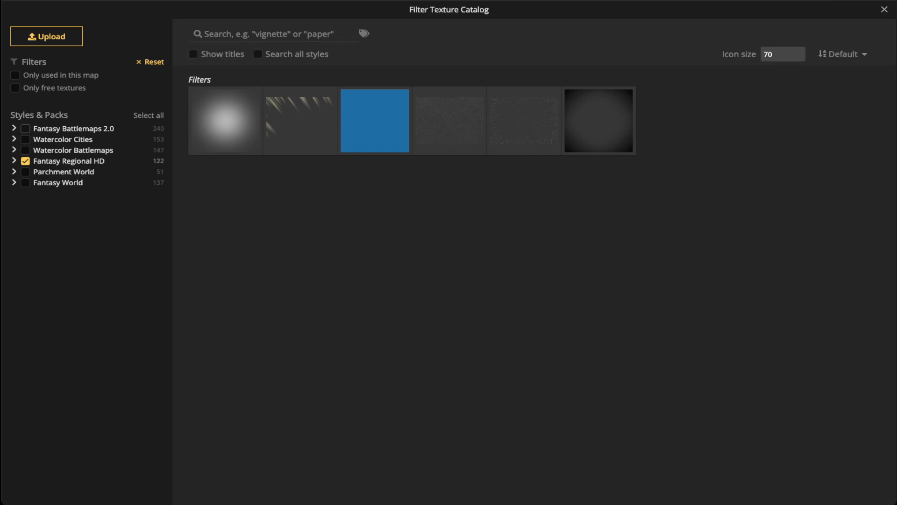
left_click(25, 129)
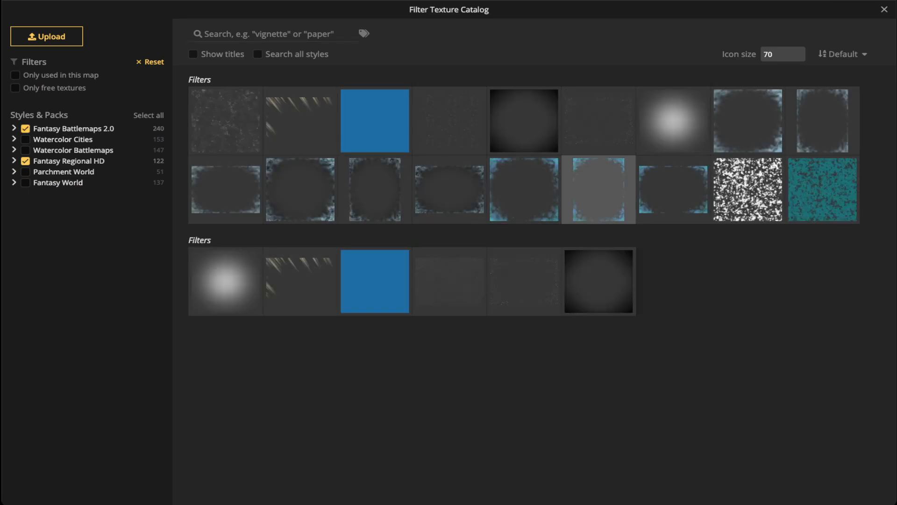
left_click(673, 190)
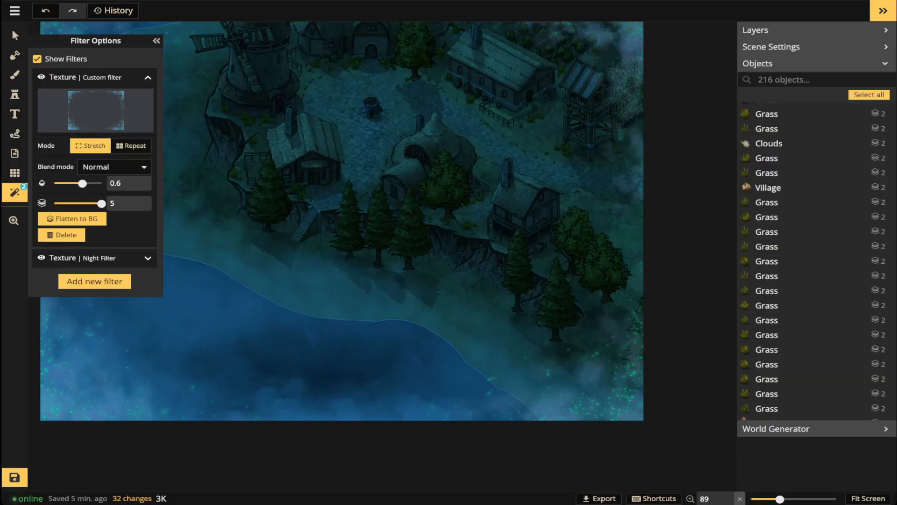
- Set the custom frame filter's opacity to 0.25
scroll(536, 237, "down", 2)
key("space")
left_click_drag(536, 237, 627, 243)
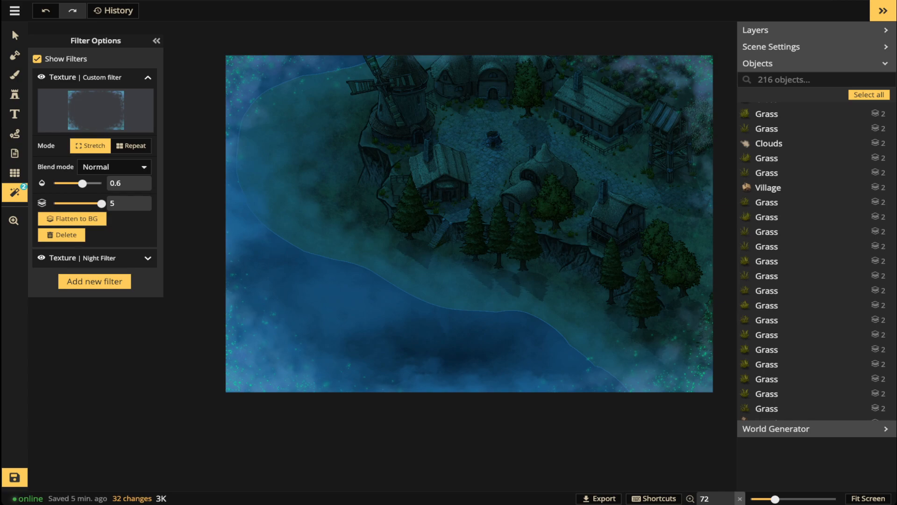
left_click_drag(82, 184, 66, 184)
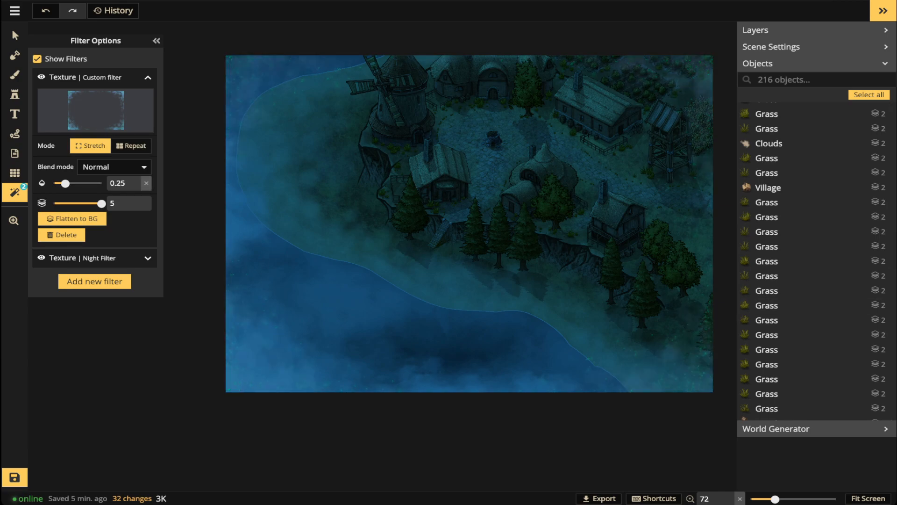
- Search the stamp catalog for LIGHT and choose the Light stamp set from Effects
scroll(494, 135, "up", 6)
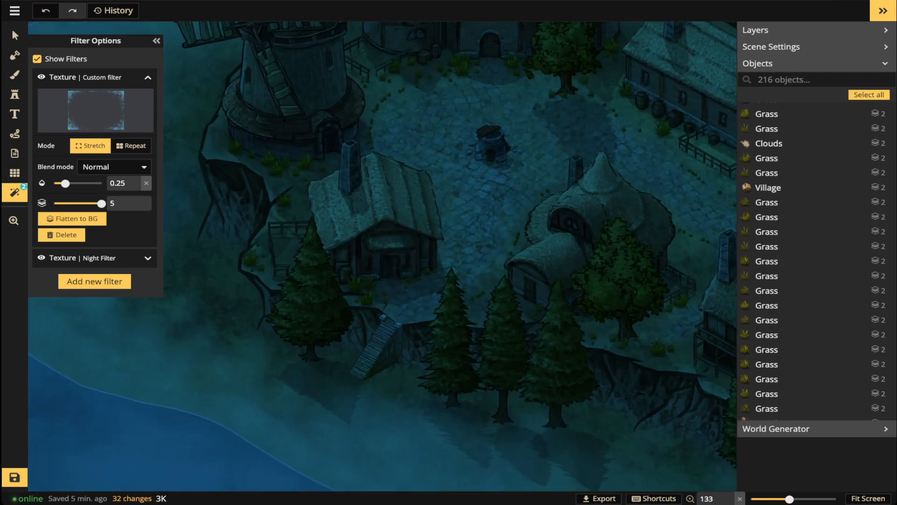
scroll(559, 105, "up", 9)
left_click_drag(559, 105, 418, 257)
left_click_drag(173, 126, 423, 250)
scroll(437, 187, "up", 4)
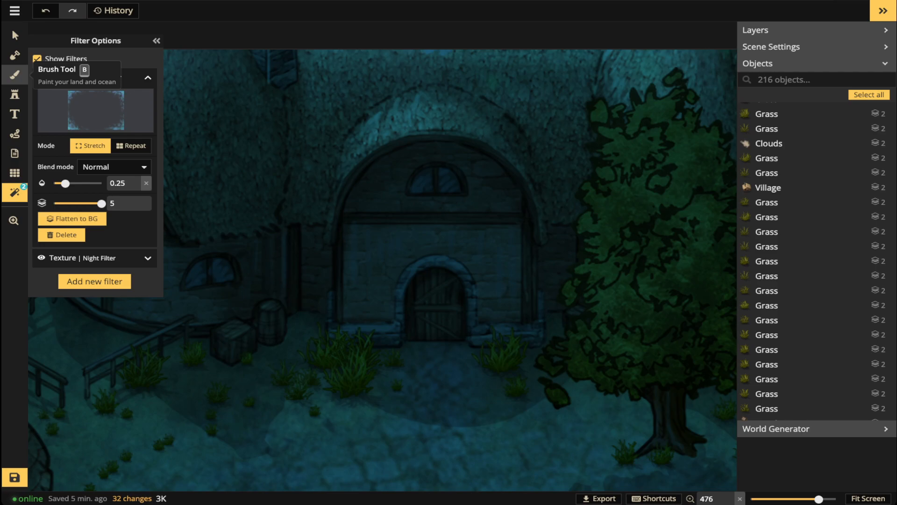
left_click(15, 94)
left_click(69, 74)
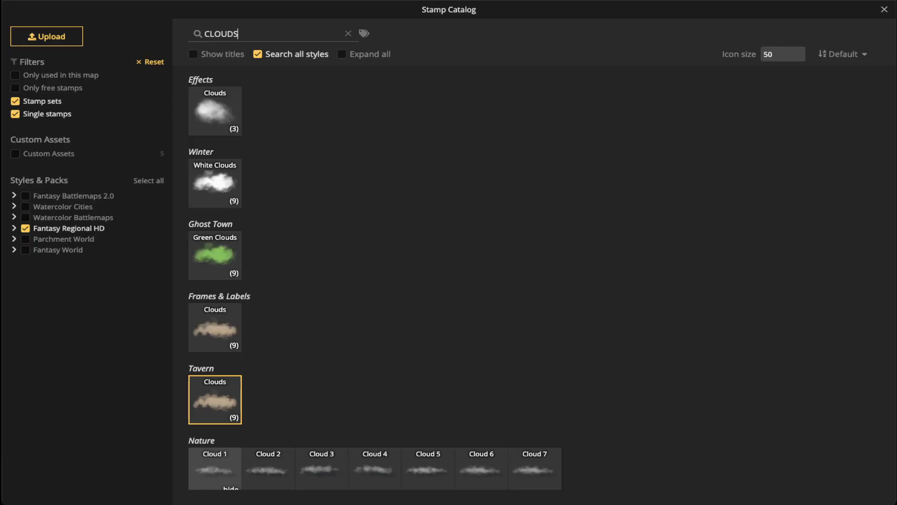
key("ctrl+a")
type("LIGHT")
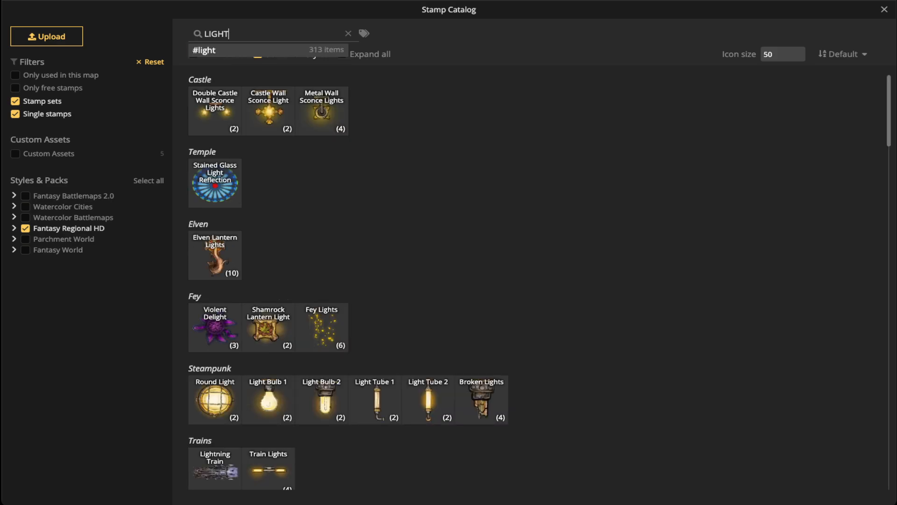
key("Return")
scroll(215, 266, "down", 5)
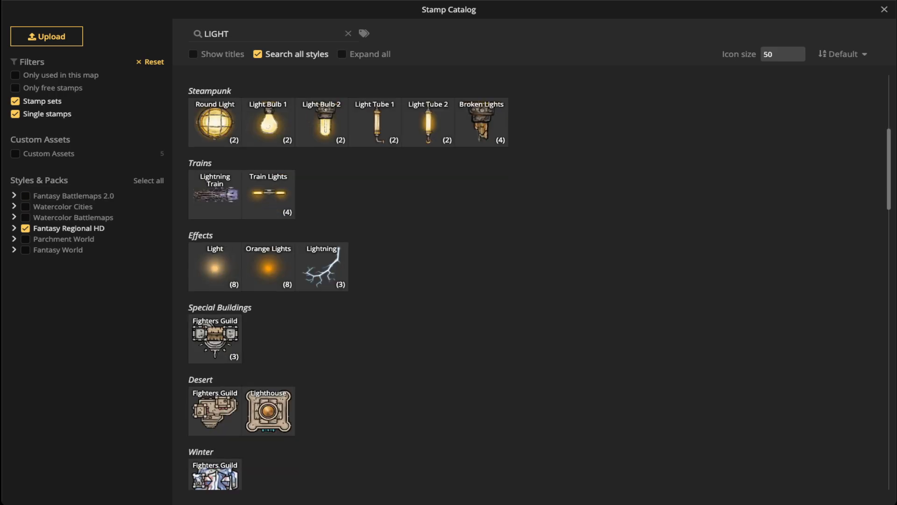
left_click(215, 267)
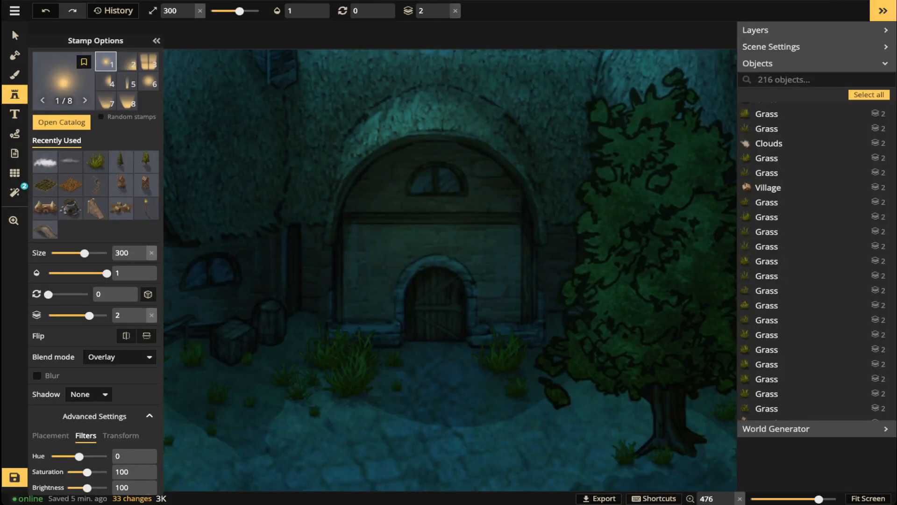
- Put the Light stamp on layer 5, place it over the arched window above the house door and shrink it to size 40
left_click(445, 7)
left_click(445, 7)
left_click(445, 7)
scroll(407, 214, "down", 8)
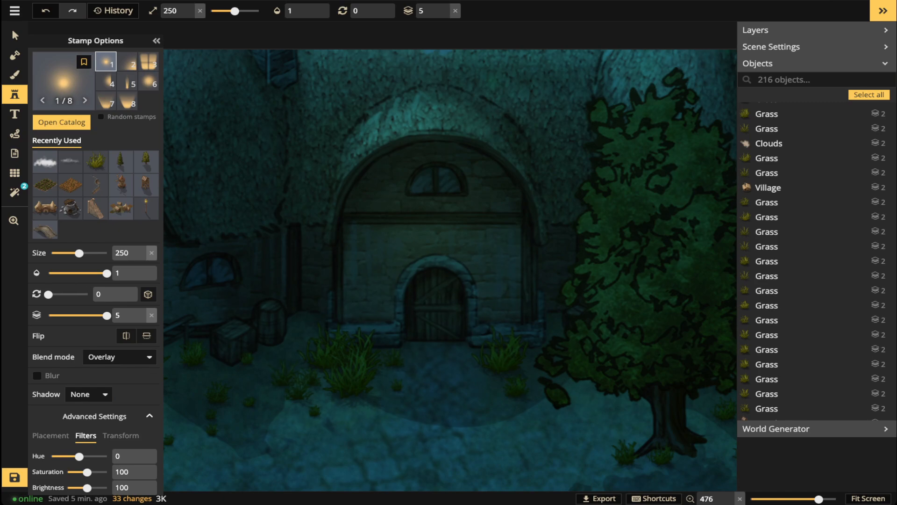
left_click_drag(406, 213, 393, 250)
scroll(393, 250, "up", 2)
scroll(412, 222, "up", 1)
scroll(413, 217, "down", 7)
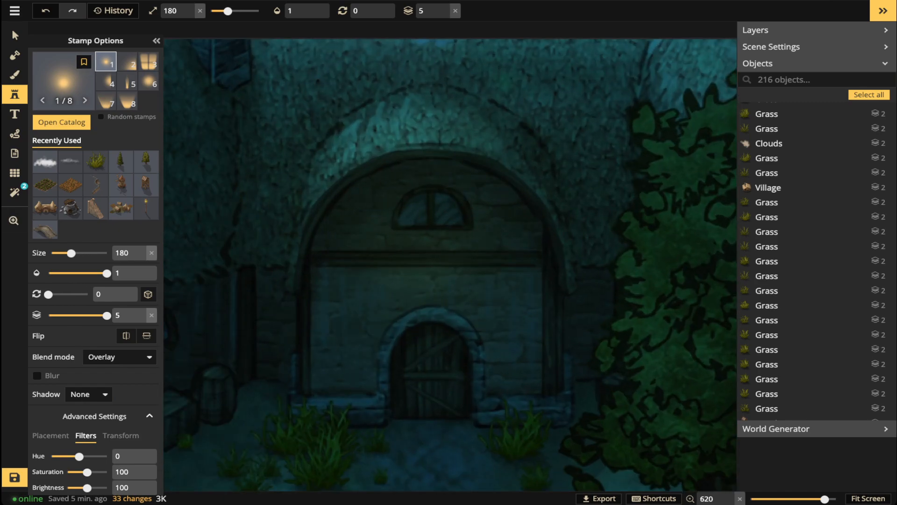
left_click(414, 215)
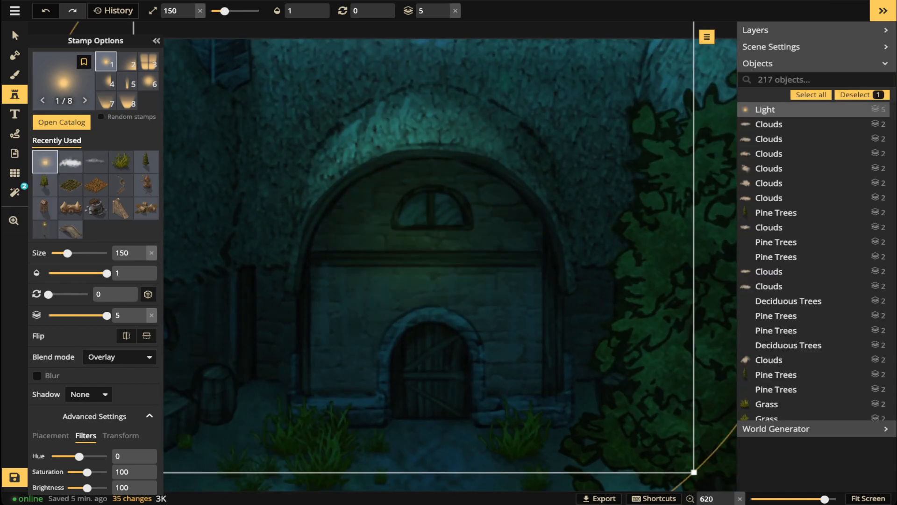
scroll(414, 215, "down", 10)
scroll(414, 208, "down", 1)
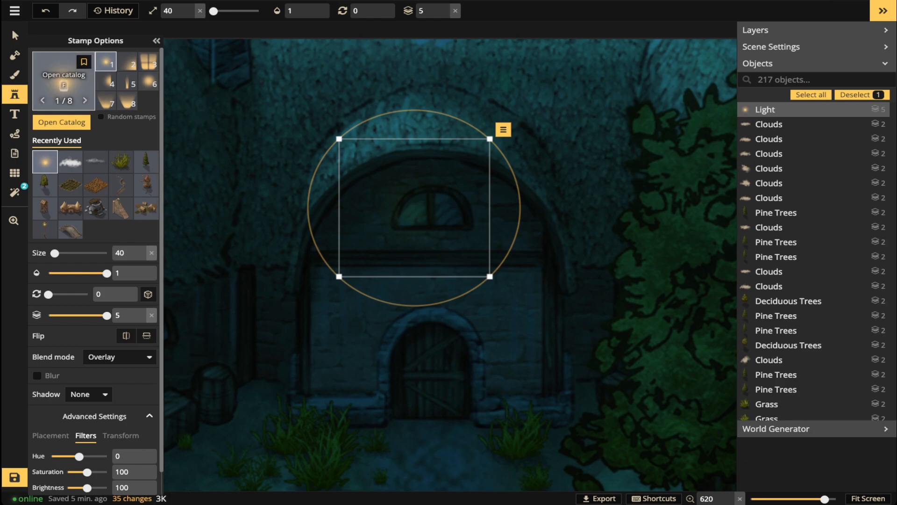
- Replace the light over the arched window with an Orange Lights stamp of size 40
left_click(64, 79)
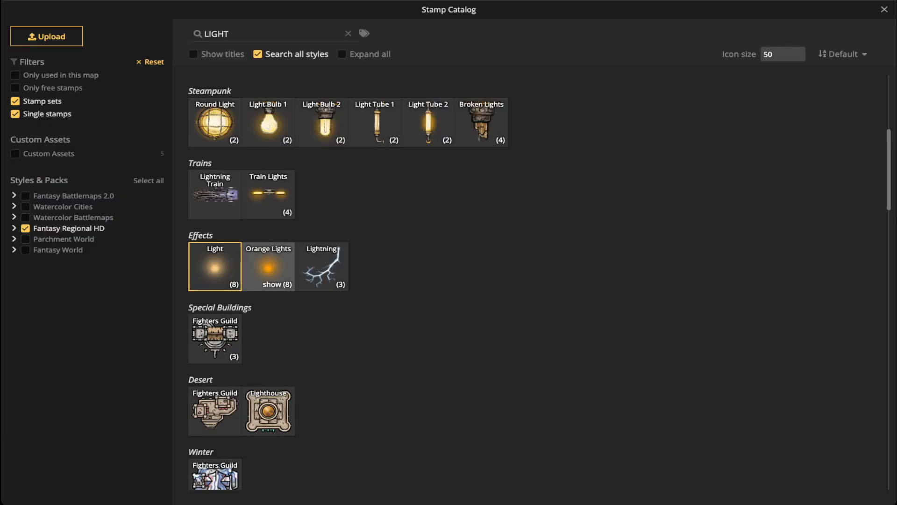
left_click(267, 265)
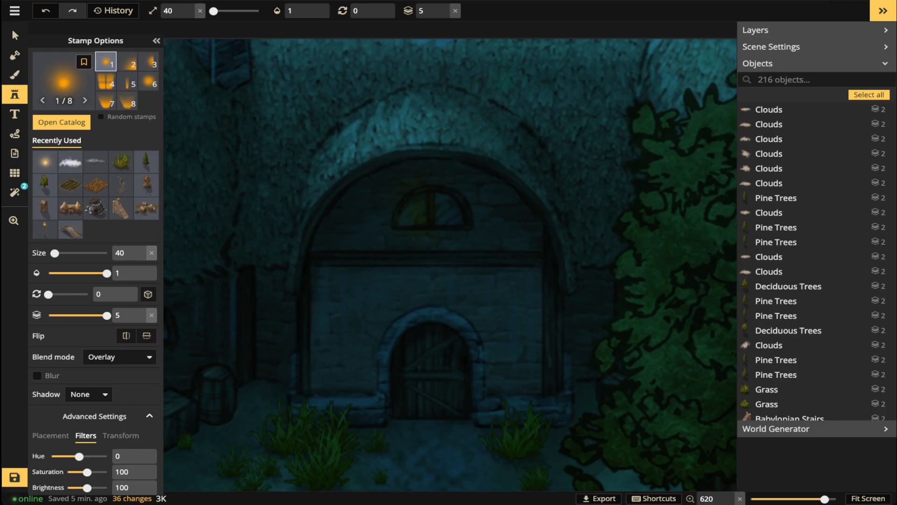
left_click(433, 211)
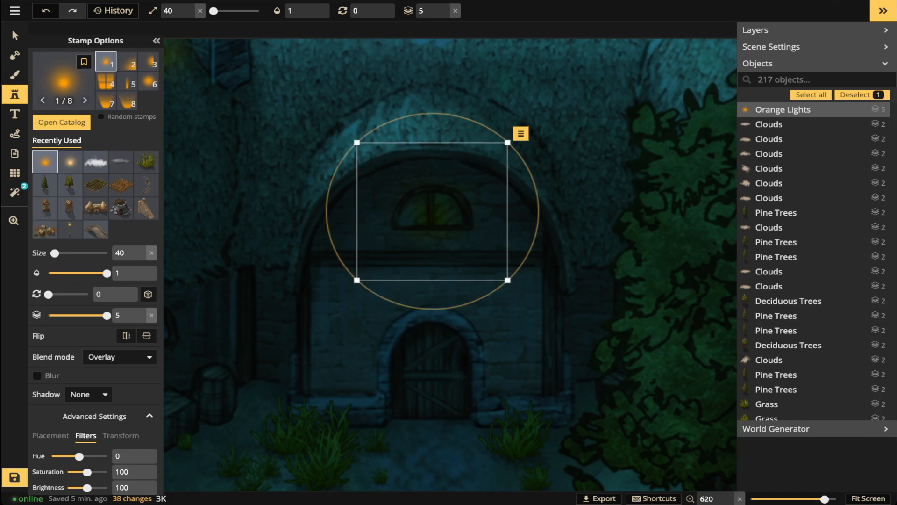
- Lower the Night Filter's layer by one
left_click(15, 35)
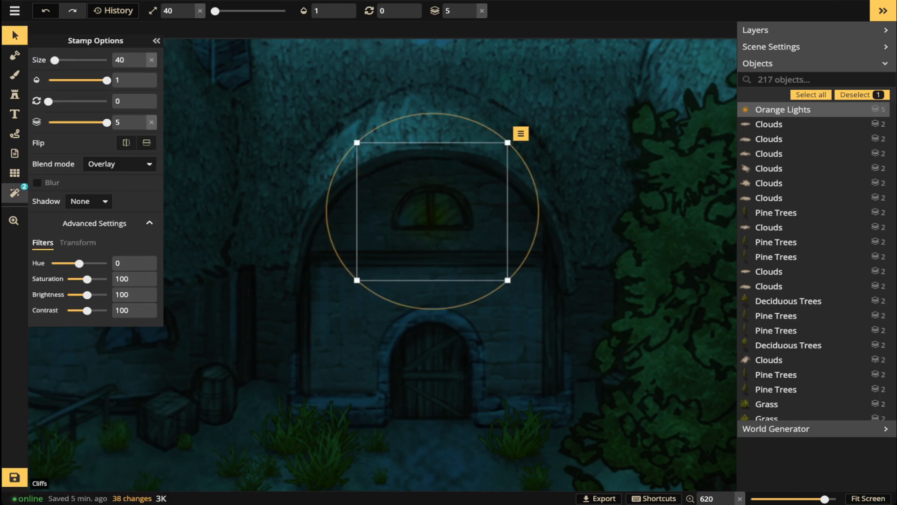
left_click(14, 193)
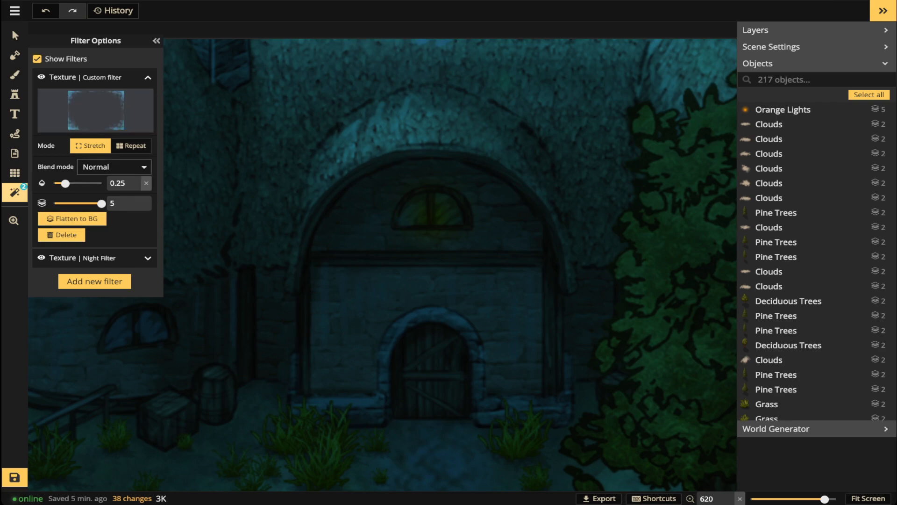
left_click(96, 258)
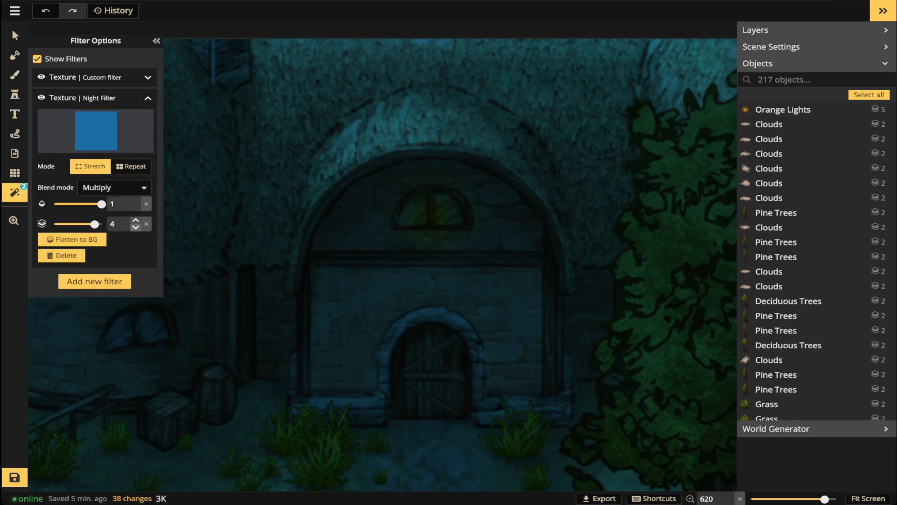
left_click(135, 228)
left_click(13, 29)
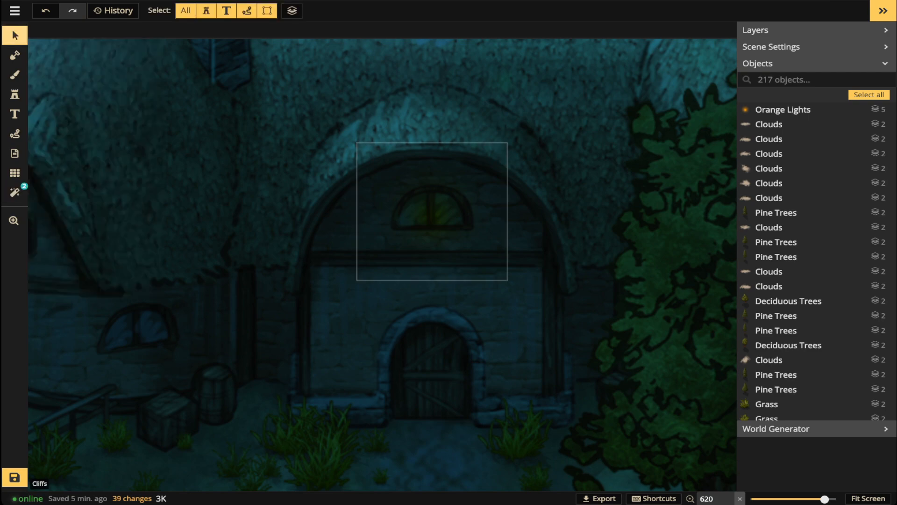
- Give the Orange Lights stamp over the arched window the Normal blend mode, recentre it and enlarge it to size 70
left_click(429, 210)
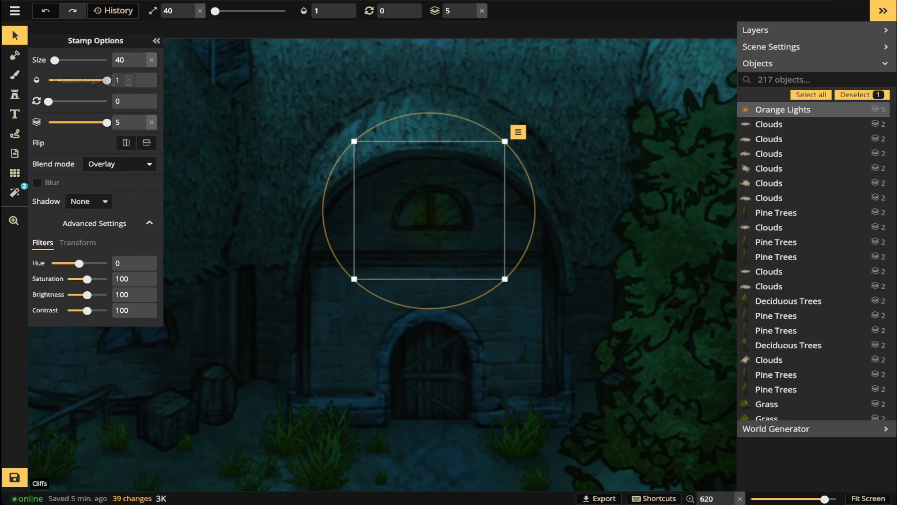
left_click(119, 164)
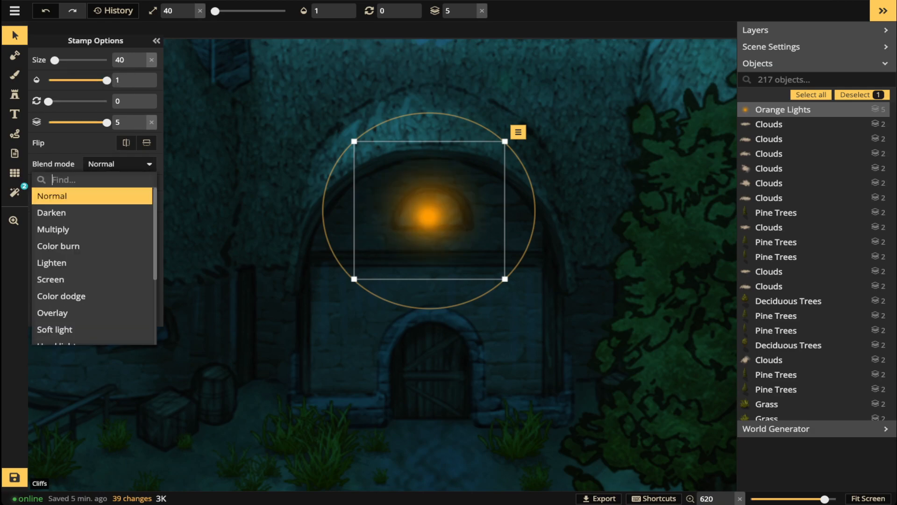
left_click(52, 195)
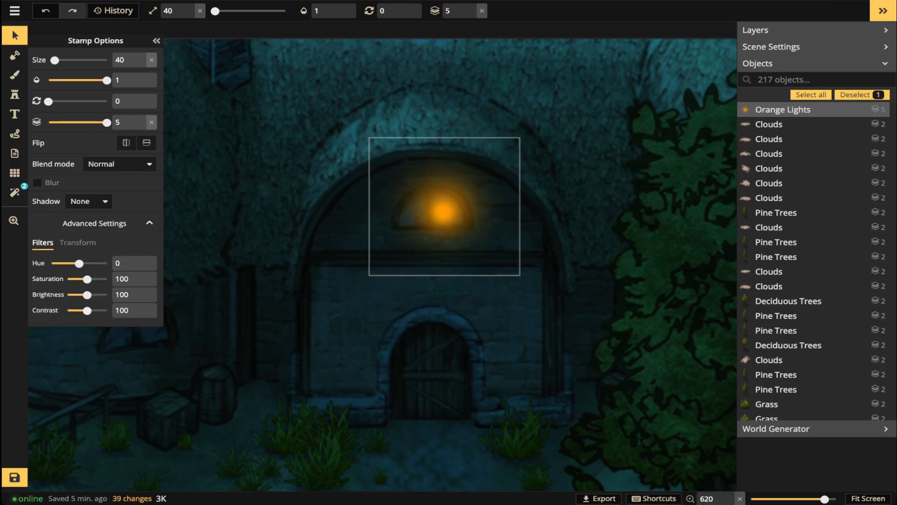
mouse_move(445, 212)
left_mouse_down()
mouse_move(419, 223)
mouse_move(428, 212)
left_mouse_up()
scroll(427, 212, "up", 1)
scroll(427, 212, "up", 2)
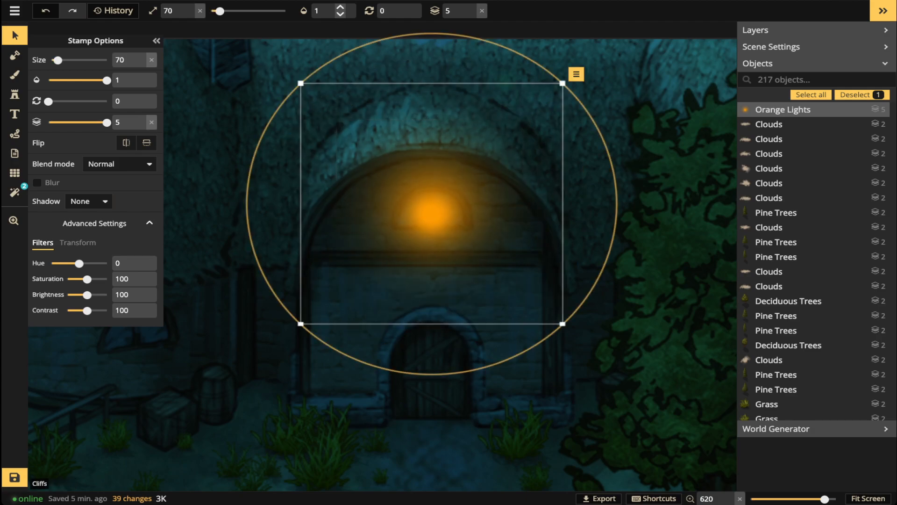
- Set the orange light's opacity to 0.47 and nudge it onto the centre of the arched window
left_click(348, 10)
type("0.47")
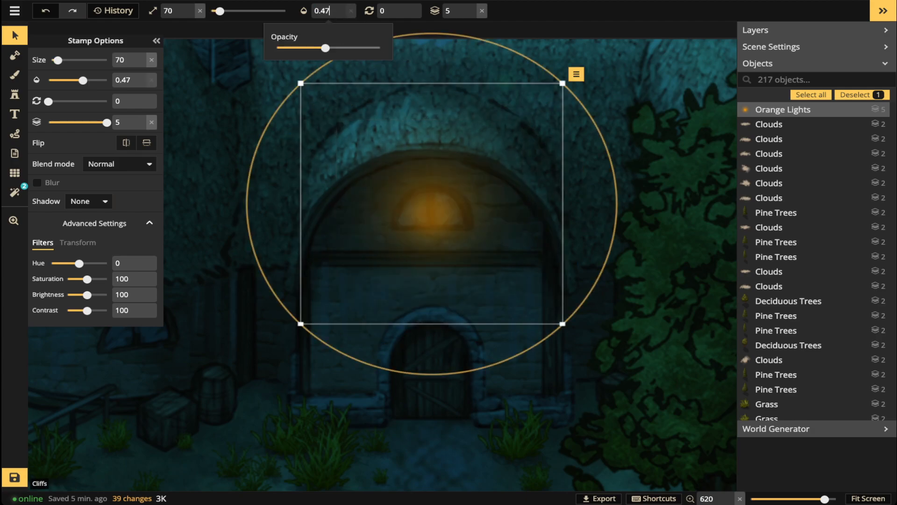
left_click_drag(430, 211, 428, 207)
scroll(428, 206, "down", 4)
scroll(429, 207, "down", 3)
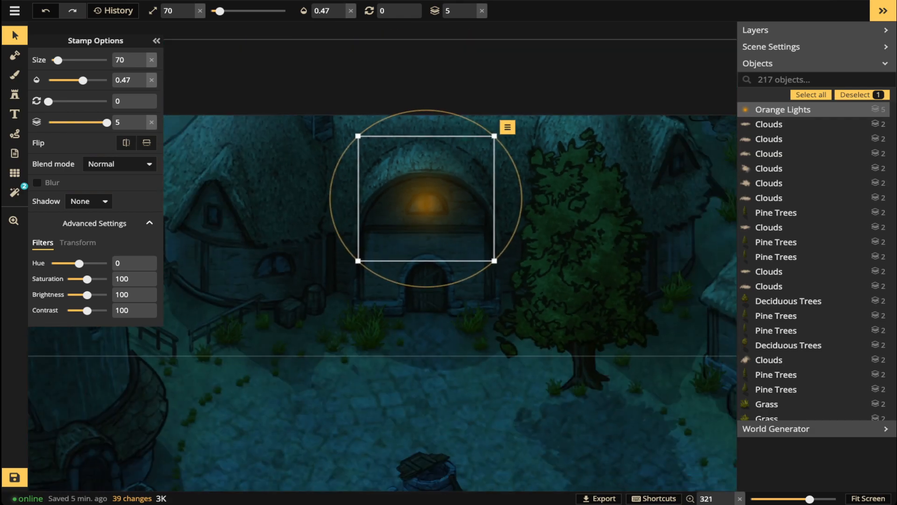
- Copy the orange light and place the copy over the neighbouring house's lower window beside the crates
scroll(387, 279, "up", 2)
key("ctrl+c")
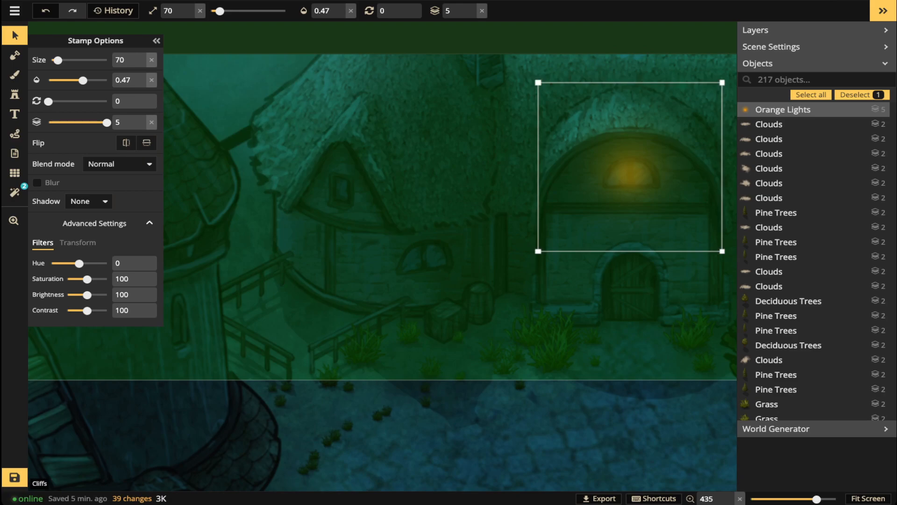
key("ctrl+v")
left_click_drag(408, 267, 425, 251)
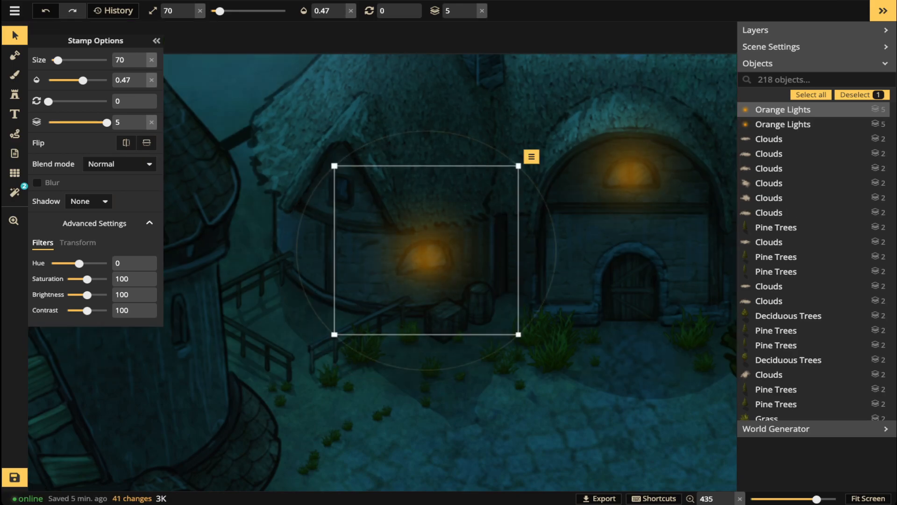
- Paste orange lights at size 60 over the three front windows of the long thatched house with the barrels
scroll(421, 243, "down", 3)
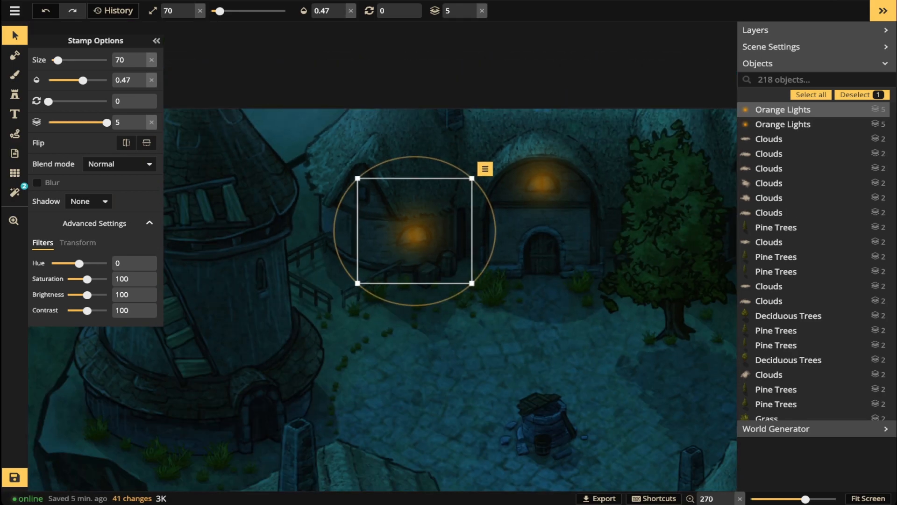
left_click_drag(579, 285, 295, 157)
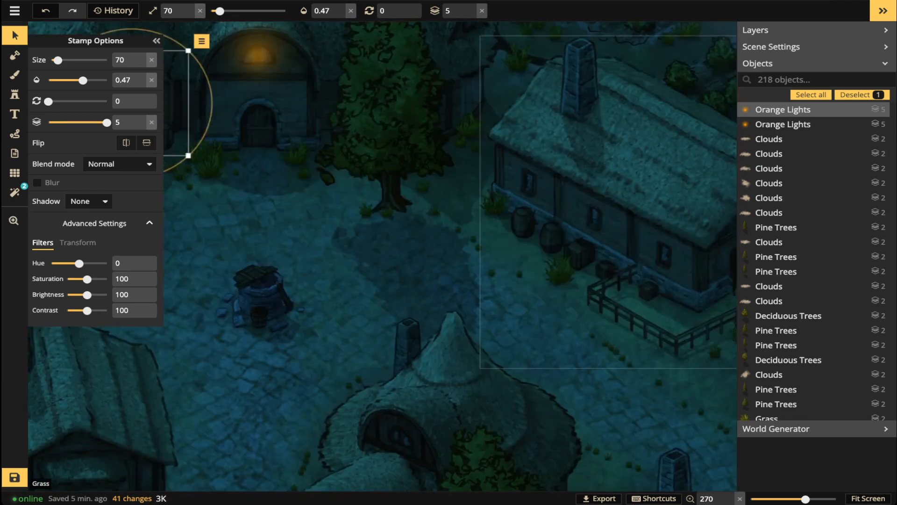
scroll(537, 201, "up", 5)
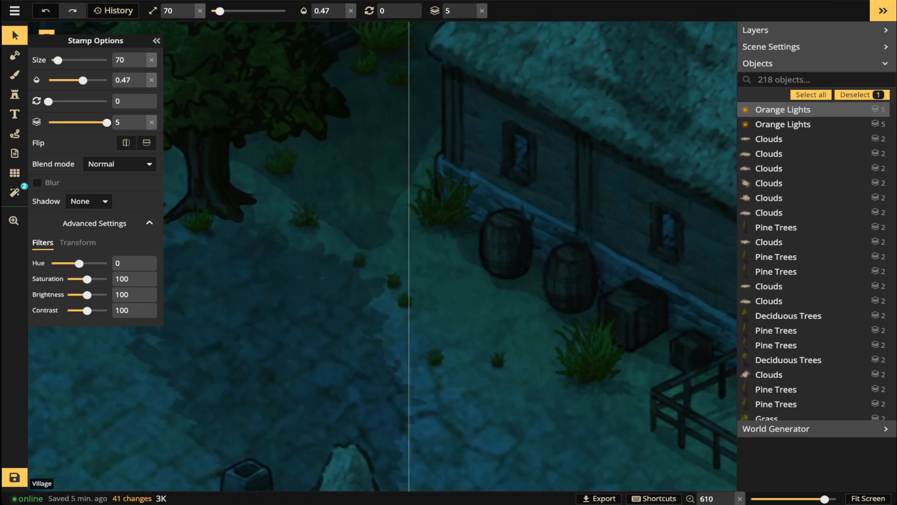
left_click(538, 262)
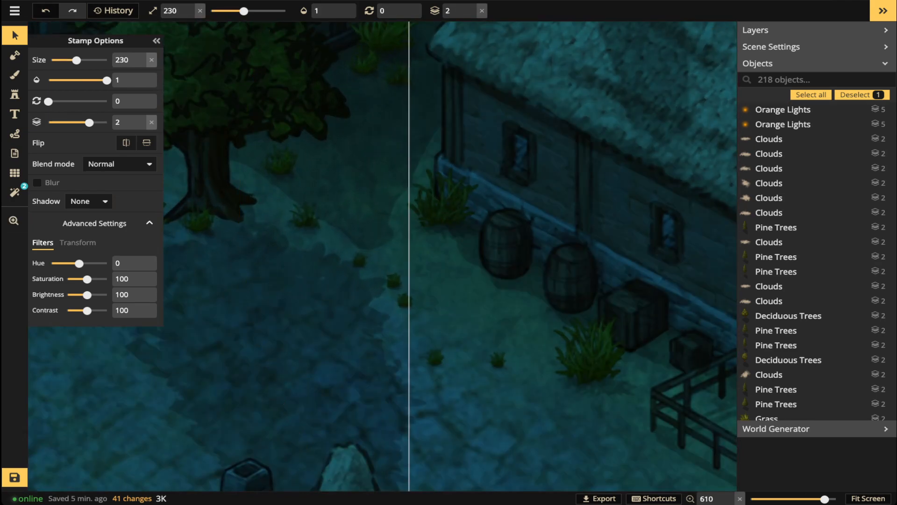
key("ctrl+v")
scroll(526, 165, "down", 1)
left_click_drag(527, 165, 522, 152)
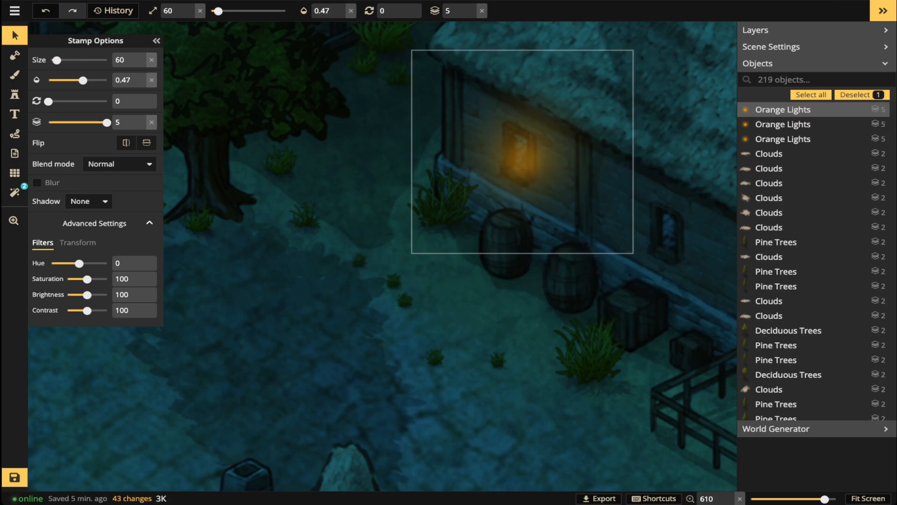
key("ctrl+v")
left_click_drag(656, 229, 296, 109)
key("space")
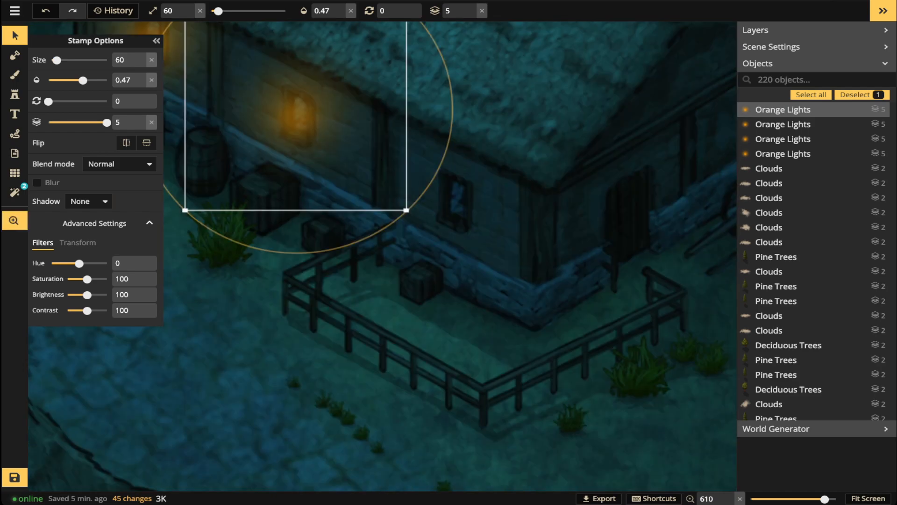
key("ctrl+v")
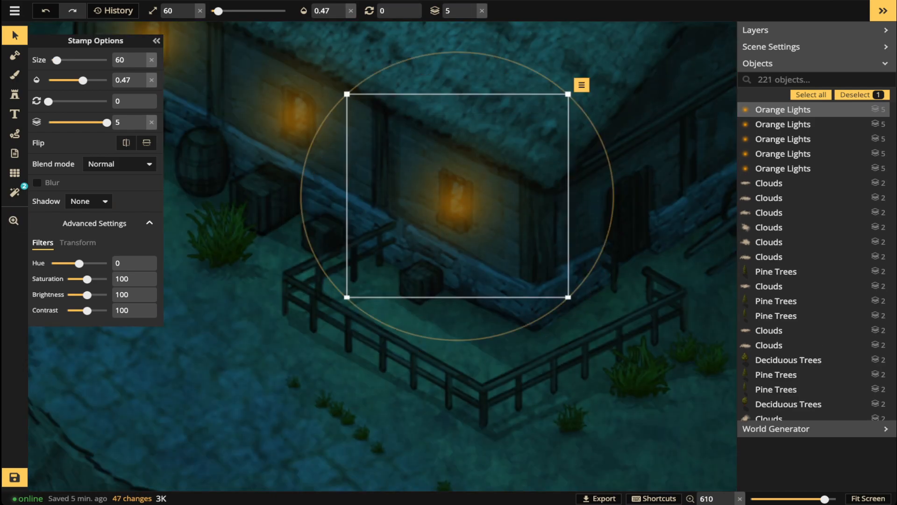
scroll(288, 153, "down", 5)
key("Escape")
- Paste an orange light of size 60 over each of the windmill tower's two windows
key("space")
left_click_drag(288, 154, 432, 142)
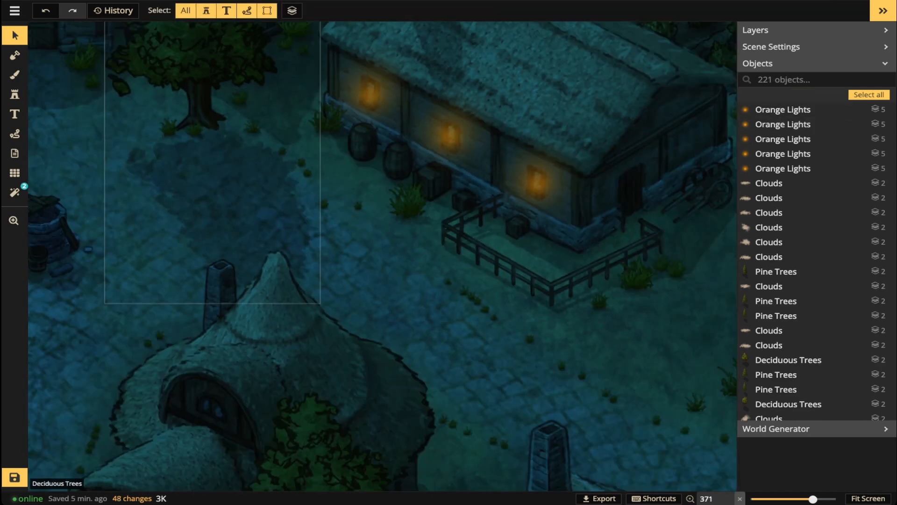
scroll(318, 187, "down", 8)
key("space")
left_click_drag(122, 180, 311, 188)
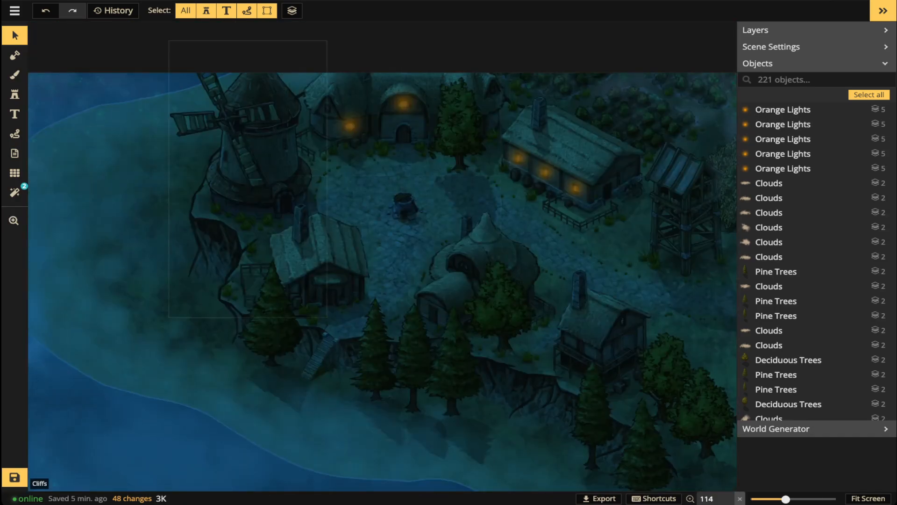
scroll(253, 138, "up", 5)
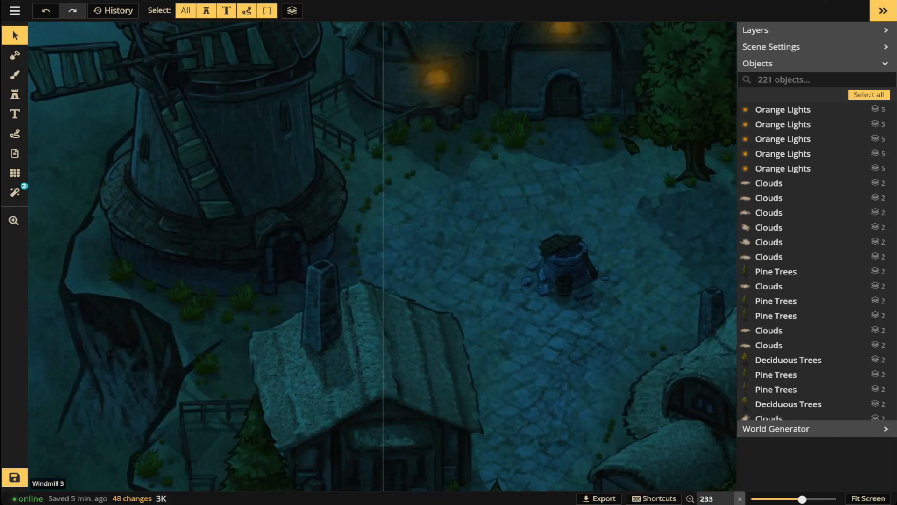
scroll(284, 134, "up", 4)
key("ctrl+v")
left_click_drag(284, 105, 285, 104)
key("space")
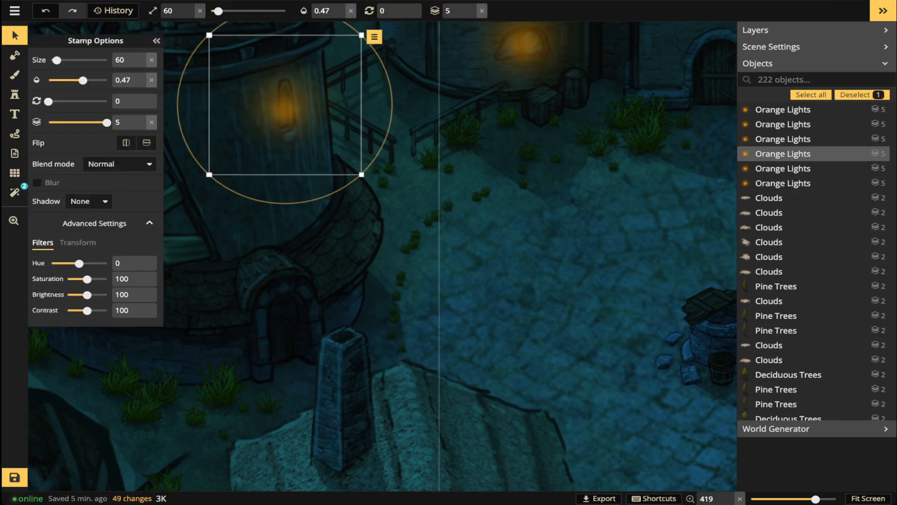
key("space")
left_click_drag(290, 187, 573, 191)
key("ctrl+v")
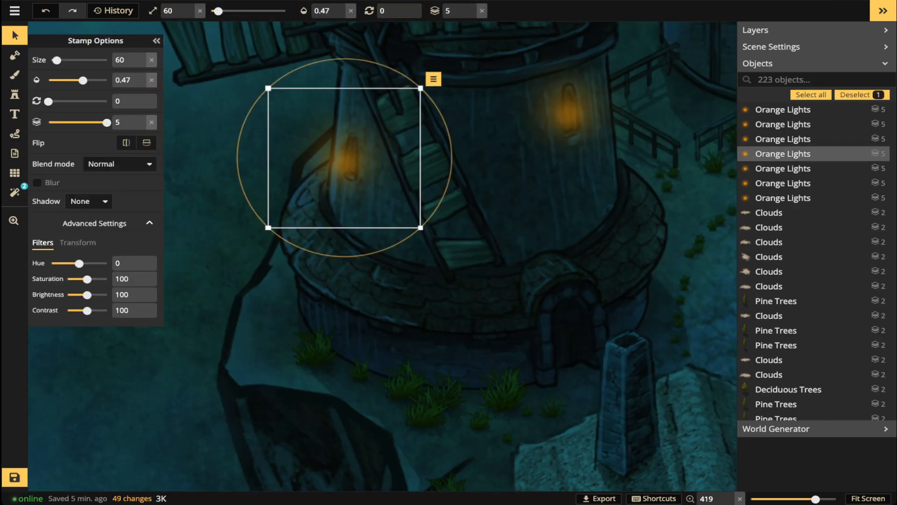
key("Escape")
- Paste an orange light over the arched window of the house with the rounded, pointed thatched roof
scroll(506, 246, "down", 5)
key("space")
left_click_drag(506, 247, 274, 93)
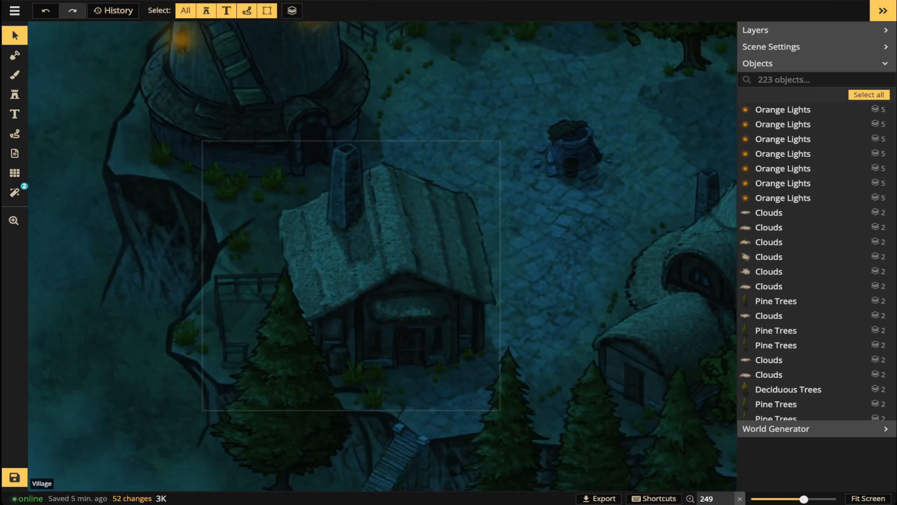
key("space")
left_click_drag(636, 261, 491, 259)
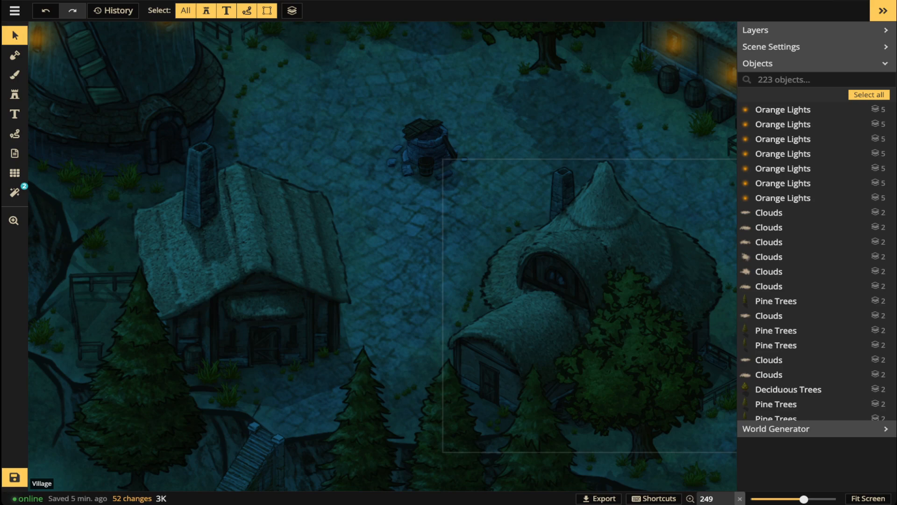
key("ctrl+v")
left_click_drag(548, 279, 556, 276)
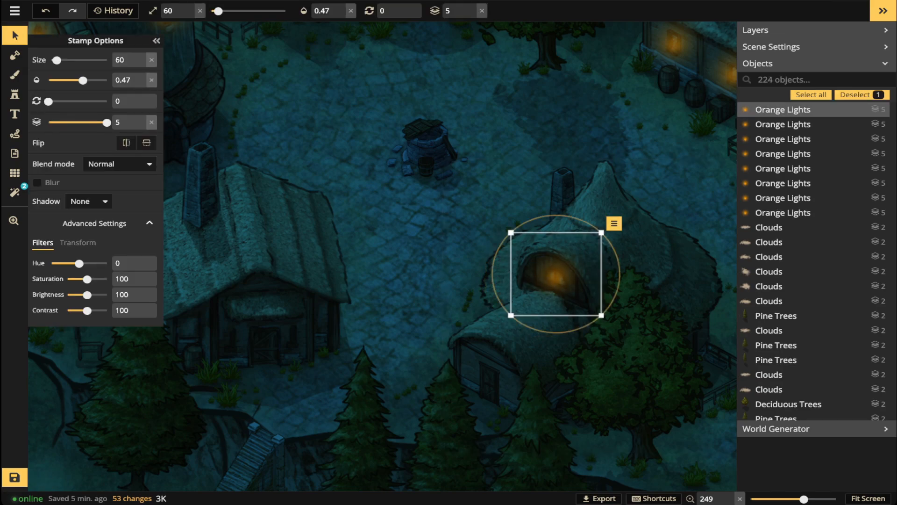
key("Escape")
- Set up the Stamp tool with Orange Lights variant 6, Overlay blend mode and size 100
scroll(462, 176, "down", 5)
key("space")
left_click_drag(463, 177, 411, 249)
scroll(526, 242, "down", 6)
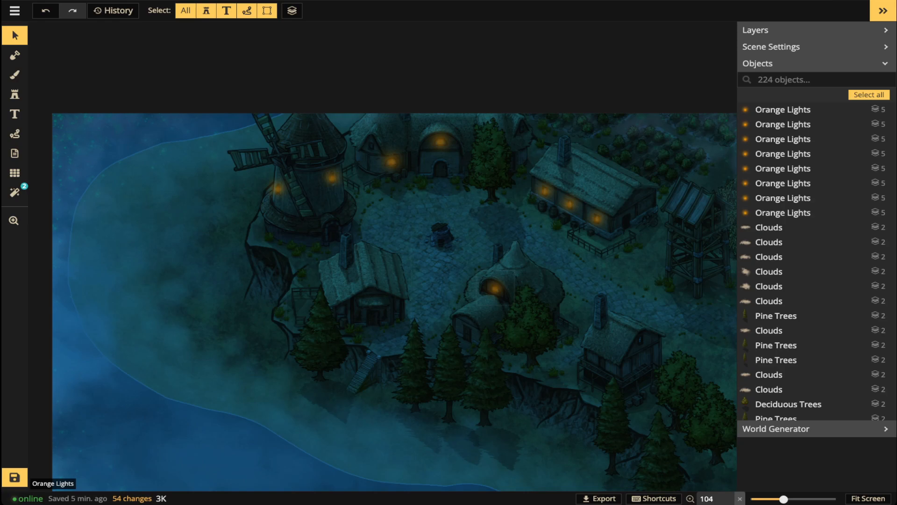
key("space")
left_click_drag(444, 140, 450, 264)
scroll(186, 221, "up", 2)
left_click(15, 94)
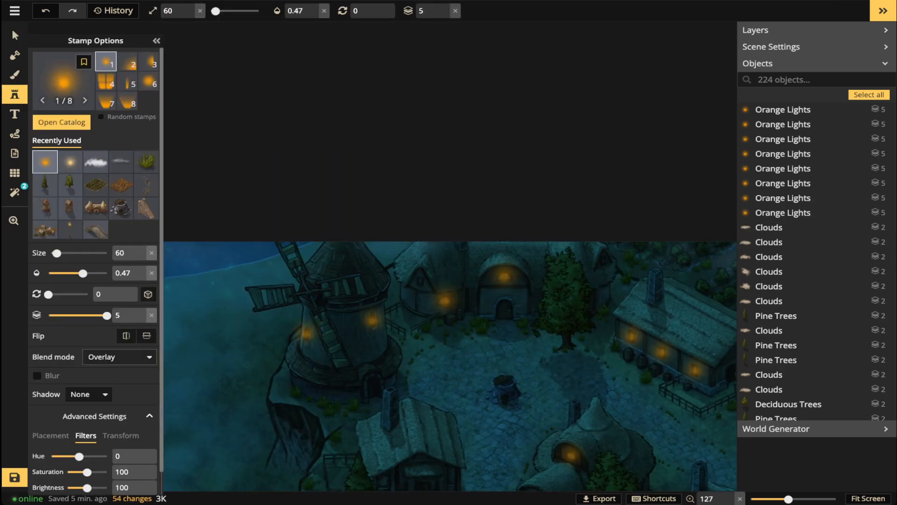
left_click(120, 357)
left_click(424, 325)
scroll(424, 325, "up", 5)
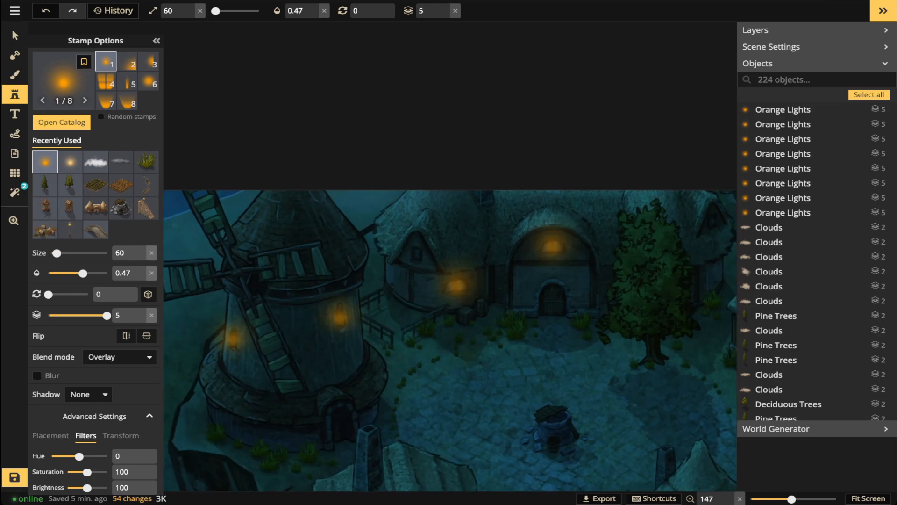
scroll(458, 341, "up", 3)
left_click(149, 81)
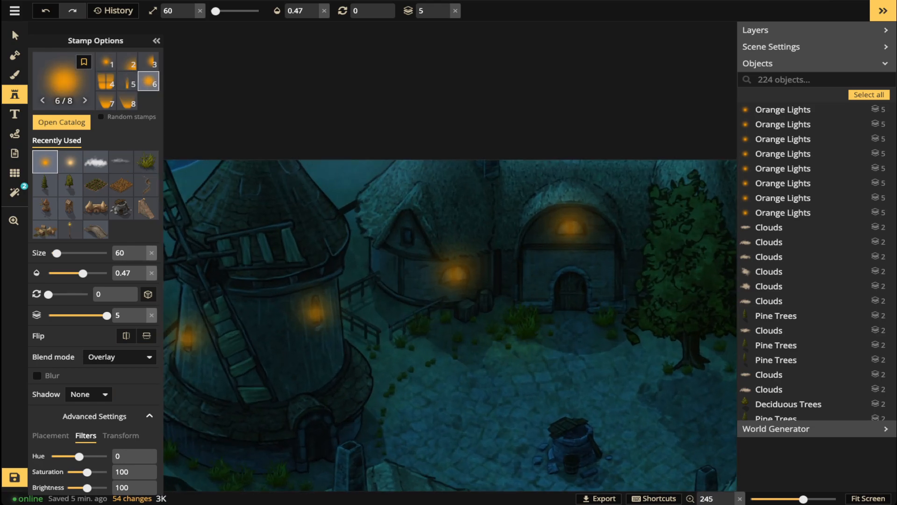
left_click(152, 253)
- Place the wide orange glow over the arched window above the house door, with opacity 1 and size 80
left_click(516, 387)
left_click_drag(517, 375, 564, 236)
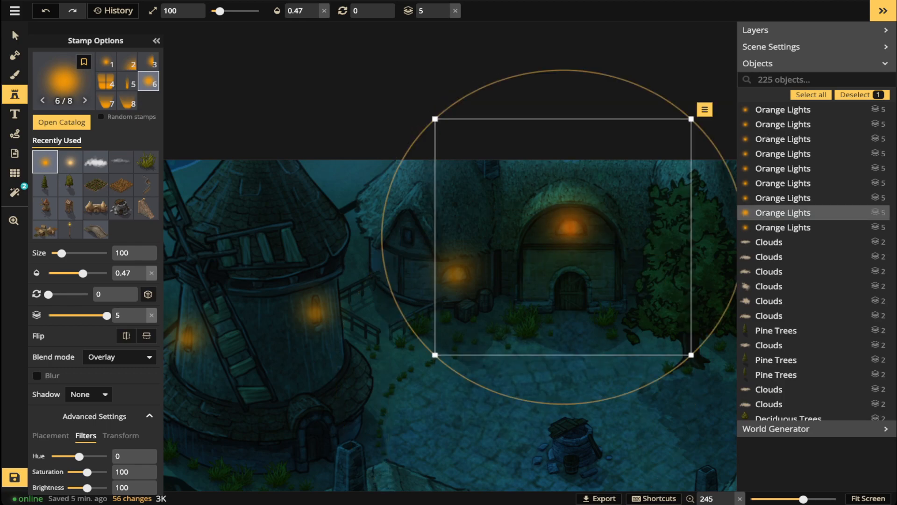
left_click(324, 11)
scroll(579, 240, "up", 3)
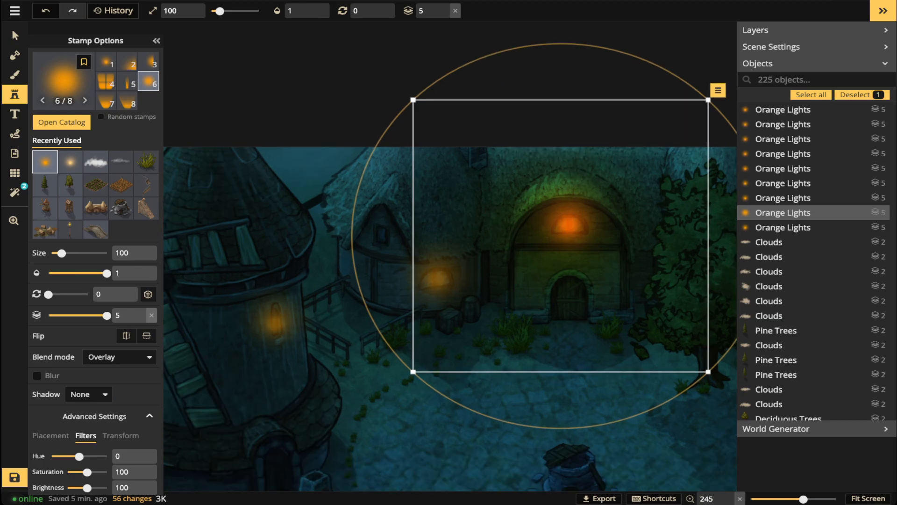
left_click_drag(377, 70, 413, 103)
mouse_move(557, 236)
left_mouse_down()
mouse_move(598, 233)
mouse_move(568, 241)
mouse_move(568, 226)
left_mouse_up()
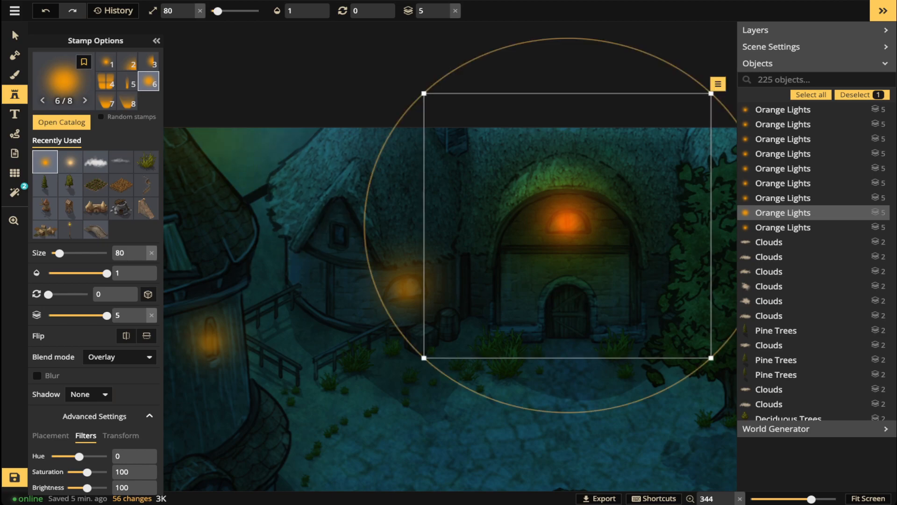
- Undo the wide orange glow and place Light stamp variant 6 over the arched window instead
left_click(403, 233)
key("ctrl+z")
left_click(70, 161)
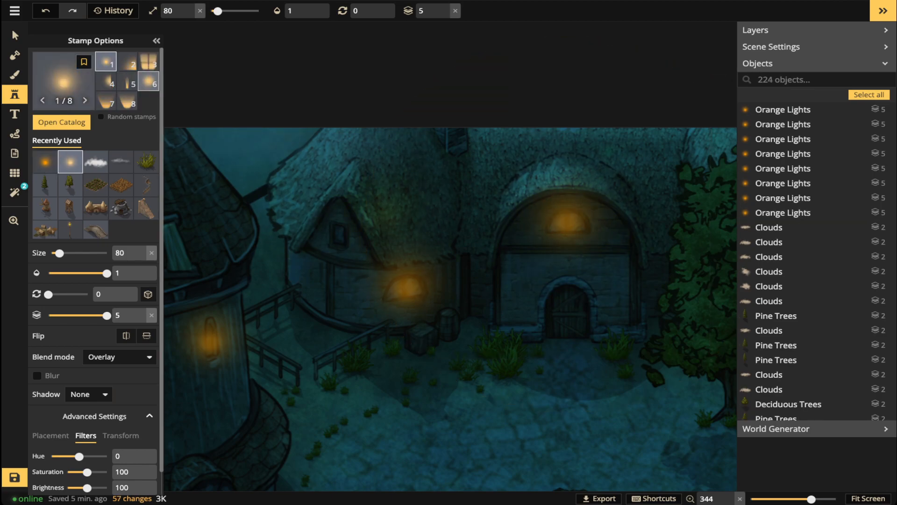
left_click(148, 81)
left_click(569, 222)
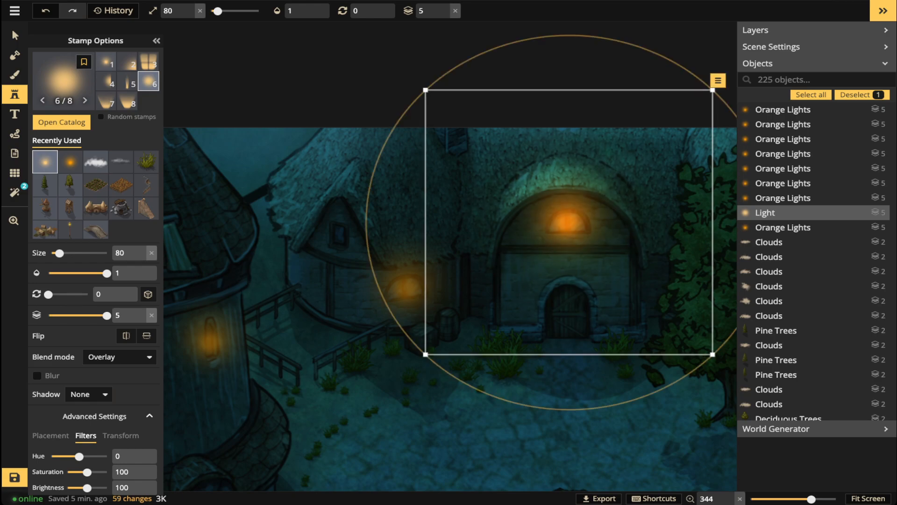
- Place a Light stamp of size 80 over the neighbouring house's lit lower window
left_click(407, 286)
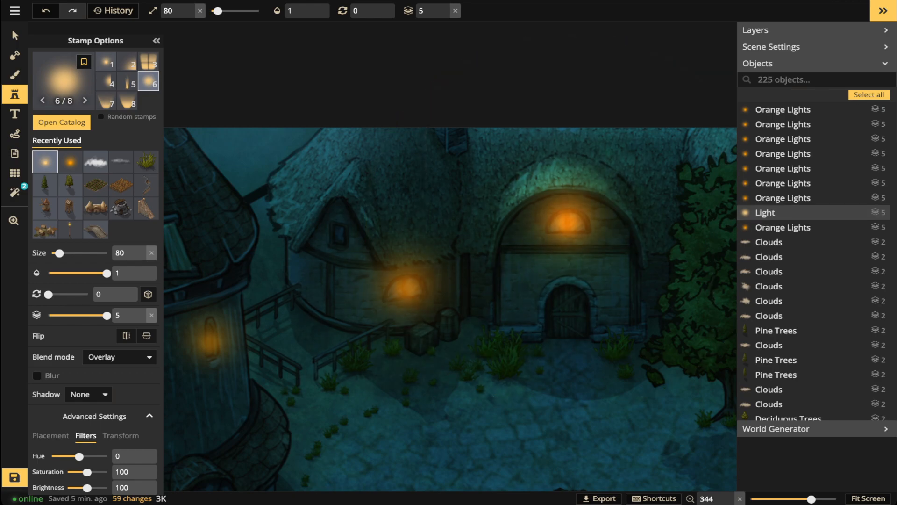
left_click(406, 288)
key("Escape")
- Place a Light stamp of size 80 over each of the windmill's two lit windows
scroll(371, 196, "down", 1)
key("space")
left_click_drag(289, 325, 449, 253)
left_click(386, 253)
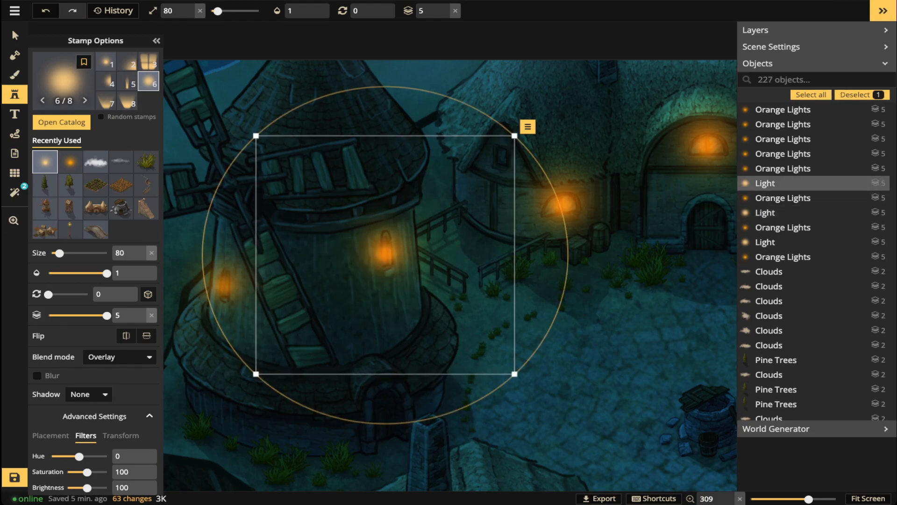
key("Escape")
left_click(226, 286)
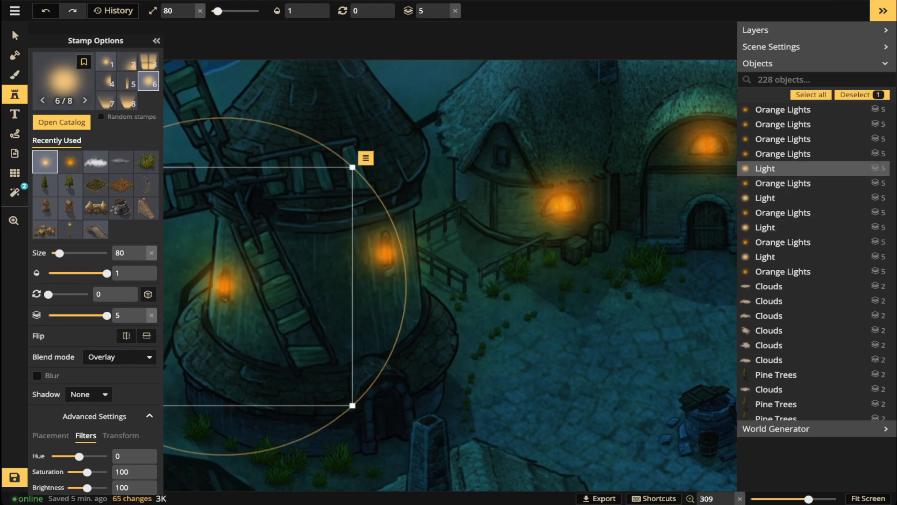
- Place a Light stamp of size 80 over each of the three lit windows of the long thatched house
key("Escape")
scroll(579, 318, "down", 3)
key("space")
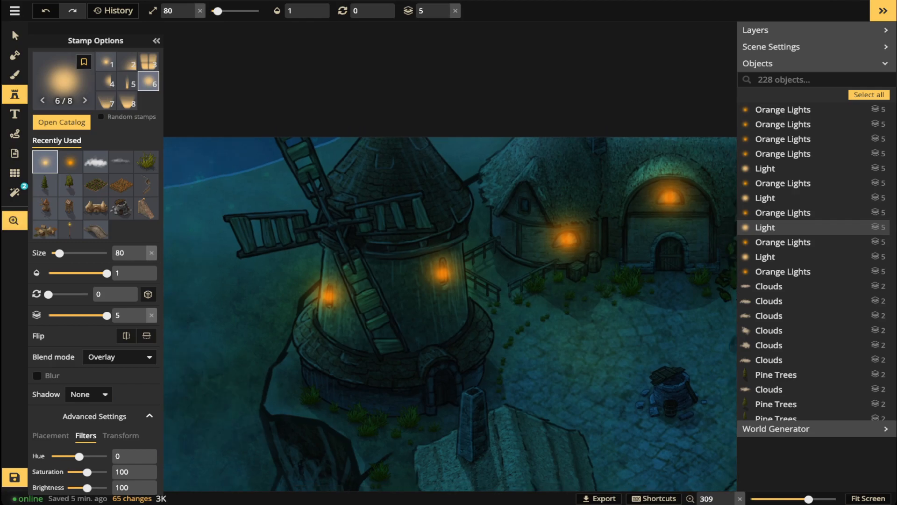
left_click_drag(579, 318, 321, 274)
left_click(626, 252)
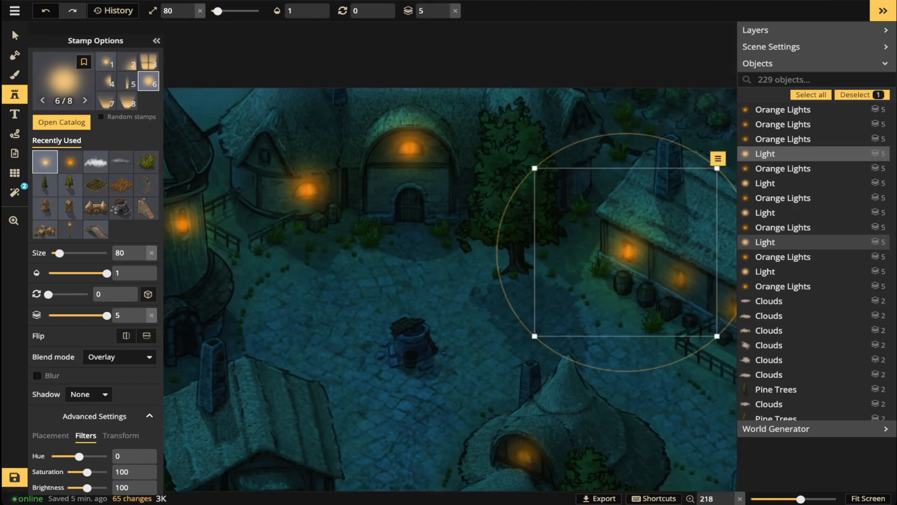
key("Escape")
left_click(677, 280)
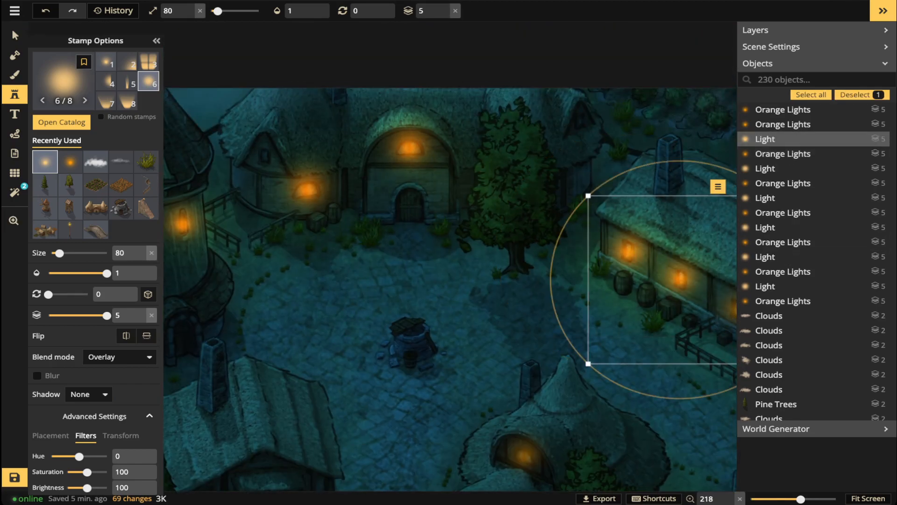
key("space")
left_click_drag(677, 279, 444, 155)
left_click(505, 188)
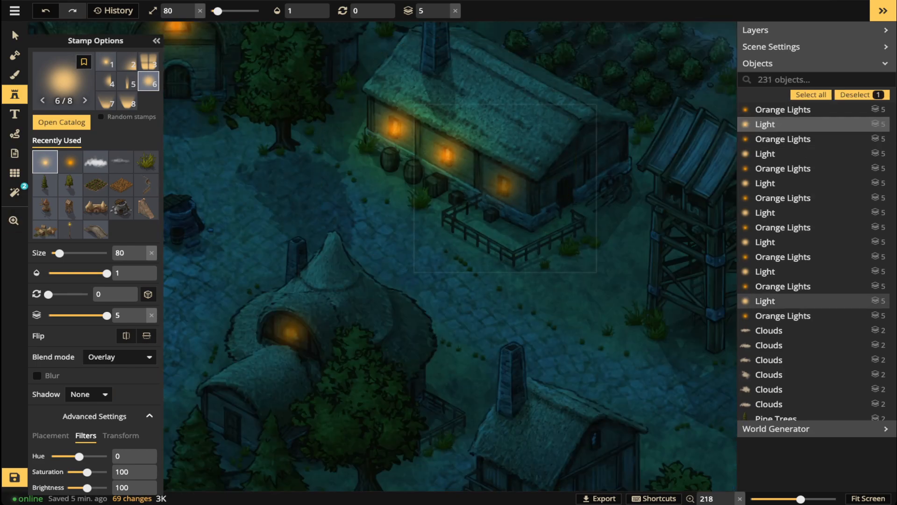
- Place a Light stamp of size 80 over the lit arched window of the round thatched hut
key("Escape")
left_click(291, 332)
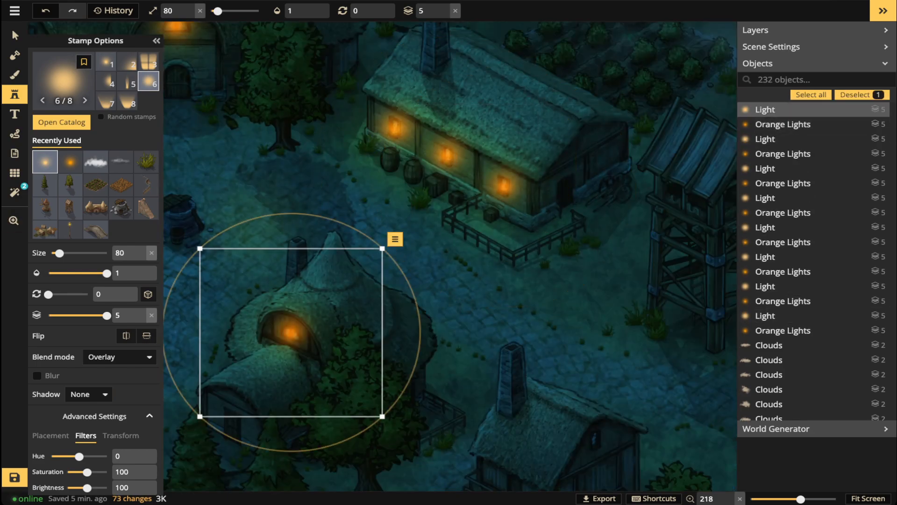
key("Escape")
- Leave stamp placement with nothing selected and save the map
scroll(238, 236, "down", 2)
key("space")
left_click_drag(227, 201, 514, 222)
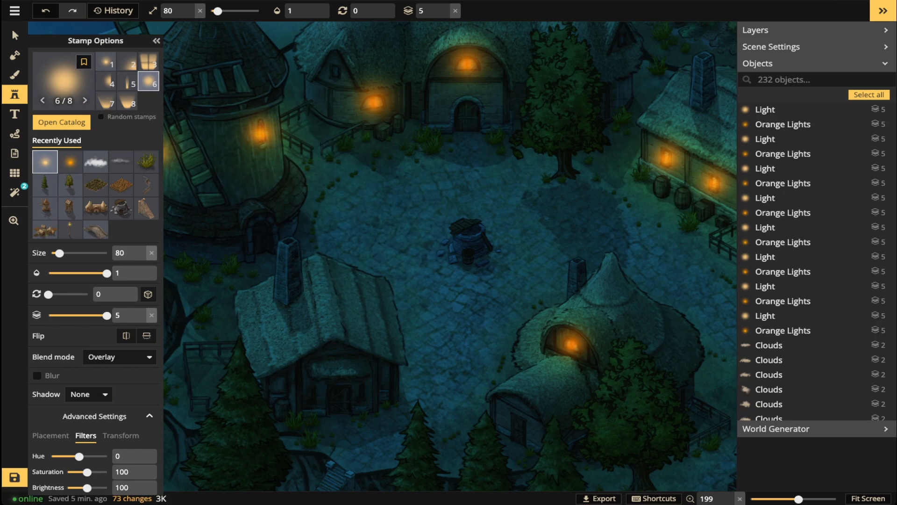
left_click(13, 29)
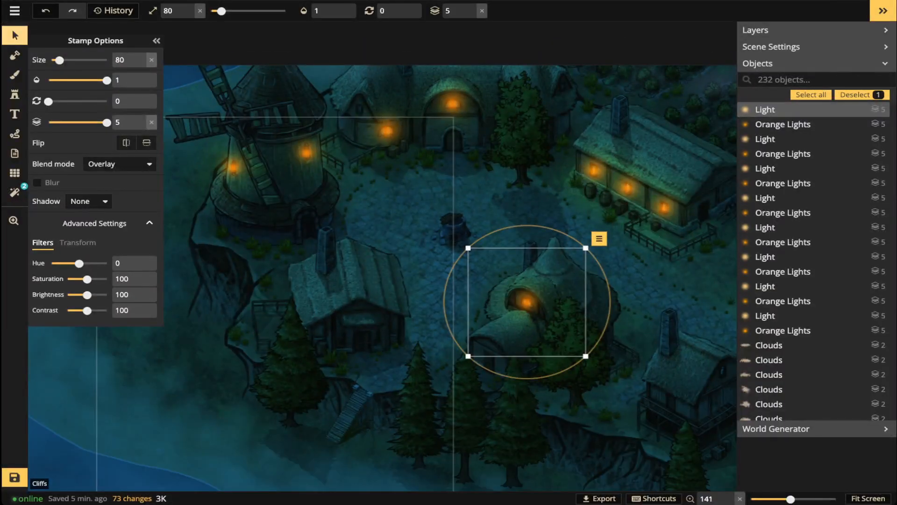
key("Escape")
scroll(486, 197, "down", 3)
left_click_drag(486, 197, 414, 202)
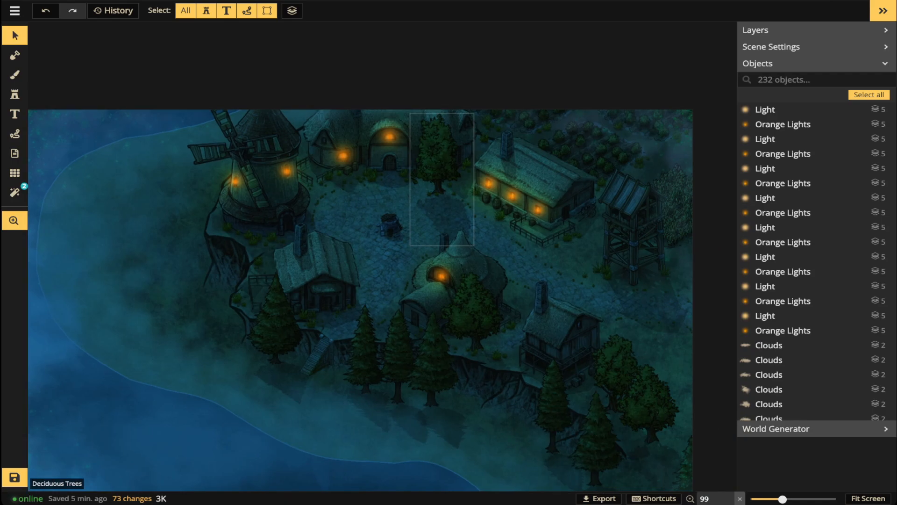
scroll(141, 220, "down", 1)
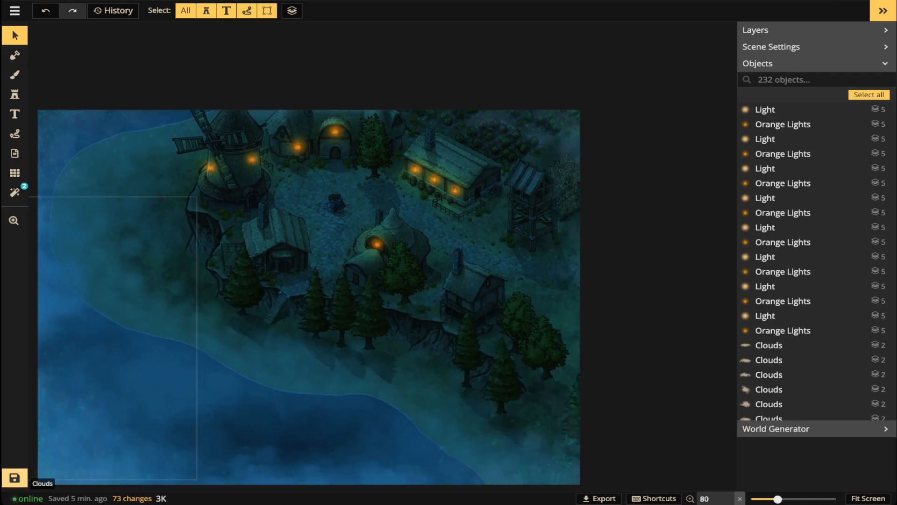
left_click(15, 477)
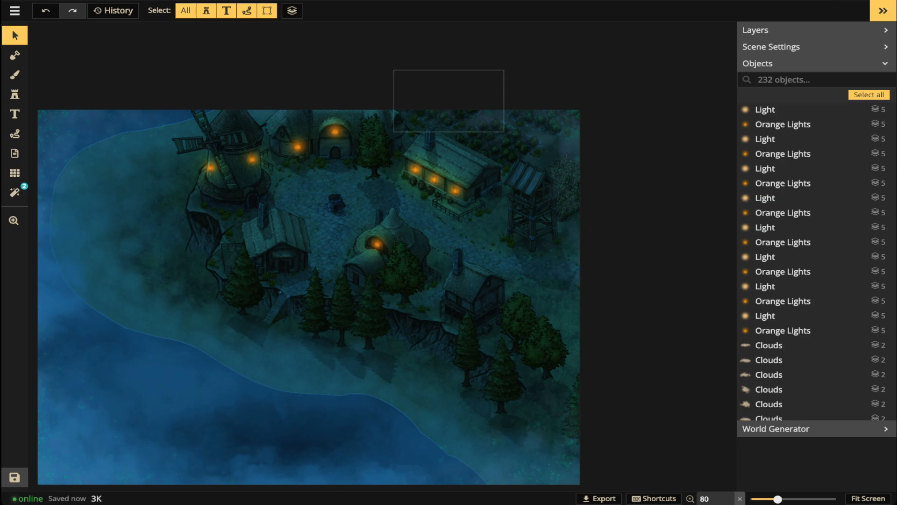
- Select both the Light and Orange Lights stamps over the round hut's window and set their hue to -74
scroll(380, 246, "up", 5)
scroll(373, 243, "up", 5)
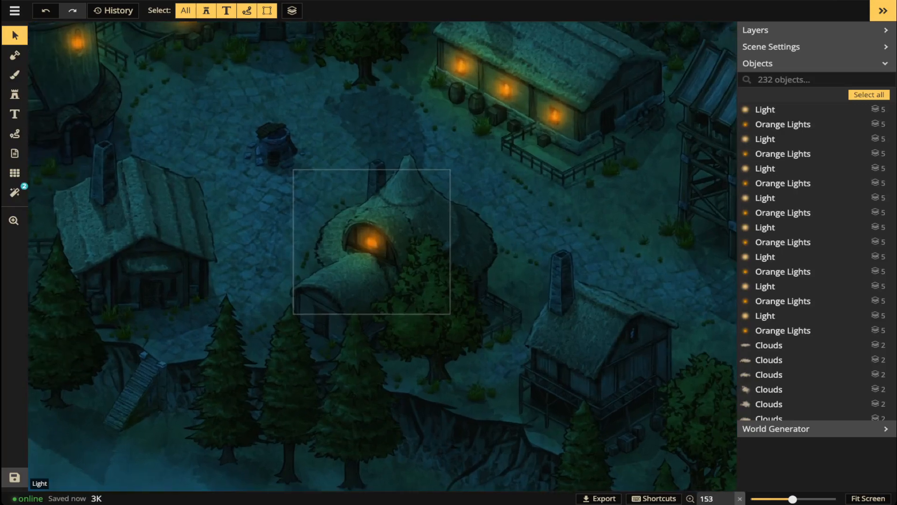
left_click(372, 242)
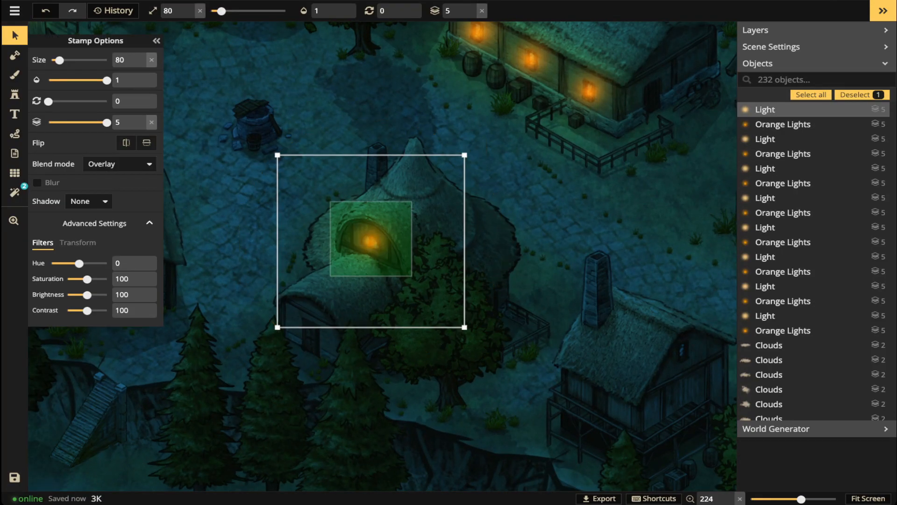
left_click(372, 242, "shift")
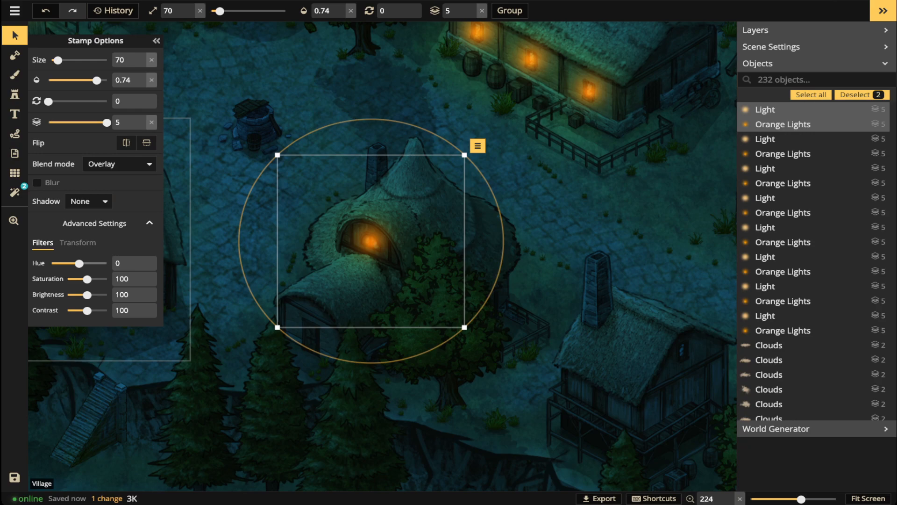
left_click_drag(79, 263, 67, 263)
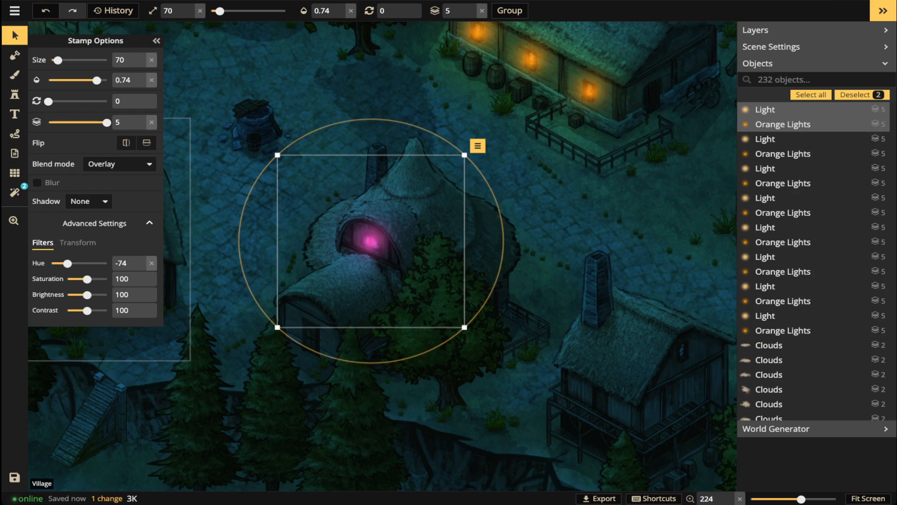
key("Escape")
- Search the stamp catalog for SMOKE and choose the white Smoke set from Details
scroll(331, 227, "down", 5)
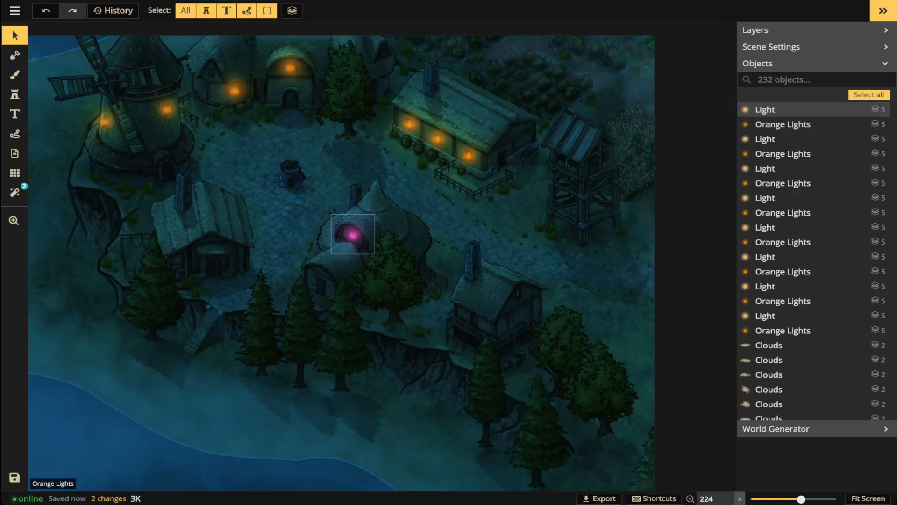
left_click_drag(351, 145, 406, 227)
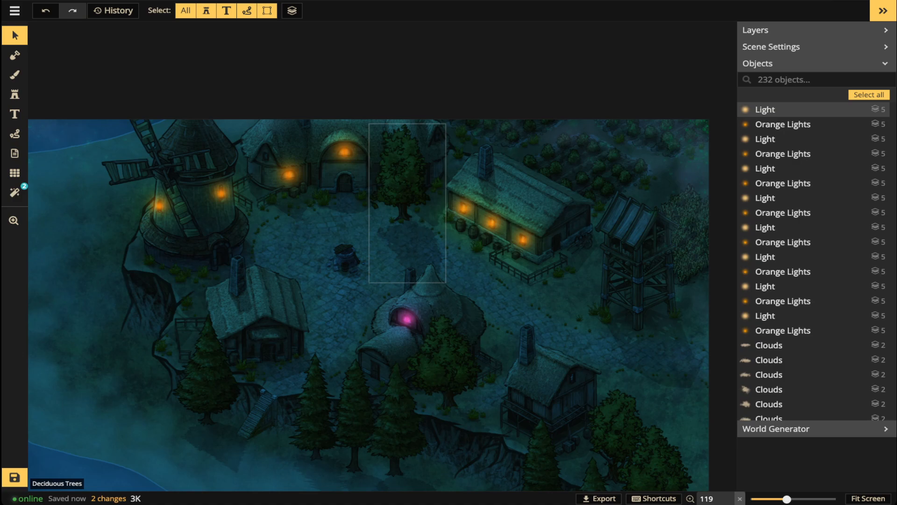
left_click(15, 93)
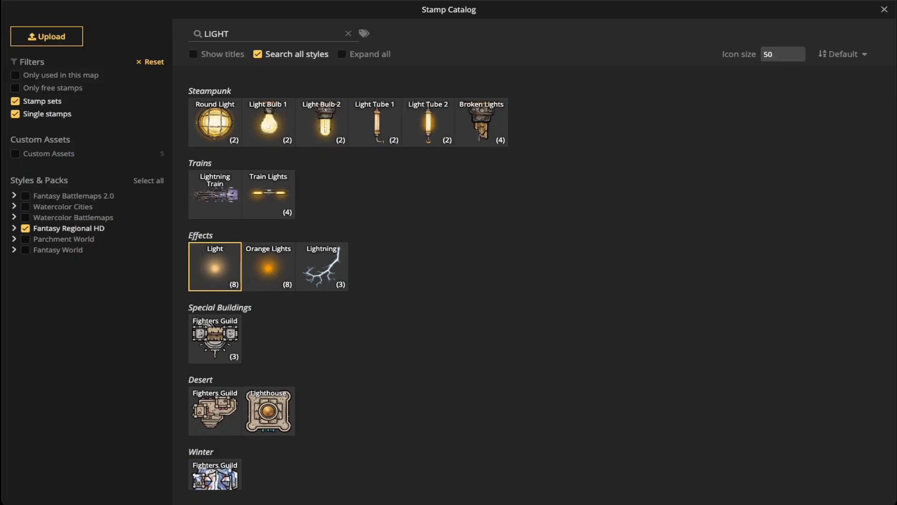
key("ctrl+a")
key("BackSpace")
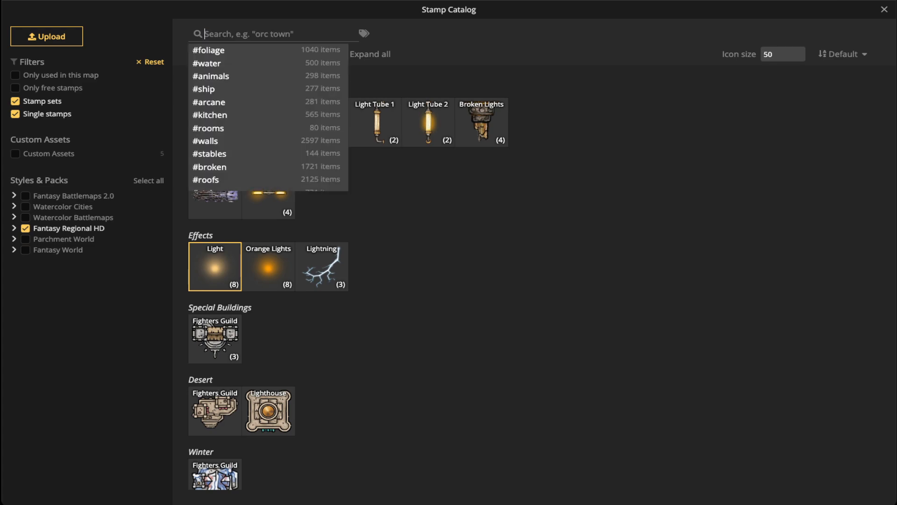
type("SMOKE")
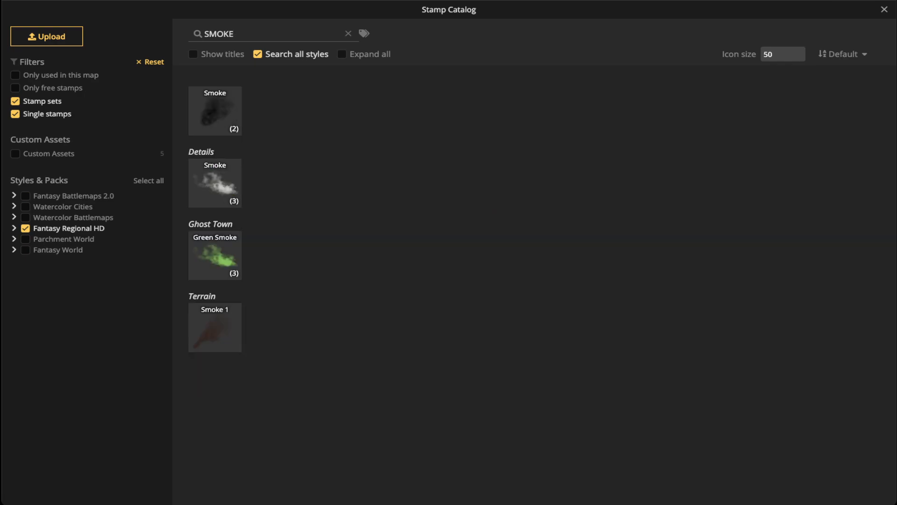
left_click(215, 182)
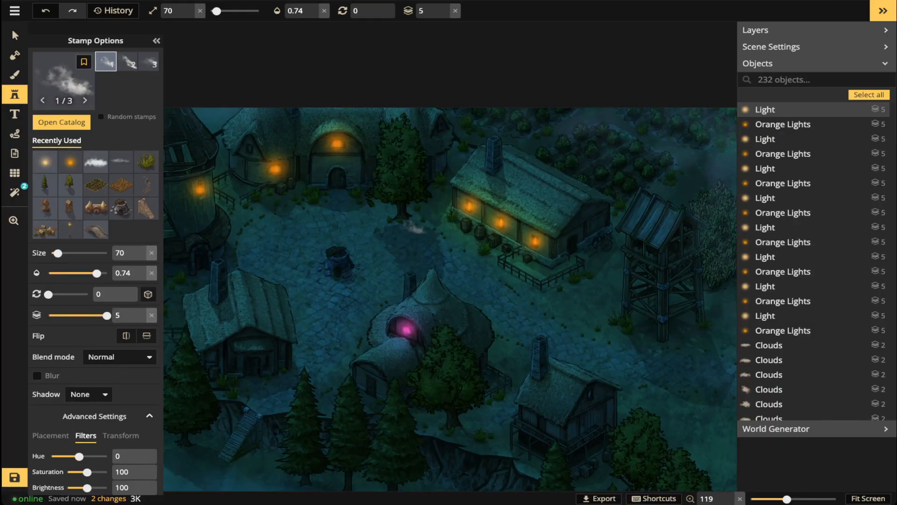
- Place a Smoke stamp with size 220 and rotation 135 above the chimney of the cottage beside the windmill
scroll(412, 228, "up", 2)
scroll(427, 229, "up", 11)
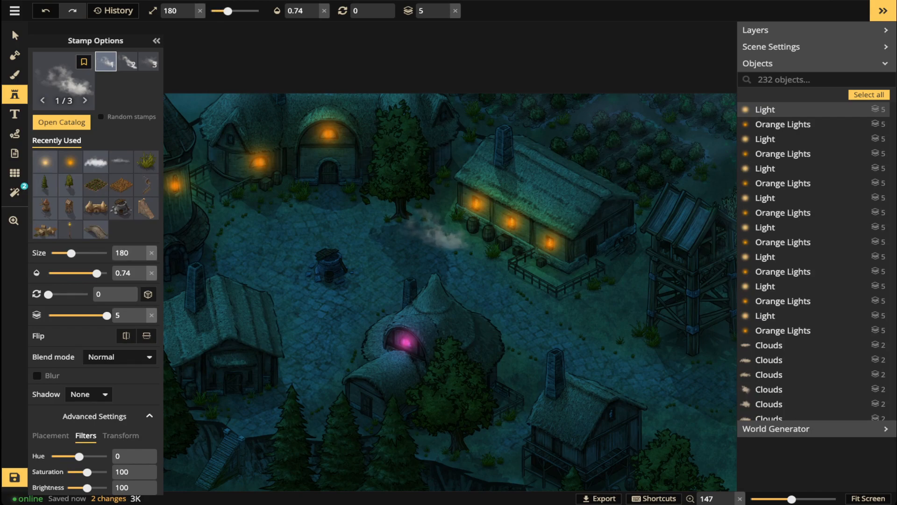
scroll(469, 114, "up", 4)
scroll(512, 112, "up", 6)
scroll(512, 114, "up", 3)
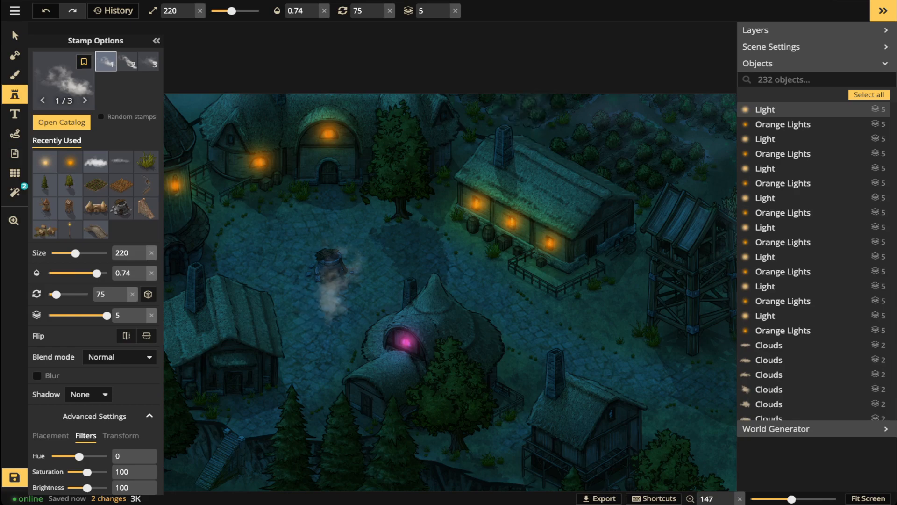
scroll(434, 201, "down", 3)
key("space")
left_click_drag(347, 234, 435, 222)
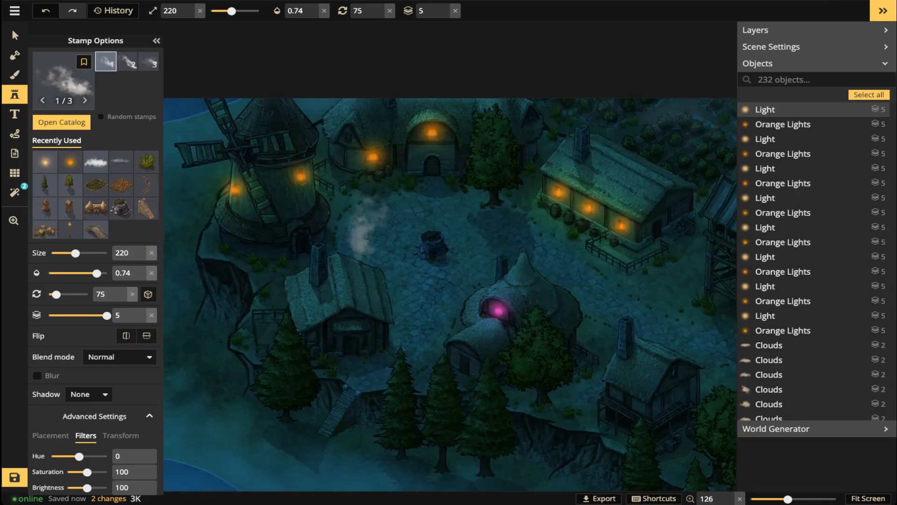
scroll(357, 231, "up", 9)
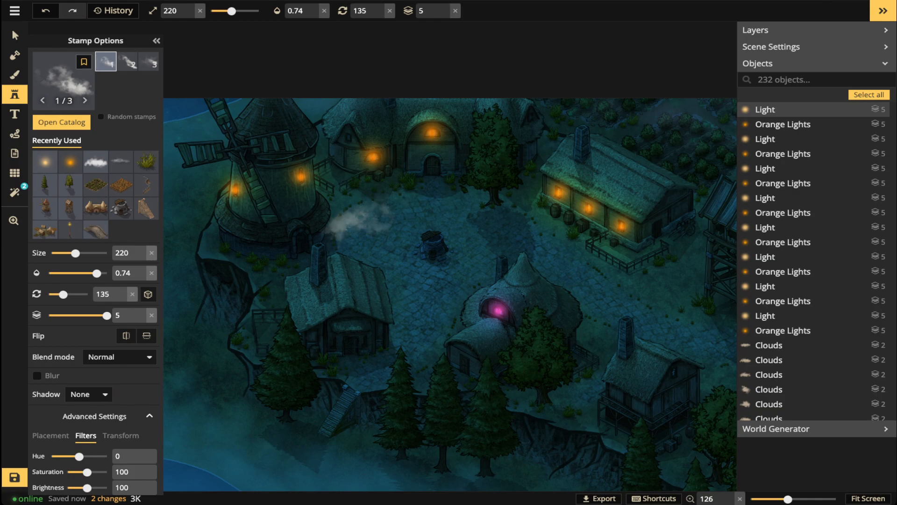
scroll(350, 226, "down", 4)
scroll(353, 227, "up", 3)
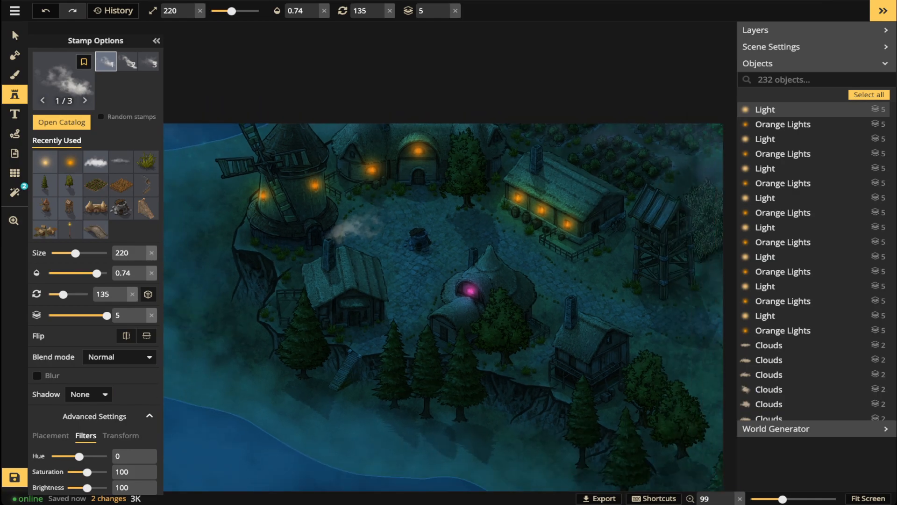
left_click(355, 226)
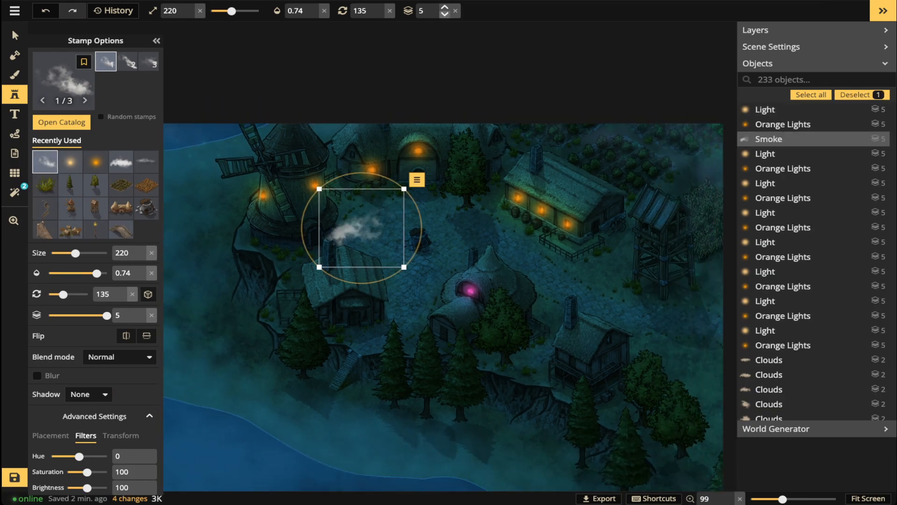
- Set the cottage smoke's layer to 4 and its opacity to 0.41
left_click(445, 14)
left_click(445, 14)
left_click(444, 7)
left_click(304, 11)
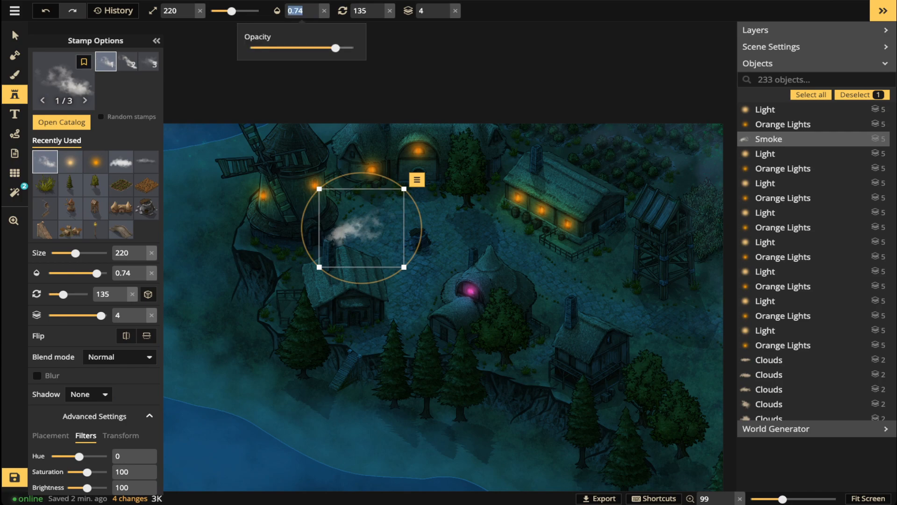
left_click(305, 48)
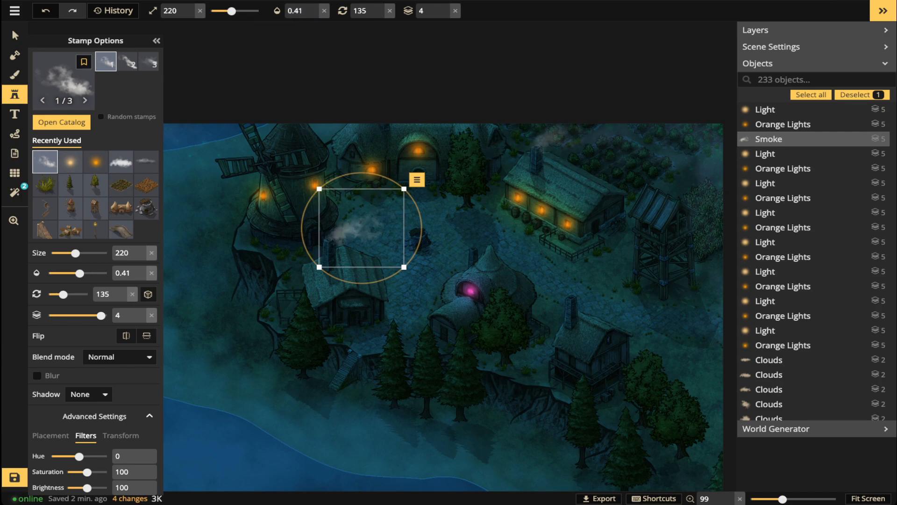
- Place matching Smoke stamps above the chimneys of the long house, the cliffside house and the round hut
left_click(550, 148)
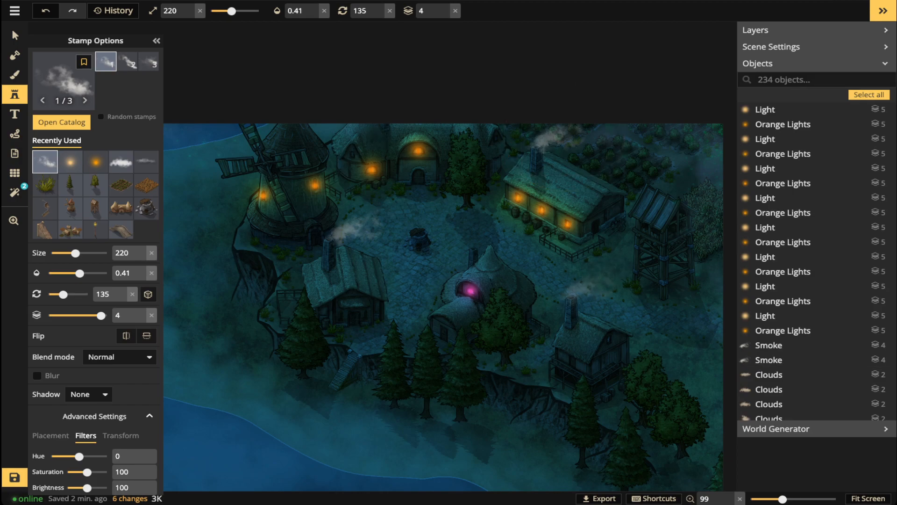
left_click(580, 292)
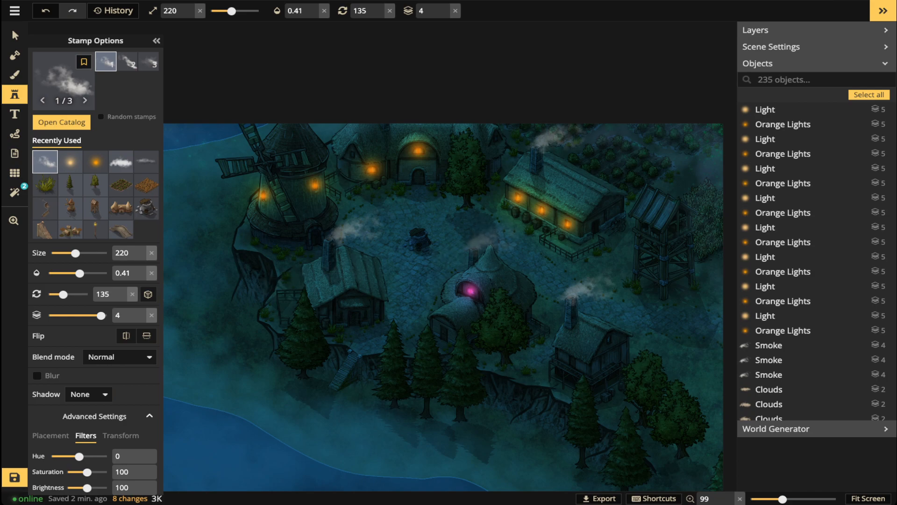
left_click(498, 238)
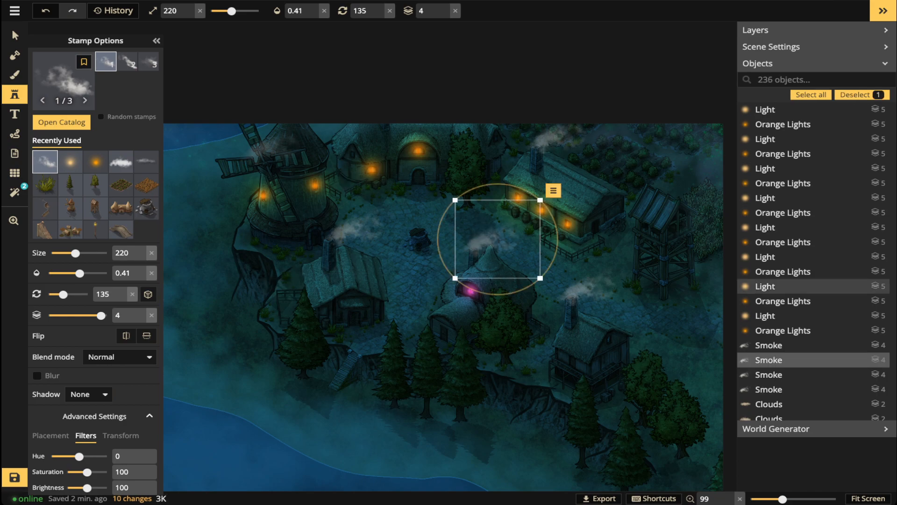
- Nudge the smoke plumes of the round hut and the cliffside house slightly to align with their chimneys
left_click(15, 36)
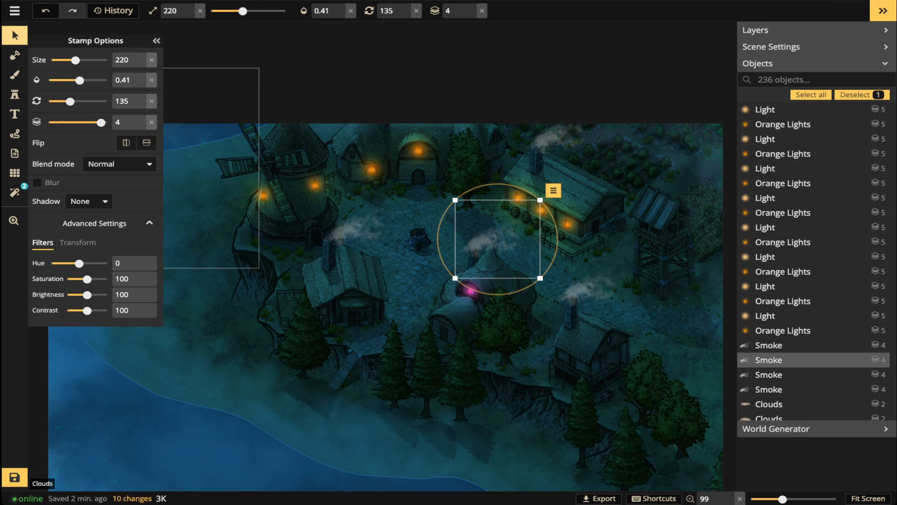
left_click_drag(491, 239, 492, 239)
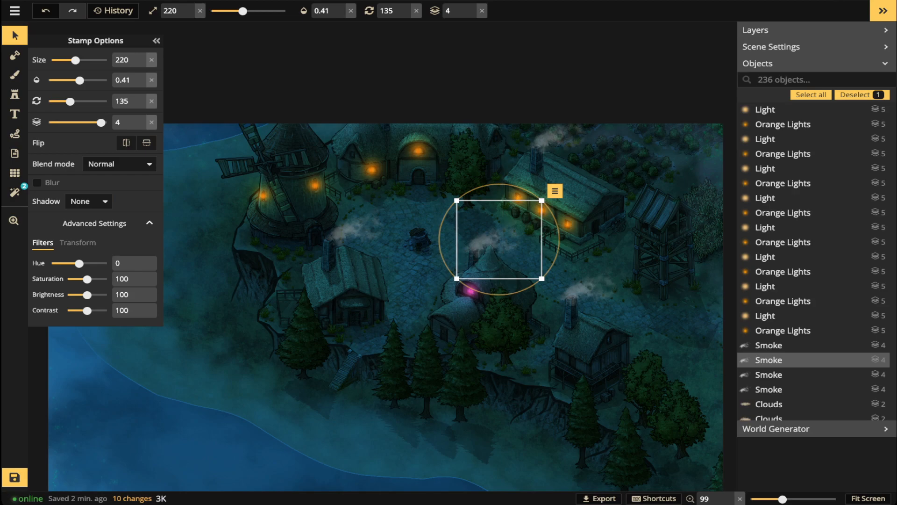
left_click_drag(590, 286, 591, 284)
key("Escape")
- Examine the chimney smoke and window lights up close and across the whole map
scroll(546, 189, "up", 5)
left_click_drag(537, 225, 507, 130)
left_click_drag(389, 261, 414, 336)
left_click(330, 257)
scroll(330, 258, "down", 4)
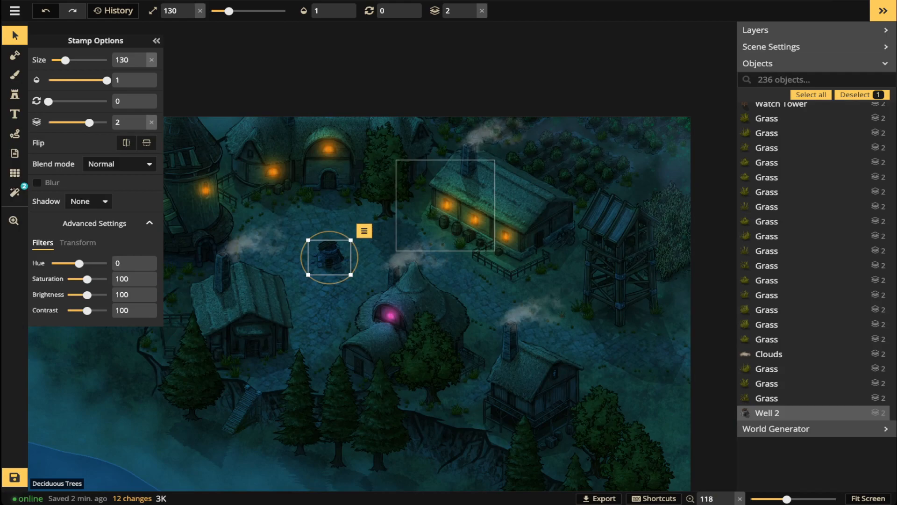
key("Escape")
scroll(451, 211, "down", 7)
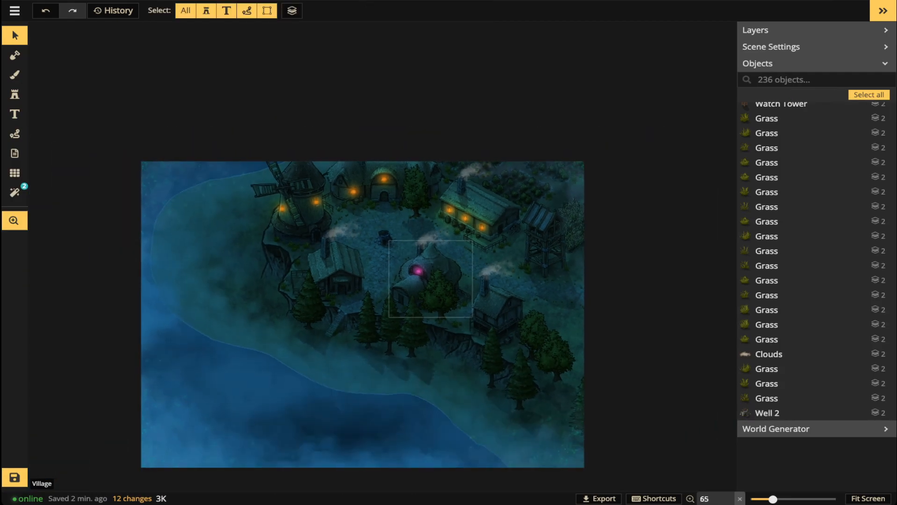
- Search the stamp catalog for SHIP and choose the Ships 1 stamp from the Fantasy Regional HD set
left_click_drag(431, 279, 469, 219)
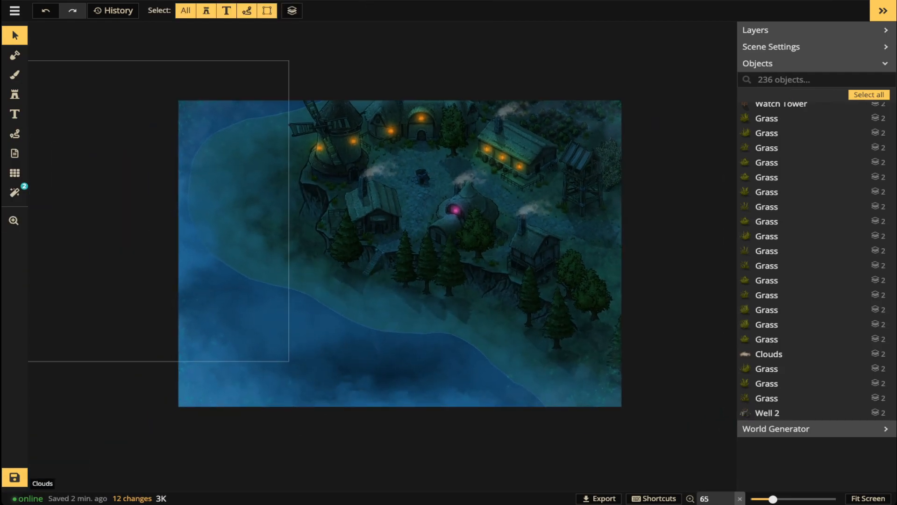
left_click(15, 94)
left_click(61, 121)
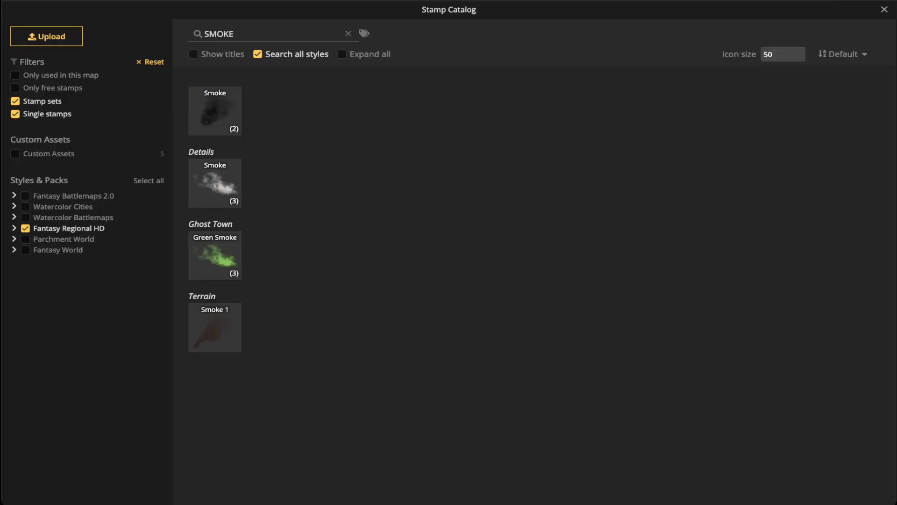
key("Escape")
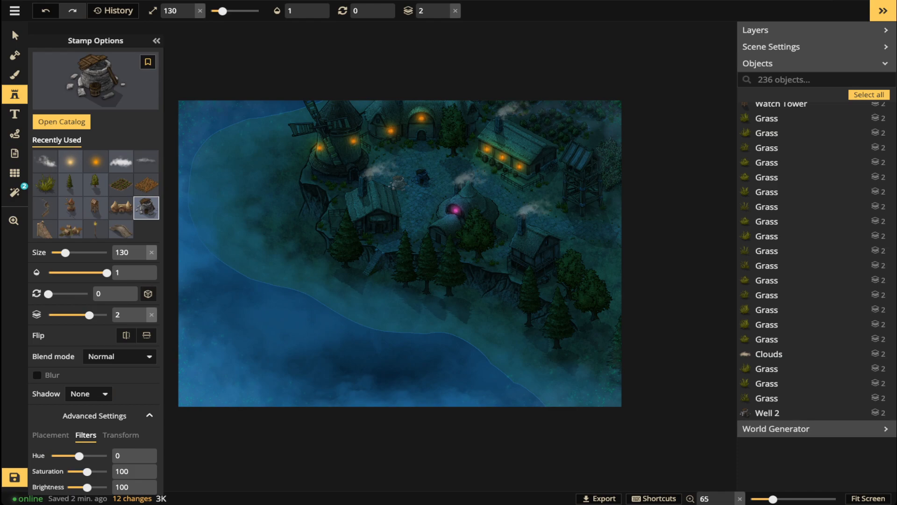
left_click(95, 80)
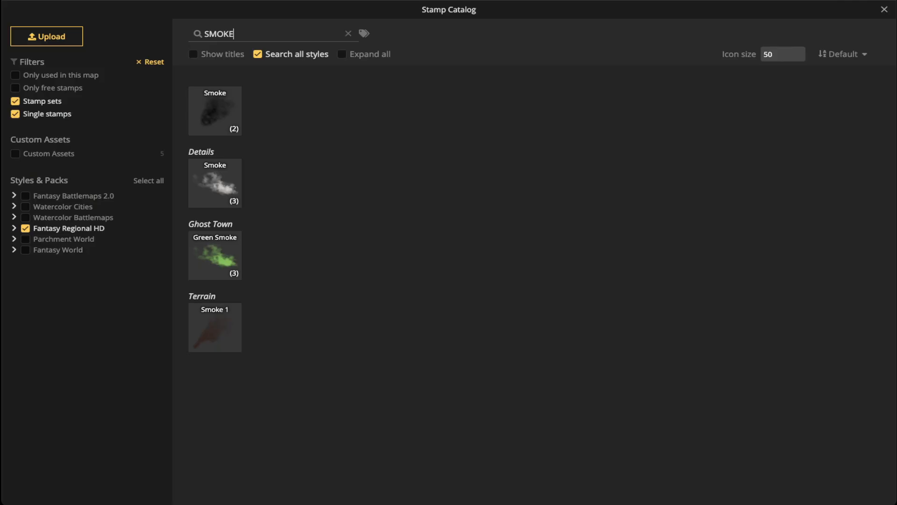
type("S")
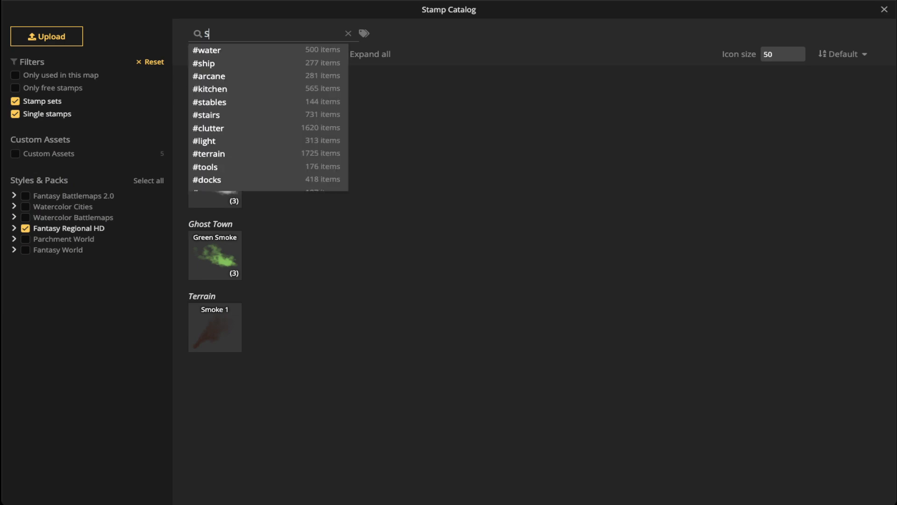
type("HIP")
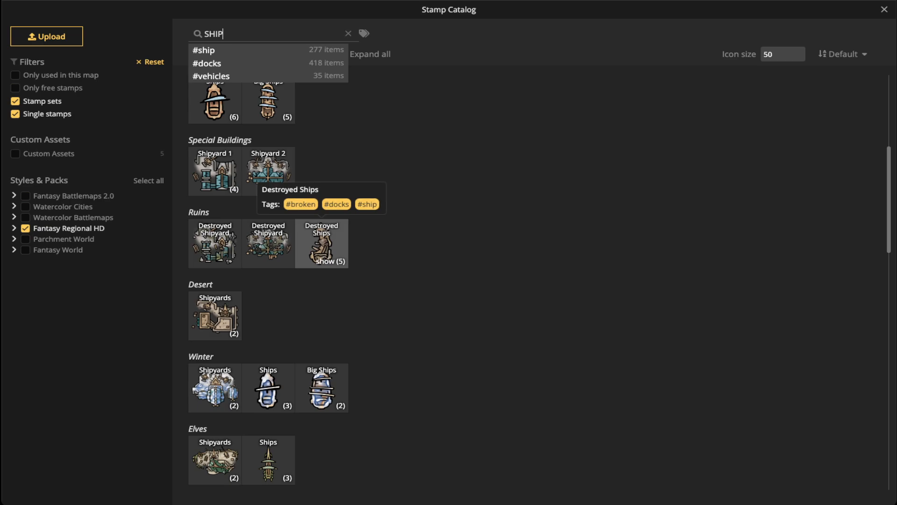
scroll(321, 244, "up", 6)
scroll(268, 182, "down", 6)
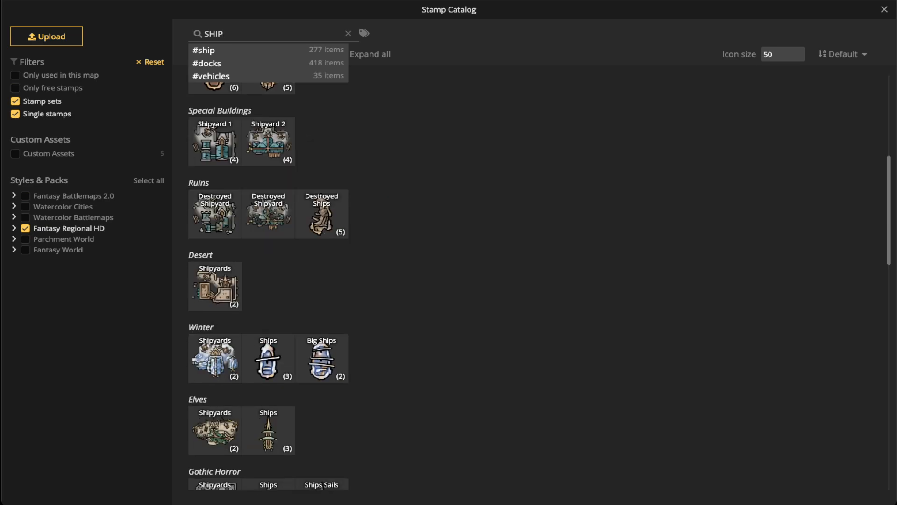
scroll(268, 271, "down", 5)
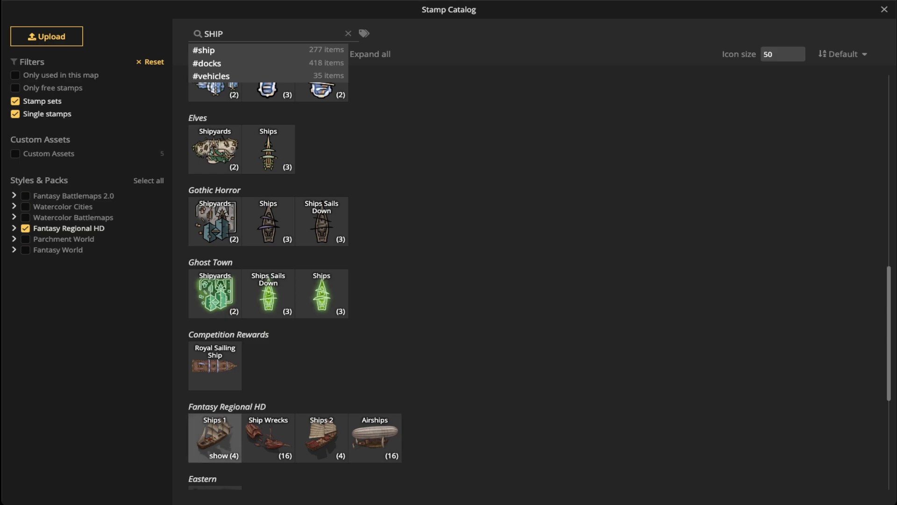
left_click(215, 437)
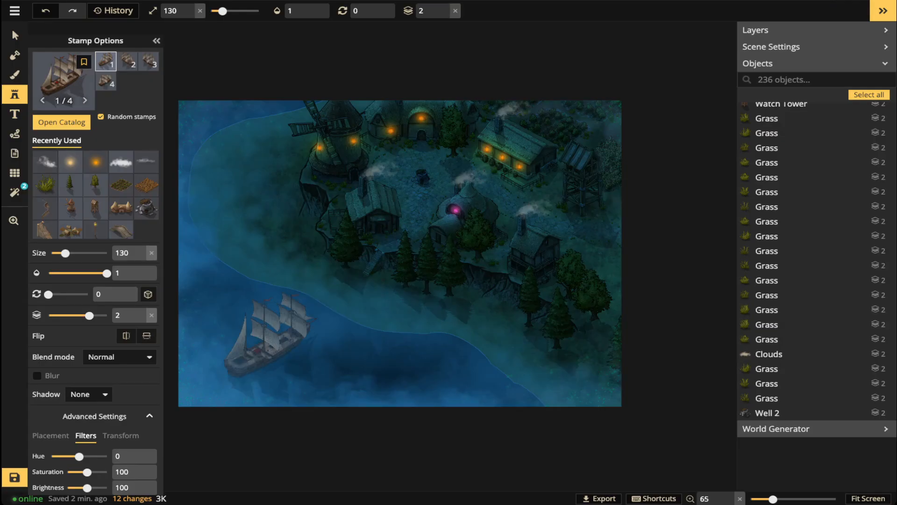
- Set the ship stamp's layer to -5 and its size to 160, and place it in the sea at the map's southwest corner
left_click(445, 14)
left_click(445, 14)
left_click(445, 14)
left_click(444, 14)
left_click(445, 14)
left_click(445, 14)
left_click(445, 14)
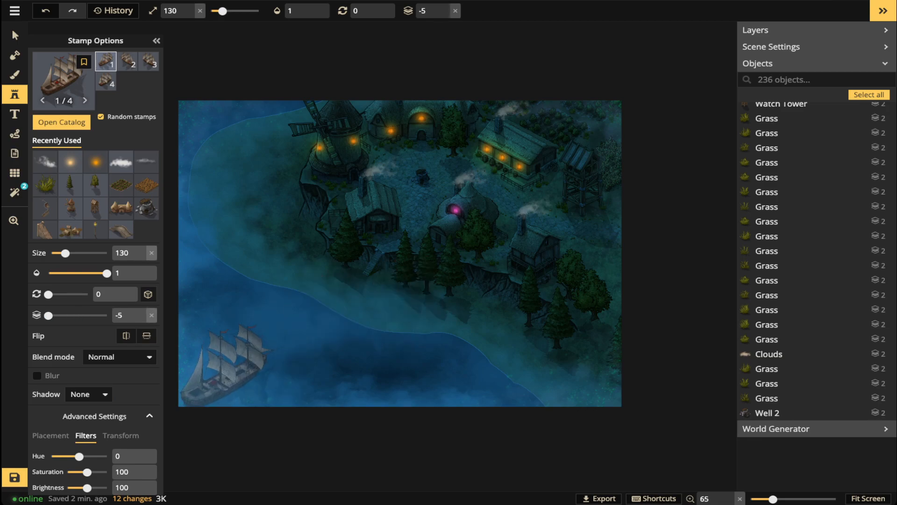
scroll(229, 363, "up", 3)
left_click(220, 386)
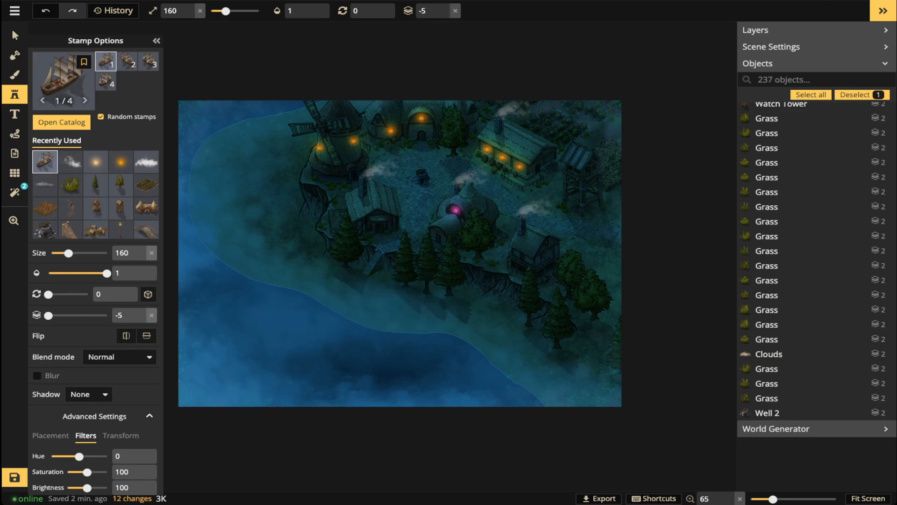
- Nudge the placed ship slightly beneath the clouds in the southwest sea and deselect it
left_click(14, 35)
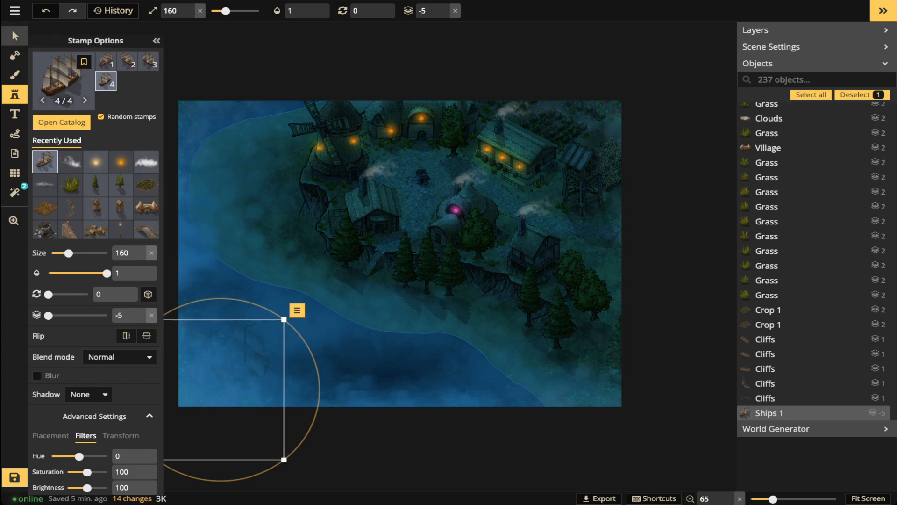
left_click(13, 33)
mouse_move(227, 381)
left_mouse_down()
mouse_move(234, 372)
mouse_move(229, 382)
left_mouse_up()
scroll(250, 356, "up", 6)
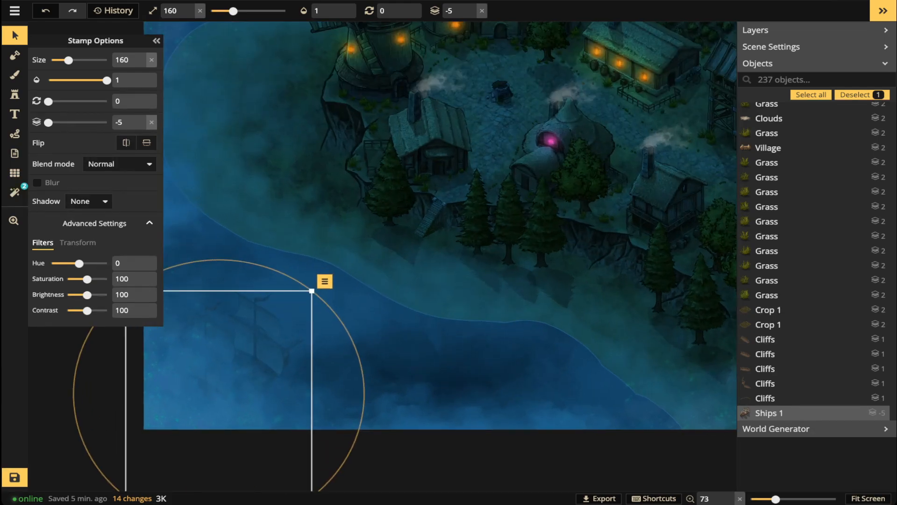
scroll(251, 354, "up", 2)
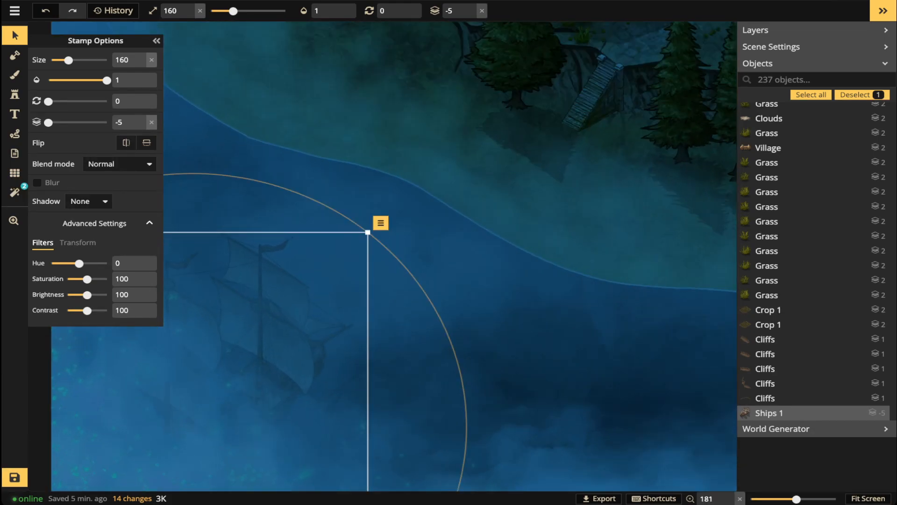
key("space")
left_click_drag(251, 354, 338, 305)
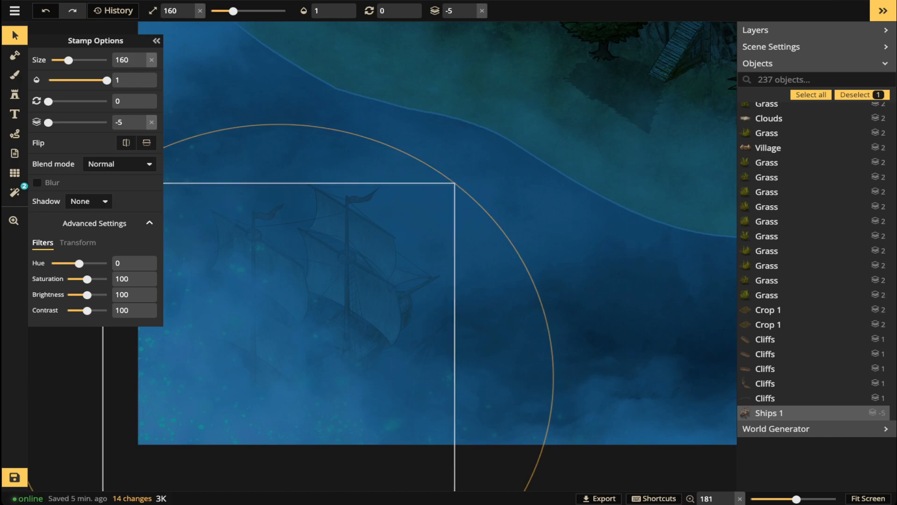
left_click_drag(338, 305, 338, 308)
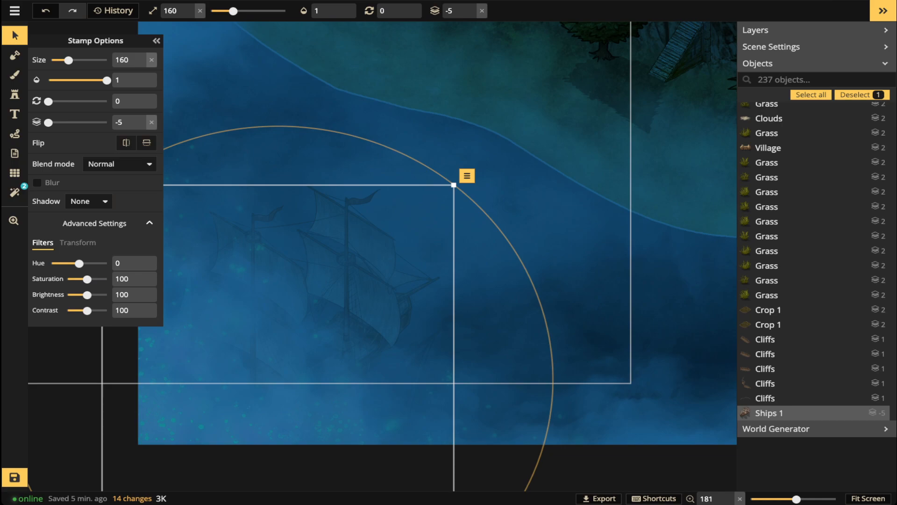
scroll(336, 182, "down", 4)
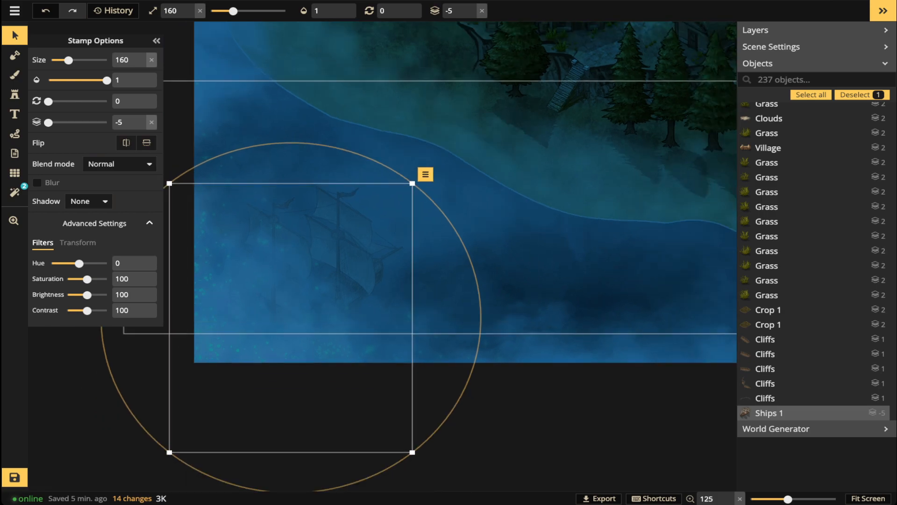
left_click(563, 180)
- Examine how the ship reads through the fog, both up close and across the whole map
scroll(563, 180, "down", 2)
left_click_drag(486, 215, 474, 255)
scroll(500, 335, "down", 3)
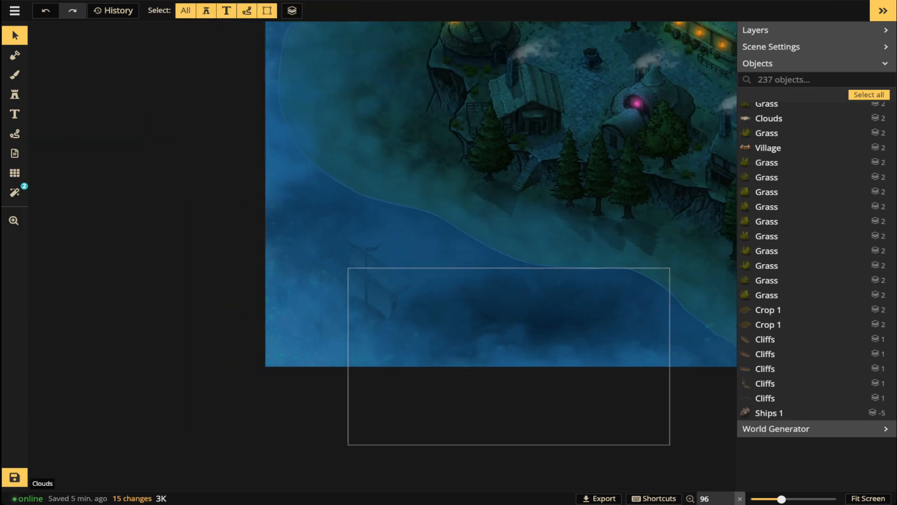
left_click_drag(501, 335, 447, 337)
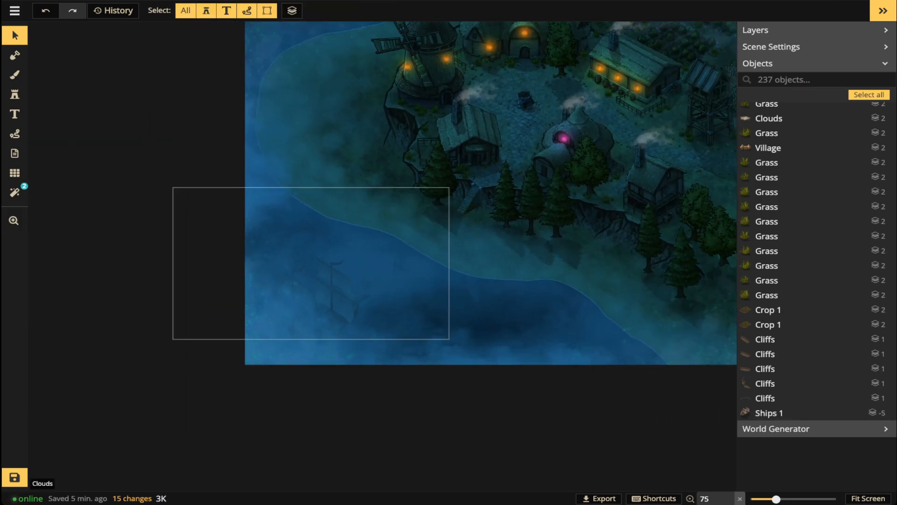
scroll(323, 308, "down", 1)
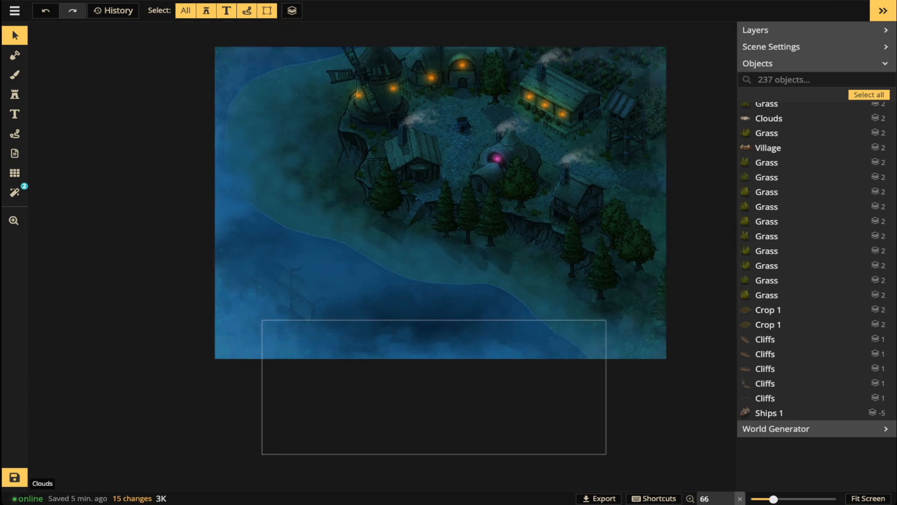
scroll(273, 308, "up", 1)
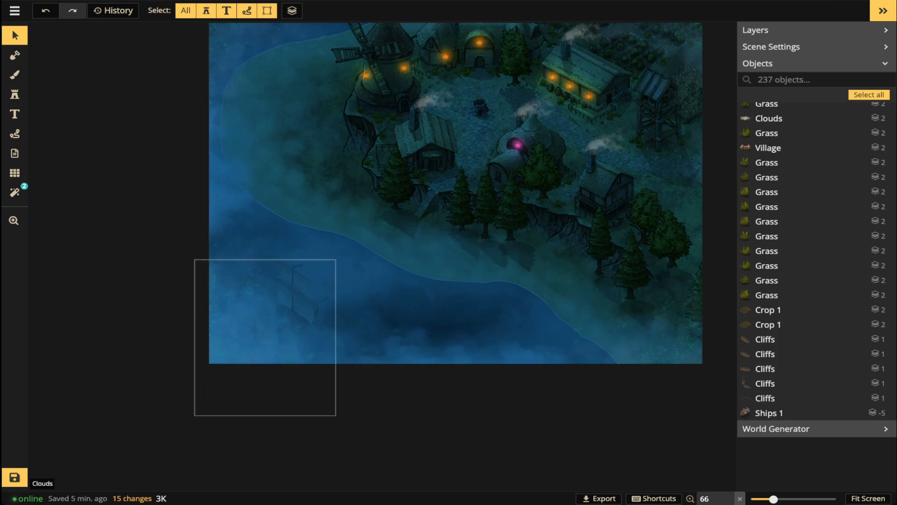
scroll(273, 309, "up", 1)
scroll(275, 306, "up", 2)
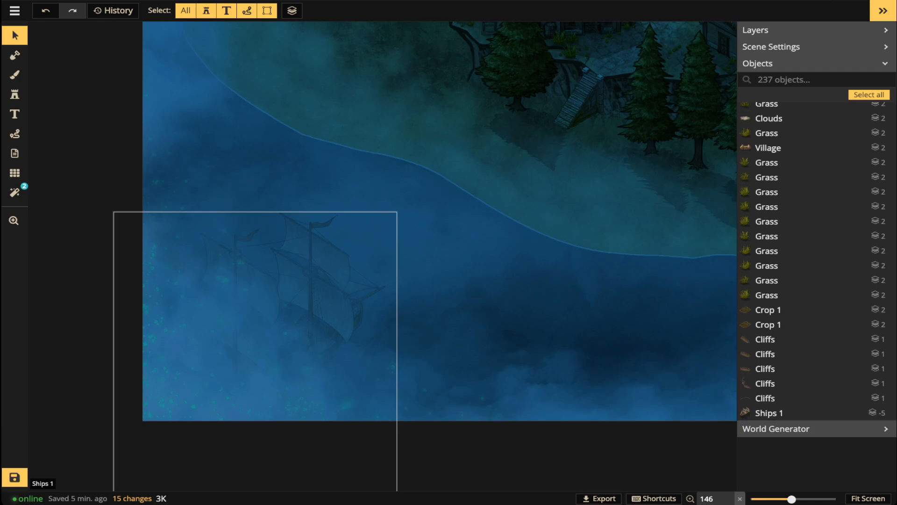
scroll(483, 214, "down", 4)
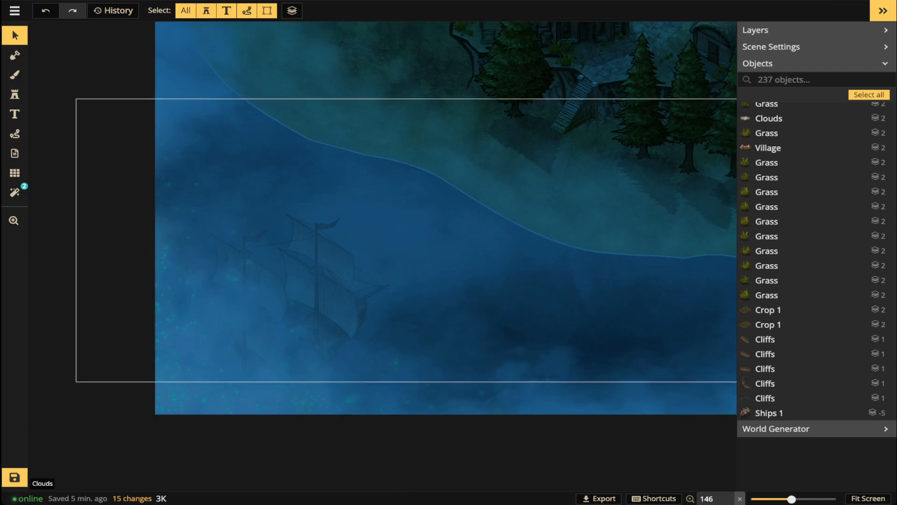
left_click_drag(505, 140, 292, 276)
scroll(491, 192, "down", 2)
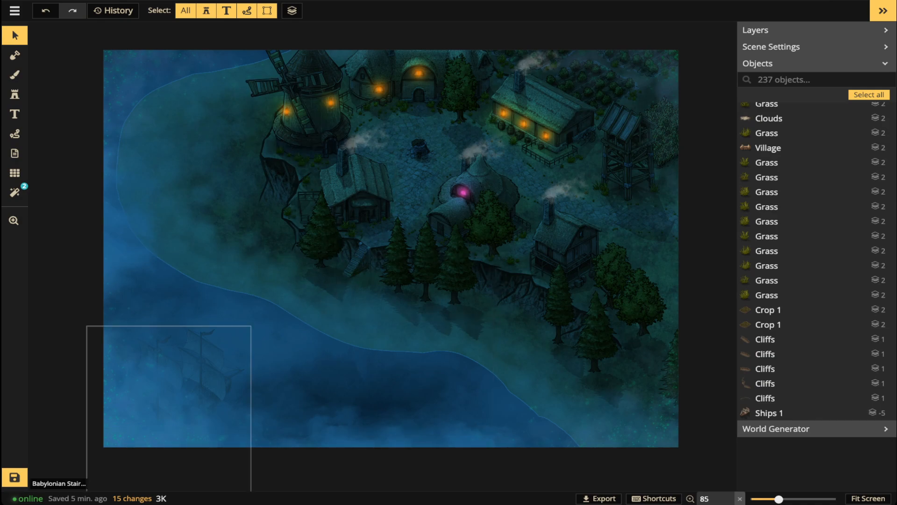
scroll(318, 301, "down", 1)
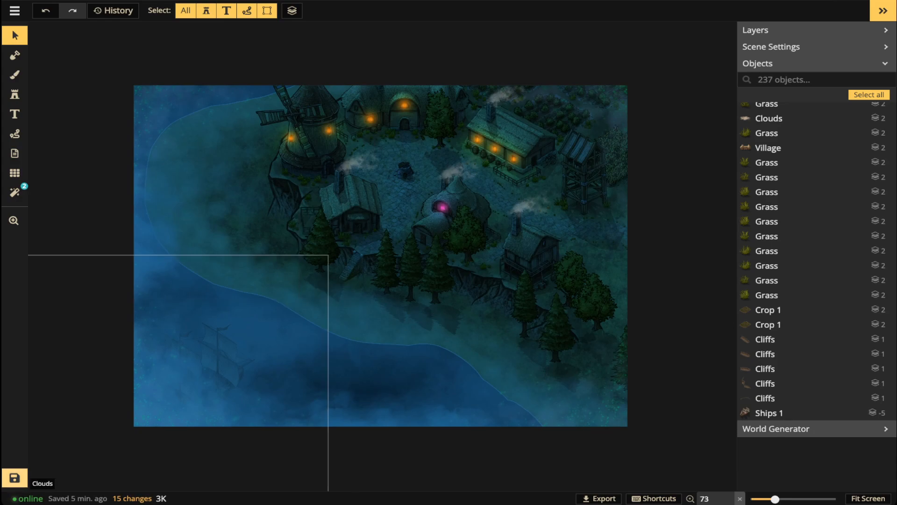
- Save the map
key("ctrl+s")
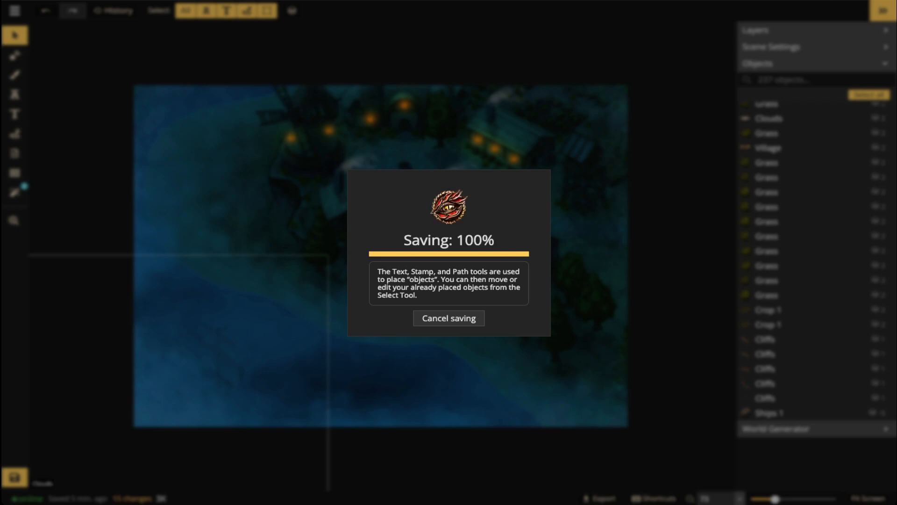
- Look over the whole night scene, checking the village, the trees below the cliff and the fogged coastline
scroll(251, 217, "up", 3)
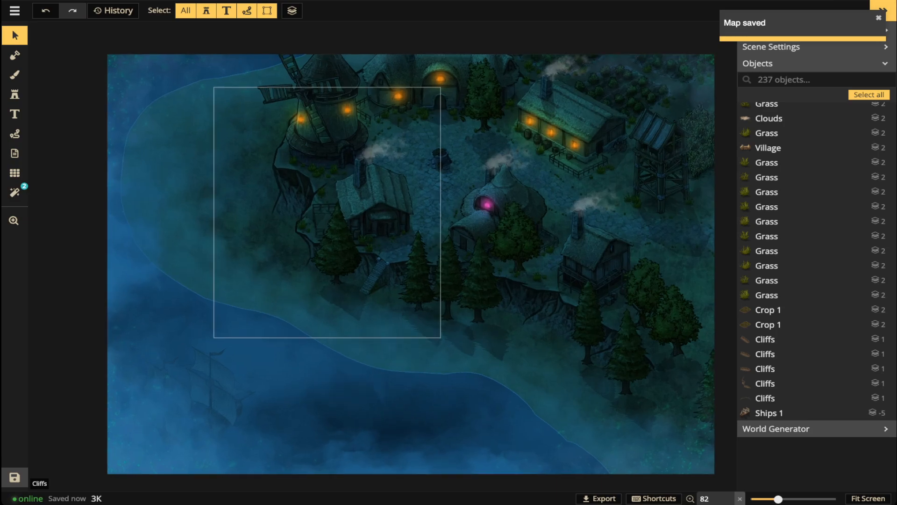
scroll(251, 217, "down", 2)
scroll(247, 223, "down", 2)
left_click_drag(248, 223, 306, 222)
scroll(353, 250, "down", 1)
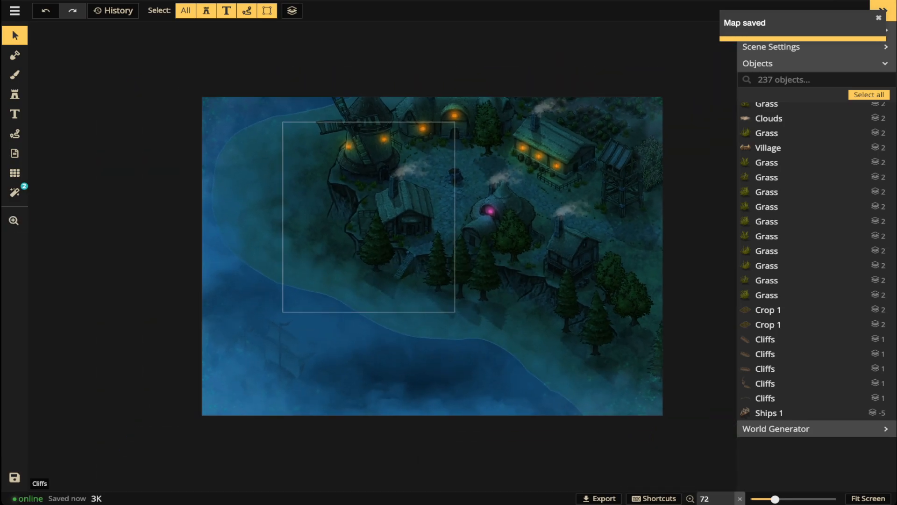
scroll(352, 252, "up", 2)
scroll(353, 249, "up", 1)
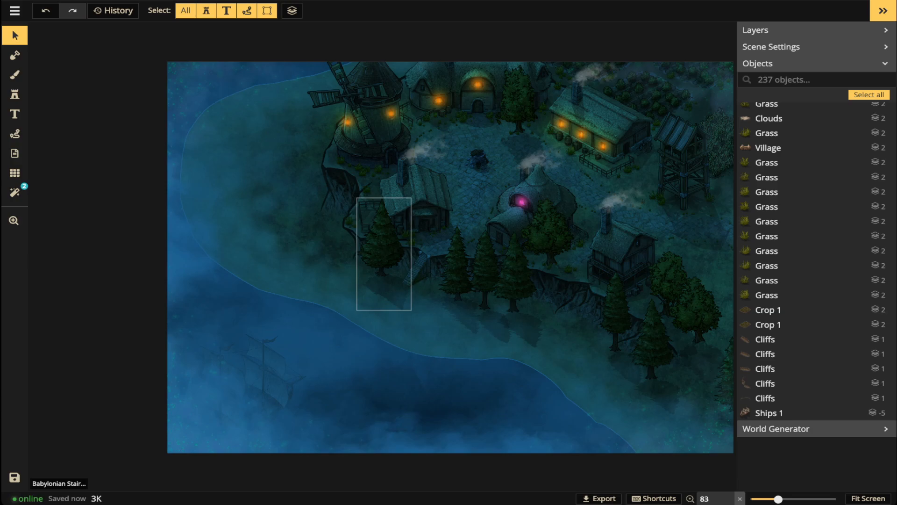
left_click(384, 254)
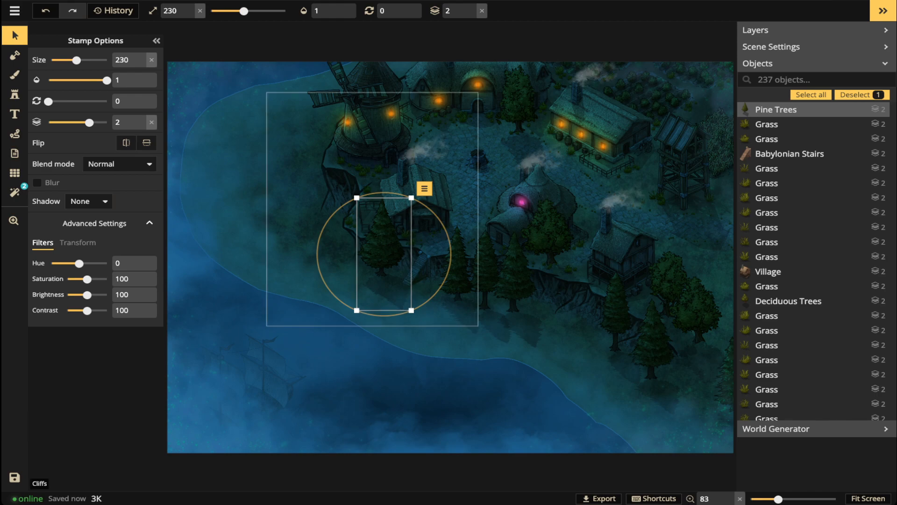
key("Escape")
scroll(422, 224, "down", 2)
scroll(424, 236, "down", 1)
left_click_drag(490, 218, 410, 250)
scroll(411, 250, "up", 2)
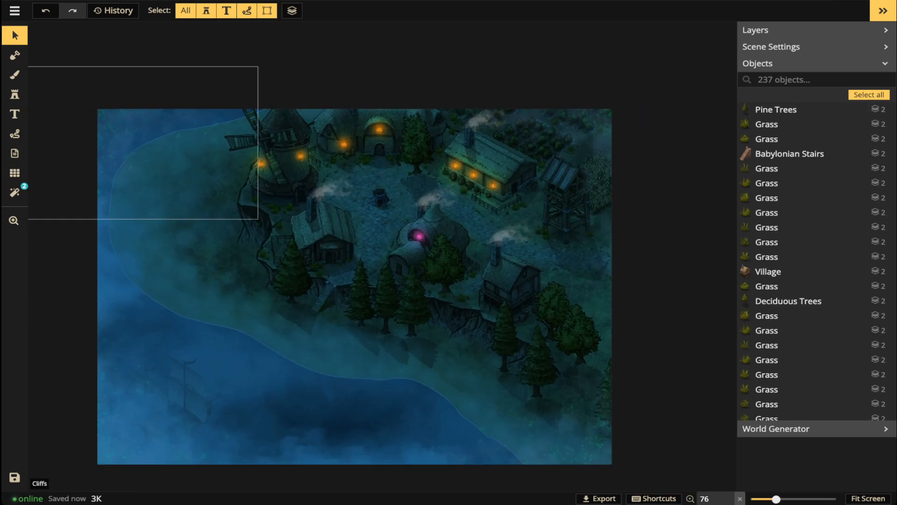
left_click(14, 94)
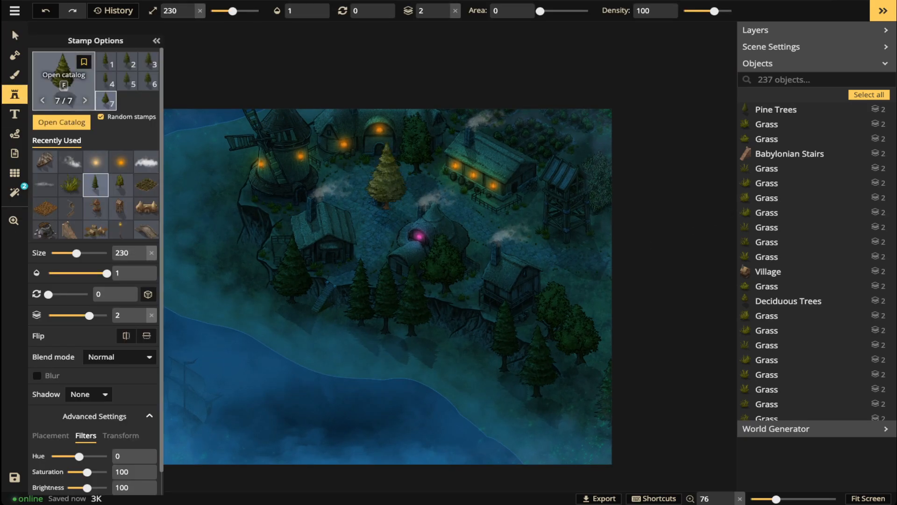
key("f")
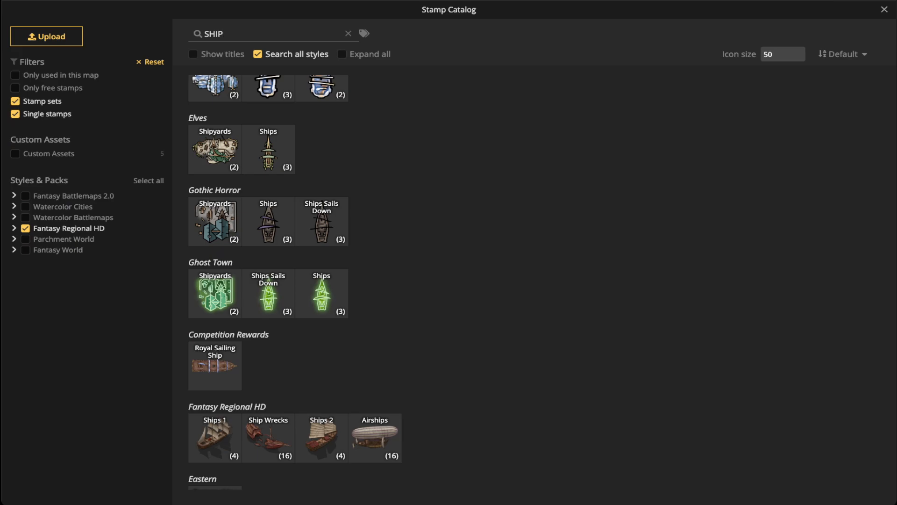
key("Escape")
scroll(381, 139, "up", 1)
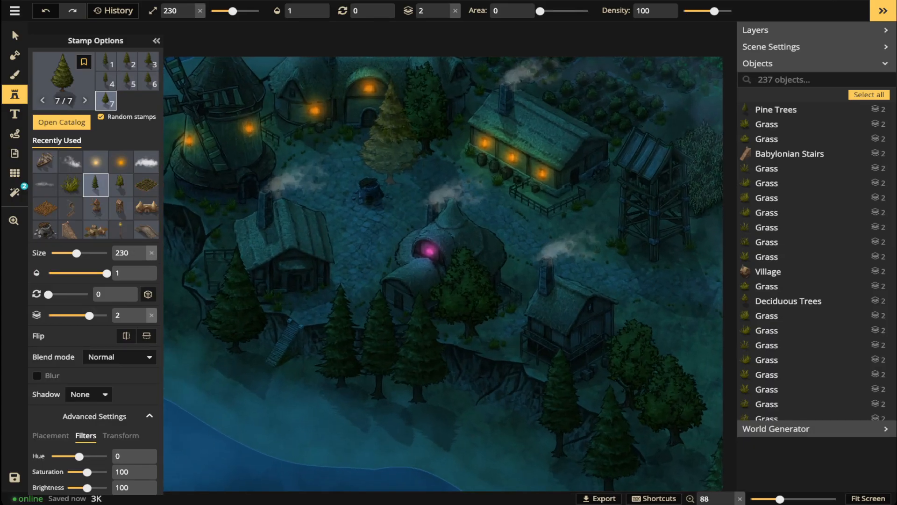
scroll(390, 148, "up", 2)
left_click(15, 36)
scroll(362, 145, "up", 1)
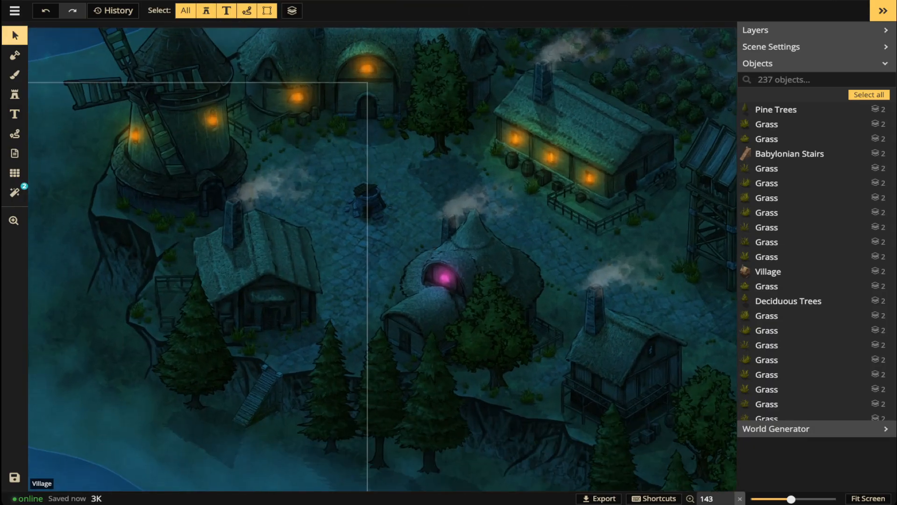
scroll(344, 150, "up", 4)
scroll(343, 150, "up", 3)
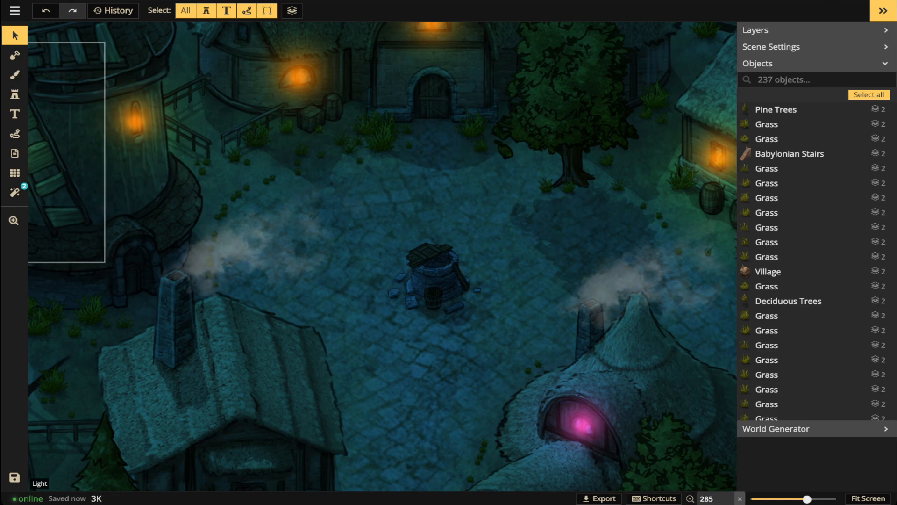
left_click(15, 95)
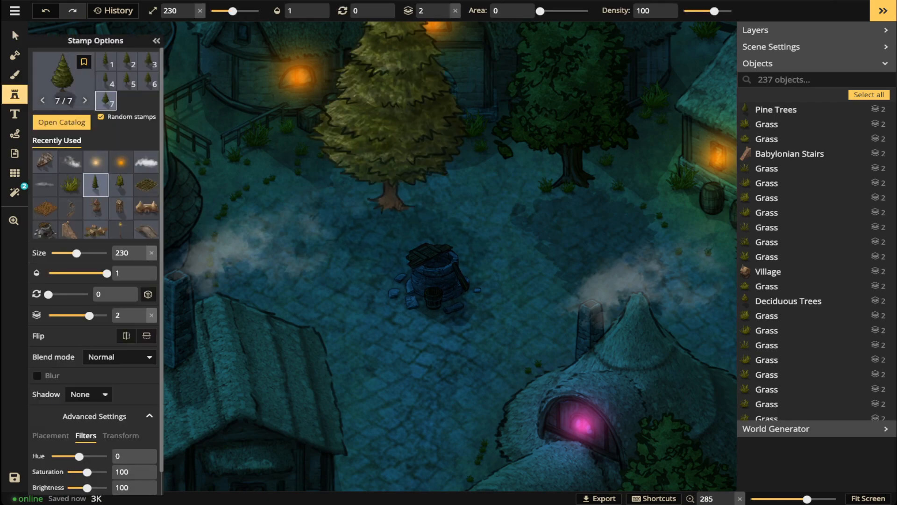
left_click(12, 29)
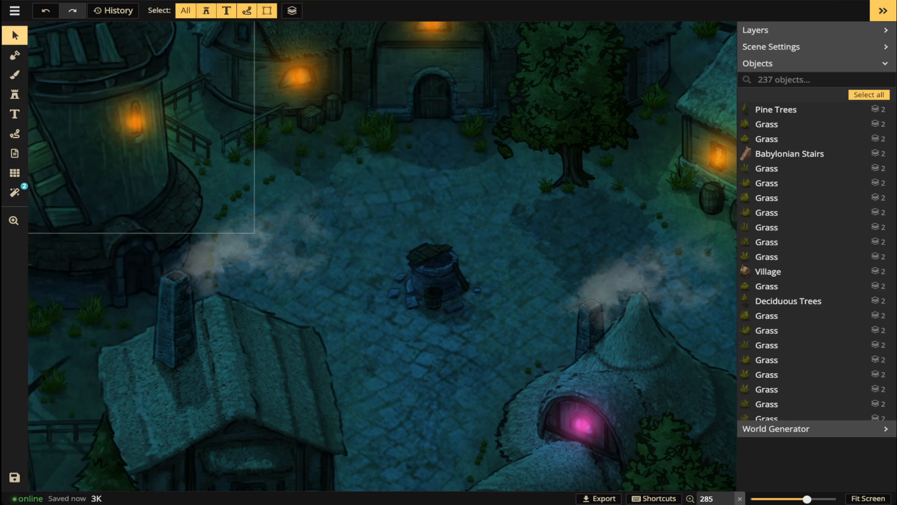
scroll(419, 185, "down", 5)
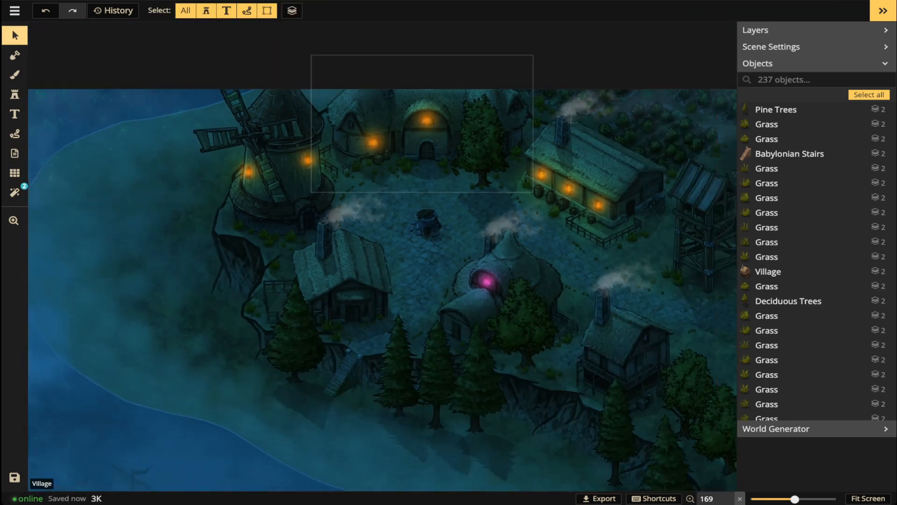
scroll(421, 185, "down", 3)
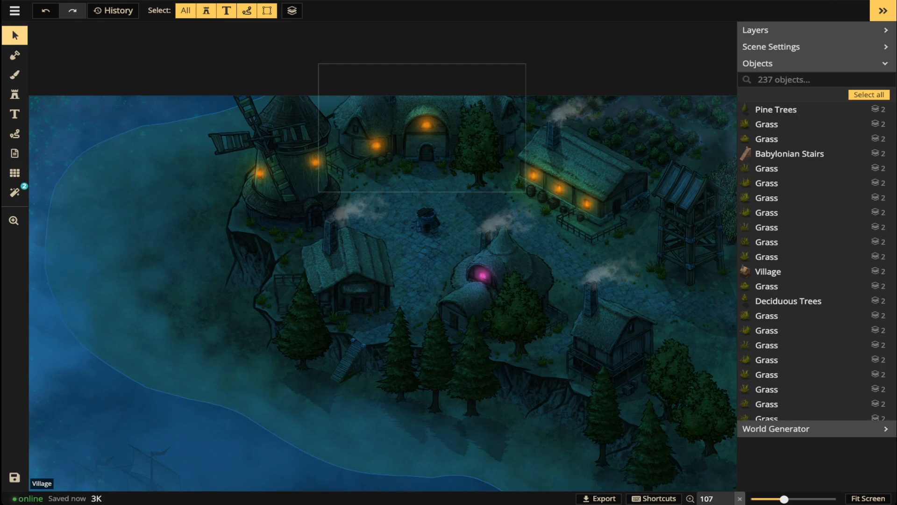
scroll(392, 186, "up", 5)
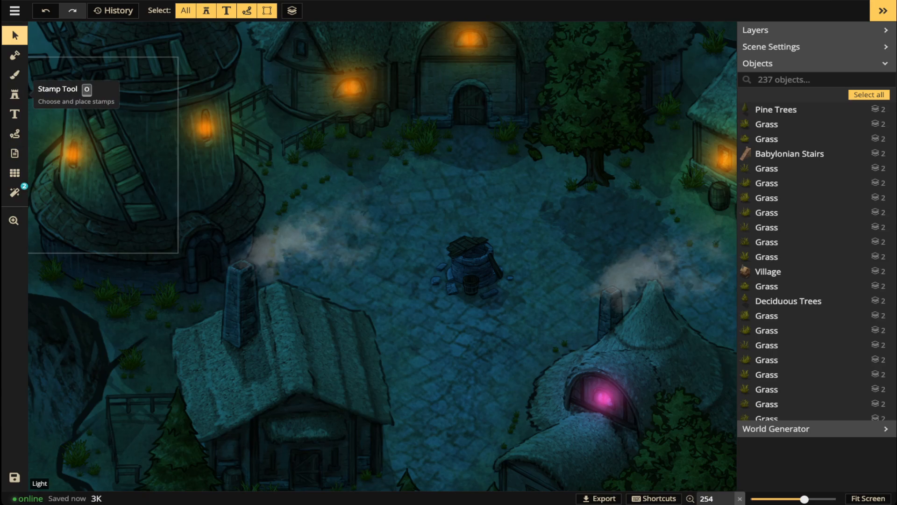
- Filter the map objects for CLOUDS, select all the matching clouds, lock them and clear the selection
left_click_drag(219, 187, 735, 122)
scroll(314, 221, "down", 3)
left_click_drag(314, 221, 41, 245)
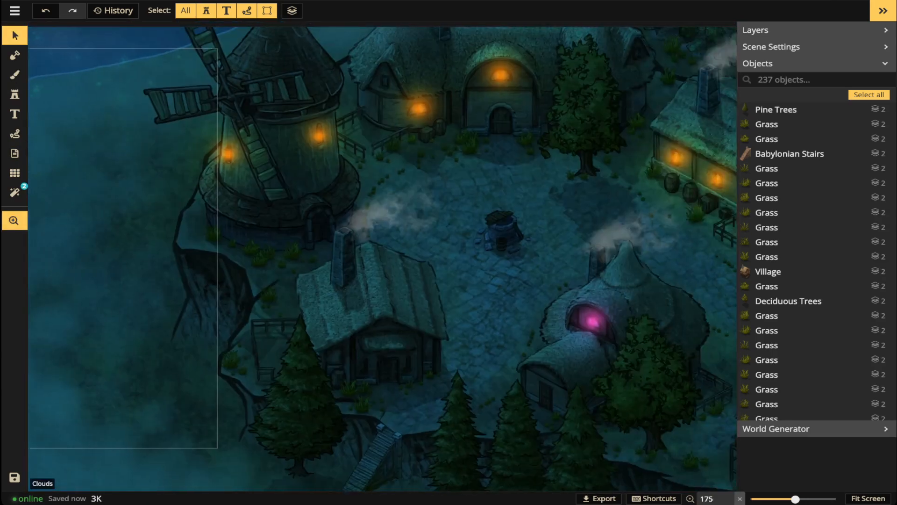
type("CLOUDS")
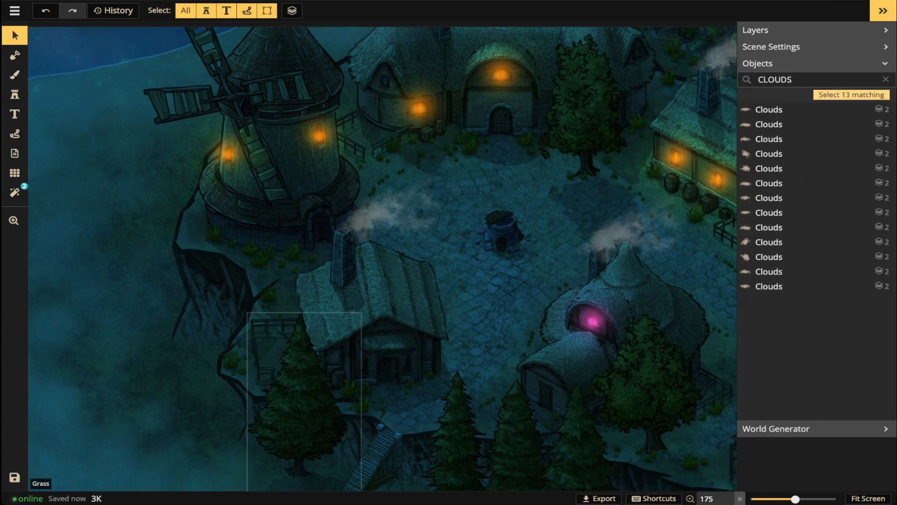
key("Return")
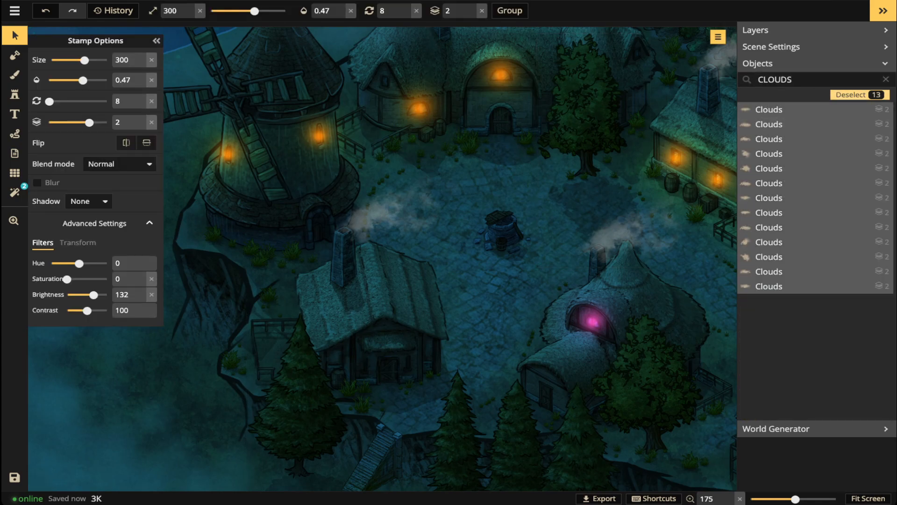
left_click(718, 36)
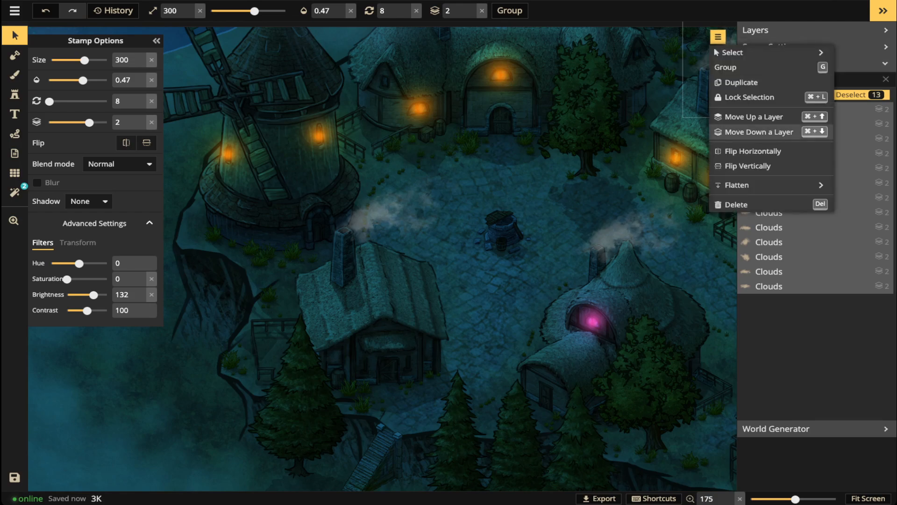
left_click(749, 97)
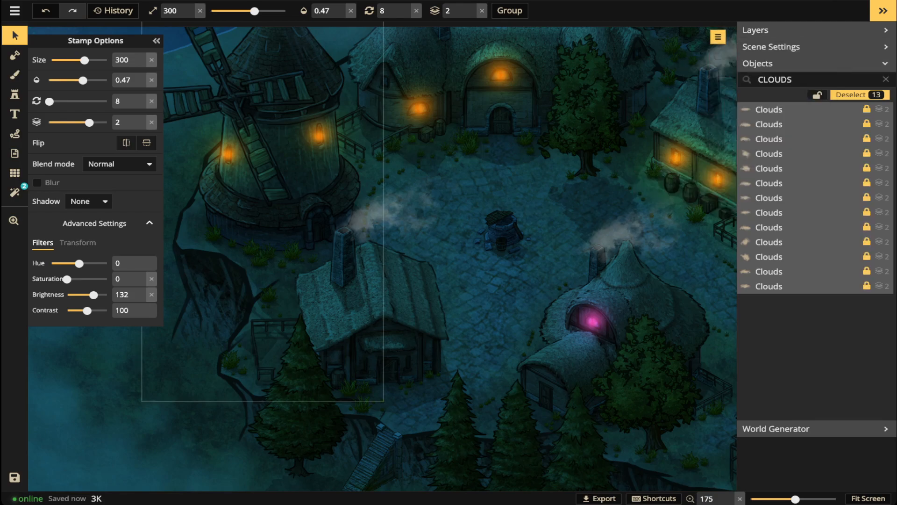
key("Escape")
- Lock the large Cliffs stamp along the western coast beside the windmill
scroll(264, 262, "down", 2)
left_click_drag(129, 331, 345, 319)
scroll(345, 319, "up", 2)
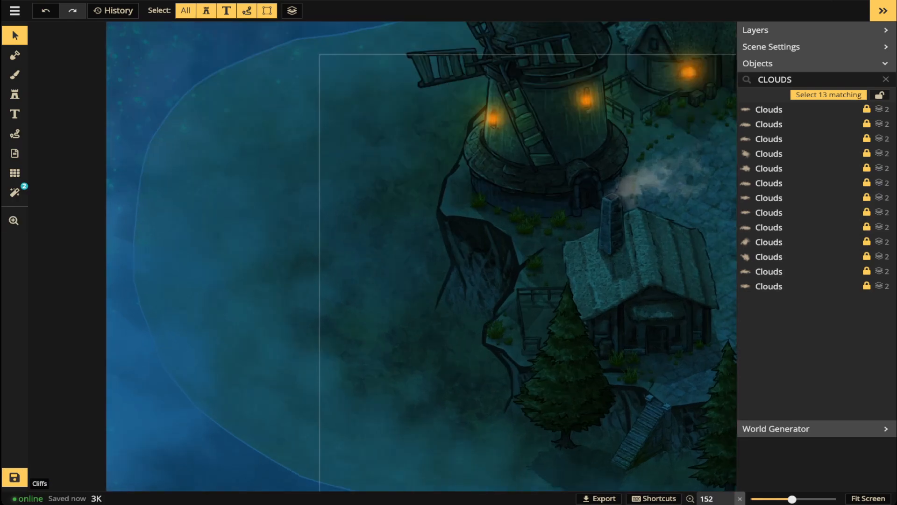
scroll(315, 280, "up", 1)
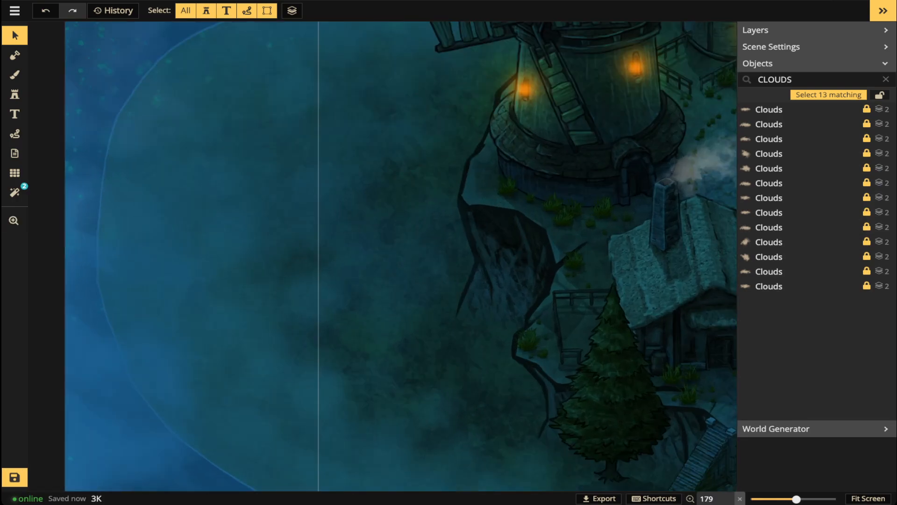
scroll(320, 224, "down", 2)
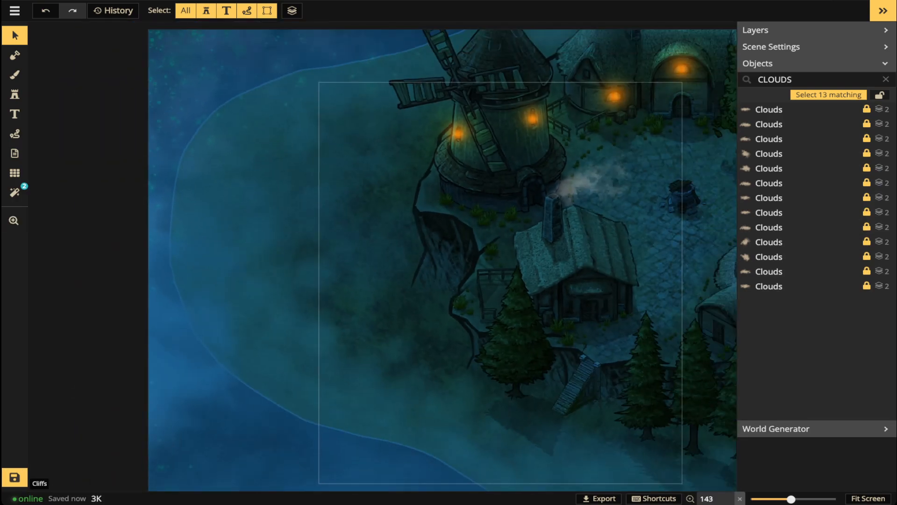
left_click(411, 253)
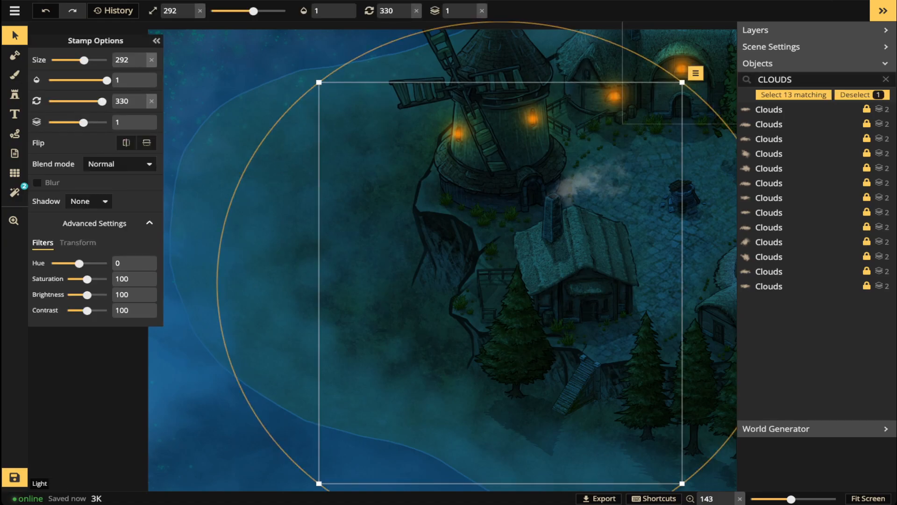
left_click(695, 73)
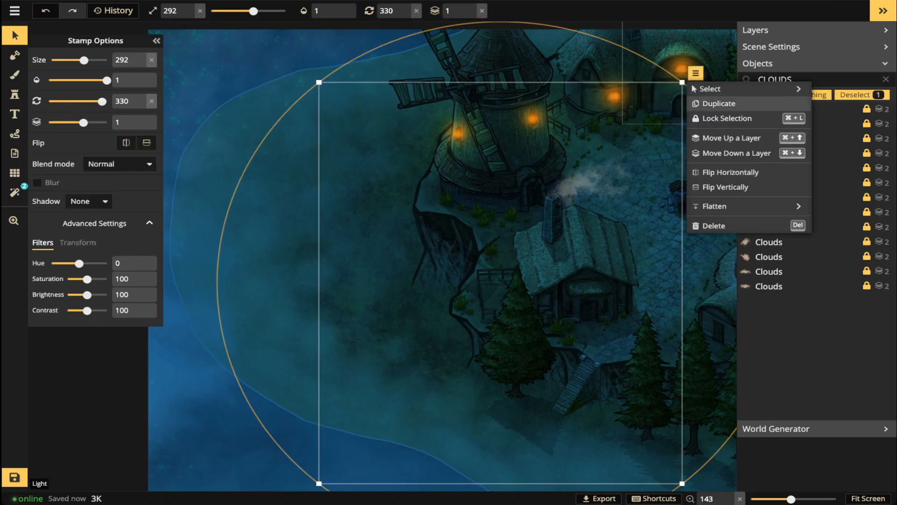
left_click(727, 118)
scroll(279, 191, "up", 1)
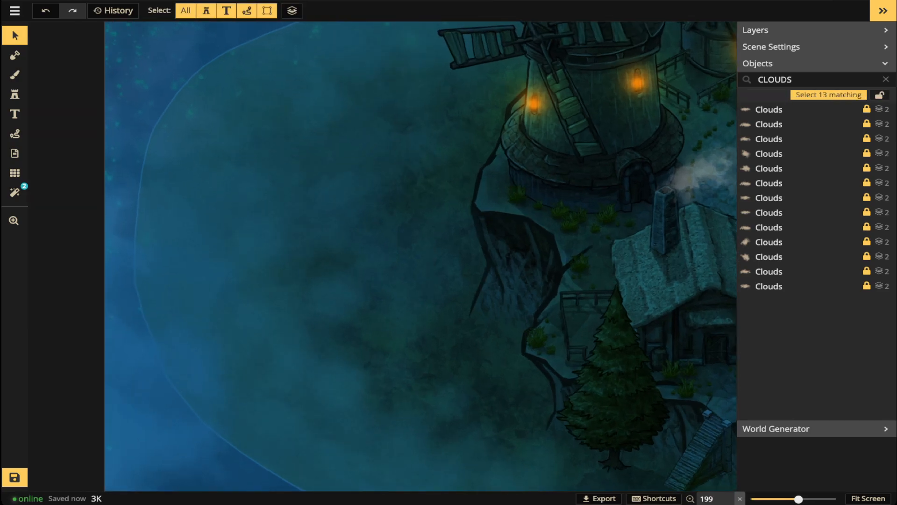
- Include Fantasy Battlemaps 2.0 in the stamp catalog, search for TABLE and choose the Rustic Nordic Table stamp
left_click(14, 94)
left_click(62, 122)
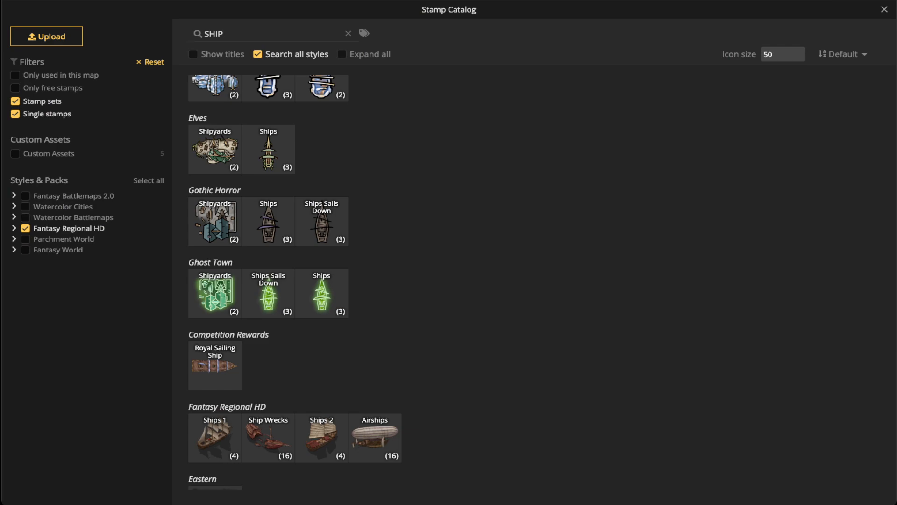
left_click(25, 196)
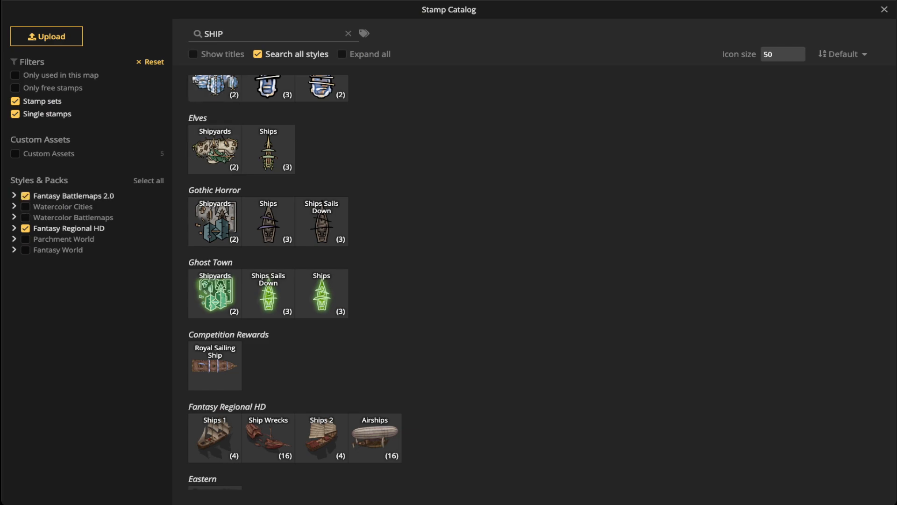
double_click(213, 34)
type("TAB")
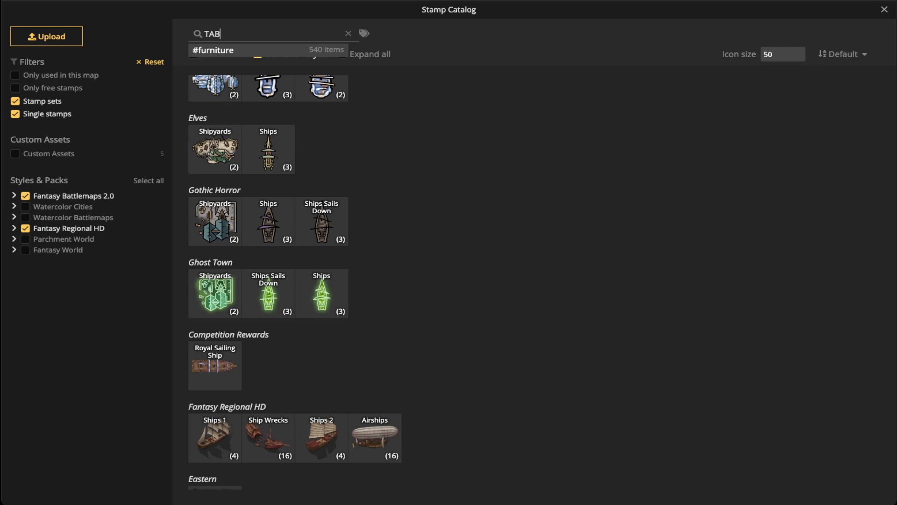
type("LE")
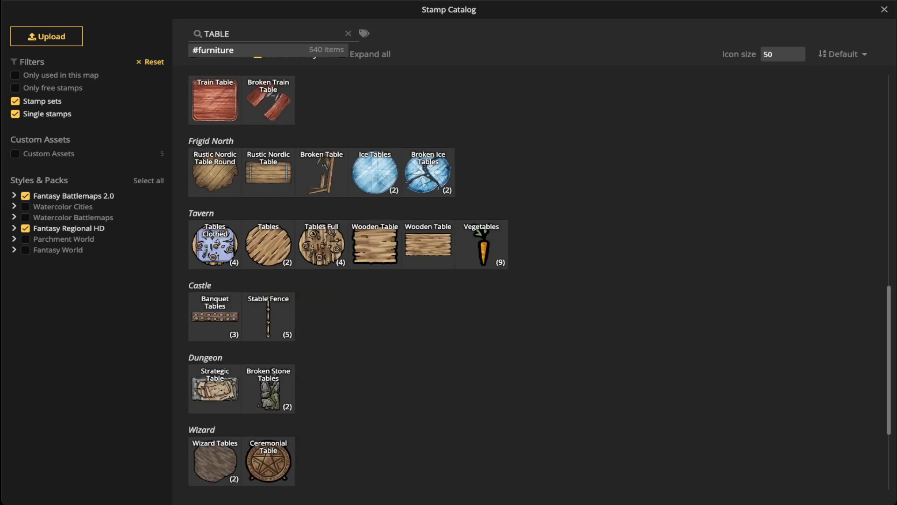
left_click(268, 172)
- Shrink the Rustic Nordic Table stamp to size 32 and place it on the open foggy area west of the windmill
scroll(297, 191, "up", 3)
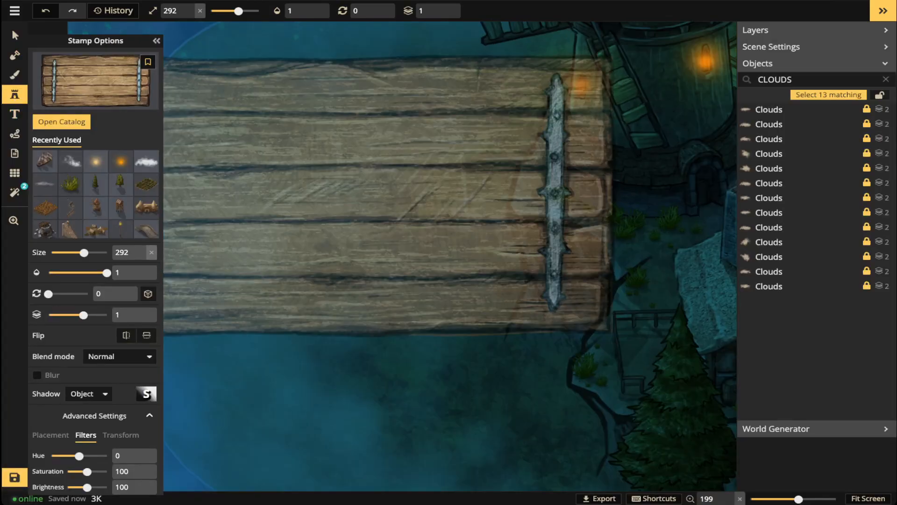
scroll(329, 155, "down", 5)
scroll(320, 166, "down", 20)
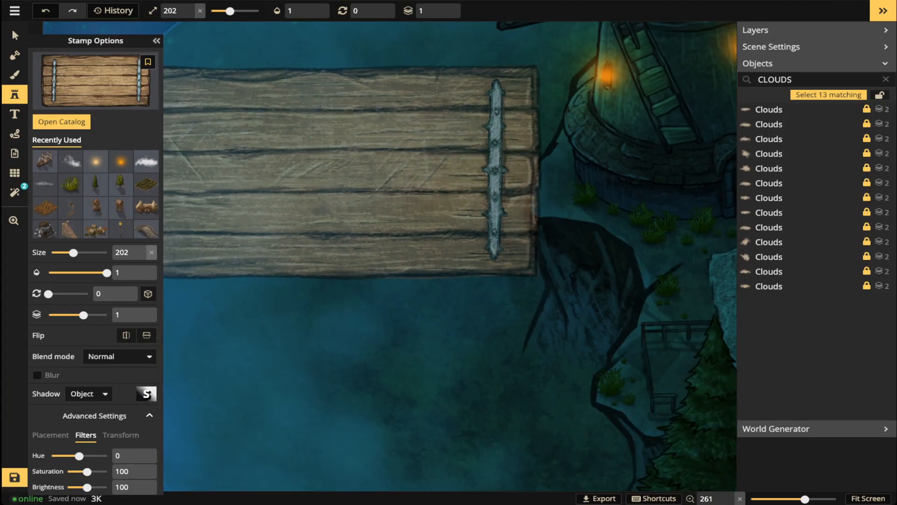
scroll(318, 171, "down", 2)
key("space")
left_click_drag(489, 171, 180, 187)
left_click_drag(394, 145, 229, 248)
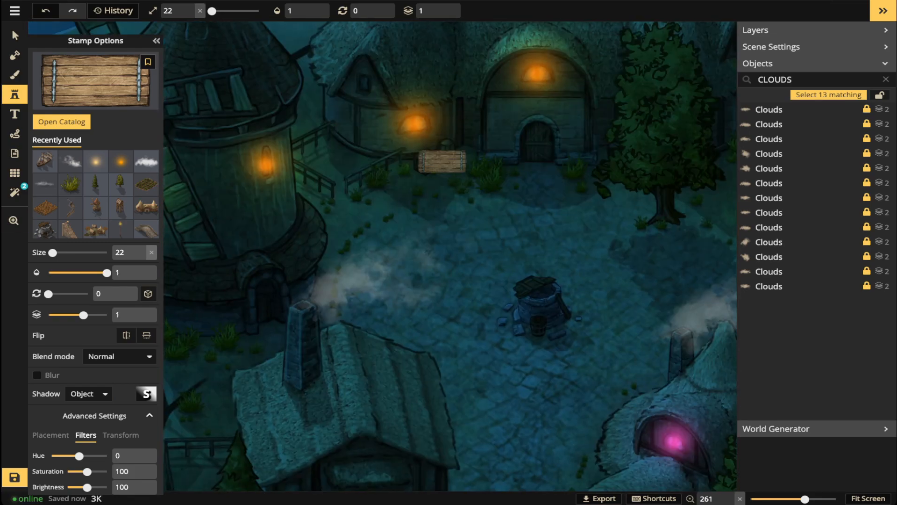
scroll(437, 188, "up", 1)
key("space")
left_click_drag(357, 239, 671, 244)
left_click_drag(307, 245, 466, 216)
left_click(283, 220)
- Set the placed table's shadow to None
scroll(288, 225, "up", 3)
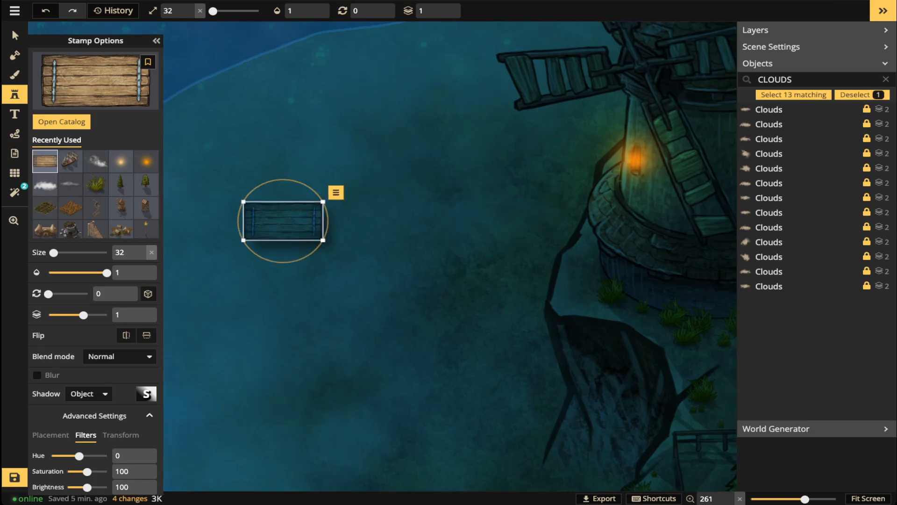
left_click(89, 393)
left_click(93, 412)
- Search the stamp catalog for POLE and choose the second variant of the Wooden Pole stamp
left_click(95, 80)
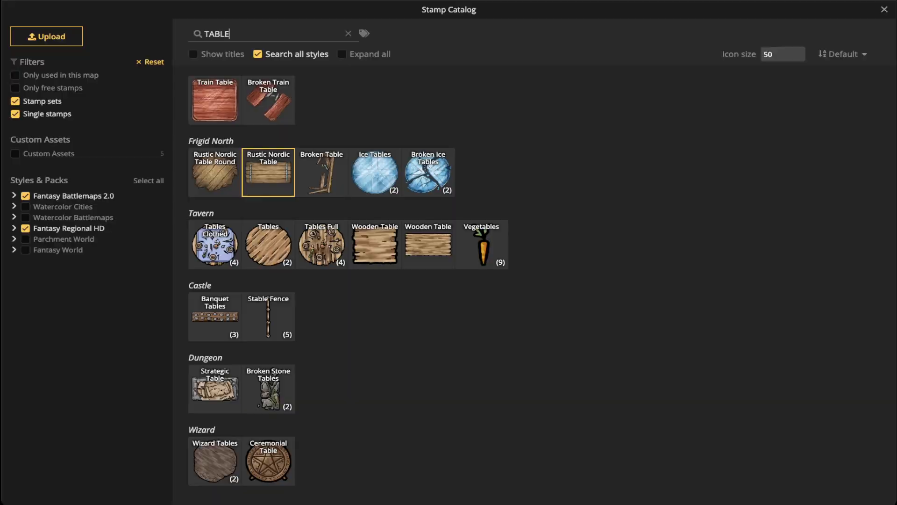
double_click(217, 34)
type("POLE")
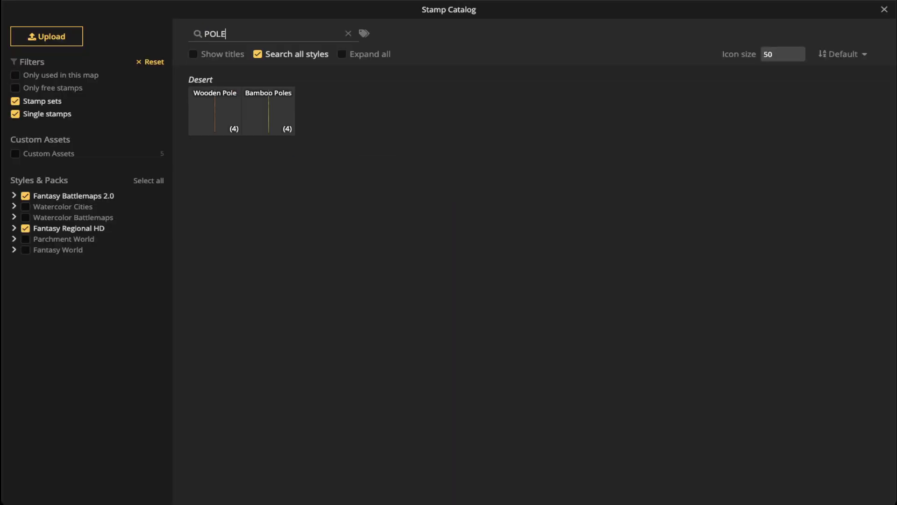
left_click(215, 107)
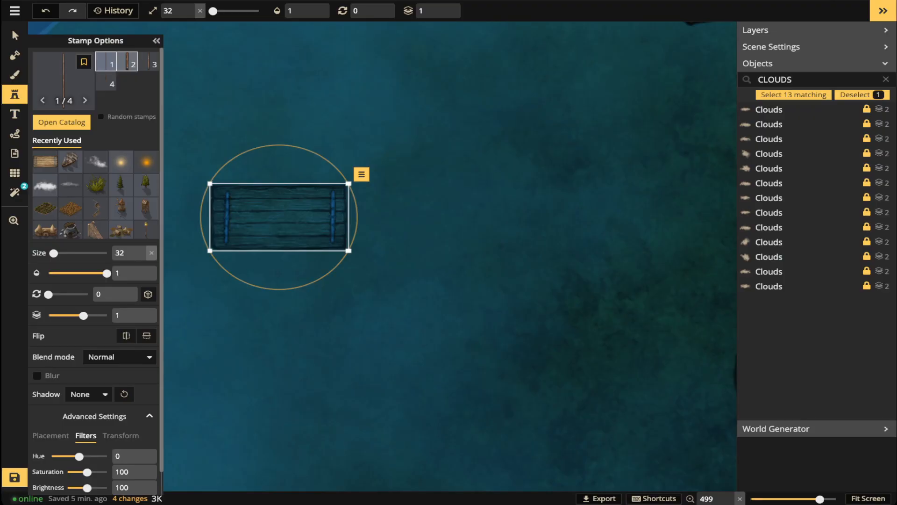
left_click(127, 61)
- Rotate the pole to 180 degrees, place it as a leg under the table's lower left corner and set its shadow to None
scroll(232, 277, "up", 1)
scroll(221, 279, "up", 2)
scroll(225, 283, "up", 6)
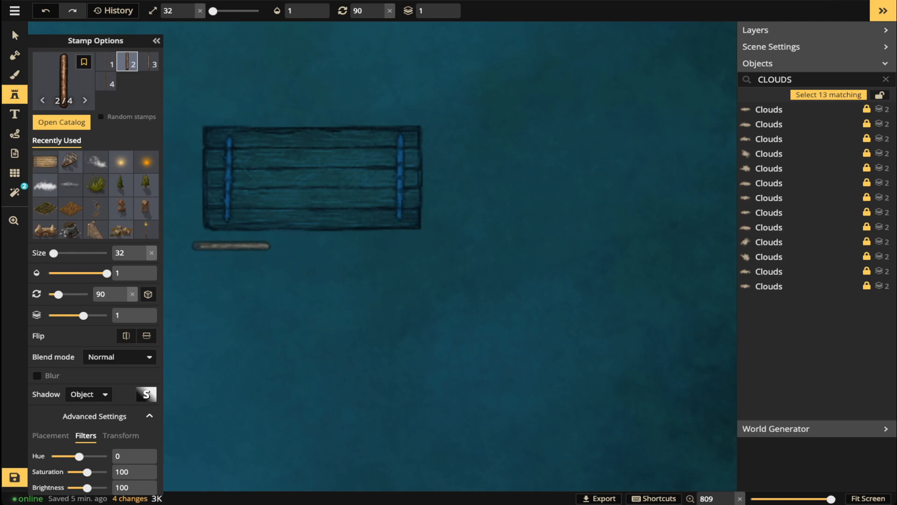
scroll(234, 247, "up", 6)
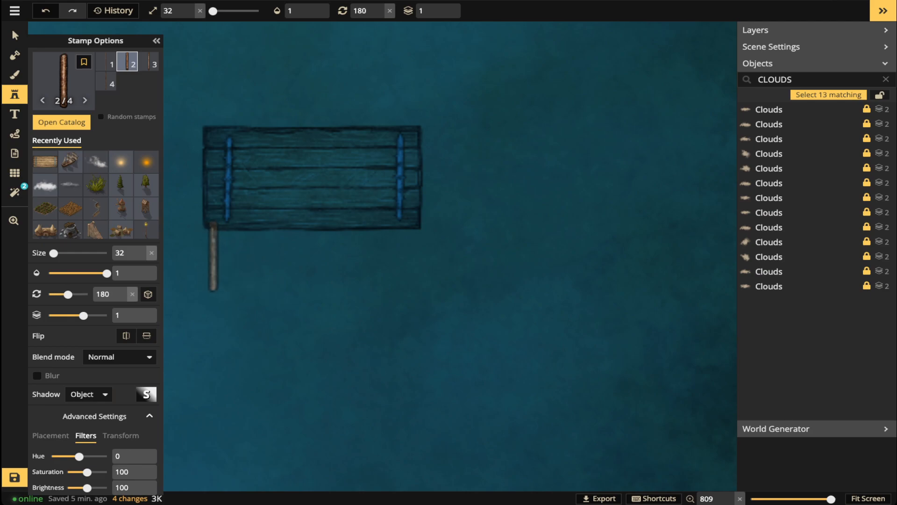
left_click(213, 255)
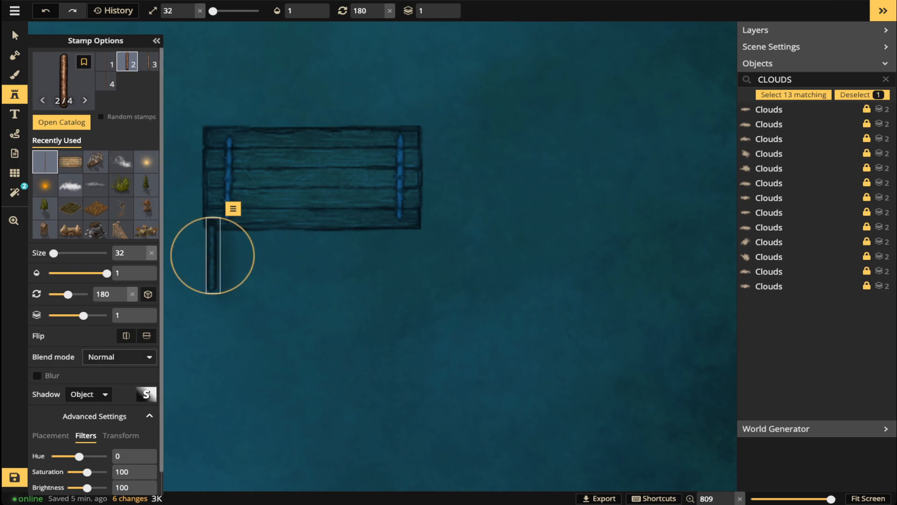
left_click(89, 394)
left_click(93, 416)
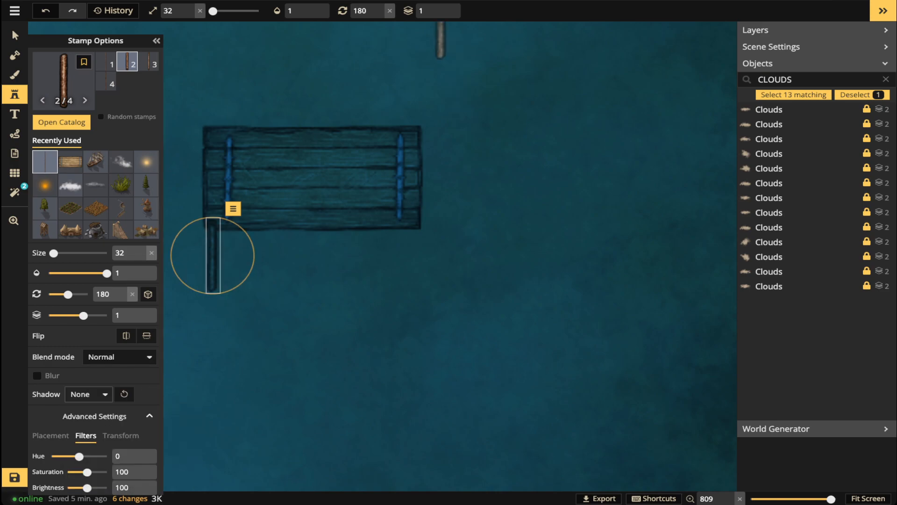
- Put the pole leg on layer 0 and place a second matching leg under the table's lower right corner
left_click(445, 14)
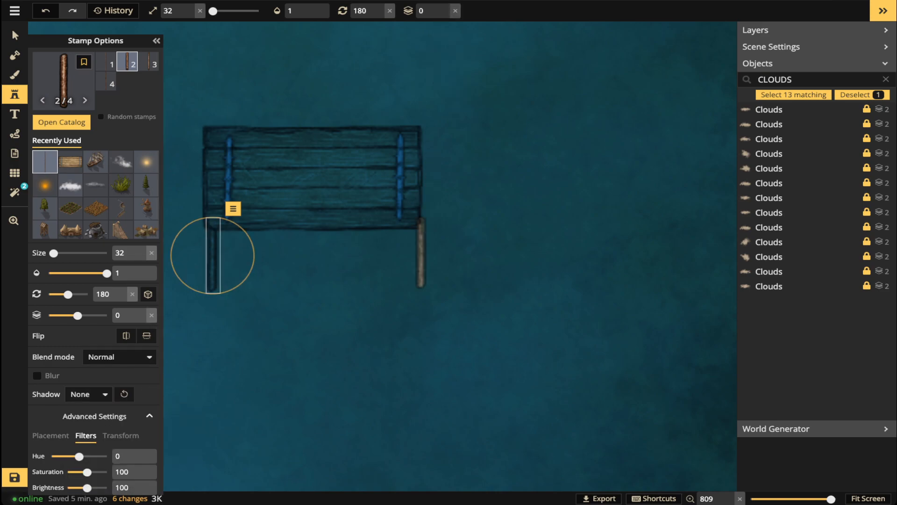
left_click(410, 258)
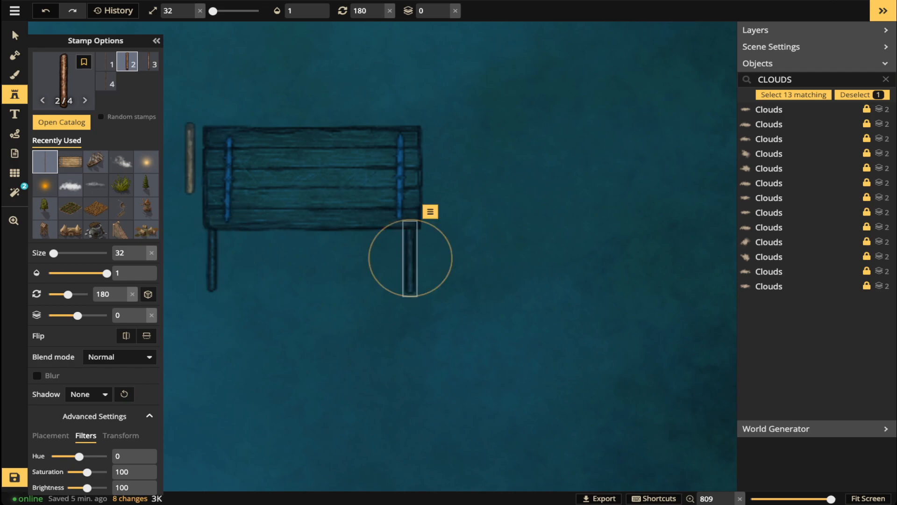
- Duplicate the wooden tabletop and place the copy over the original, shifted slightly upward
left_click(61, 122)
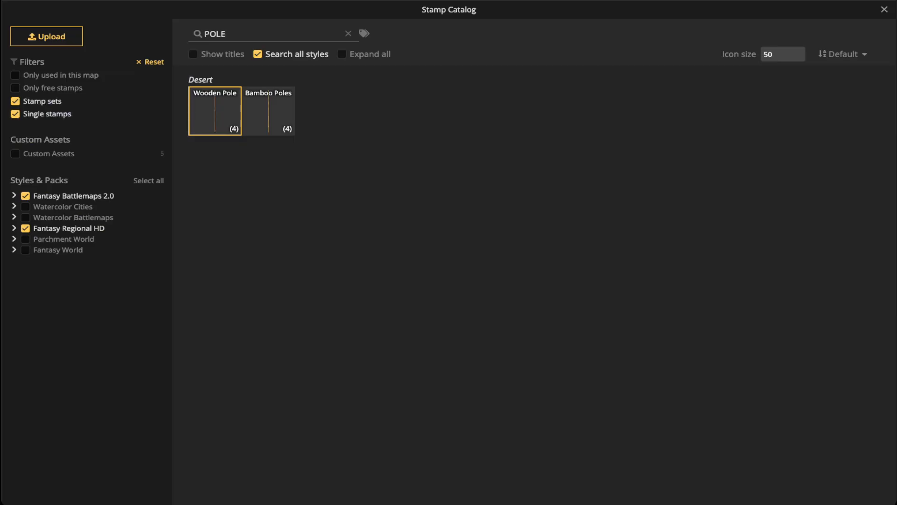
left_click(215, 111)
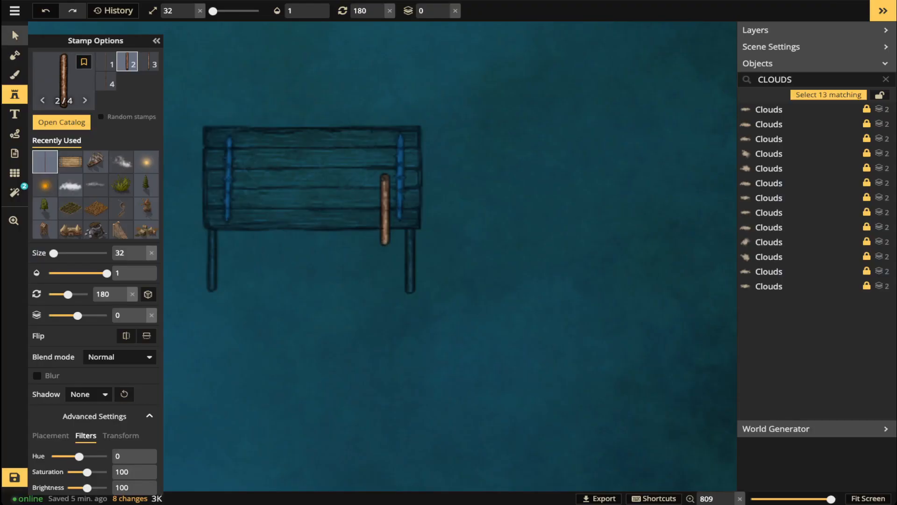
left_click(15, 35)
left_click(285, 176)
key("ctrl+c")
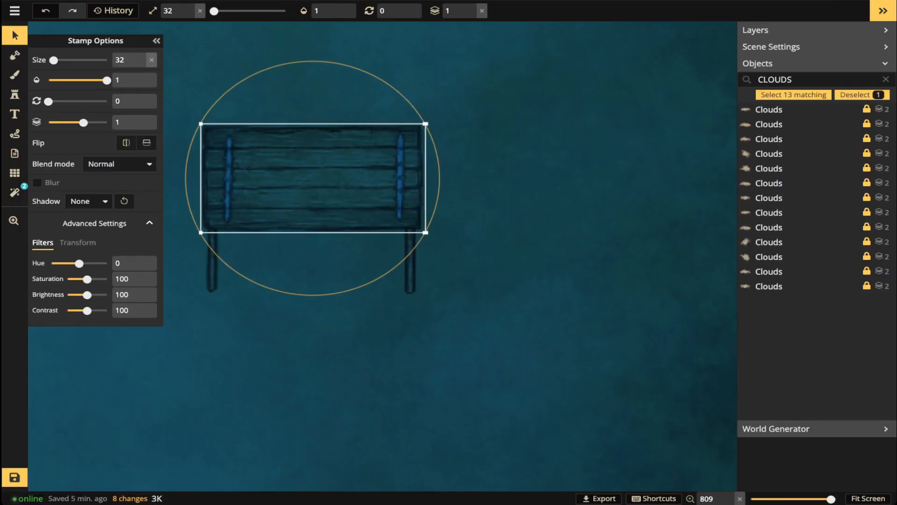
key("ctrl+v")
left_click_drag(284, 177, 314, 169)
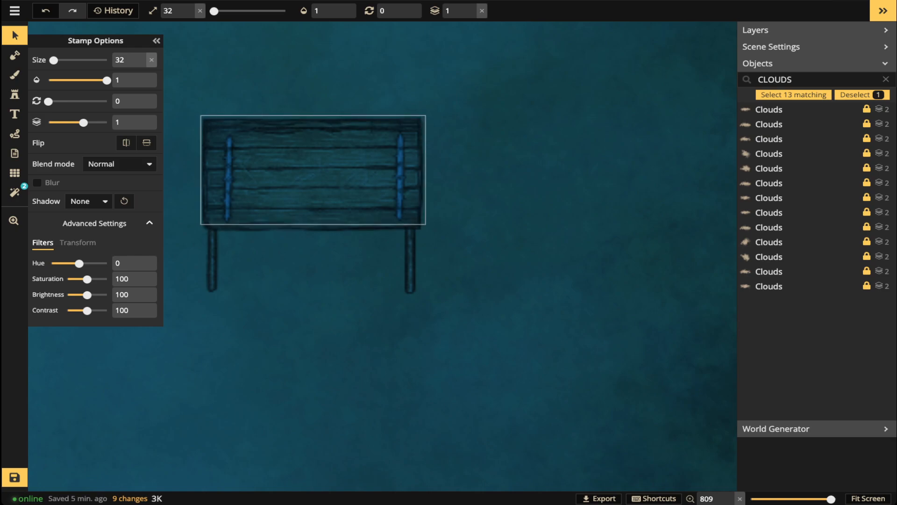
- Rotate the duplicated tabletop to 180 degrees, align it over the original and set its brightness to 151
scroll(329, 140, "up", 3)
left_click_drag(310, 33, 310, 322)
left_click_drag(309, 187, 309, 189)
left_click_drag(87, 295, 97, 295)
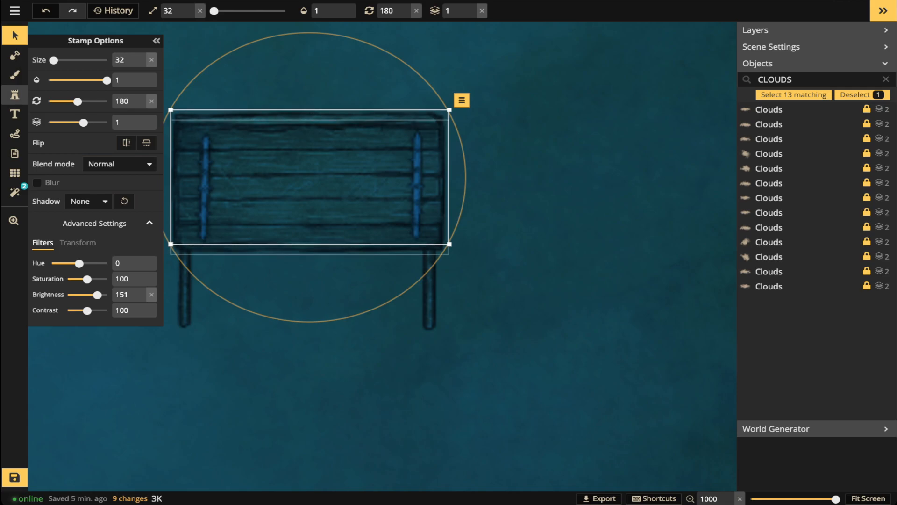
- Search the stamp catalog for NOTES and choose the paper notes stamp
left_click(15, 94)
left_click(93, 77)
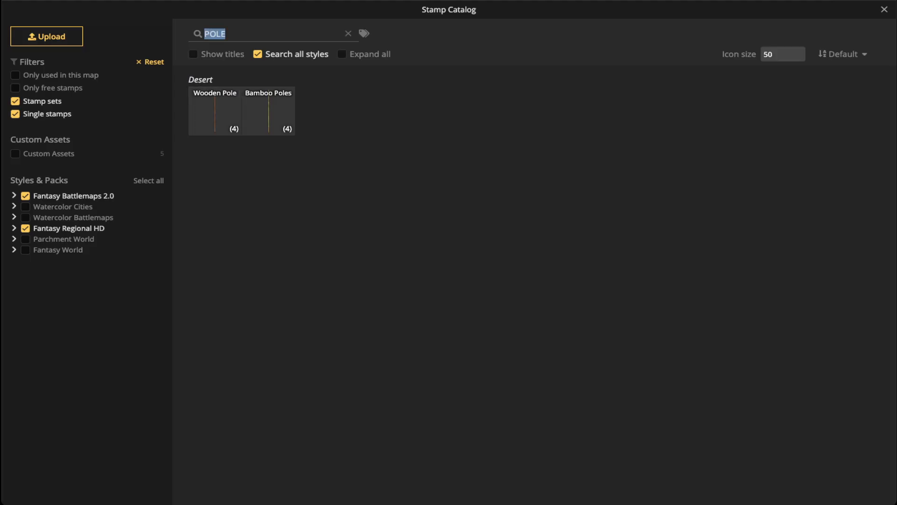
type("NOTES")
left_click(215, 111)
- Place a size 12 note rotated to 15 degrees on the tabletop's left part and put it on layer 2
scroll(261, 190, "down", 10)
scroll(244, 186, "up", 3)
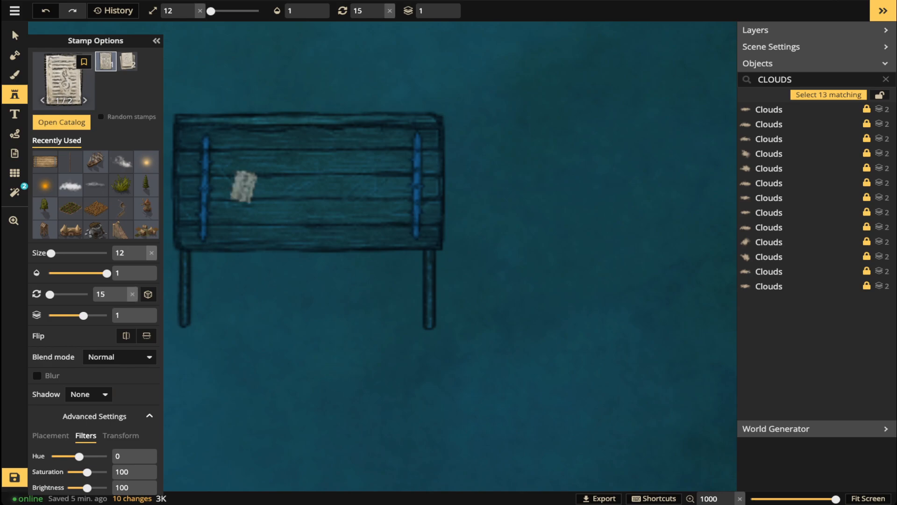
left_click(243, 186)
left_click(445, 7)
key("Escape")
- Add a larger tilted note on the tabletop's right part and a size 12 note at 345 degrees near the upper left
scroll(364, 171, "up", 5)
scroll(364, 171, "down", 6)
left_click(365, 172)
key("Escape")
scroll(283, 172, "down", 5)
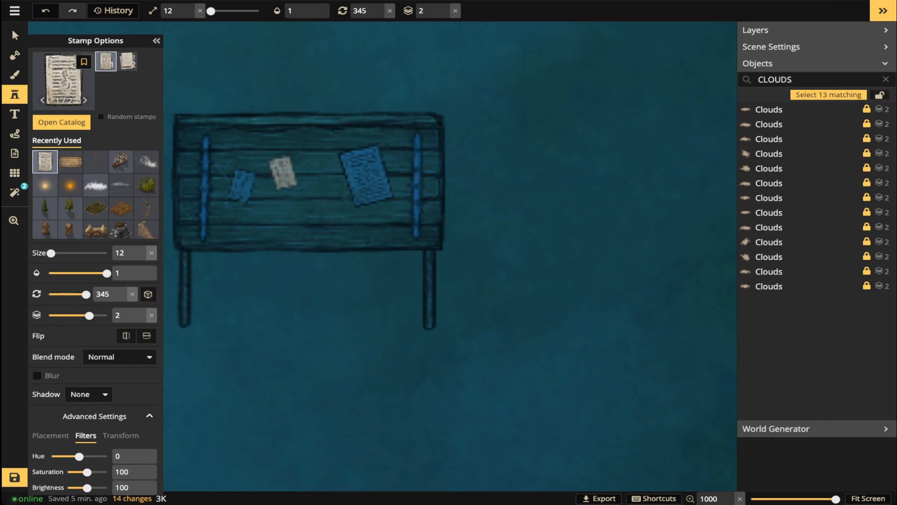
left_click(276, 164)
- Switch to the second note variant and place it at size 12, rotated to 15 degrees, in the tabletop's lower middle
left_click(127, 61)
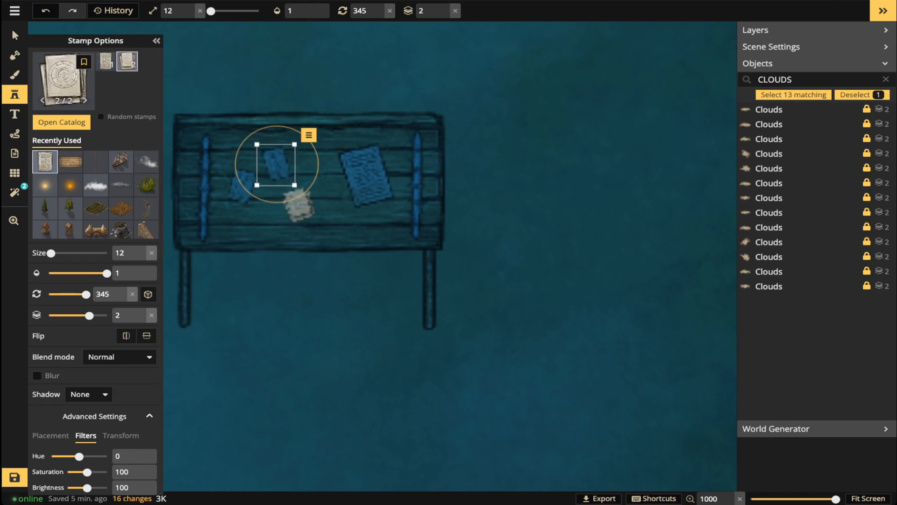
key("Escape")
scroll(311, 207, "up", 6)
left_click(313, 208)
key("Escape")
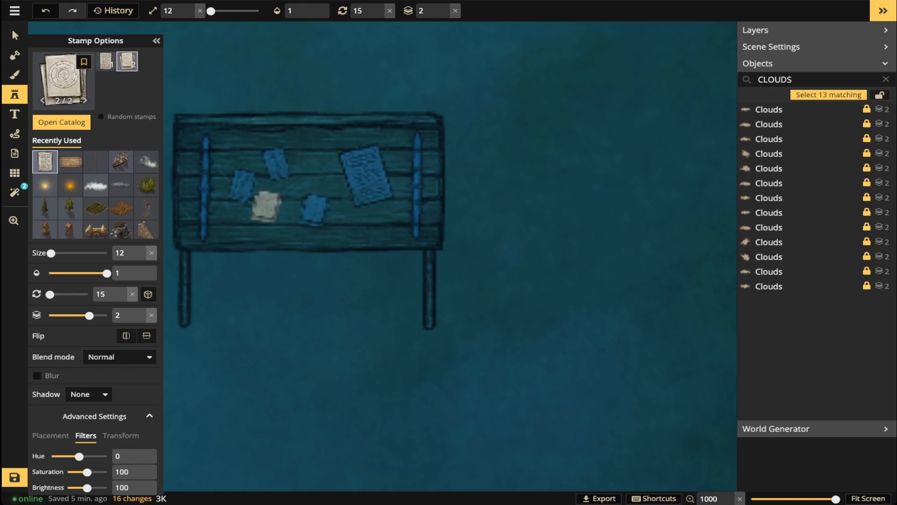
- Return to the first note variant and place it at size 22, rotated to 270 degrees, on the tabletop's lower left
scroll(276, 205, "up", 5)
key("Left")
scroll(271, 208, "down", 3)
scroll(269, 208, "down", 18)
left_click(252, 216)
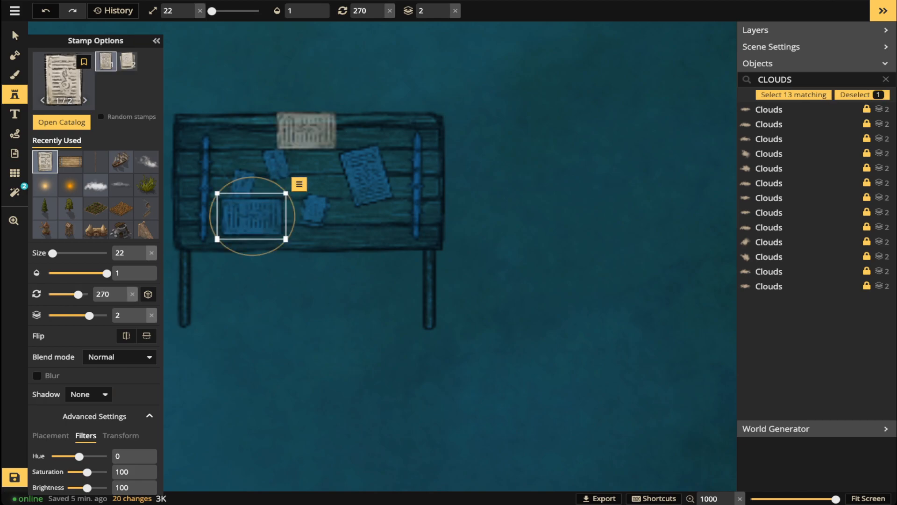
key("Escape")
- Place two more size 12 notes, one at 345 degrees in the upper middle and one at 15 degrees overlapping the large note
scroll(314, 153, "down", 5)
scroll(312, 154, "up", 15)
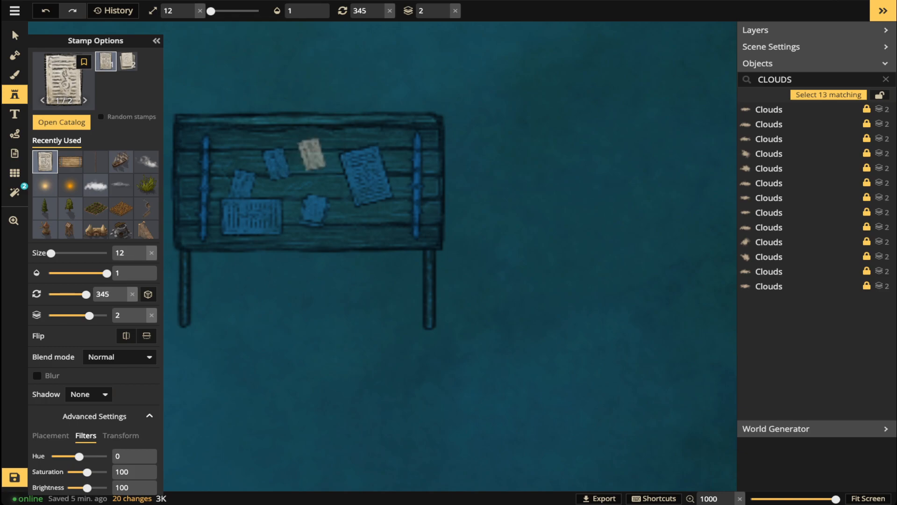
left_click(312, 153)
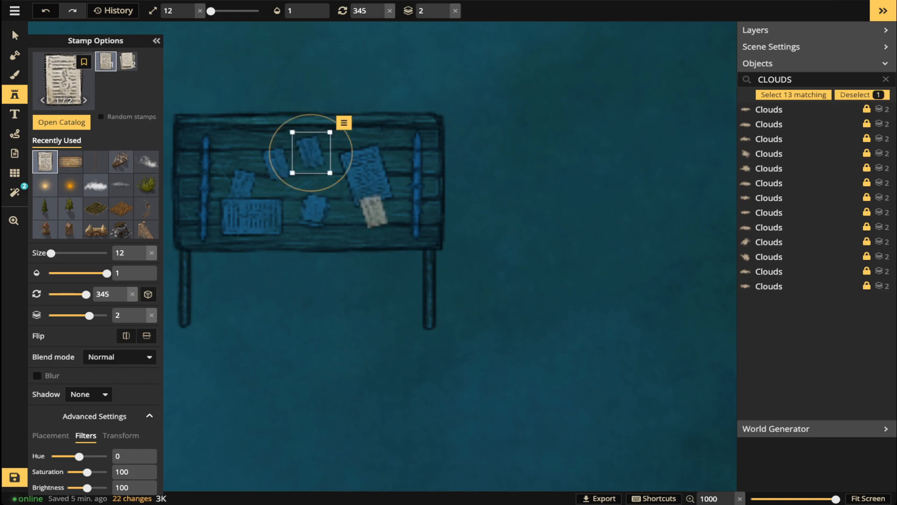
key("Escape")
scroll(375, 210, "up", 6)
left_click(375, 209)
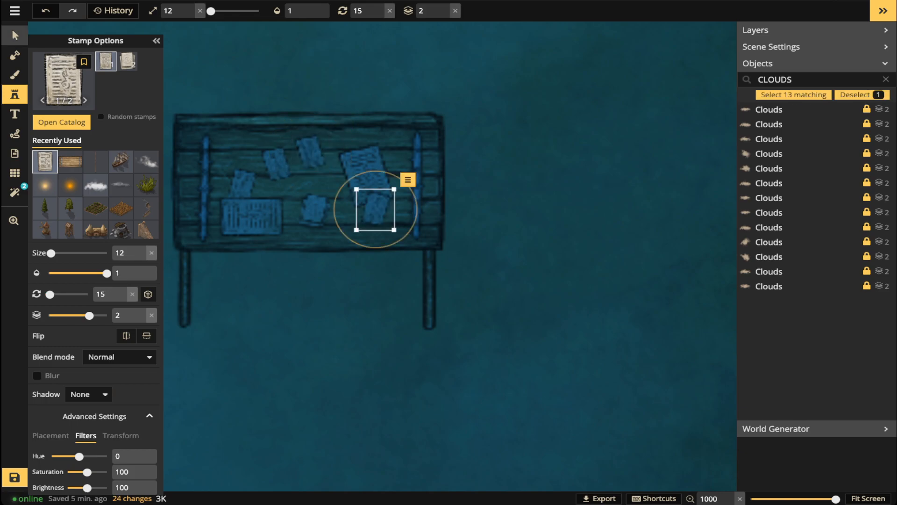
- Rotate the small note in the tabletop's upper left so it lies nearly sideways
left_click(12, 29)
left_click(269, 159)
scroll(271, 157, "down", 12)
scroll(304, 215, "down", 1)
- Group the tabletop, legs and notes, and move the notice board into the village square between the windmill and the houses
left_click_drag(152, 97, 452, 335)
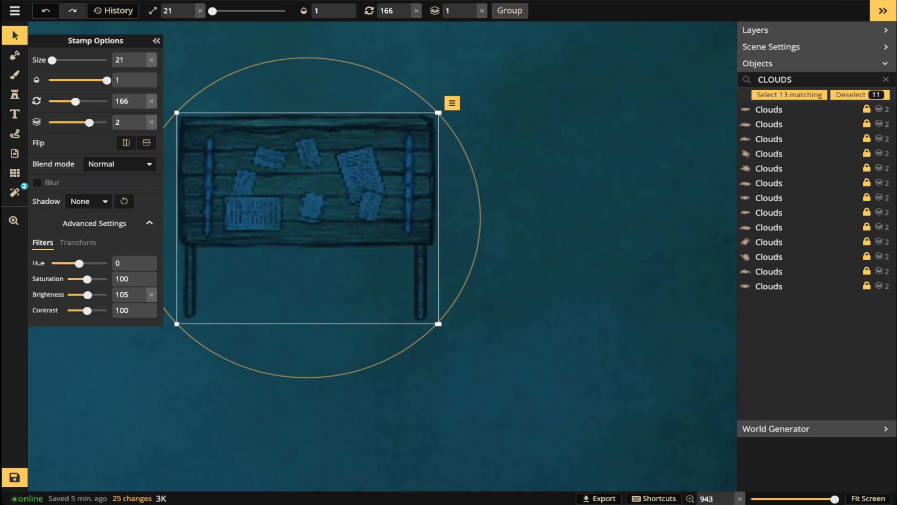
left_click(510, 10)
scroll(305, 180, "down", 6)
scroll(305, 181, "down", 8)
left_click_drag(305, 180, 640, 247)
left_click_drag(640, 256, 506, 168)
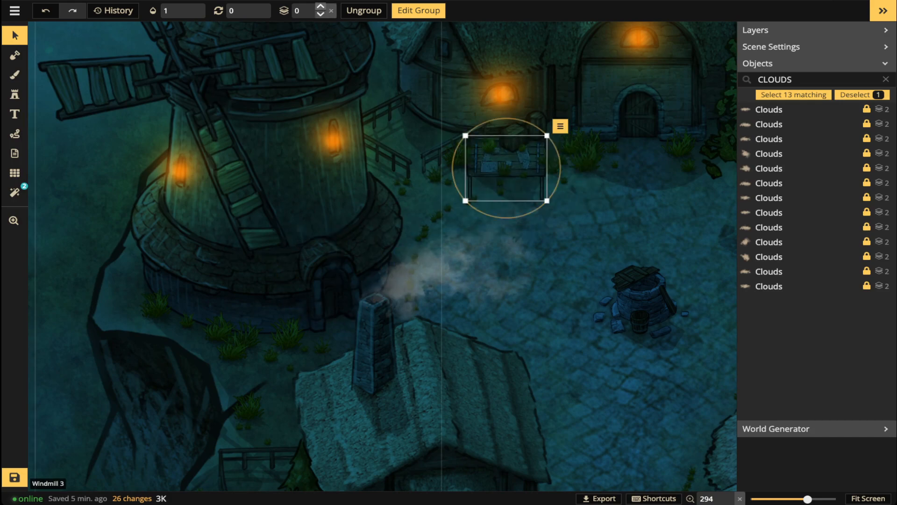
- Put the notice board group on layer 3 and shift it slightly down and left in the square
left_click(321, 8)
left_click(322, 7)
left_click(322, 7)
left_click(322, 8)
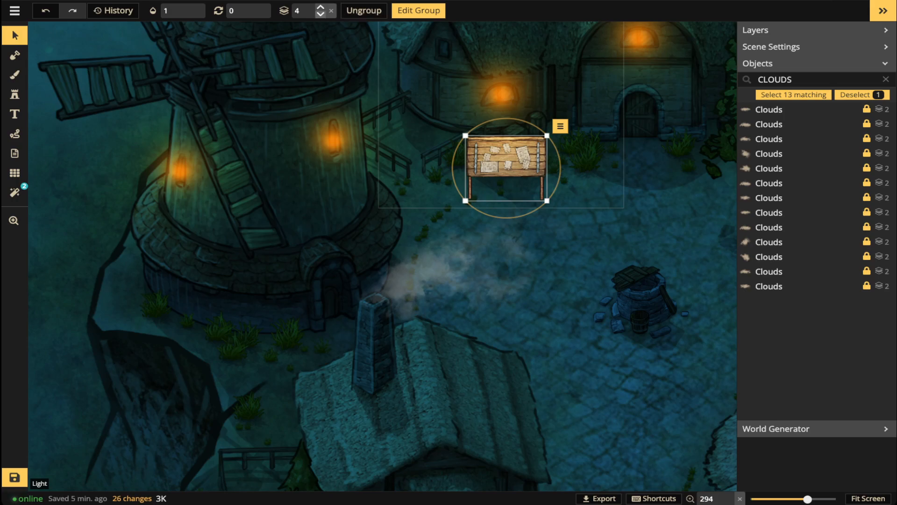
left_click(322, 13)
mouse_move(506, 168)
left_mouse_down()
mouse_move(515, 190)
mouse_move(497, 207)
mouse_move(502, 180)
left_mouse_up()
scroll(502, 180, "down", 2)
scroll(505, 183, "down", 2)
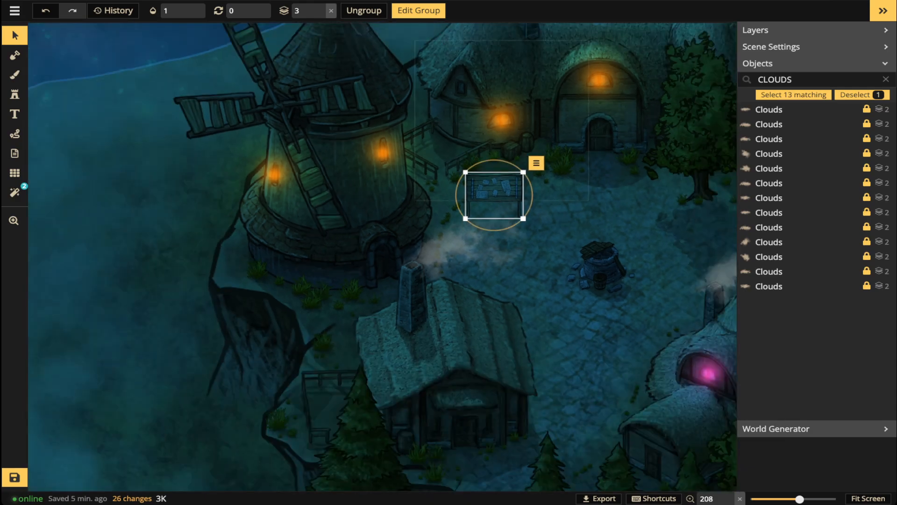
- Examine the notice board's placement beside the windmill and the overall look of the complete night map
left_click(424, 117)
scroll(425, 117, "down", 3)
scroll(472, 169, "up", 5)
left_click_drag(472, 170, 400, 166)
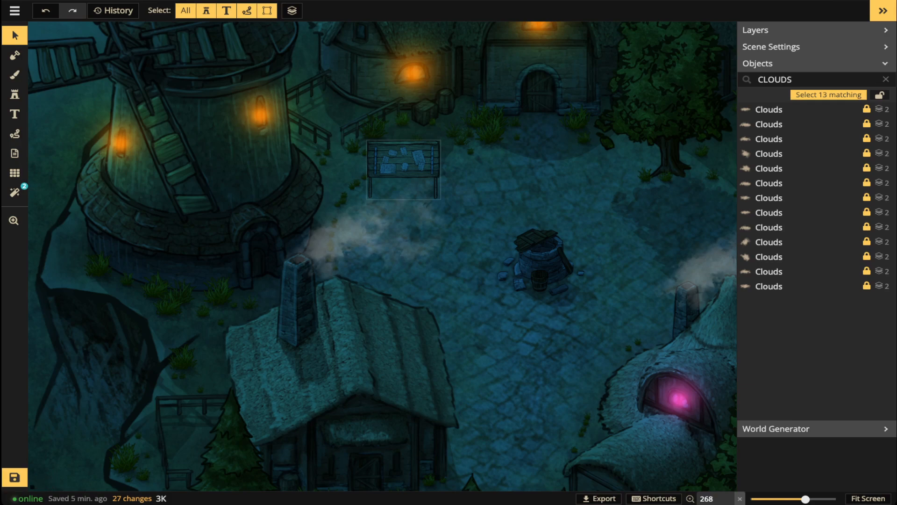
left_click(403, 168)
left_click(512, 306)
scroll(512, 306, "down", 3)
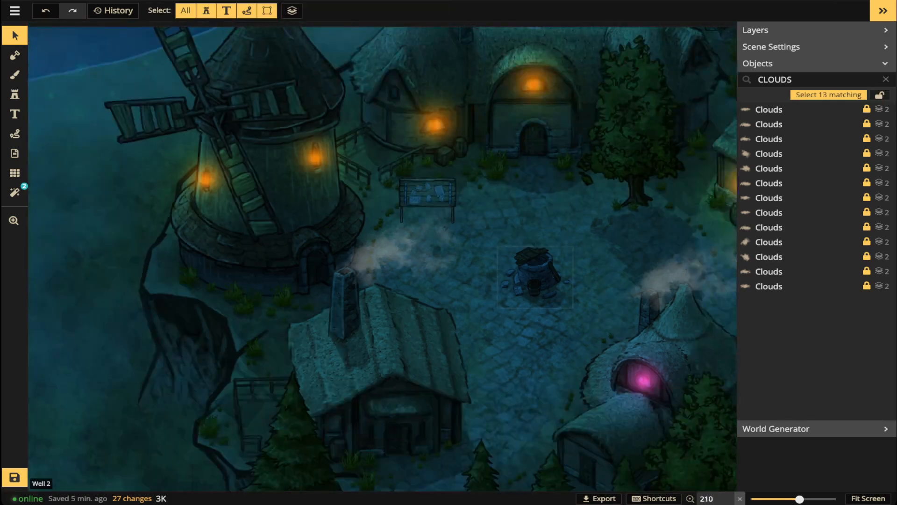
scroll(531, 281, "down", 2)
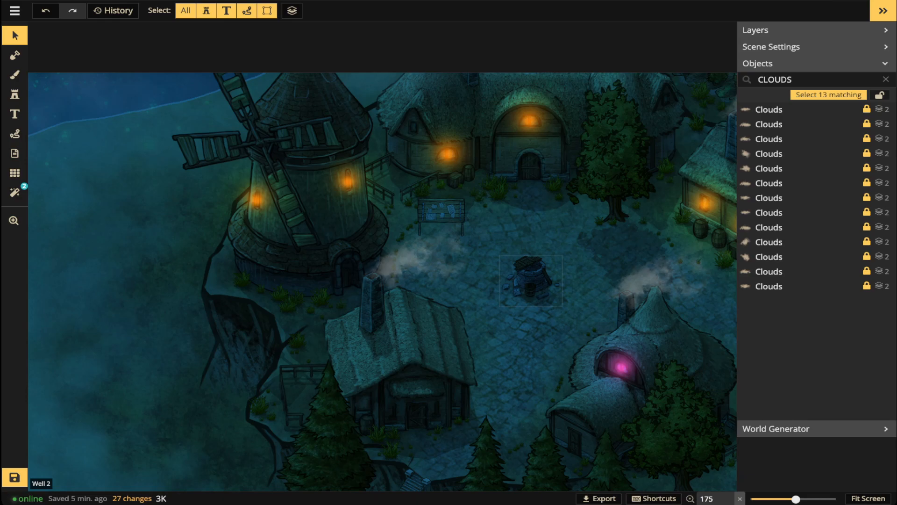
scroll(505, 262, "down", 5)
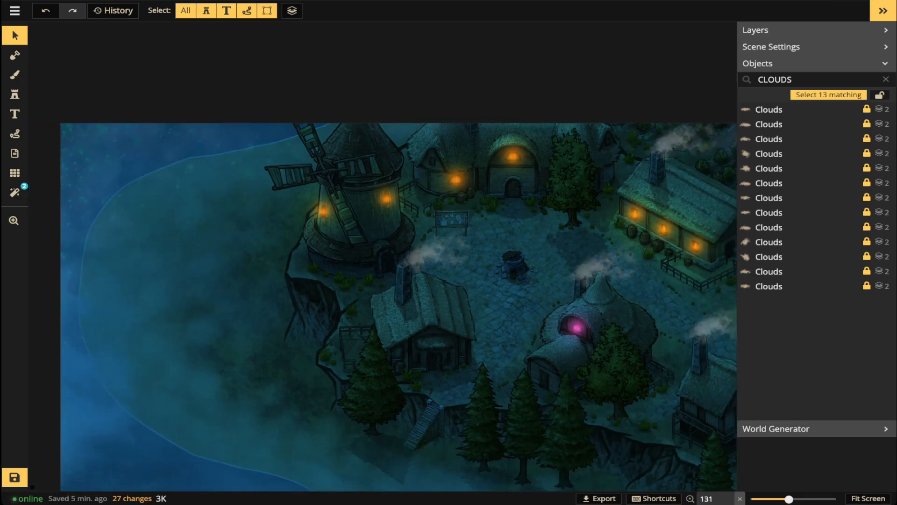
key("space")
left_click_drag(463, 233, 404, 227)
scroll(327, 243, "down", 4)
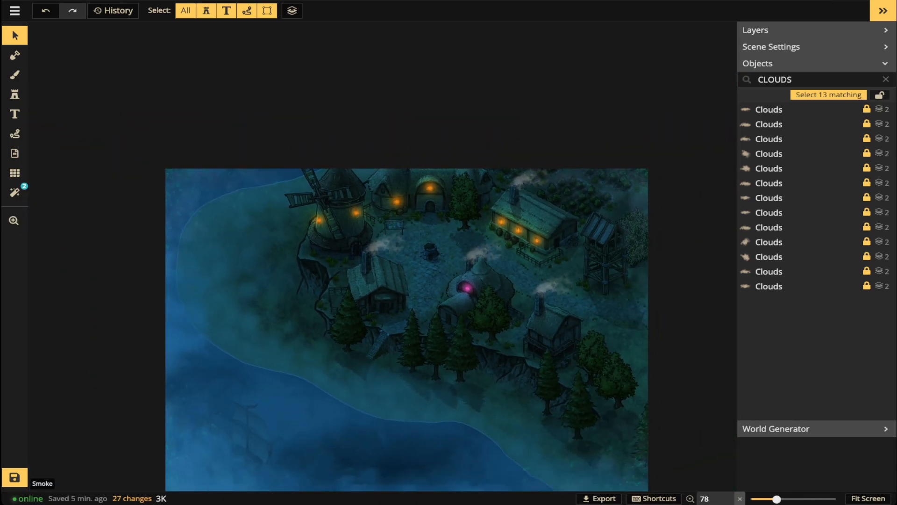
scroll(437, 282, "down", 3)
key("space")
left_click_drag(436, 282, 443, 202)
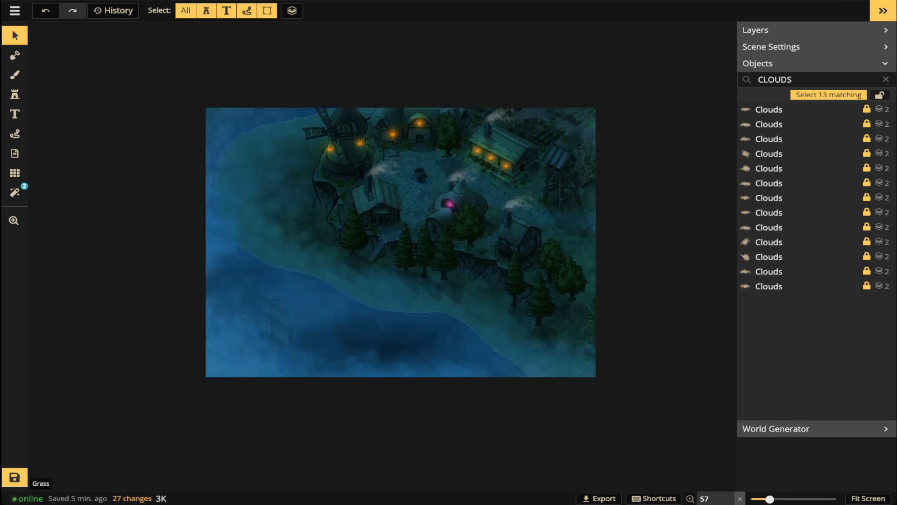